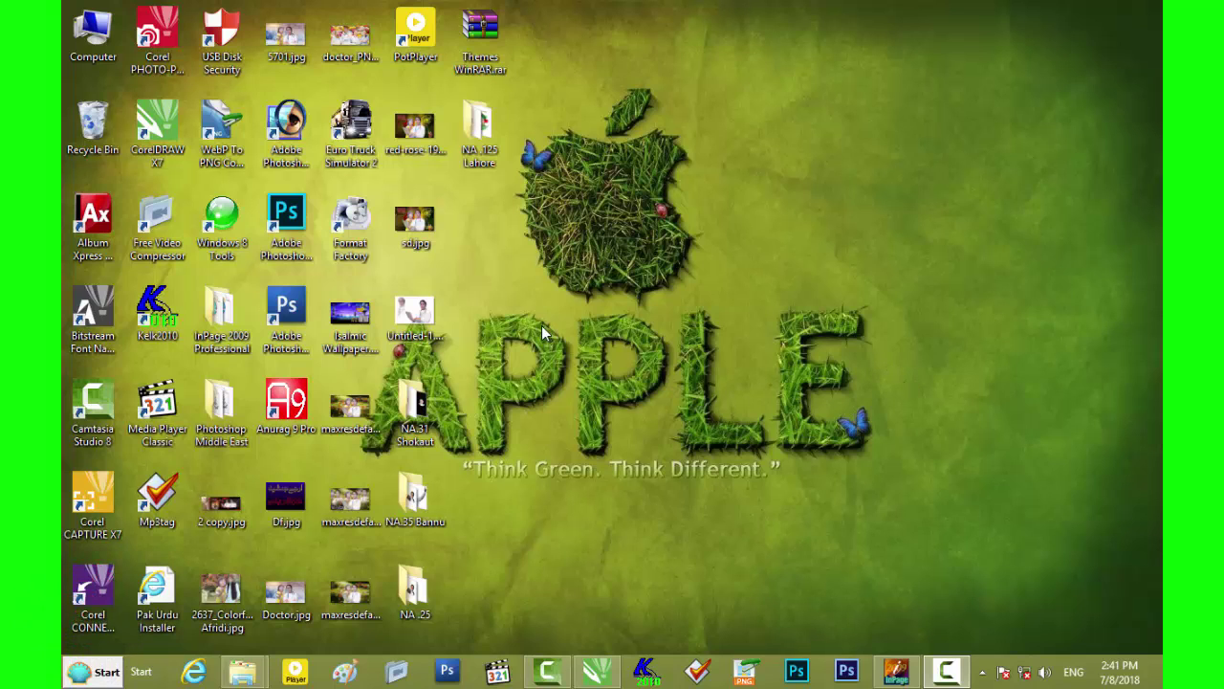
Bring back the CorelDRAW X7 window showing the NA-120 campaign banner bitmap
drag(460, 293, 871, 456)
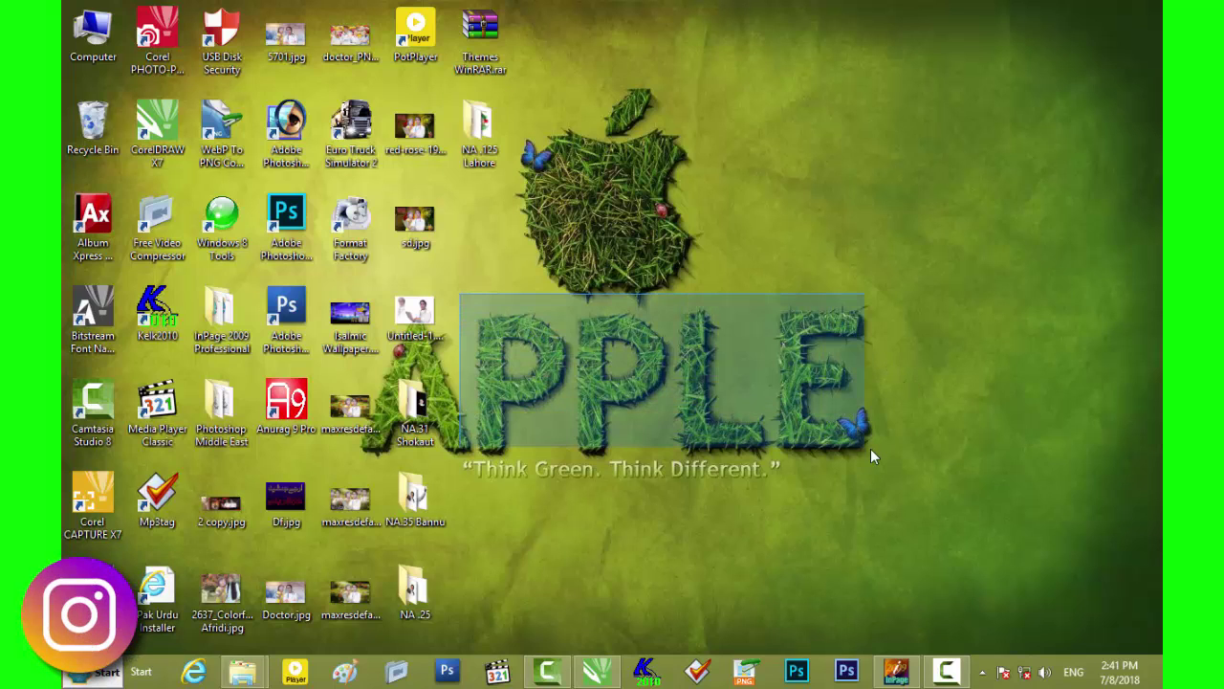
drag(873, 457, 862, 446)
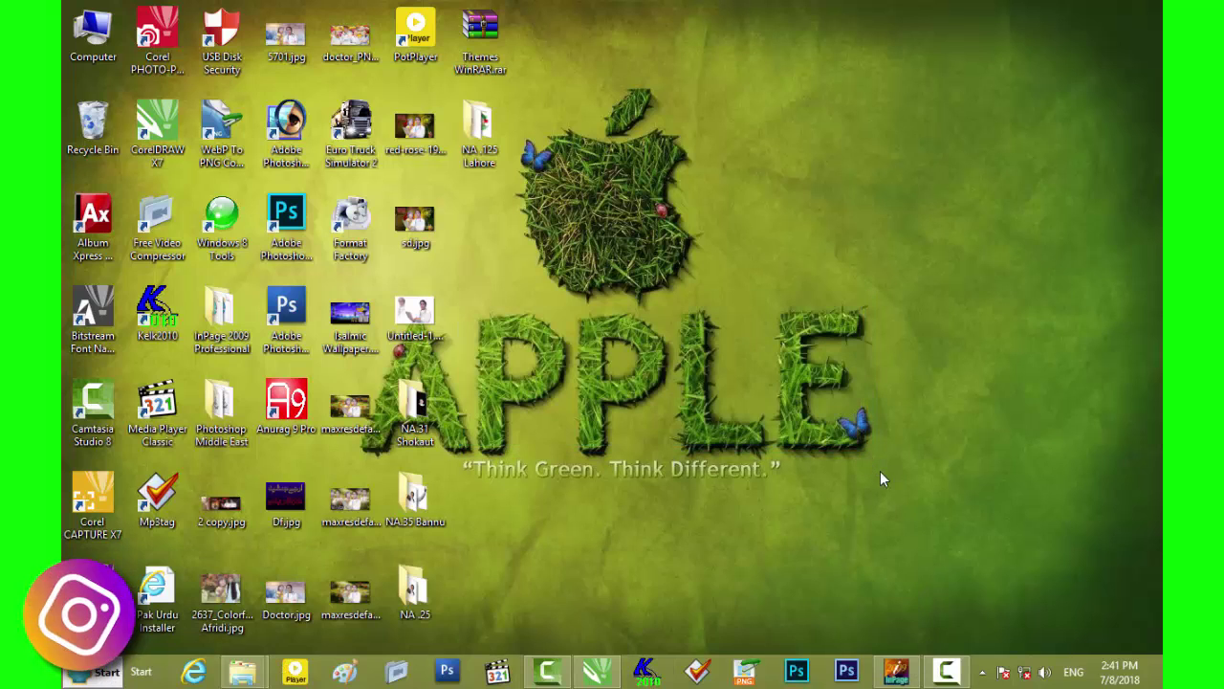
click(598, 671)
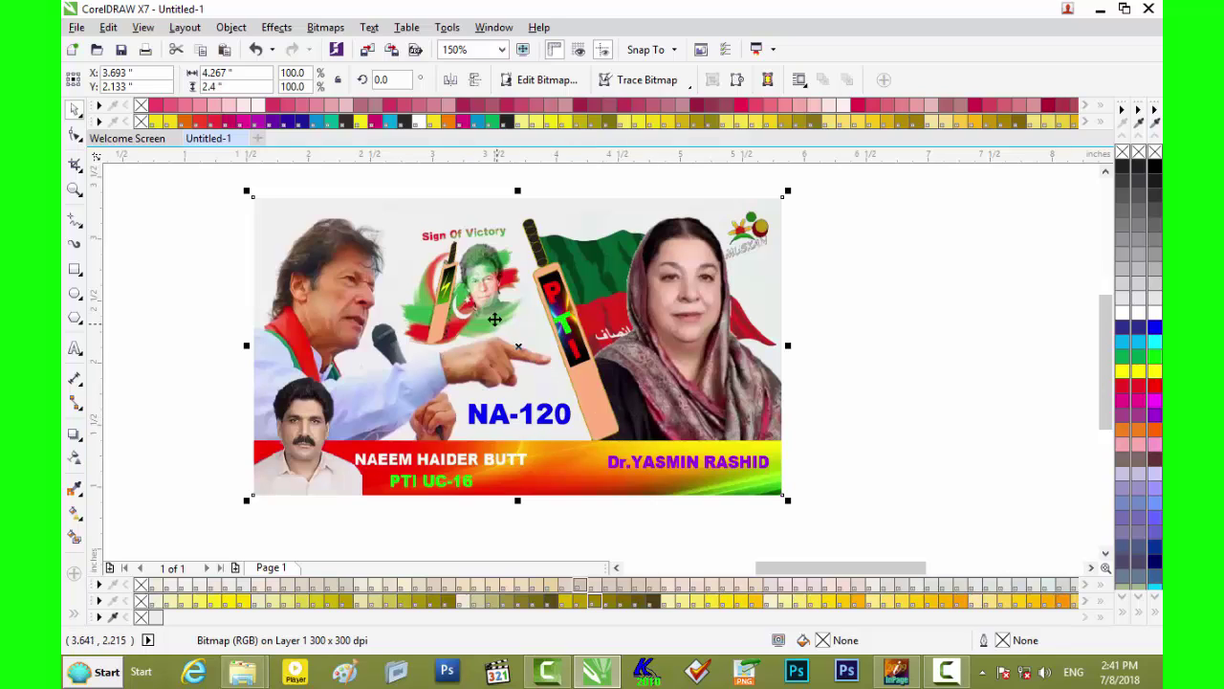
Draw a 4.267 × 2.4 inch rectangle over the NA-120 poster bitmap
drag(494, 319, 496, 324)
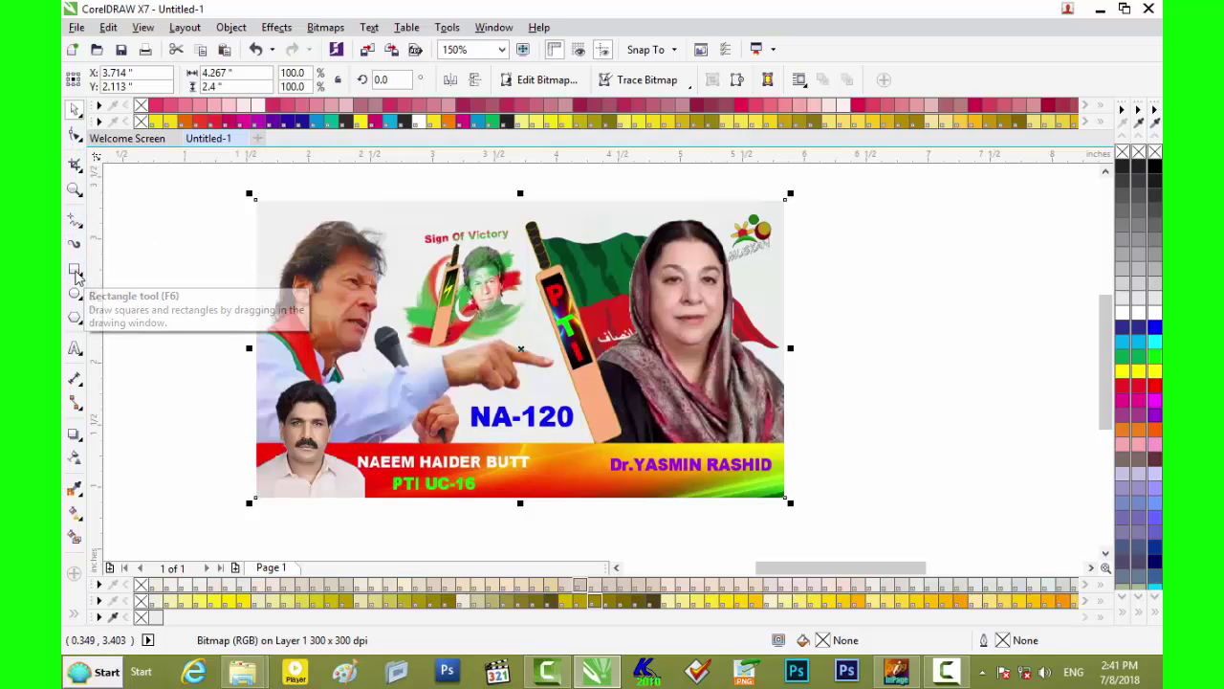
click(76, 272)
mouse_move(251, 194)
mouse_down()
mouse_move(800, 353)
mouse_move(785, 497)
mouse_up()
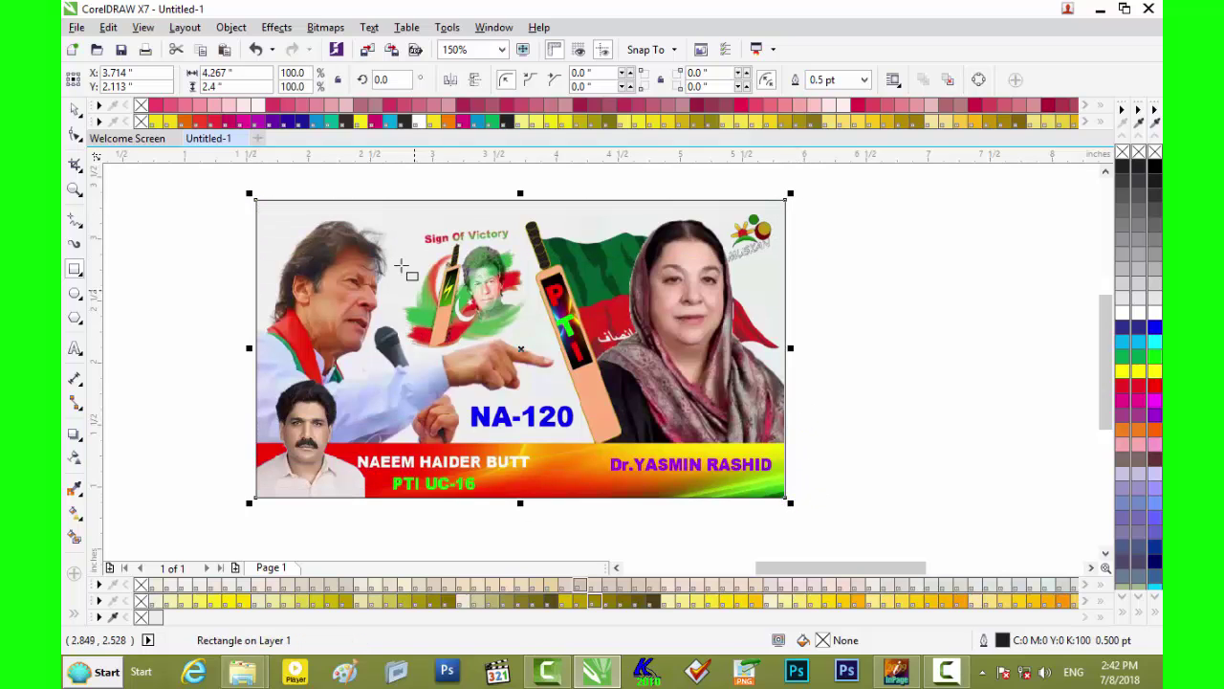
Move the poster bitmap off to the right of the new rectangle
click(69, 110)
drag(539, 324, 995, 246)
mouse_move(615, 369)
mouse_down()
mouse_move(561, 327)
mouse_move(572, 347)
mouse_up()
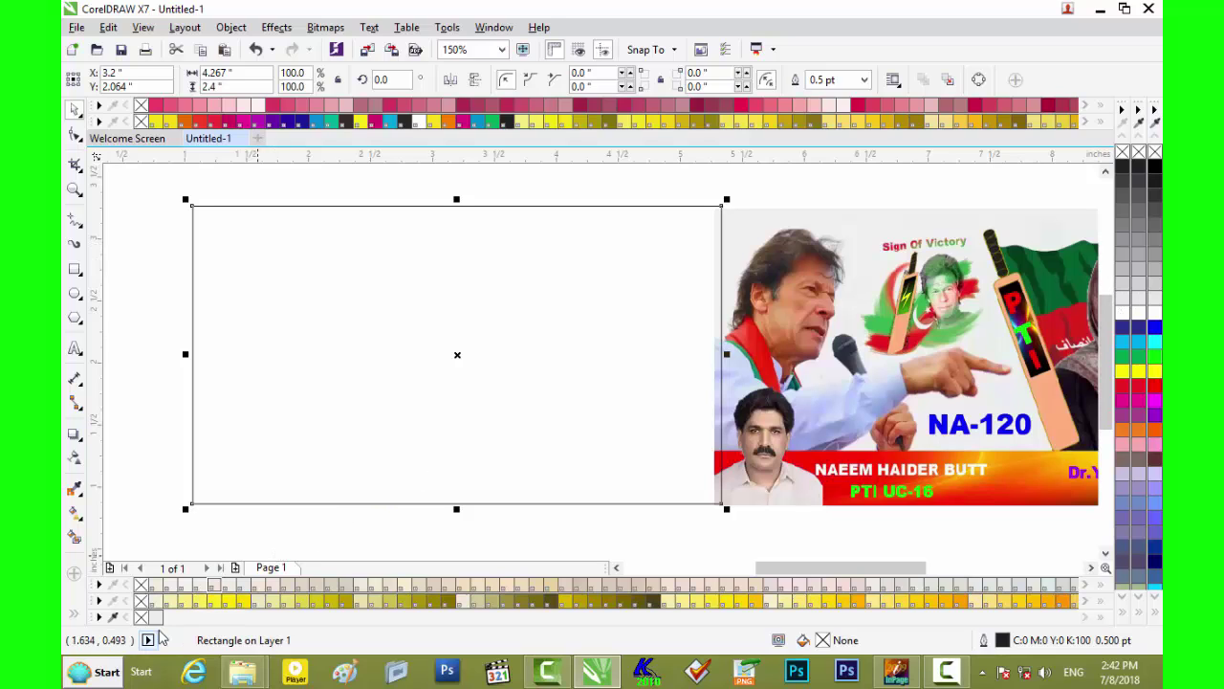
Fill the rectangle light grey and move the poster bitmap further right
click(215, 584)
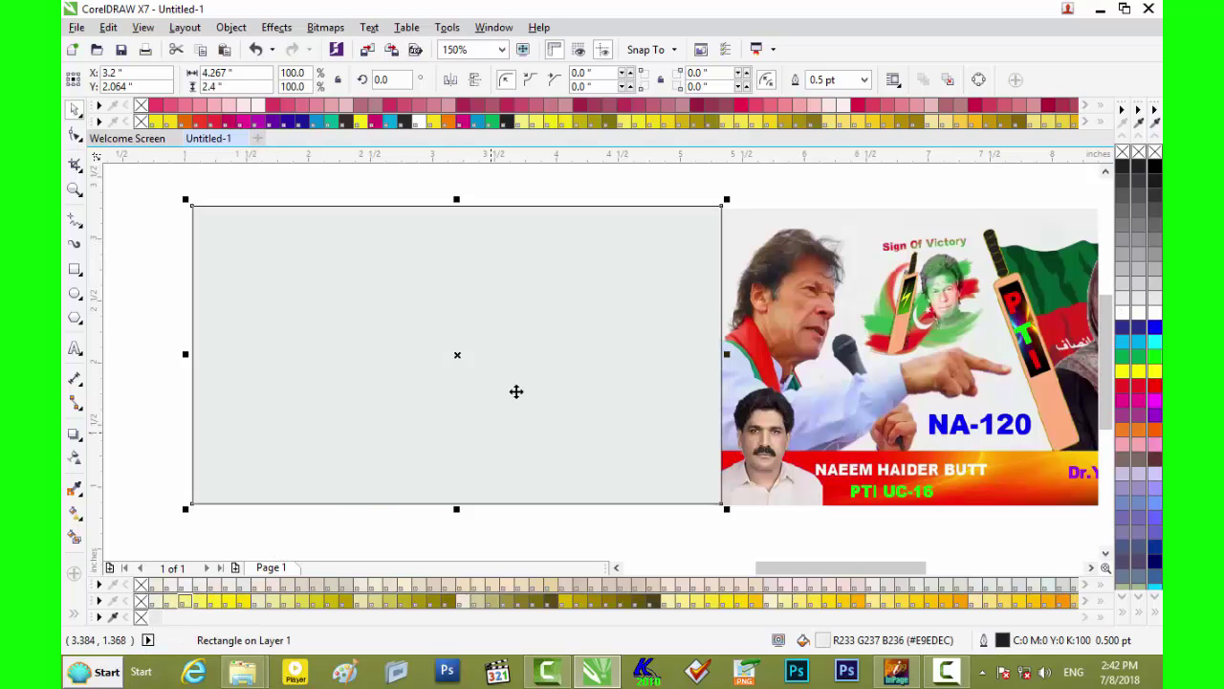
drag(851, 350, 864, 351)
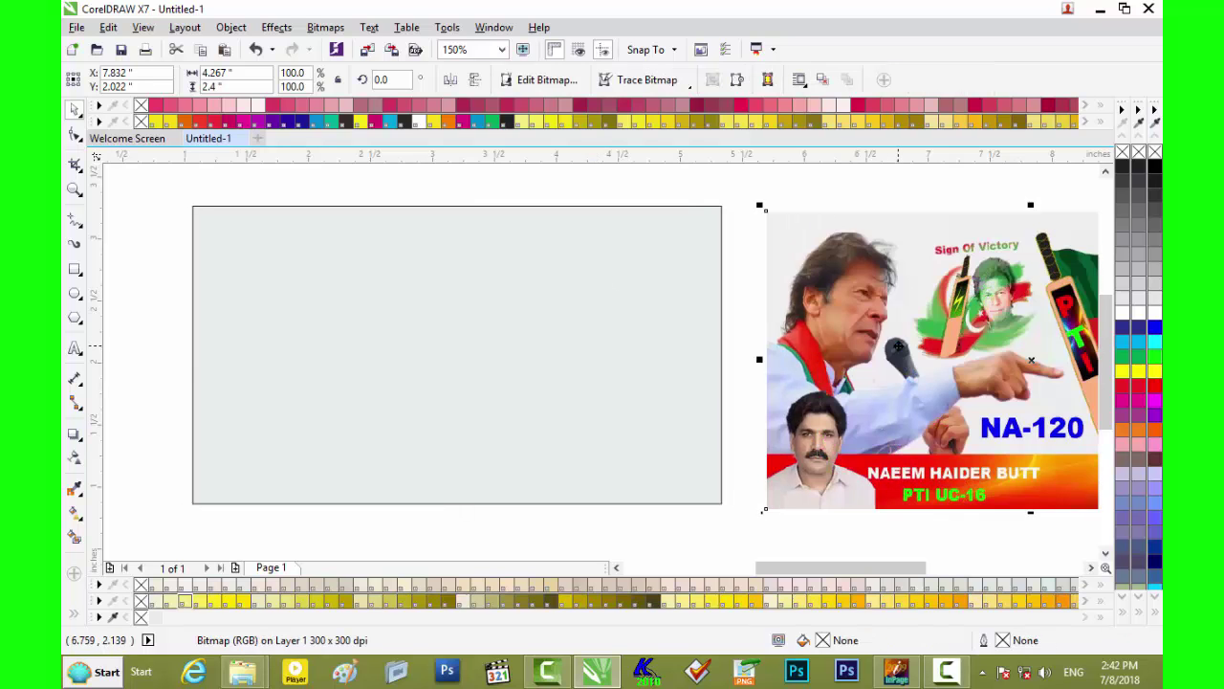
drag(756, 397, 779, 373)
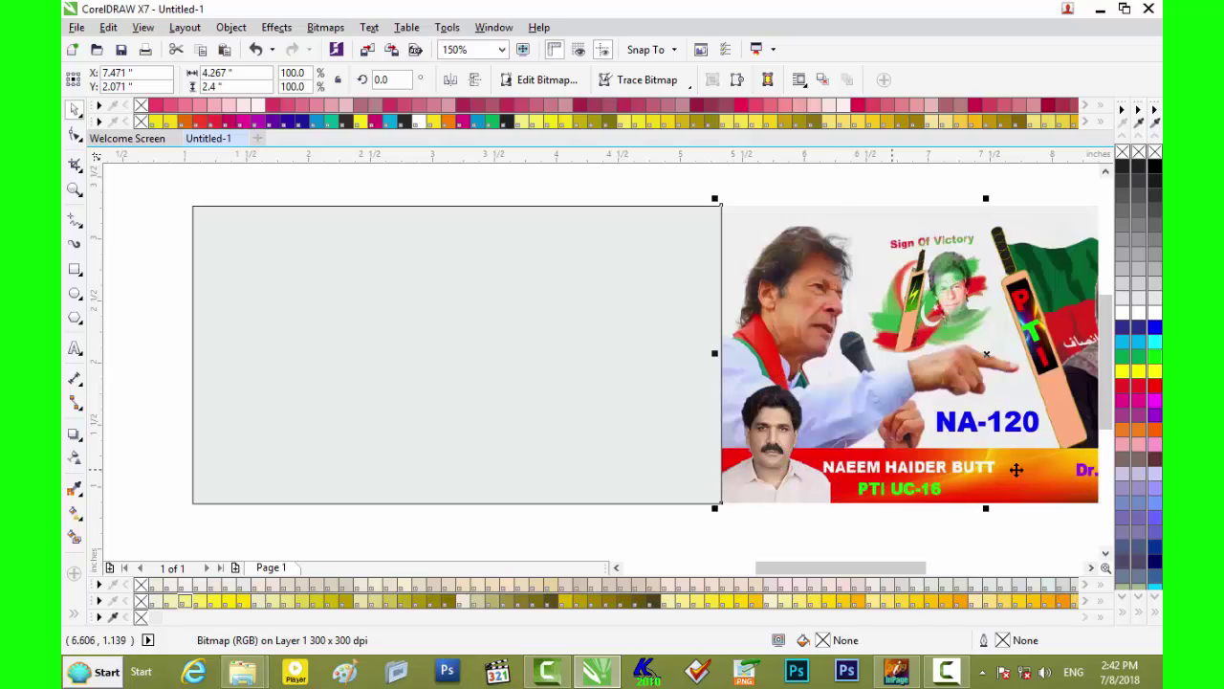
Draw a 4.267 × 0.504 inch strip rectangle along the grey panel's bottom edge
click(74, 273)
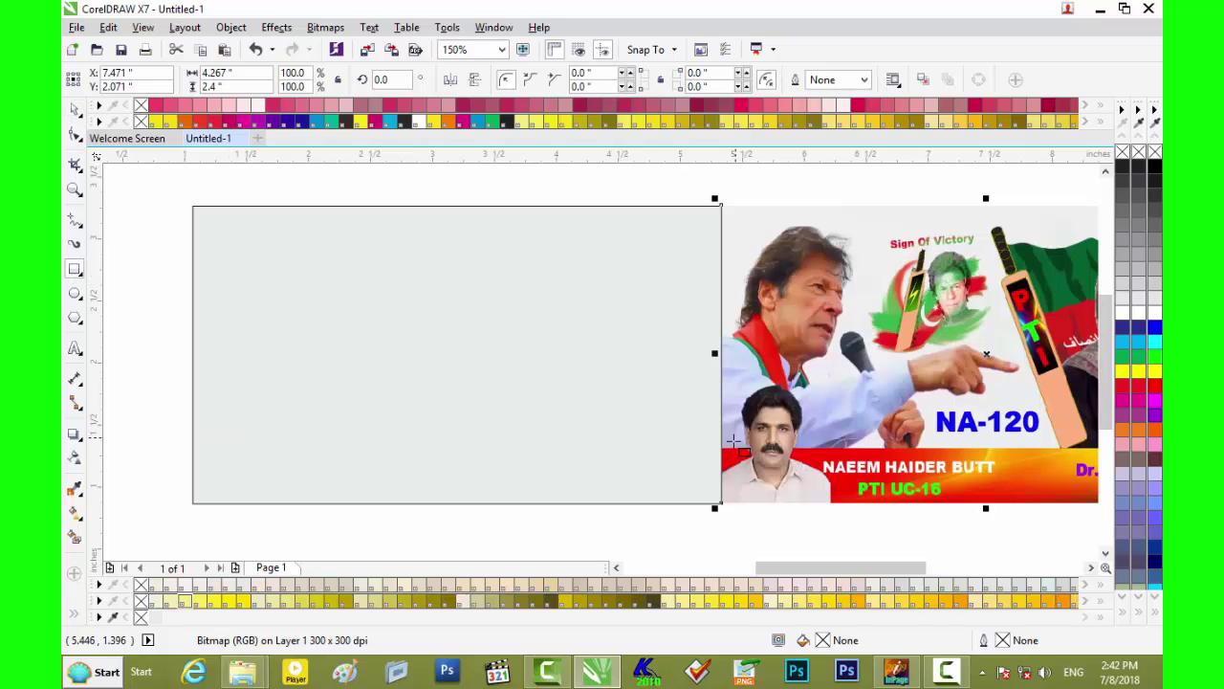
drag(720, 449, 192, 504)
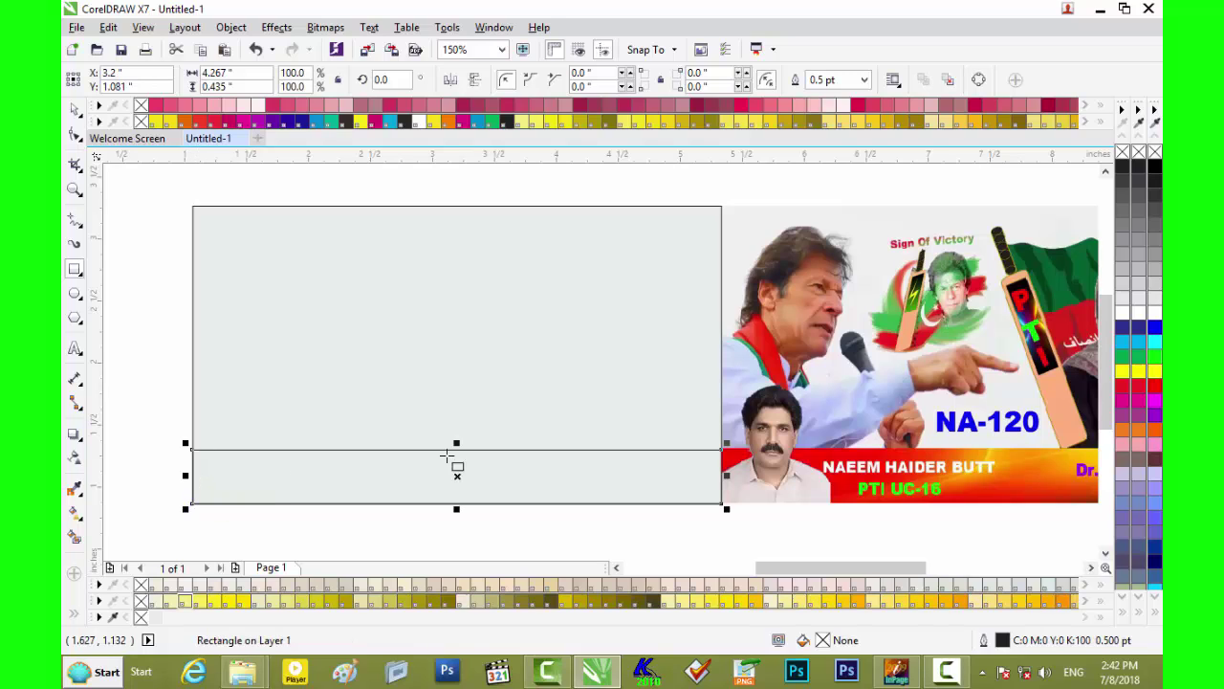
drag(456, 444, 459, 435)
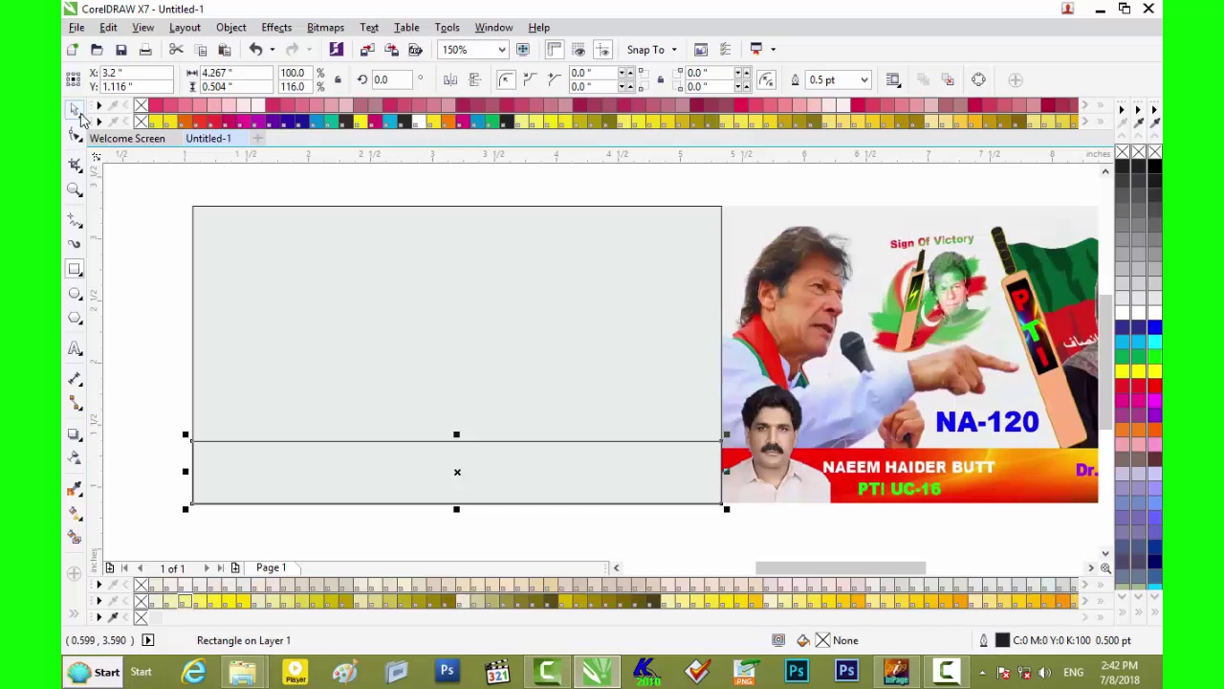
drag(969, 396, 978, 361)
click(810, 414)
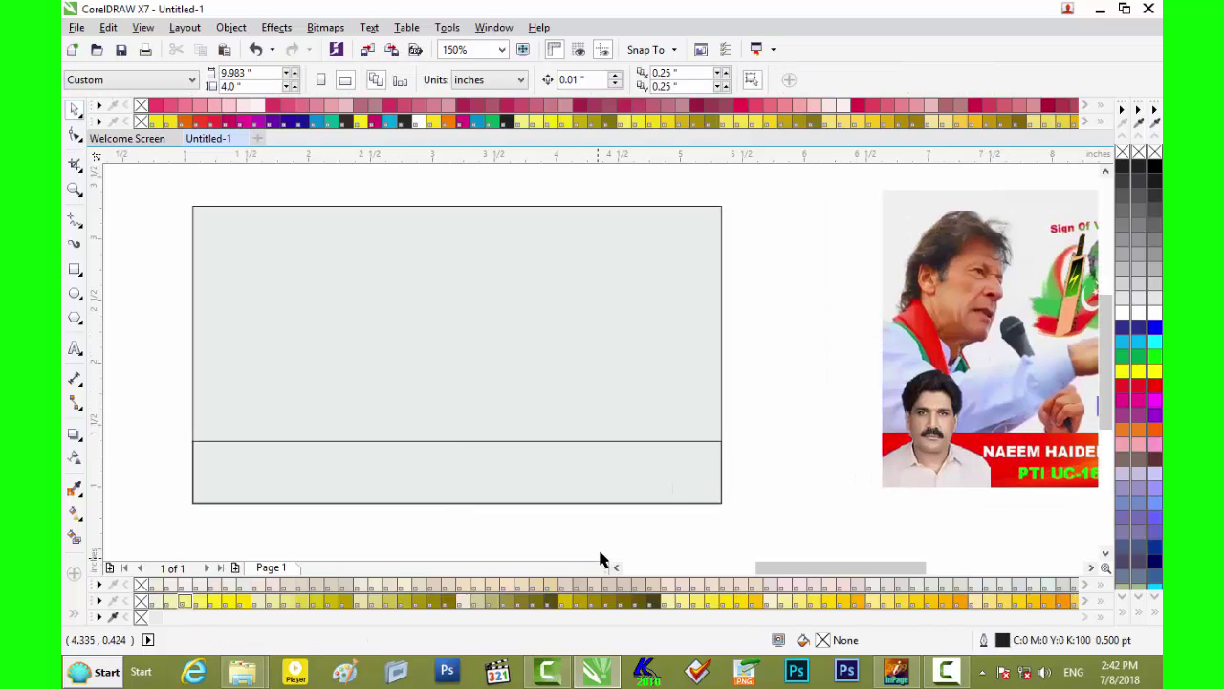
Select the bottom strip and open the New folder (3) backgrounds folder in File Explorer
click(534, 462)
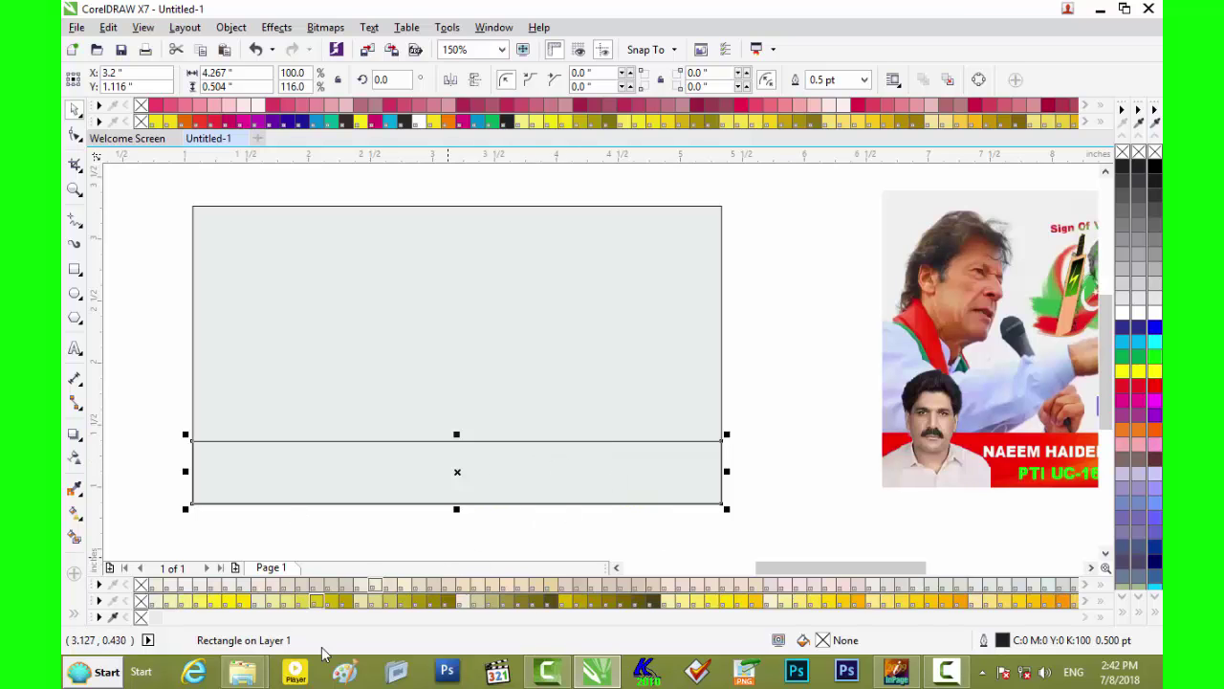
mouse_move(242, 672)
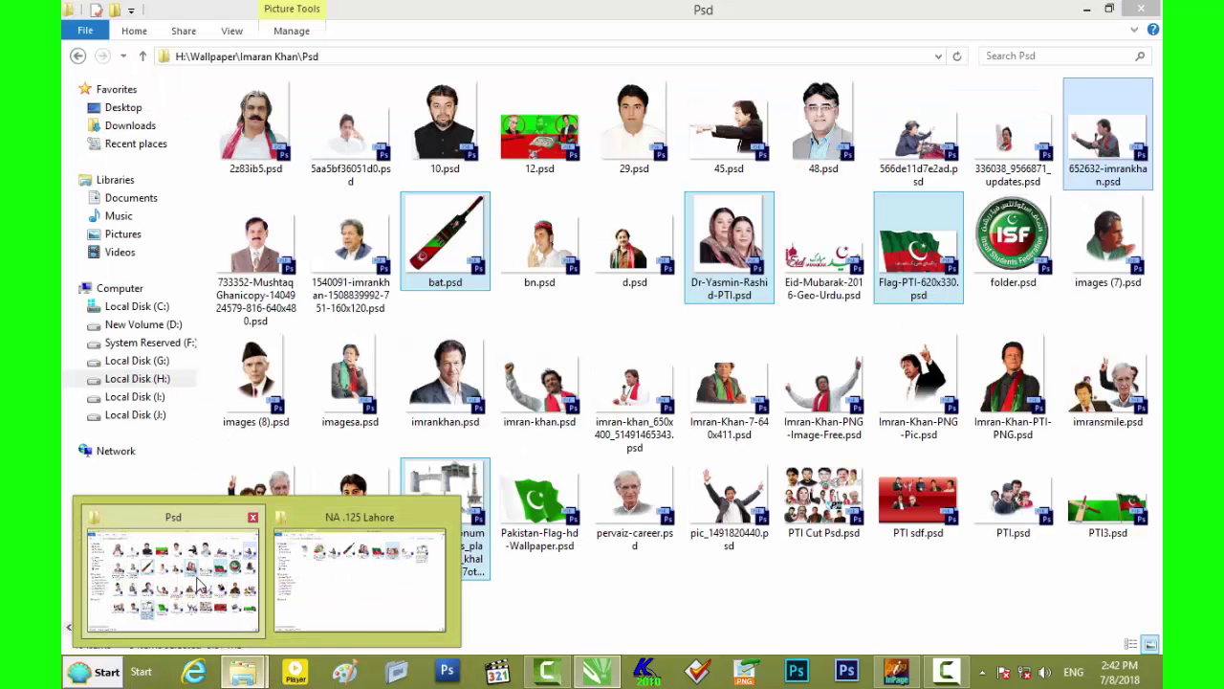
click(177, 578)
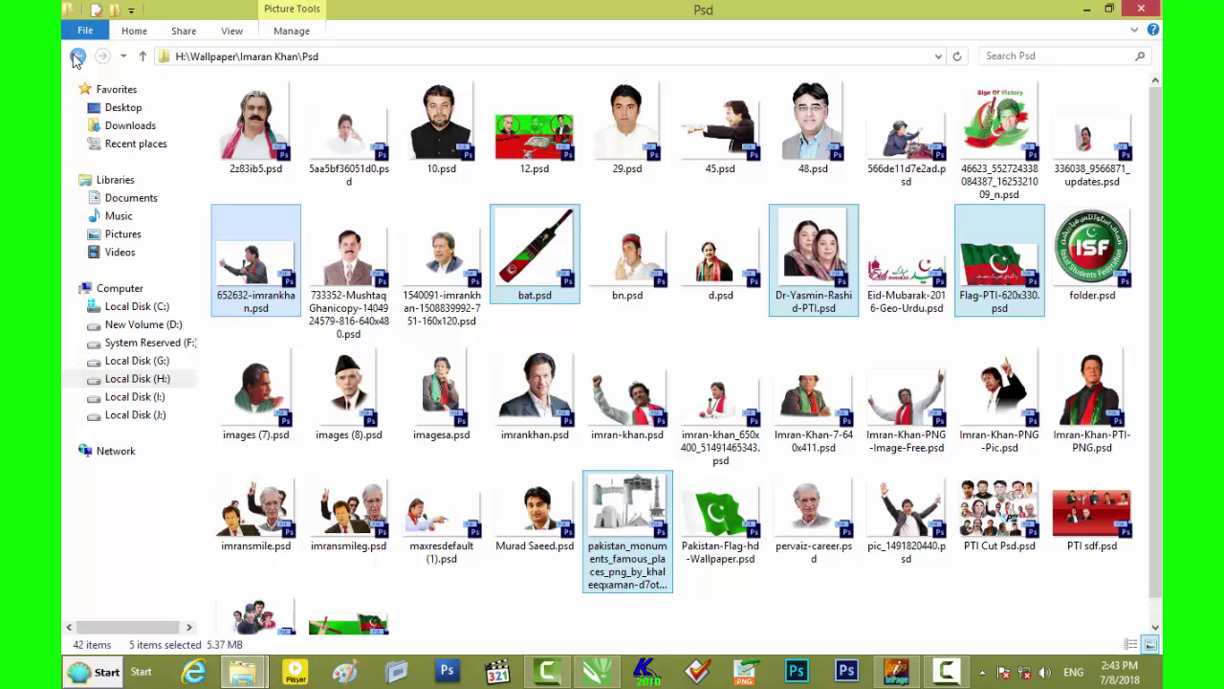
click(78, 57)
double_click(450, 143)
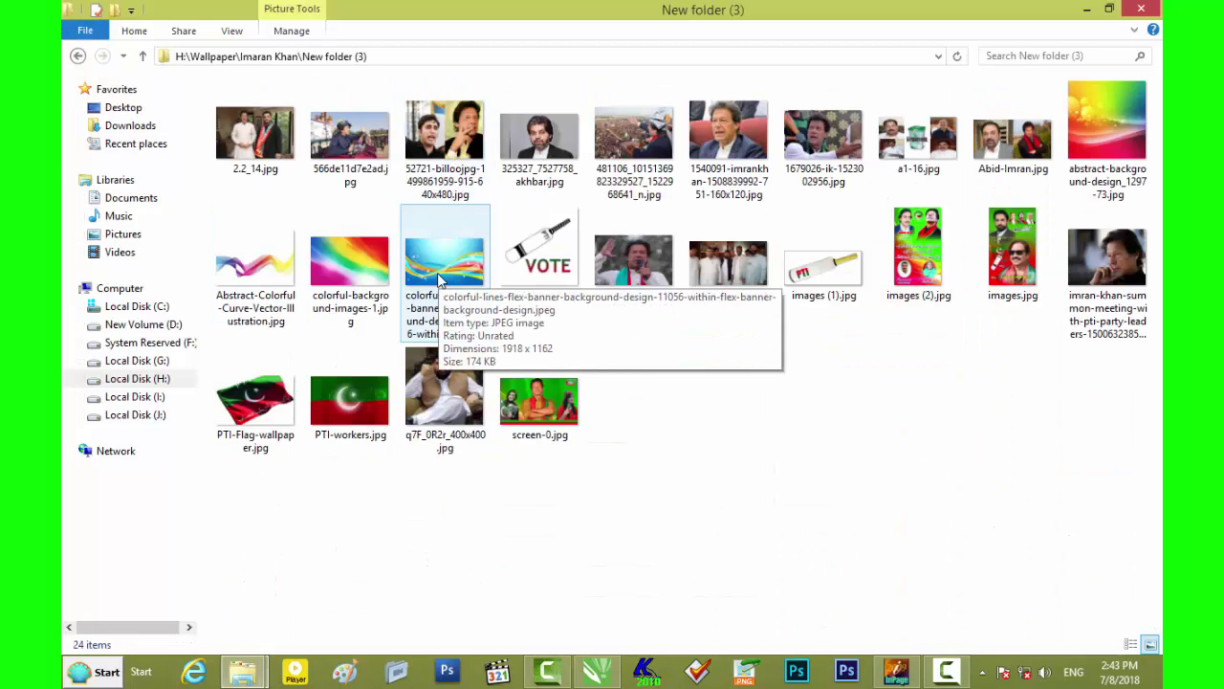
Preview colorful-background-images-1 and abstract-background-design_1297-73 in Photo Viewer
double_click(349, 263)
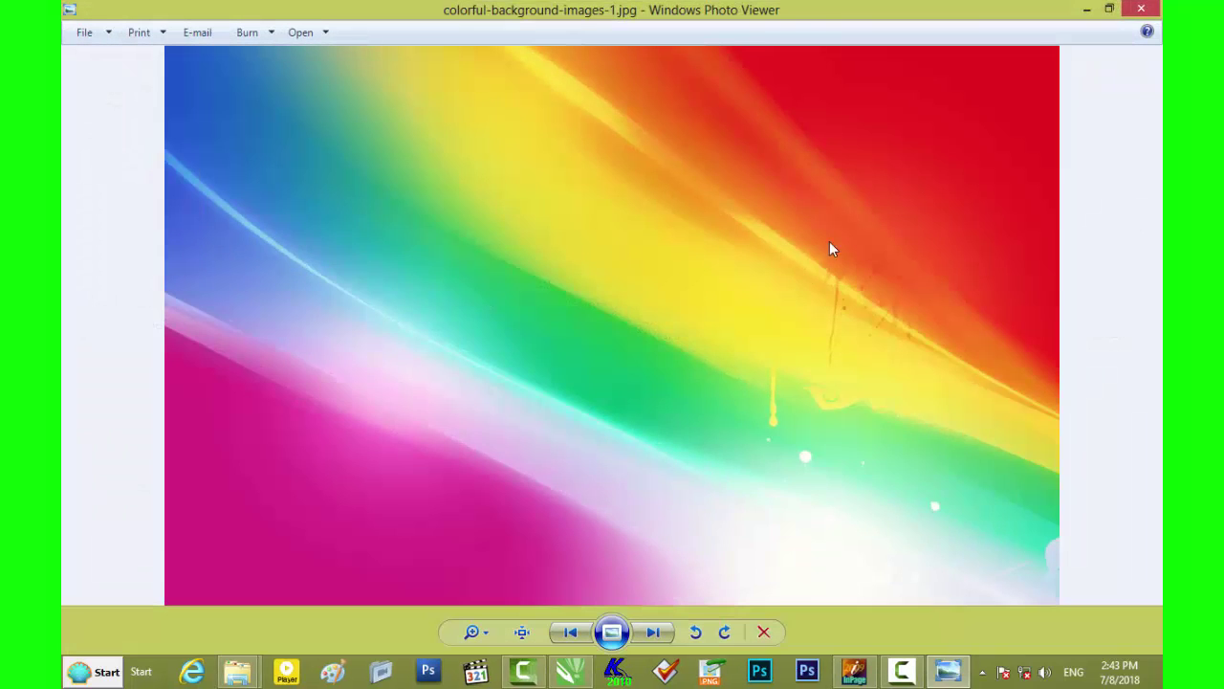
click(1143, 10)
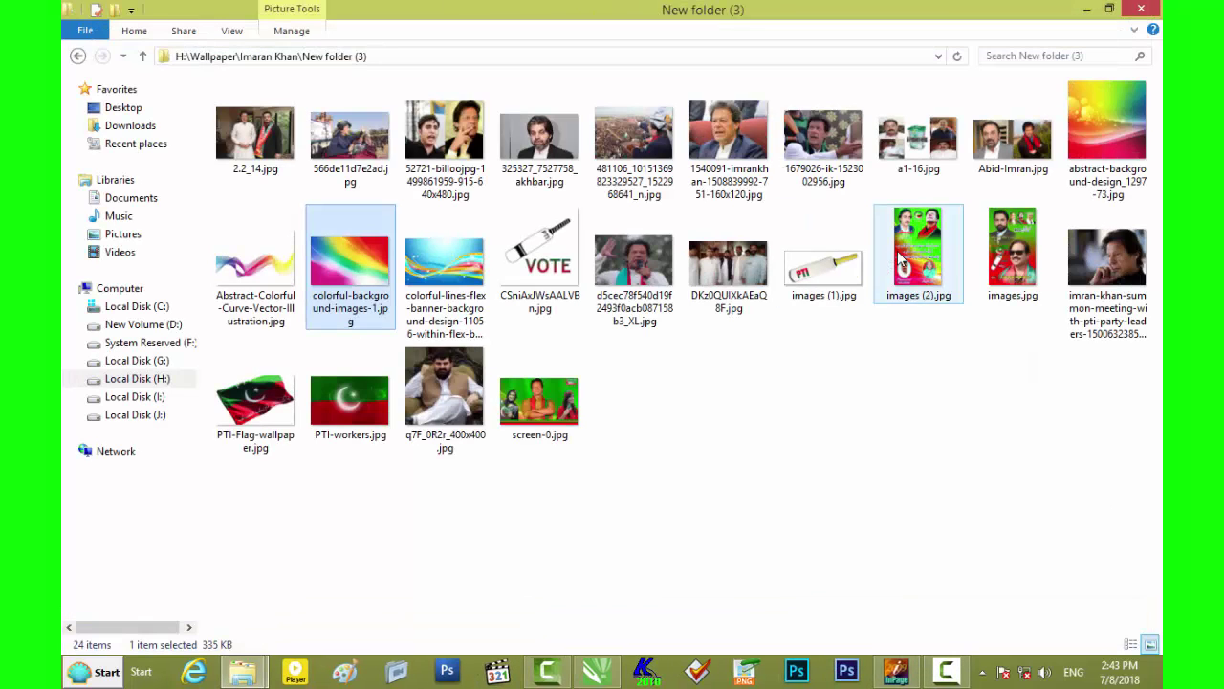
double_click(1088, 107)
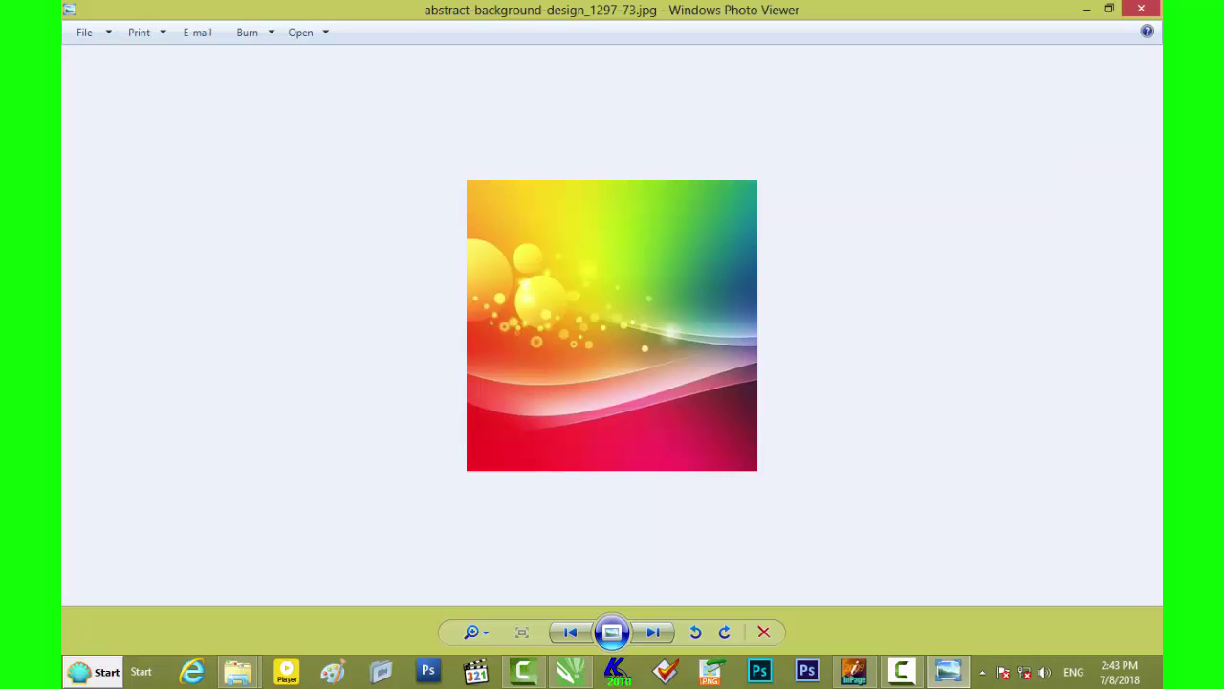
click(1143, 10)
Drop abstract-background-design_1297-73.jpg into CorelDRAW and resize it to 4.267 × 0.504 inches
mouse_move(1100, 153)
mouse_down()
mouse_move(716, 532)
mouse_move(660, 567)
mouse_move(777, 496)
mouse_move(814, 435)
mouse_up()
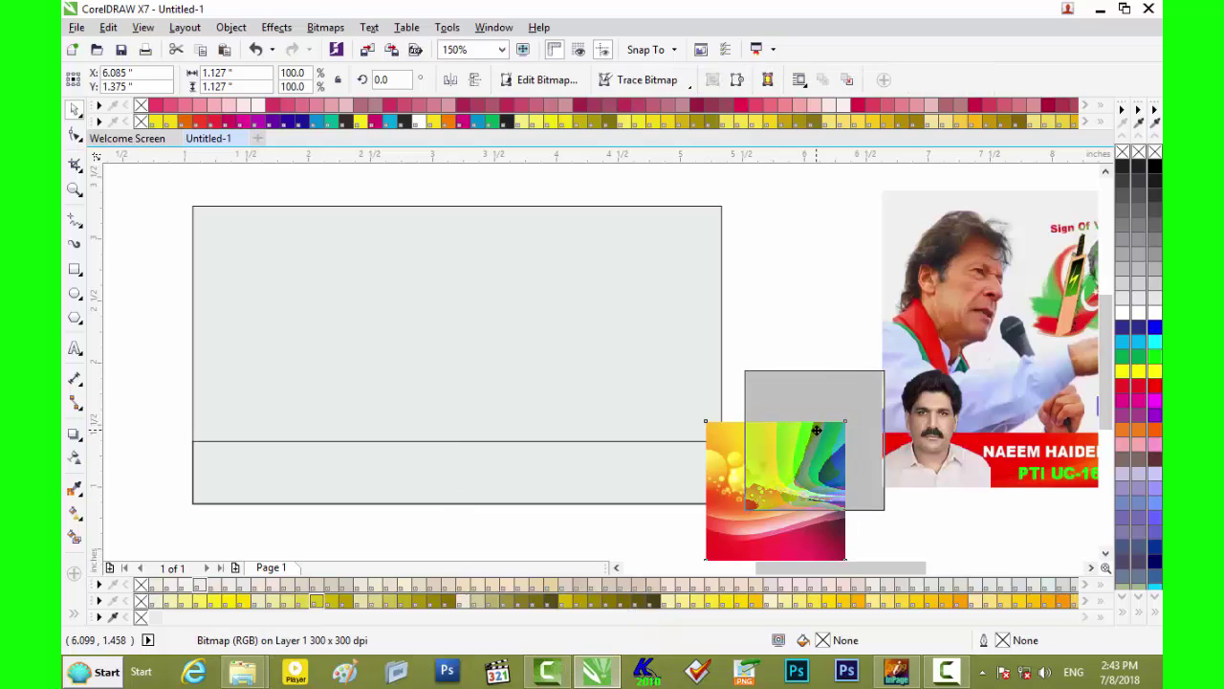
drag(739, 440, 169, 491)
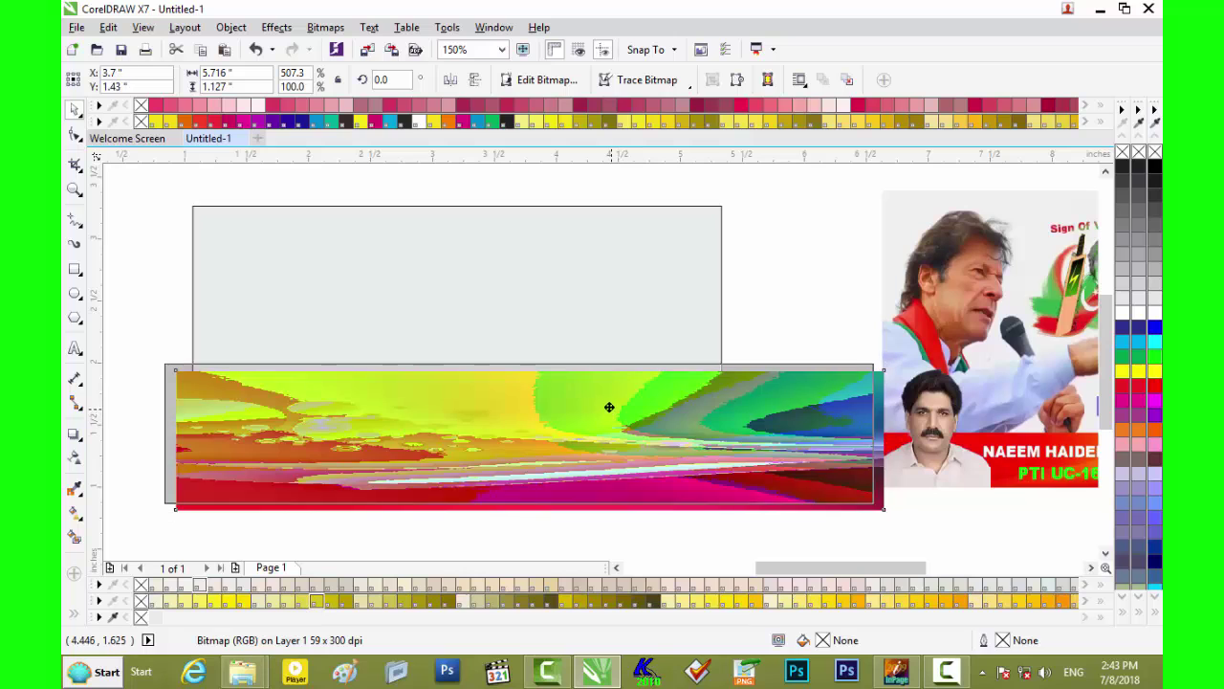
mouse_move(623, 417)
mouse_down()
mouse_move(588, 415)
mouse_move(591, 438)
mouse_up()
drag(512, 370, 510, 383)
drag(870, 453, 724, 448)
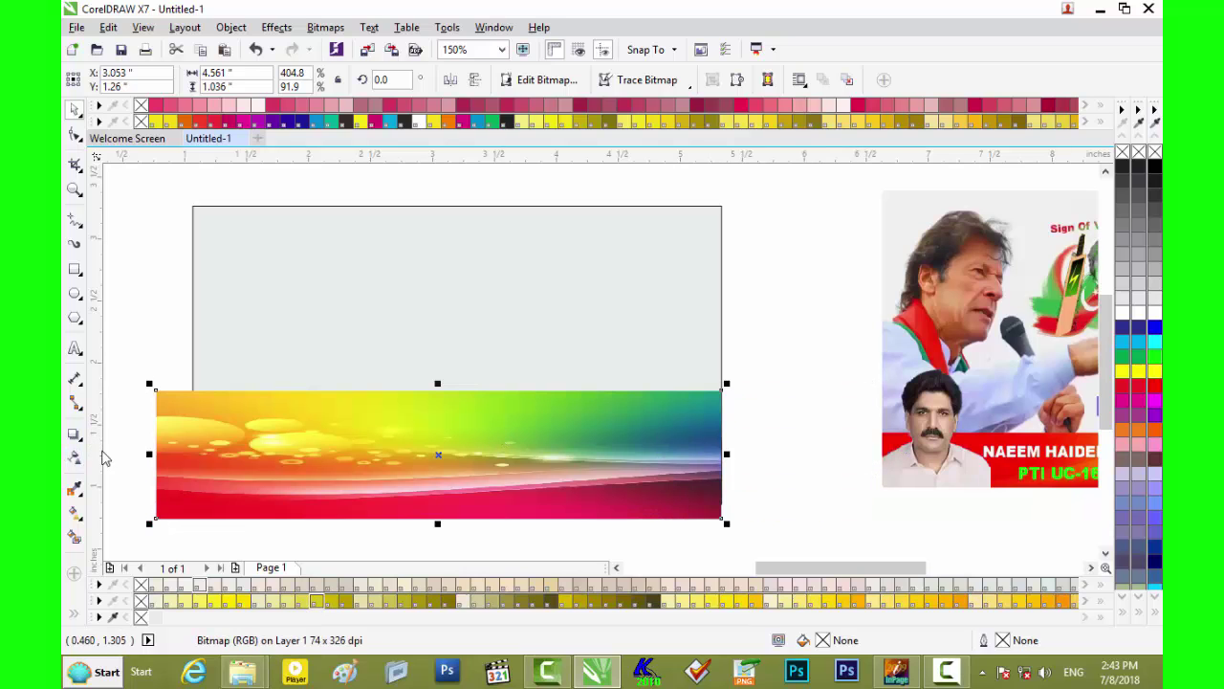
drag(146, 453, 181, 457)
mouse_move(457, 521)
mouse_down()
mouse_move(460, 479)
mouse_move(456, 504)
mouse_up()
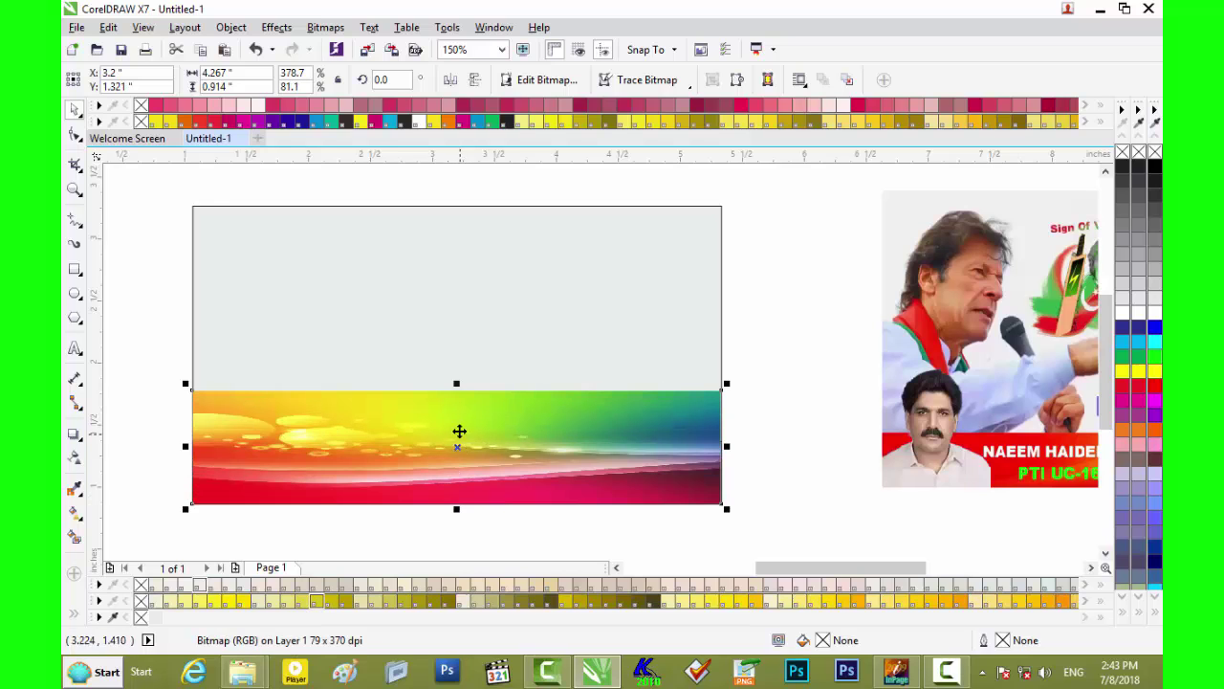
drag(456, 388, 456, 439)
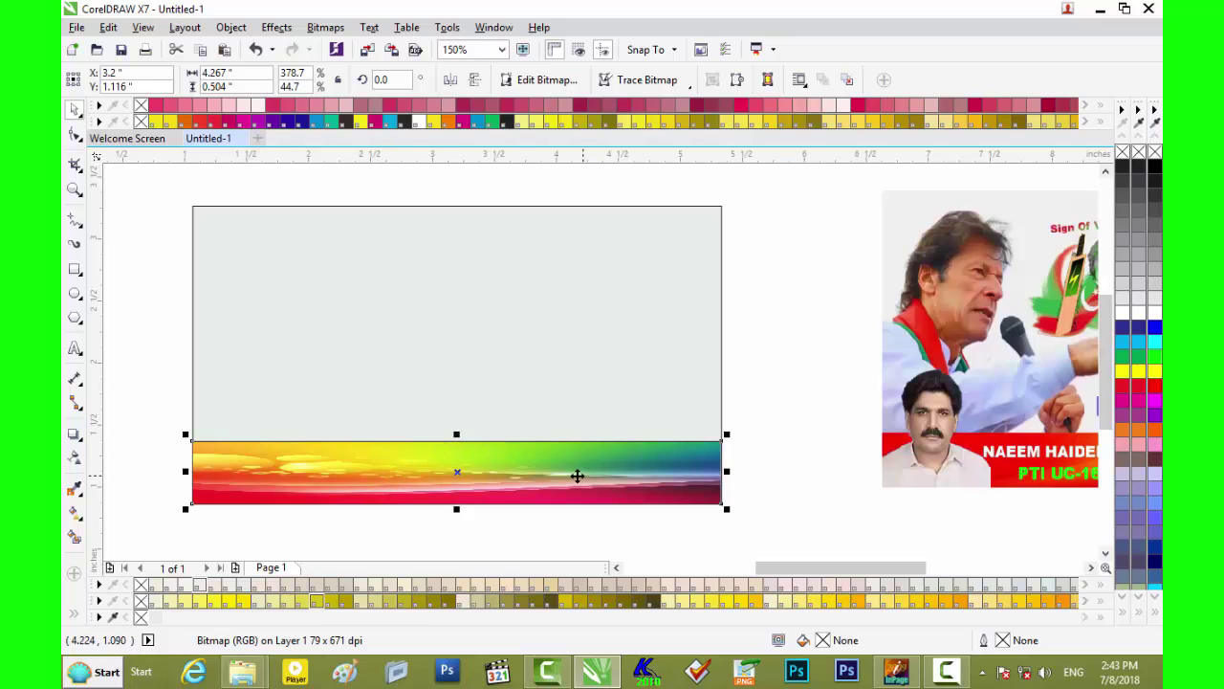
drag(577, 475, 577, 533)
PowerClip the rainbow background inside the bottom strip rectangle
right_click(576, 533)
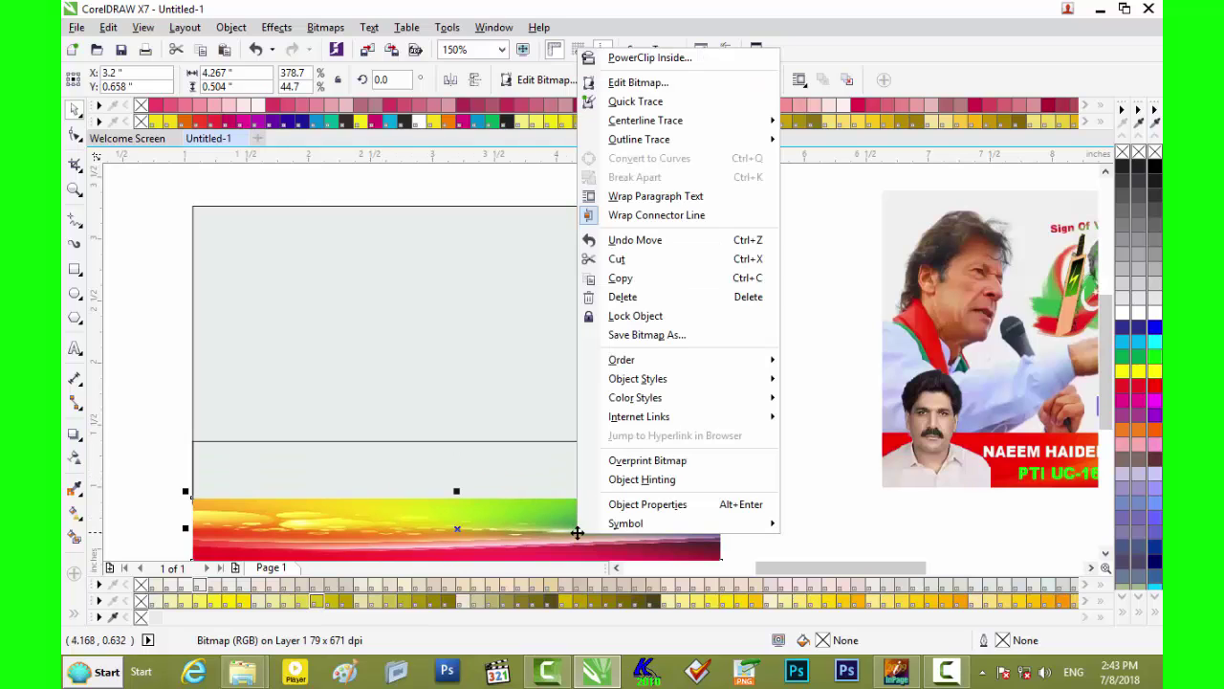
click(632, 57)
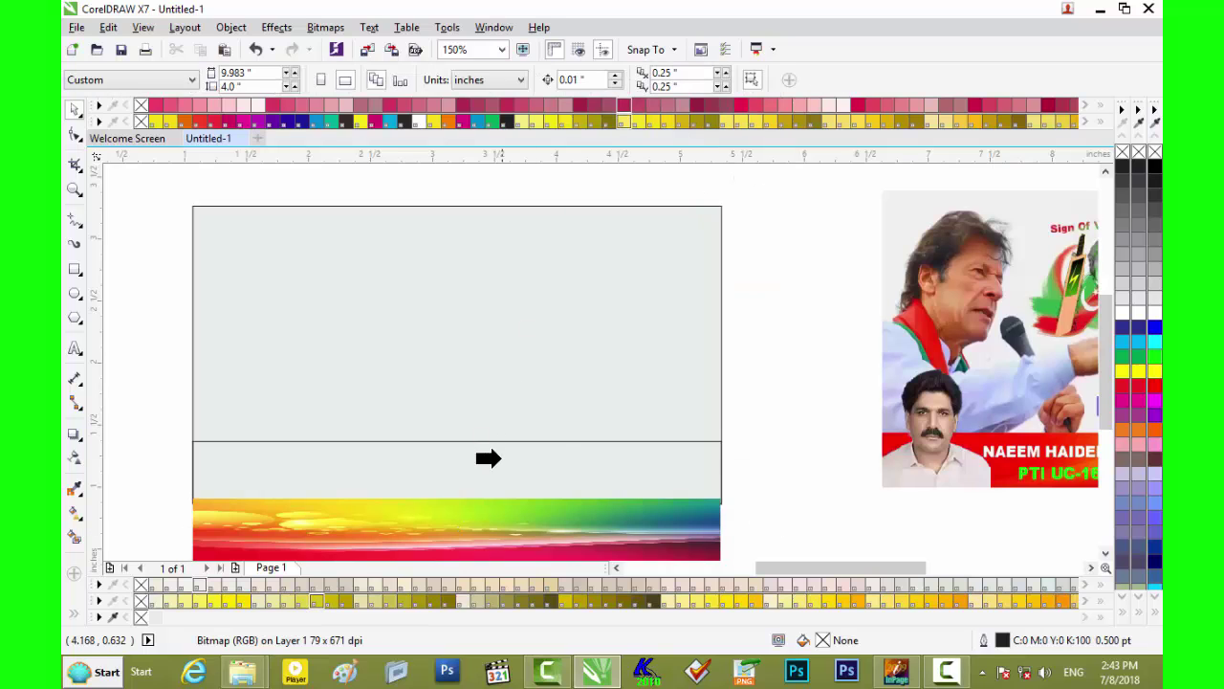
click(488, 458)
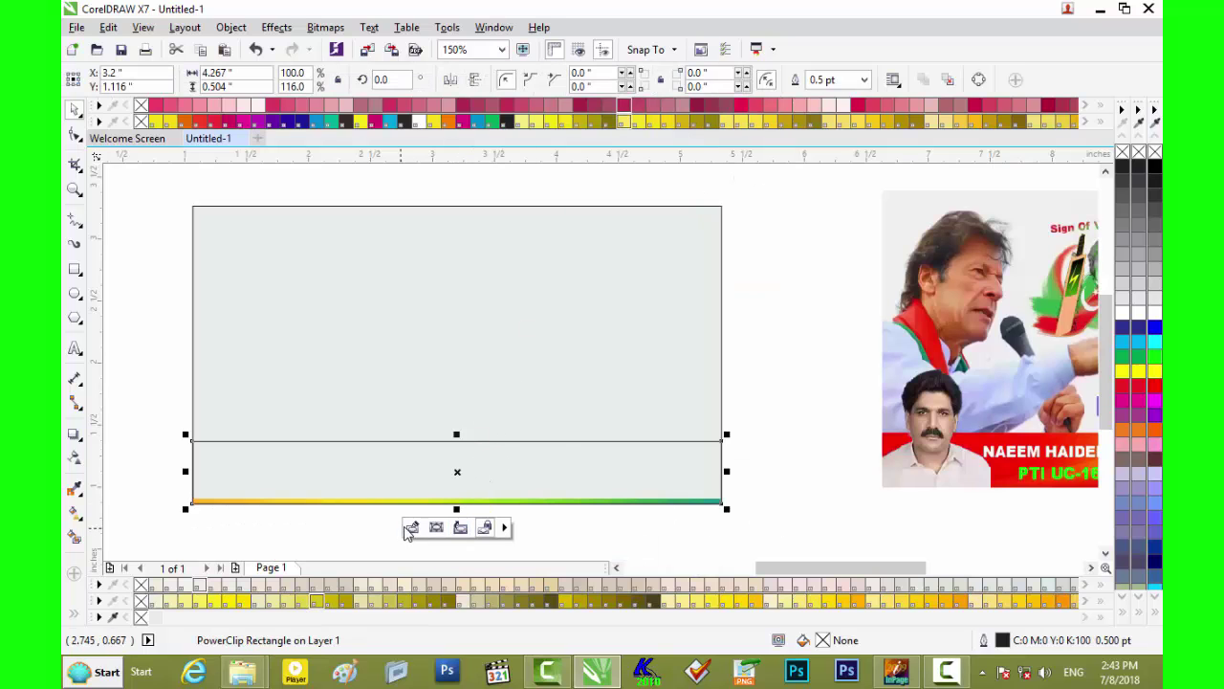
click(412, 528)
Stretch the clipped rainbow bitmap across the banner's full width and finish editing
drag(534, 545, 538, 483)
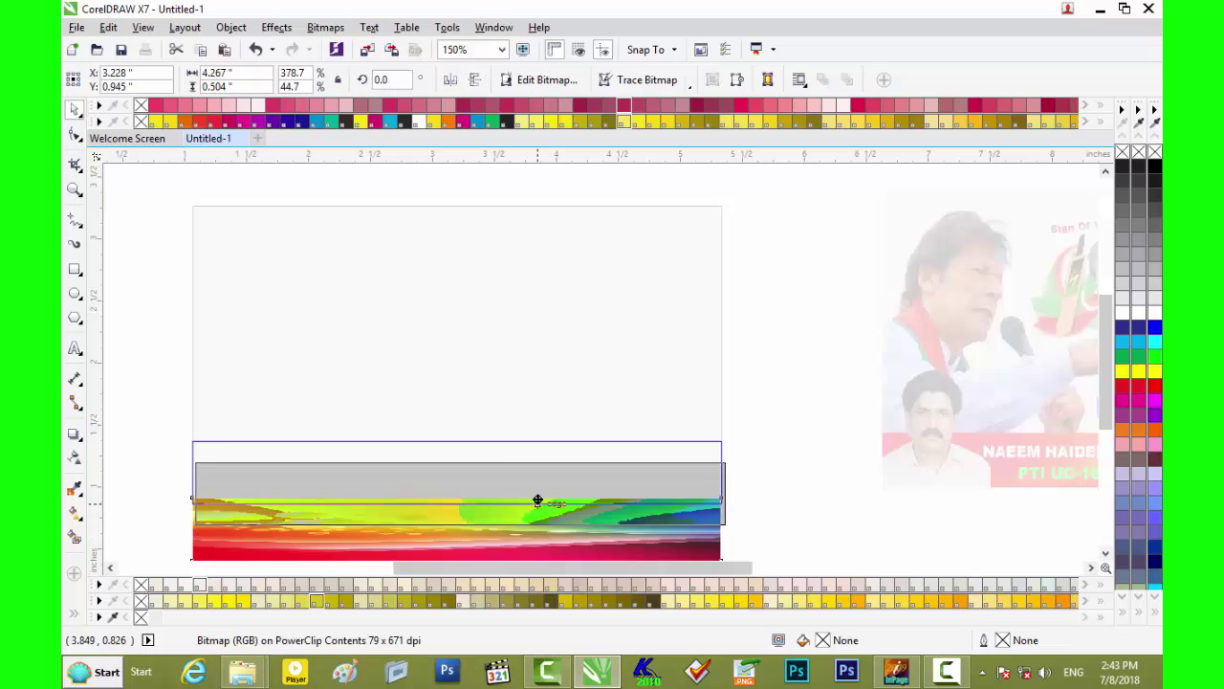
scroll(537, 483, up, 4)
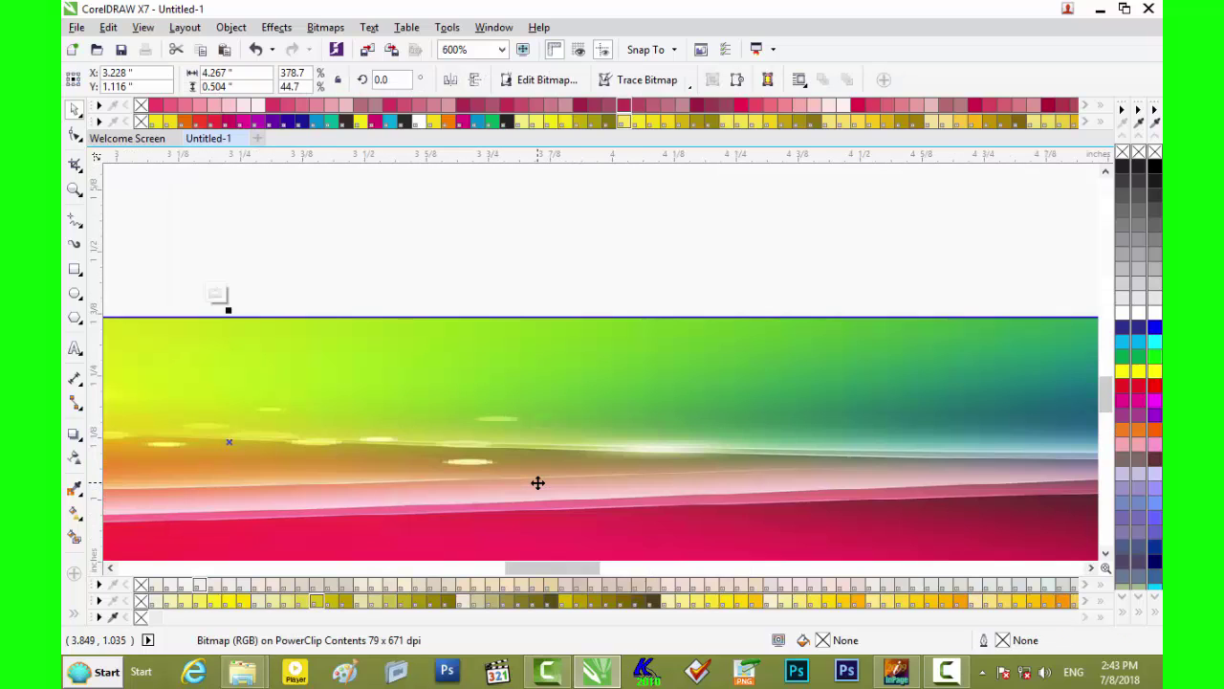
scroll(537, 483, down, 2)
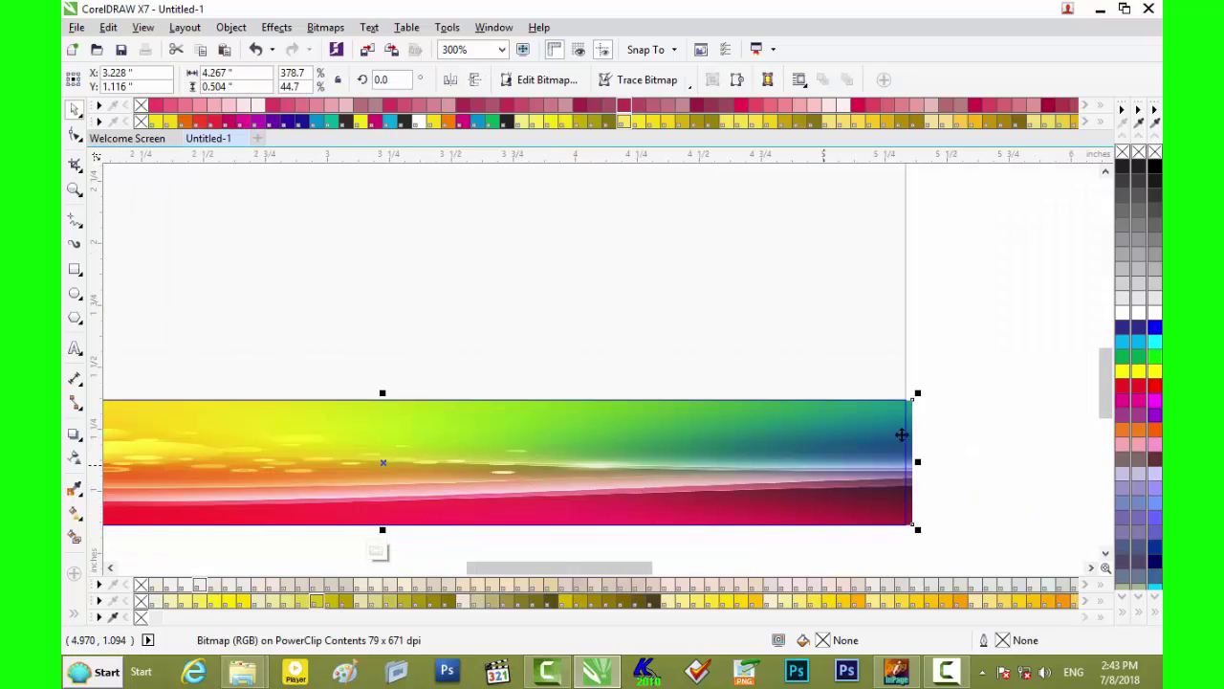
drag(917, 460, 908, 461)
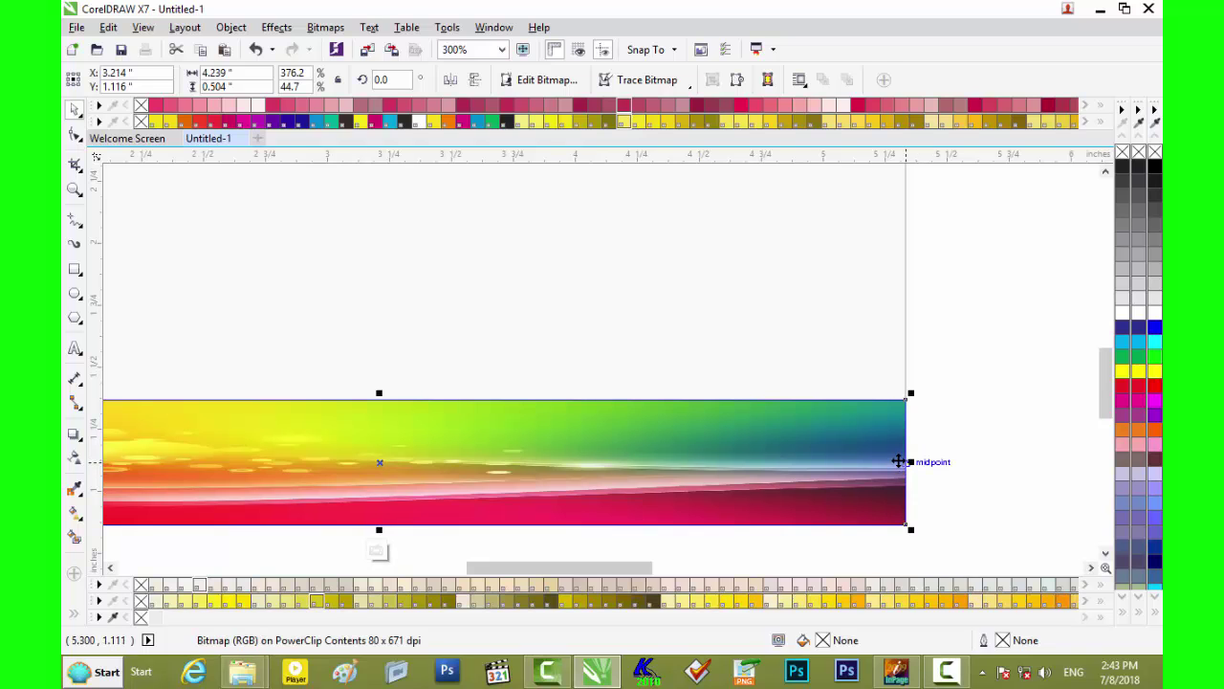
drag(586, 567, 481, 570)
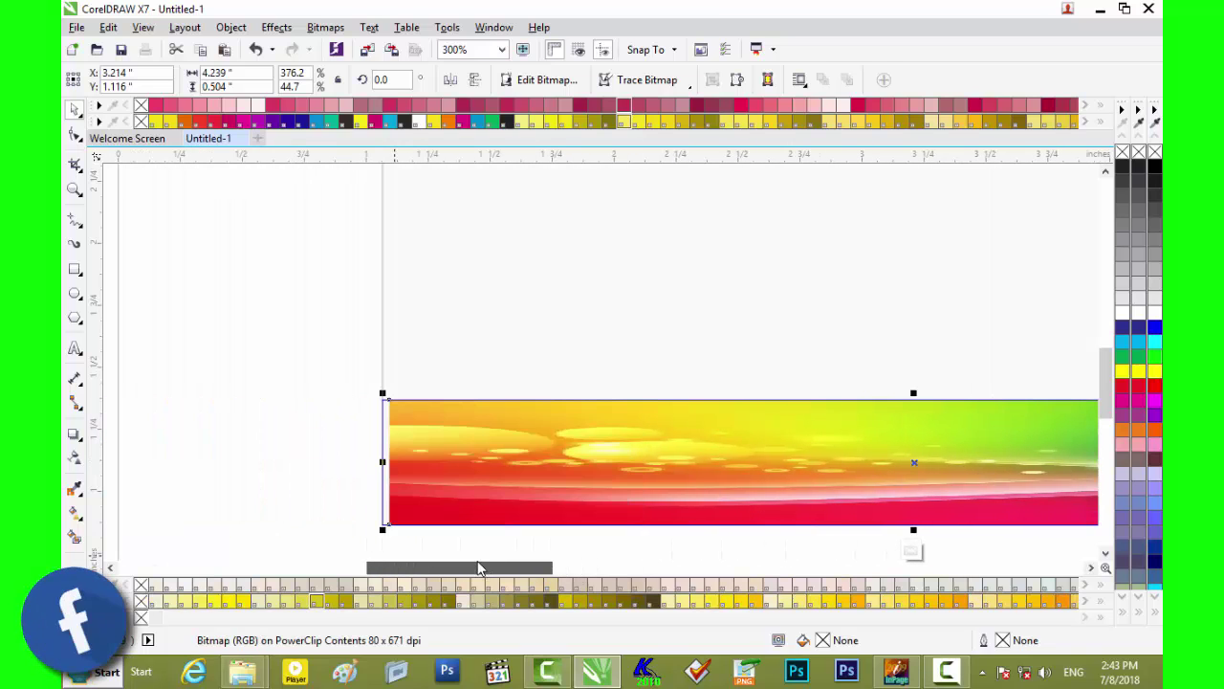
drag(392, 462, 383, 467)
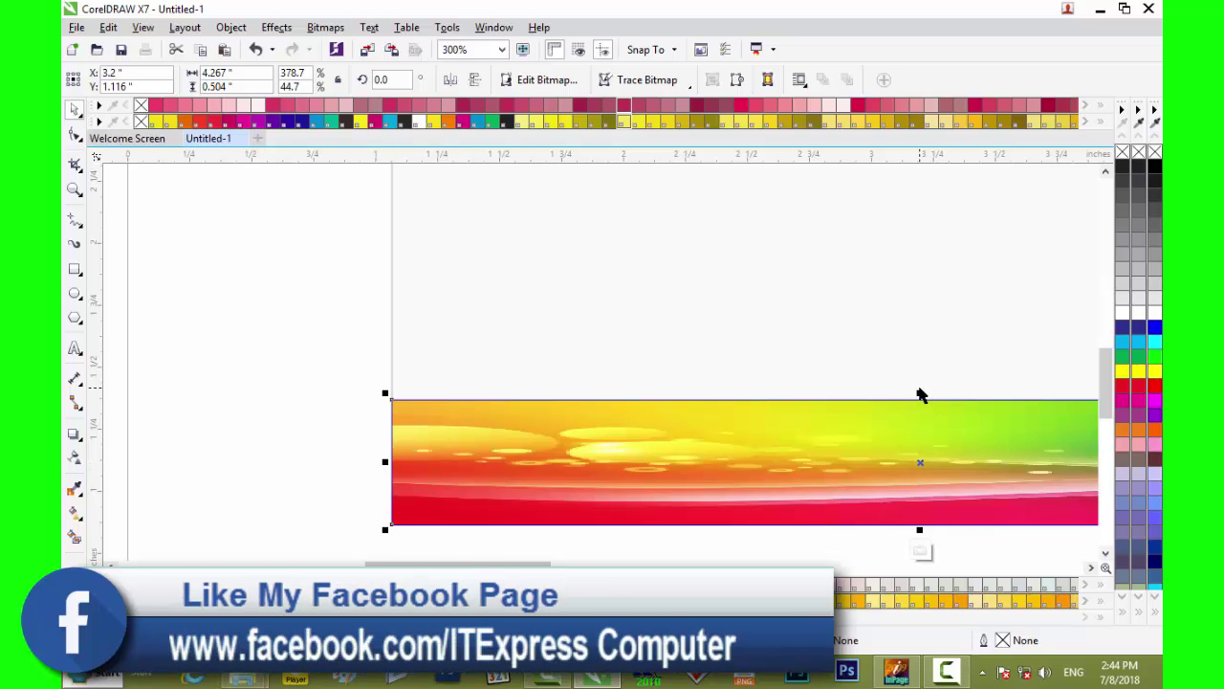
drag(920, 390, 921, 386)
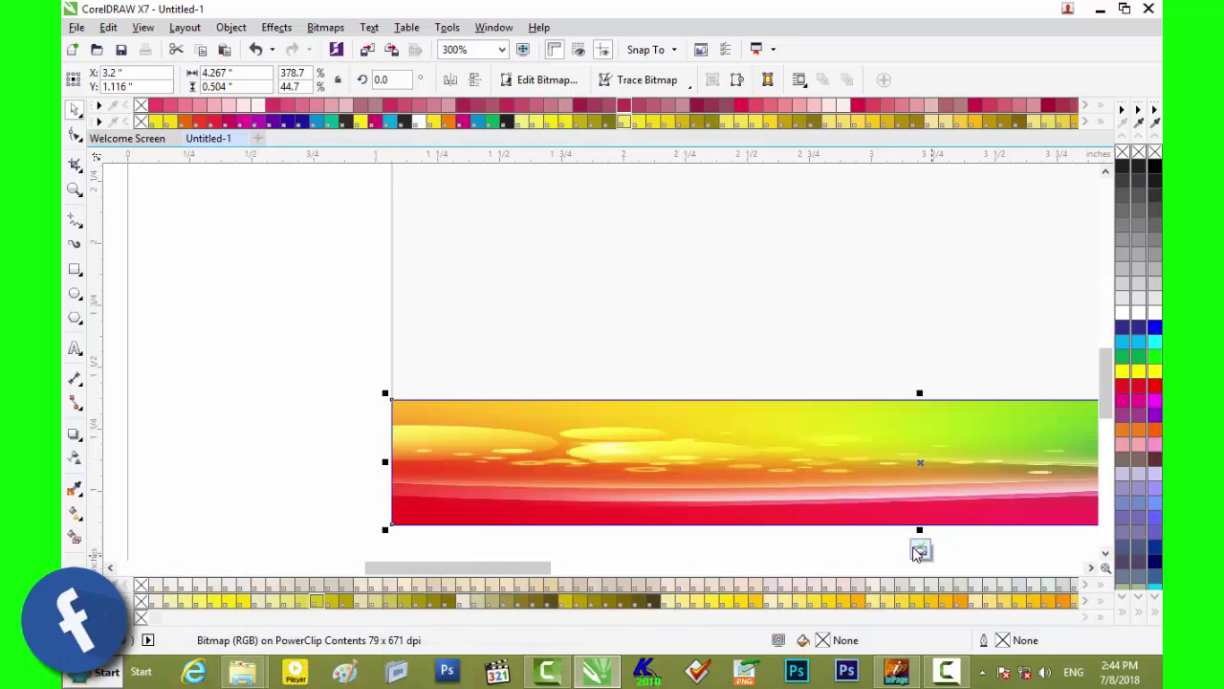
click(913, 553)
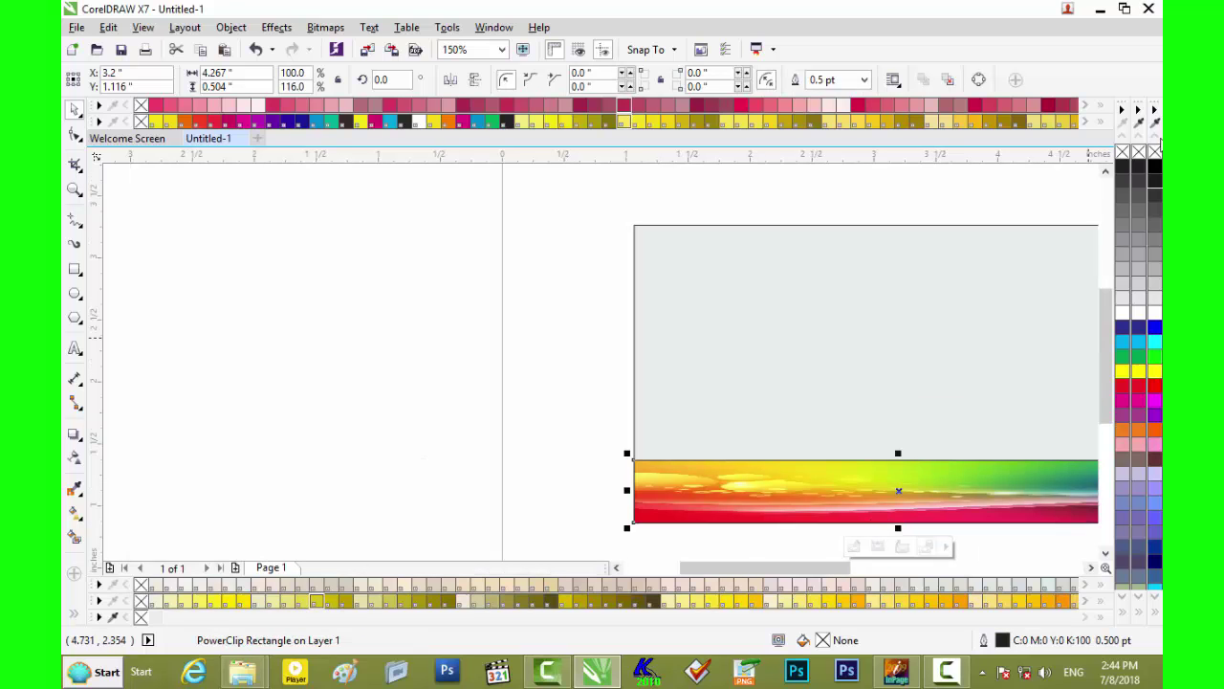
Remove the banner rectangle's outline and review the finished rainbow strip
right_click(1123, 153)
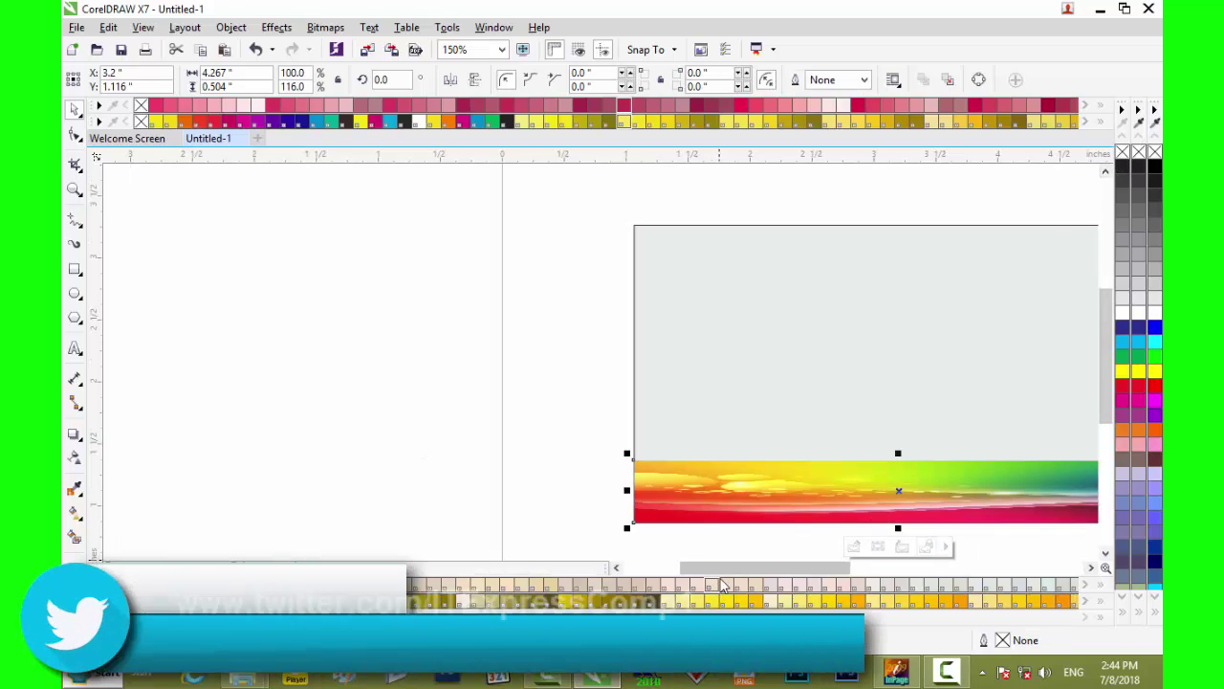
scroll(716, 496, right, 5)
click(716, 497)
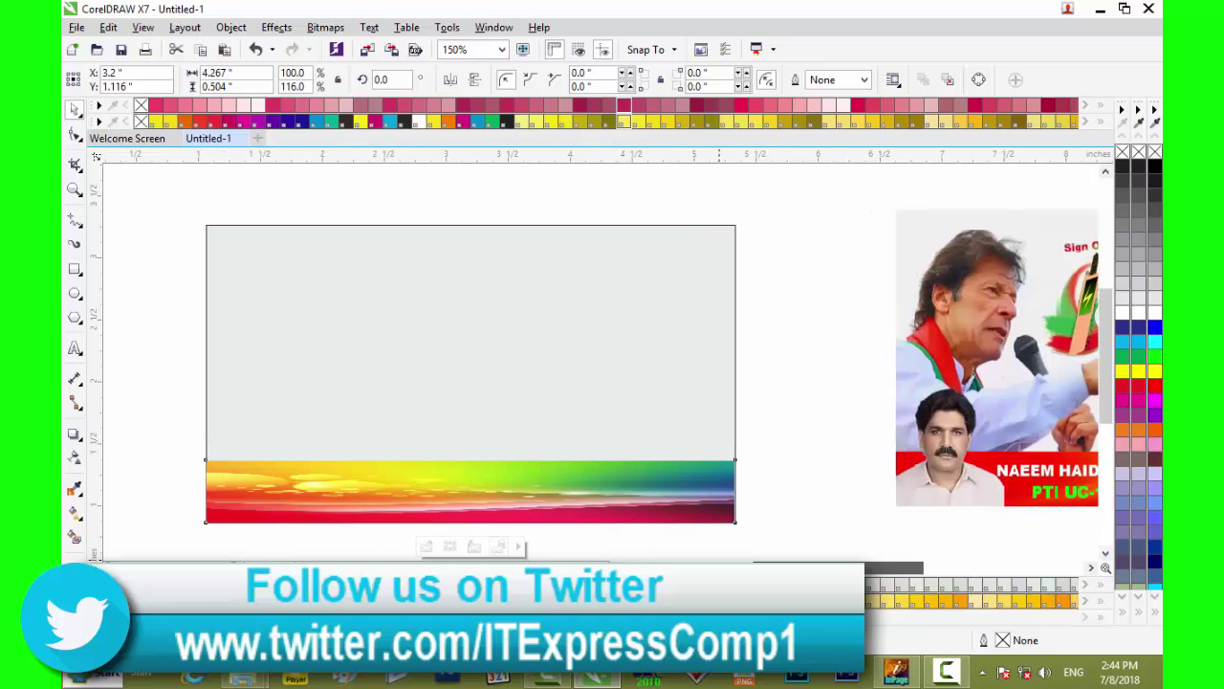
scroll(716, 497, up, 2)
scroll(715, 497, down, 1)
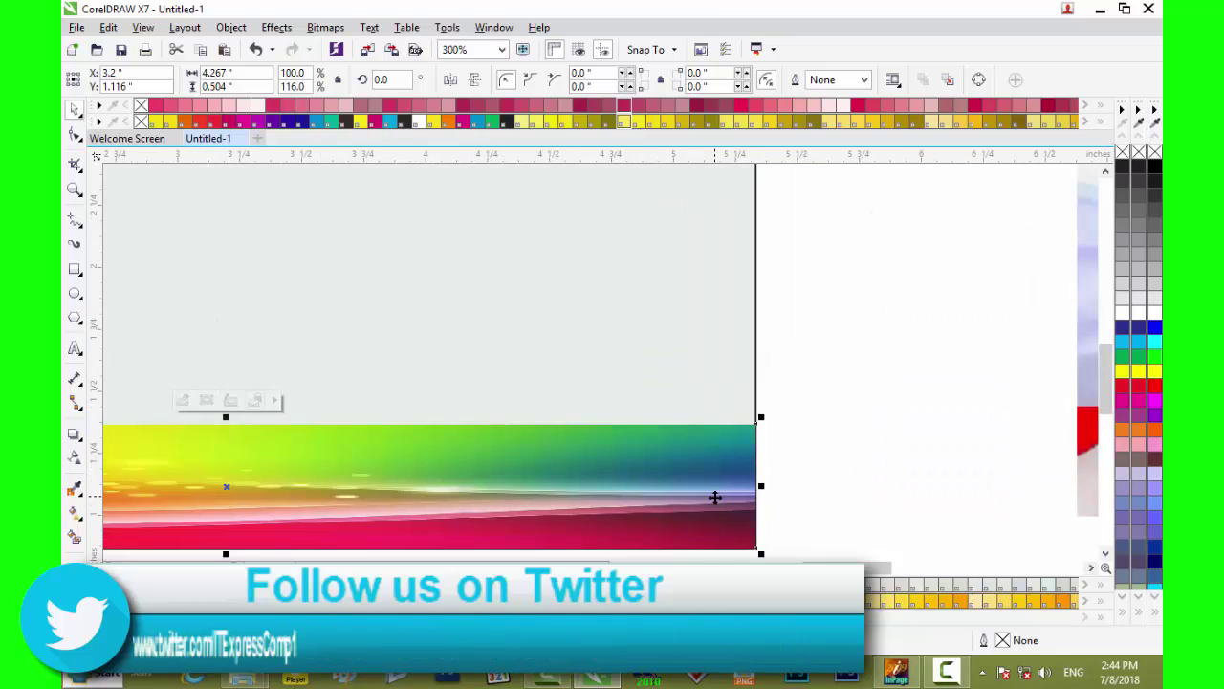
scroll(716, 497, down, 1)
drag(843, 574, 836, 572)
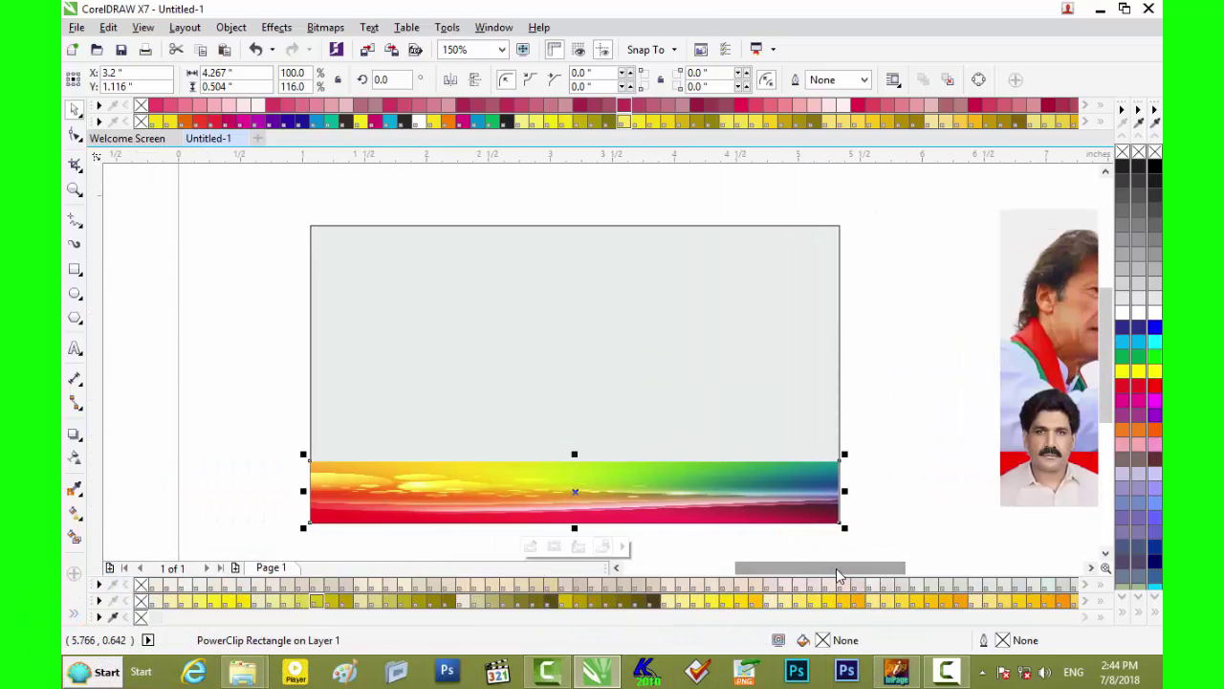
click(704, 548)
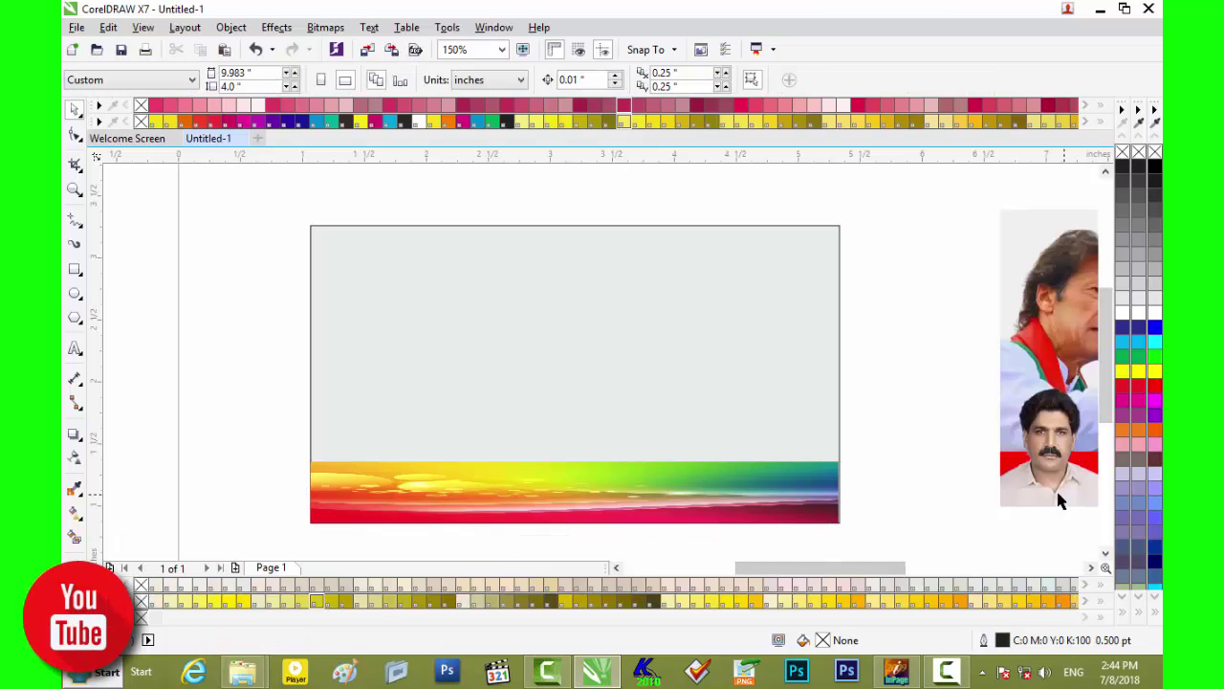
scroll(831, 568, right, 3)
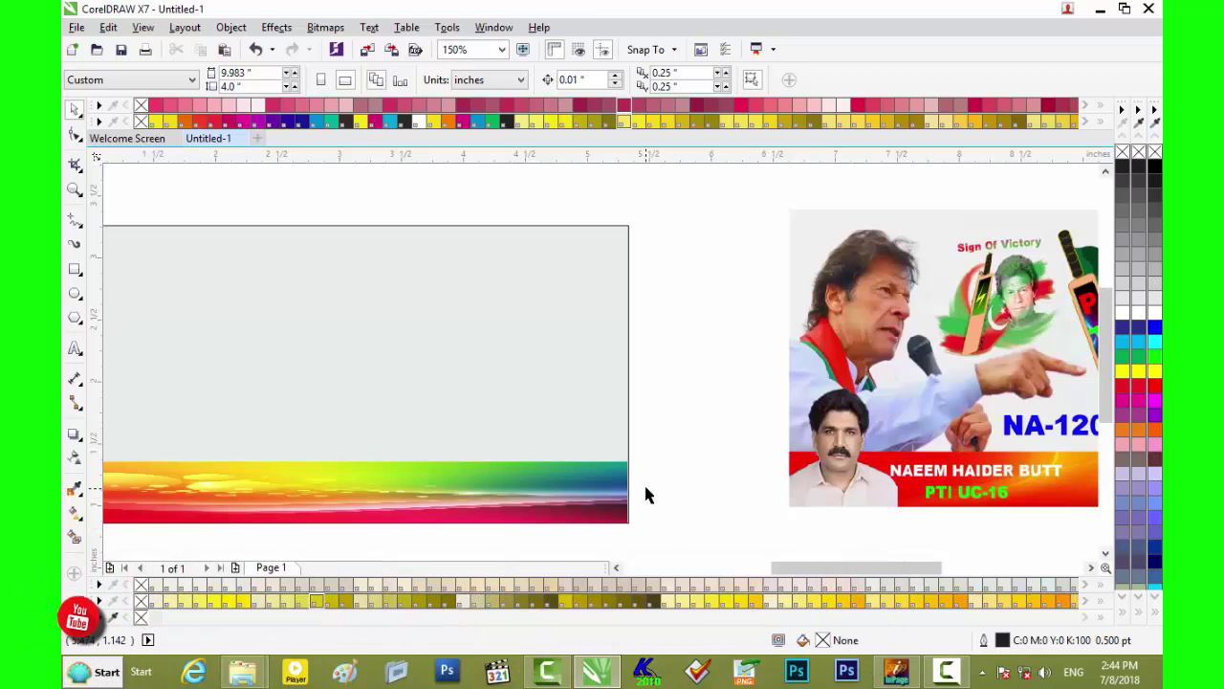
Open the NA .125 Lahore folder maximized and drag maxresdefault (1).psd into CorelDRAW
click(1100, 9)
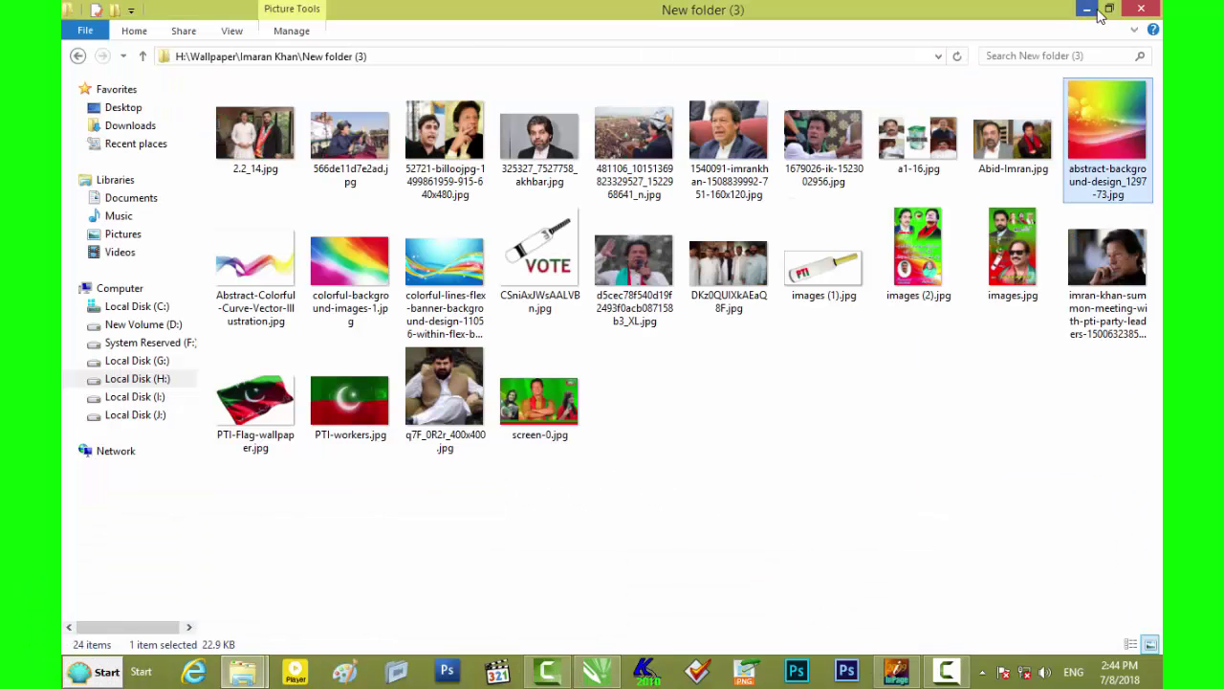
click(1092, 9)
double_click(486, 134)
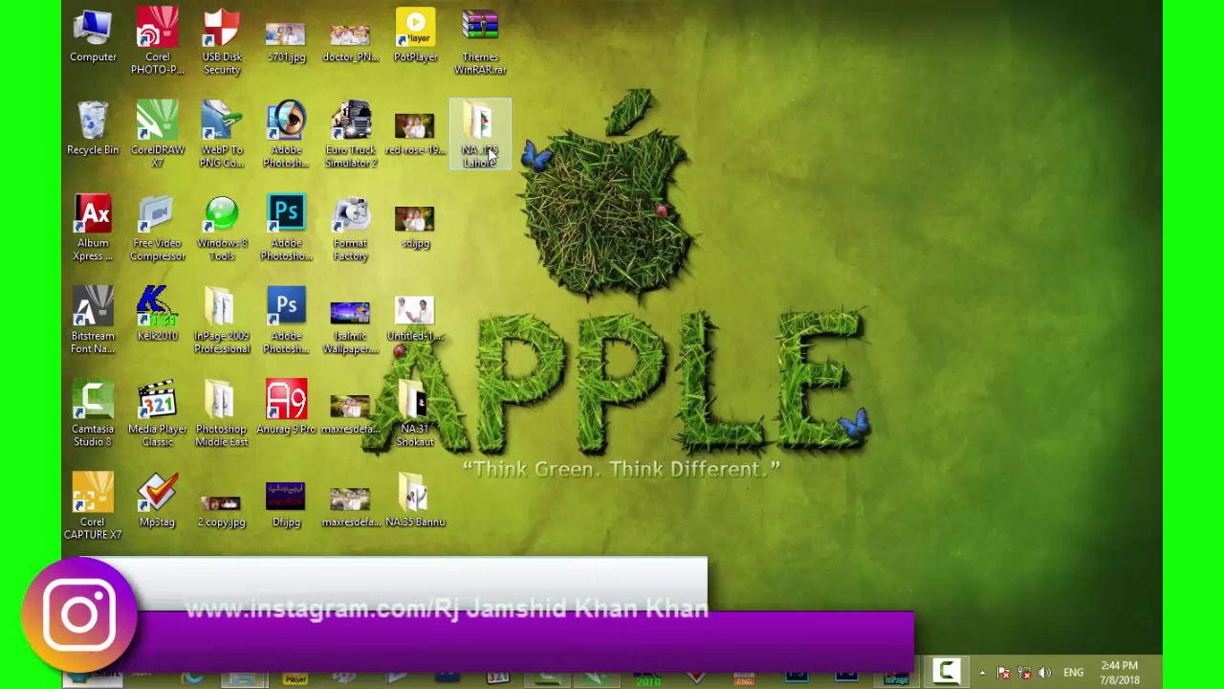
double_click(794, 129)
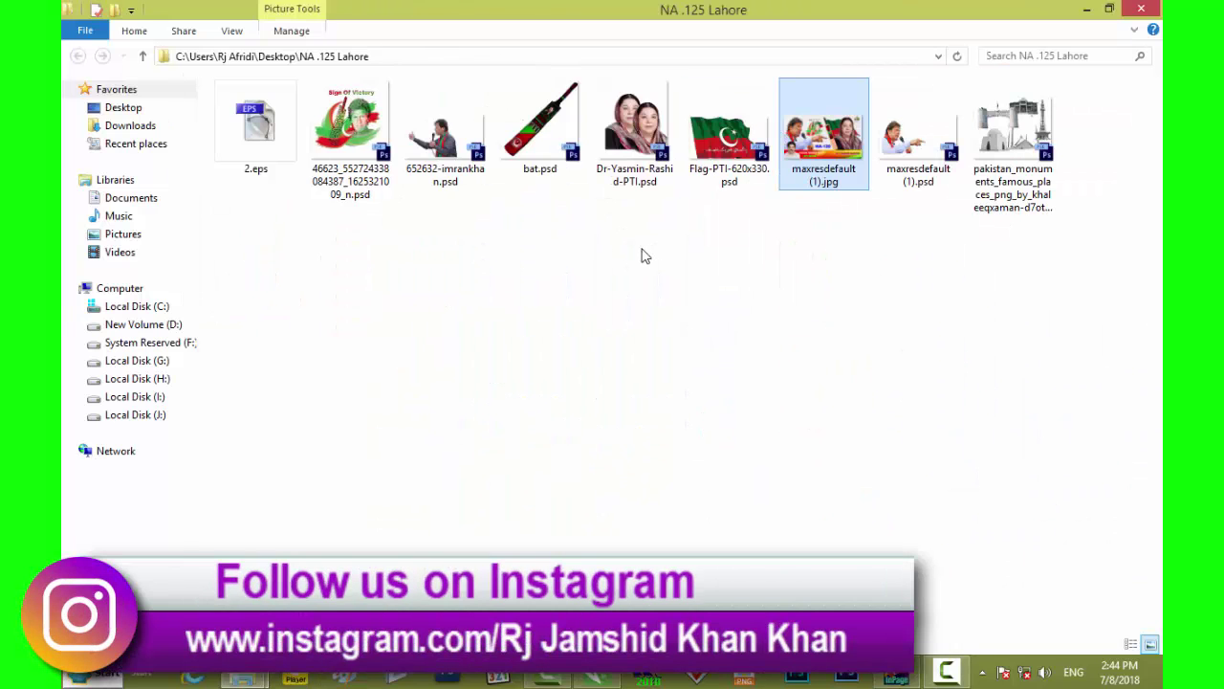
mouse_move(916, 139)
mouse_down()
mouse_move(858, 574)
mouse_move(690, 594)
mouse_move(727, 449)
mouse_up()
Try Centerline Trace and Quick Trace on the maxresdefault (1).psd photo
scroll(438, 380, down, 2)
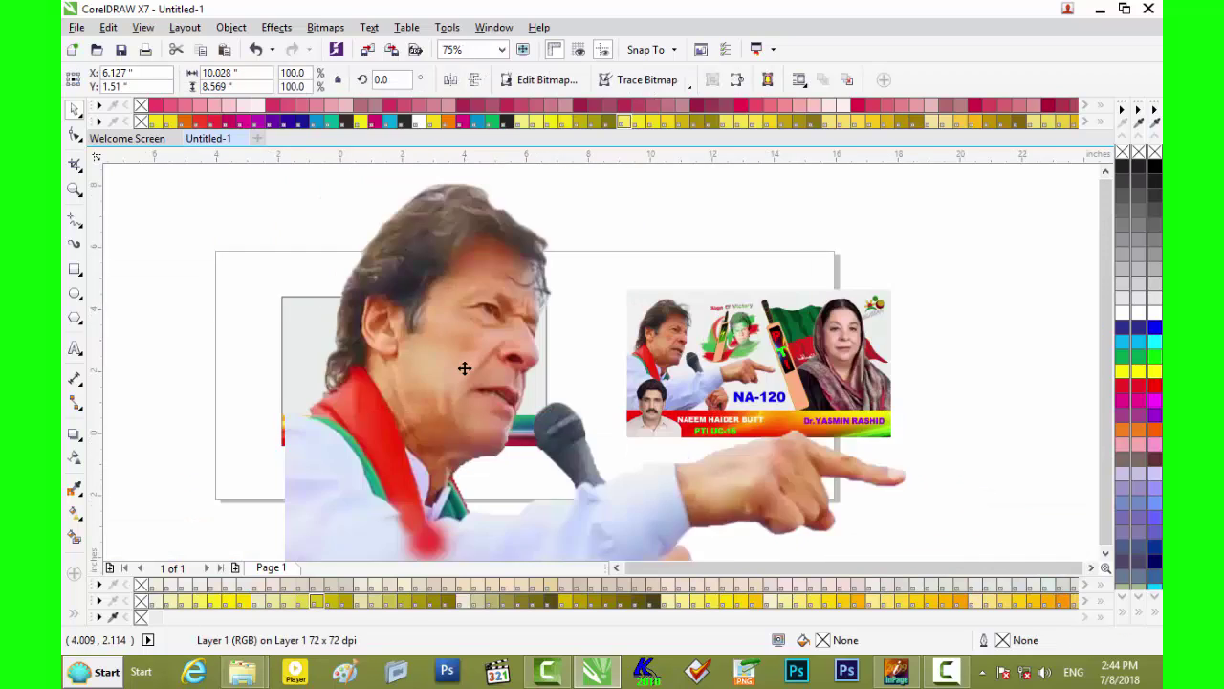
scroll(465, 363, down, 2)
drag(460, 367, 763, 362)
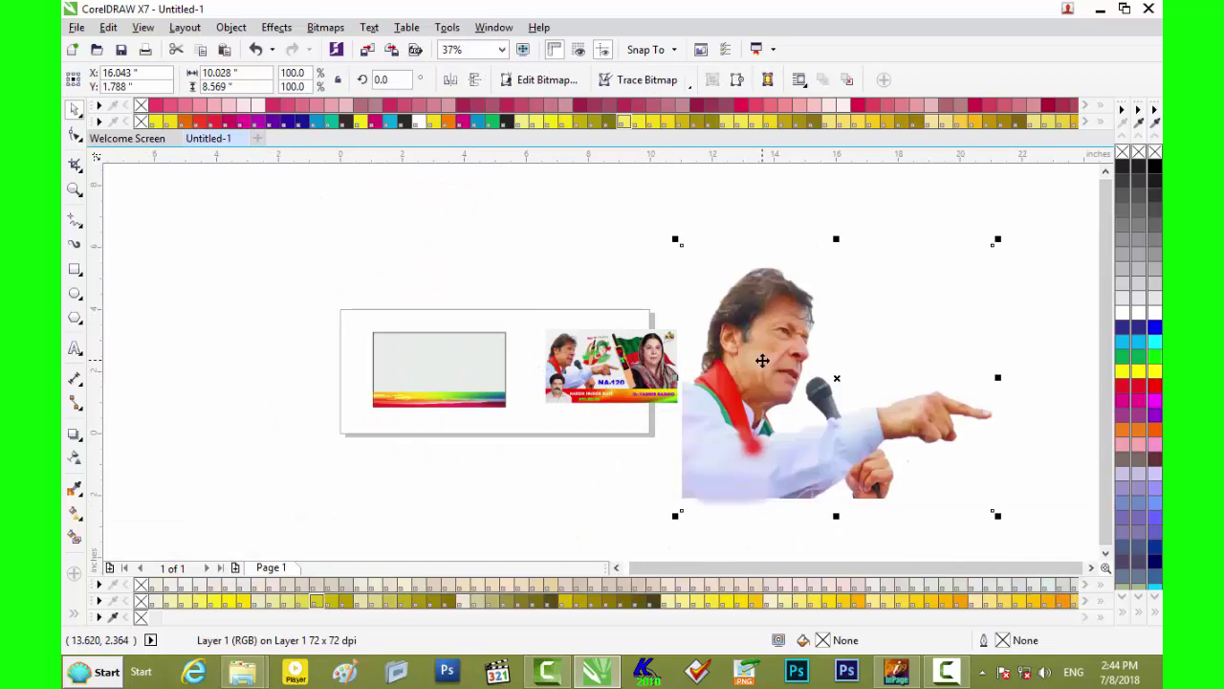
right_click(762, 361)
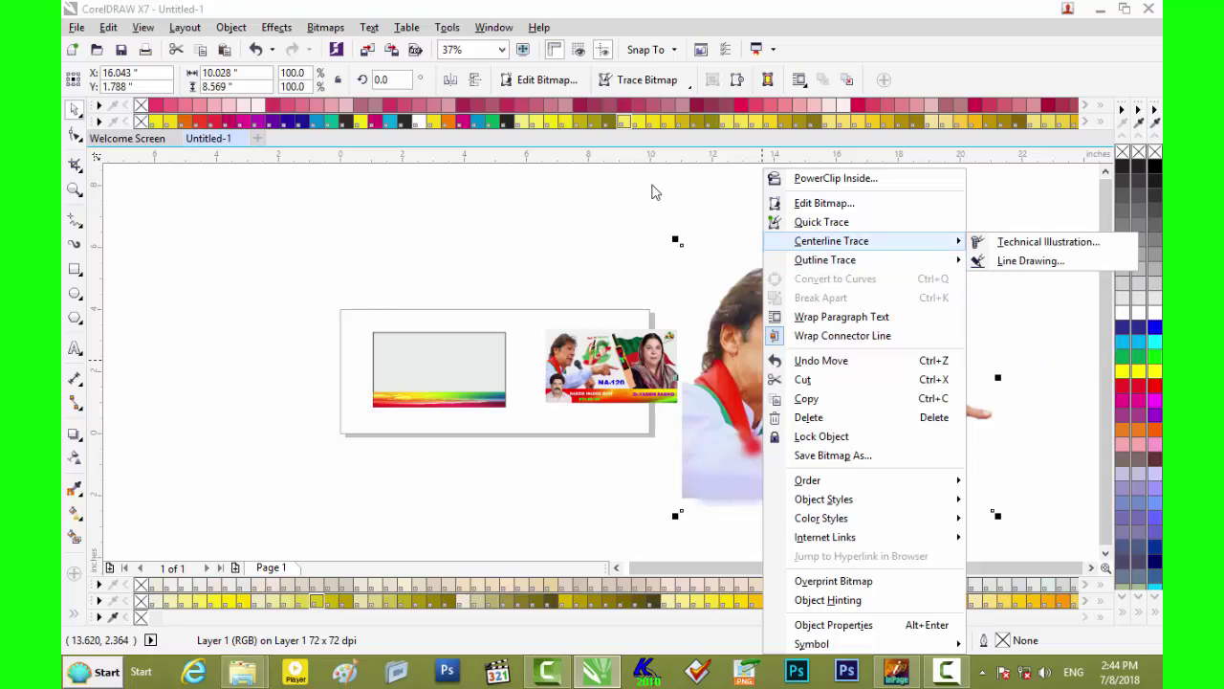
click(650, 191)
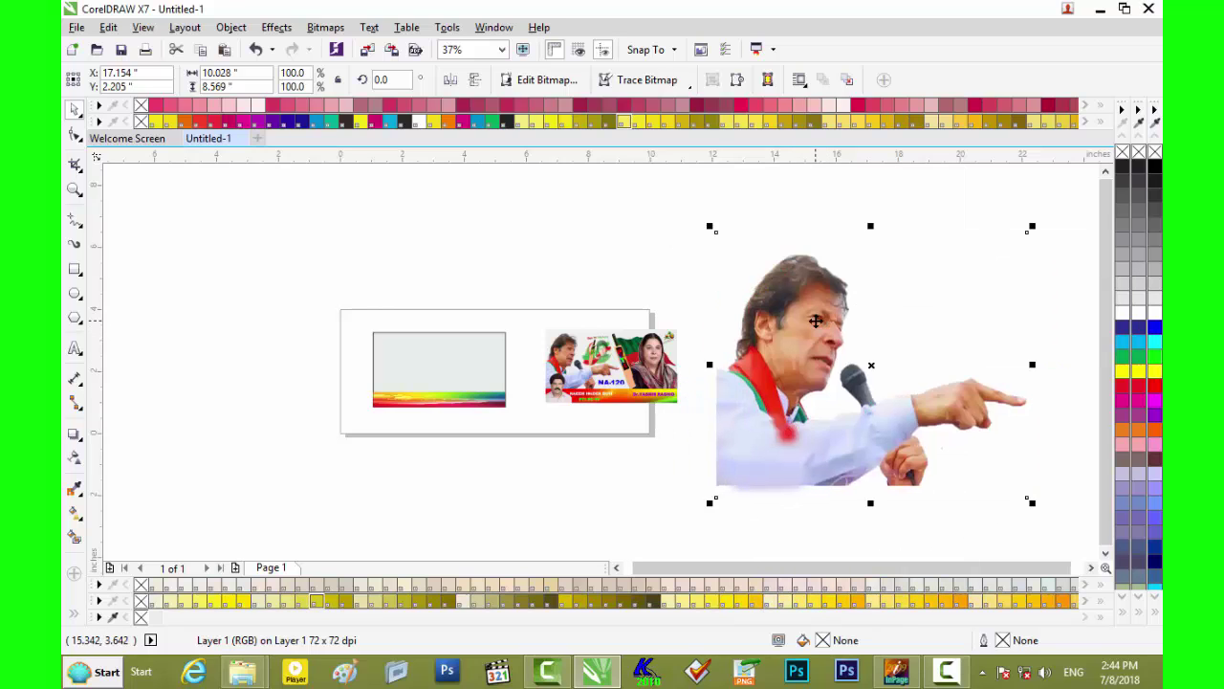
right_click(815, 320)
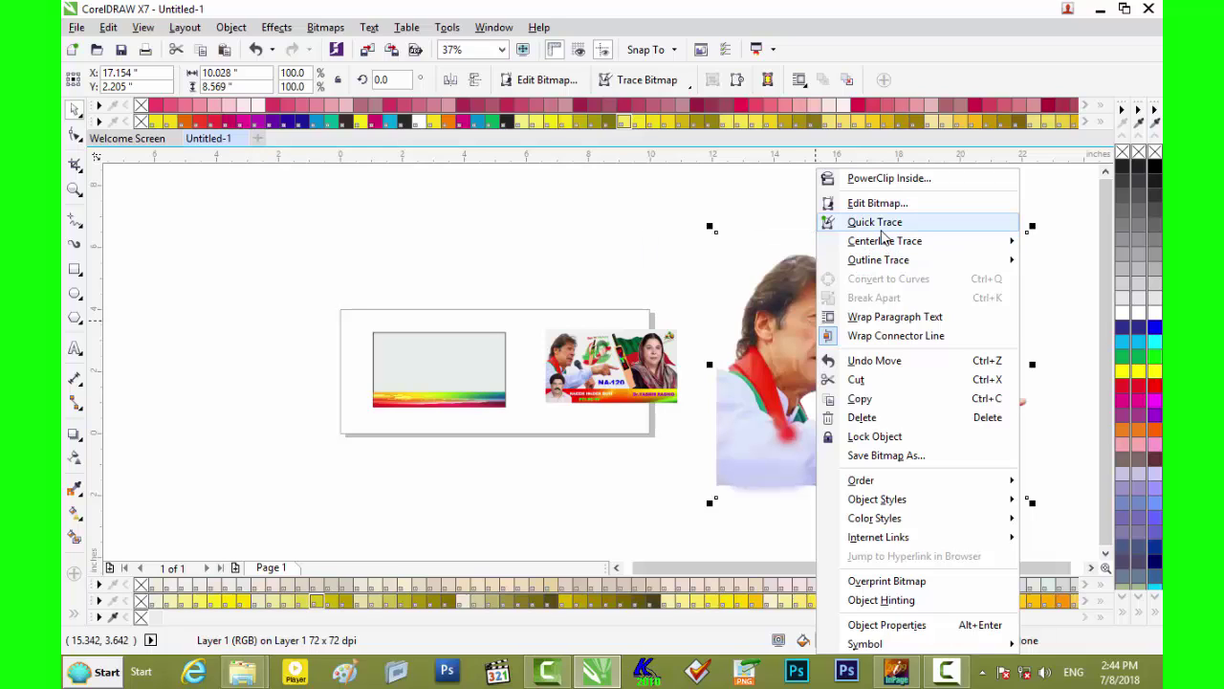
click(881, 229)
Move the original photo onto the banner and delete the traced copy
mouse_move(805, 333)
mouse_down()
mouse_move(792, 355)
mouse_move(955, 321)
mouse_up()
mouse_move(800, 356)
mouse_down()
mouse_move(756, 374)
mouse_move(456, 355)
mouse_up()
click(900, 362)
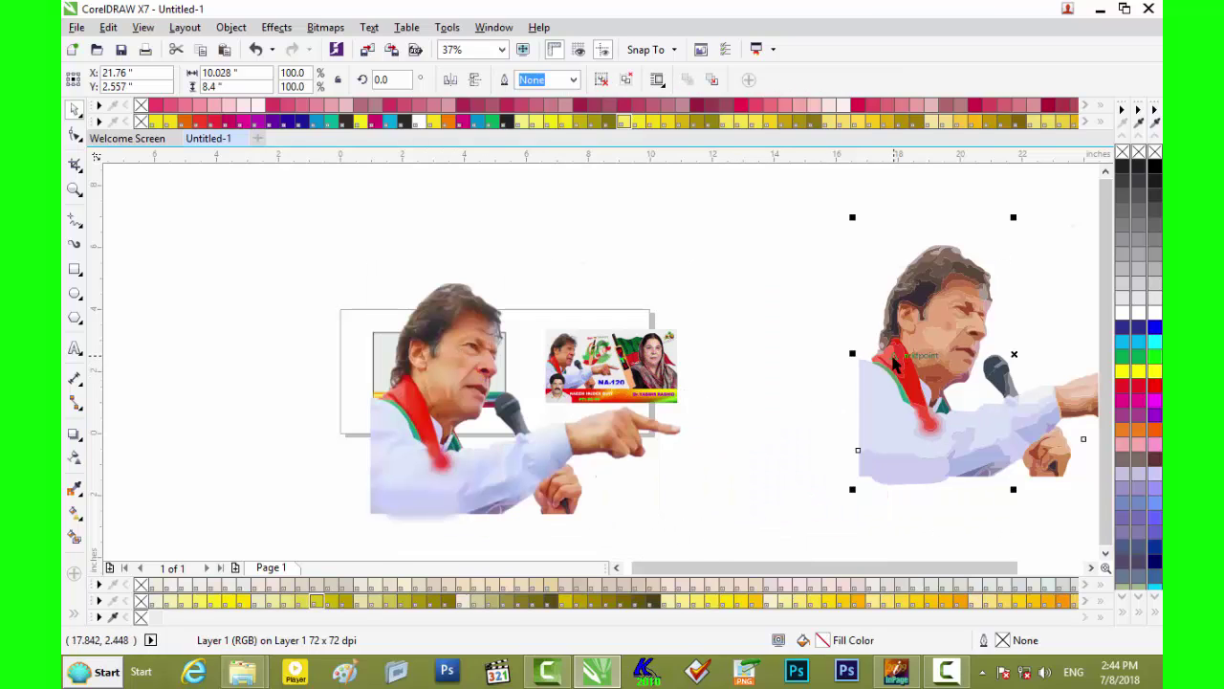
key(Delete)
Scale the Imran Khan photo down to 17% and move it over the banner's left side
click(493, 358)
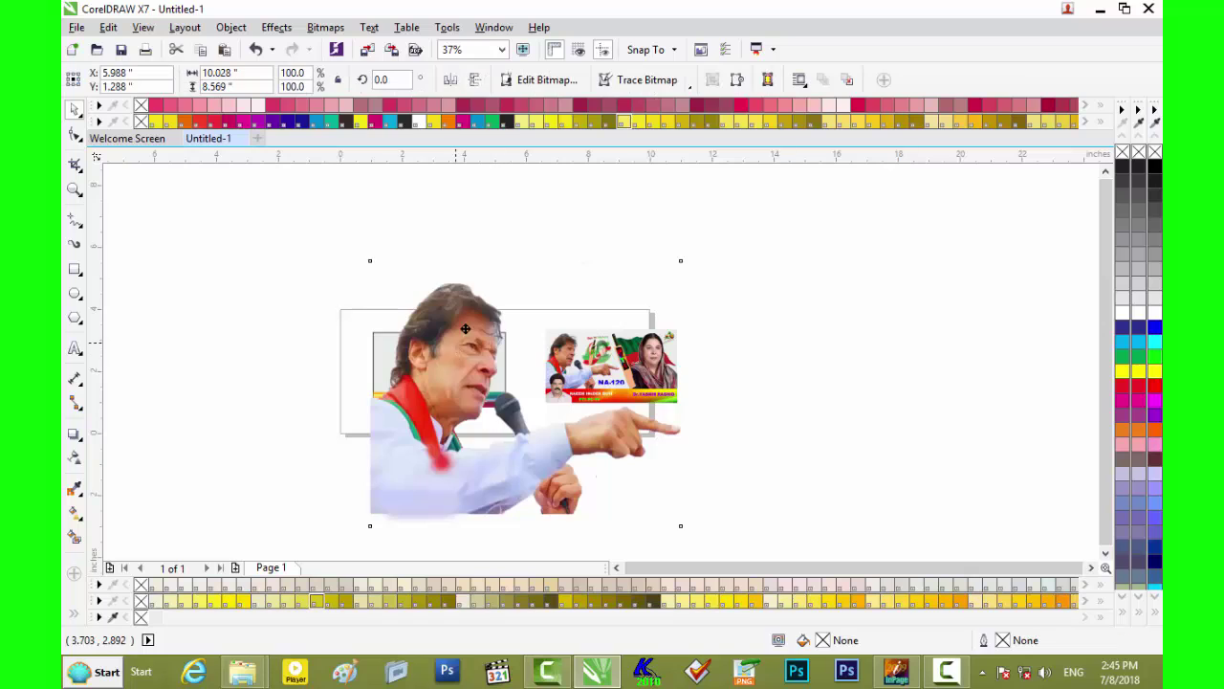
drag(492, 359, 504, 339)
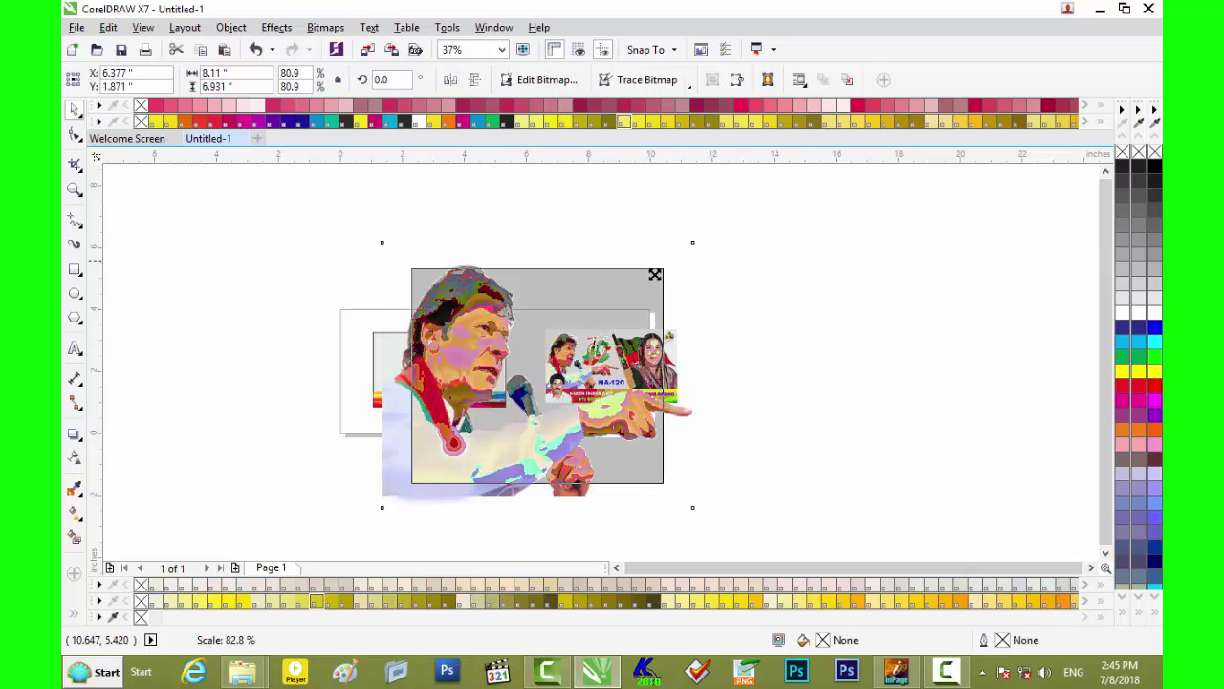
drag(699, 236, 598, 323)
drag(498, 375, 389, 368)
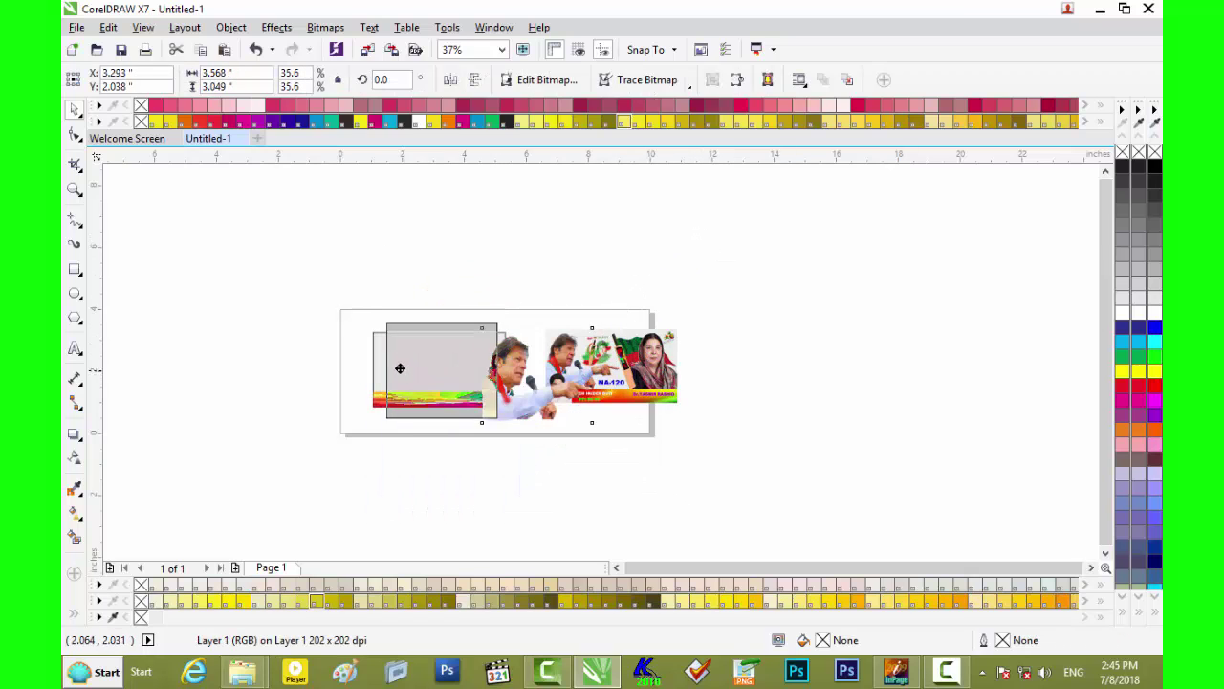
scroll(388, 367, up, 4)
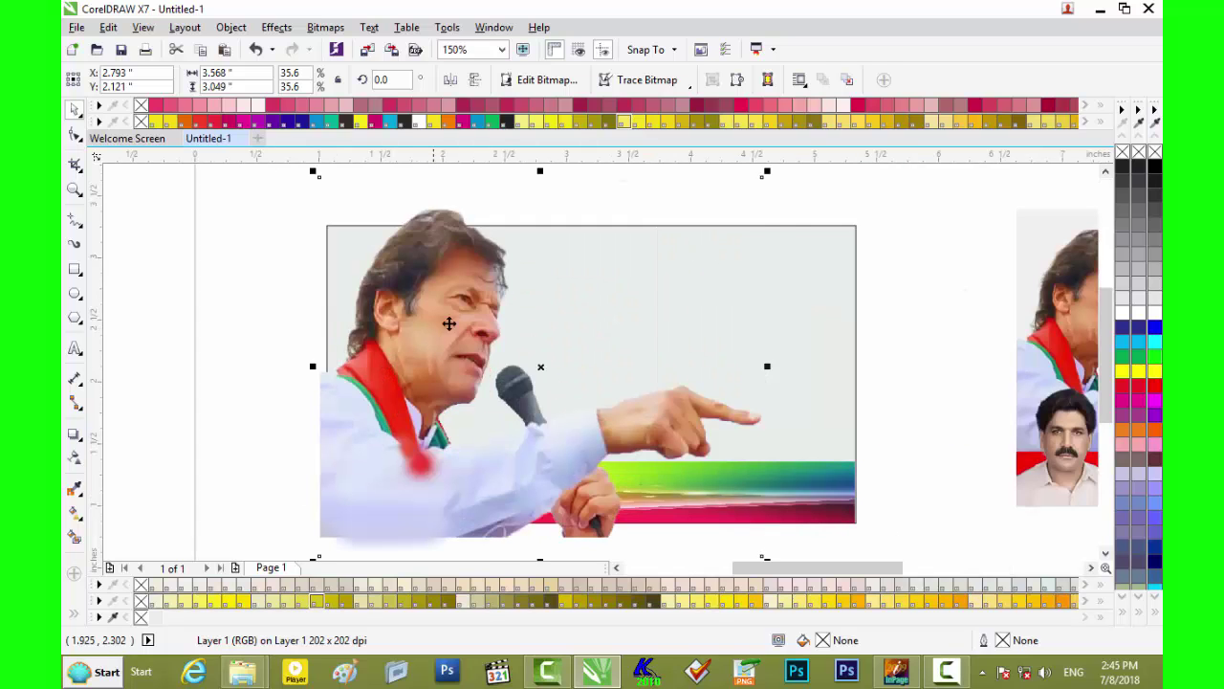
drag(767, 173, 652, 271)
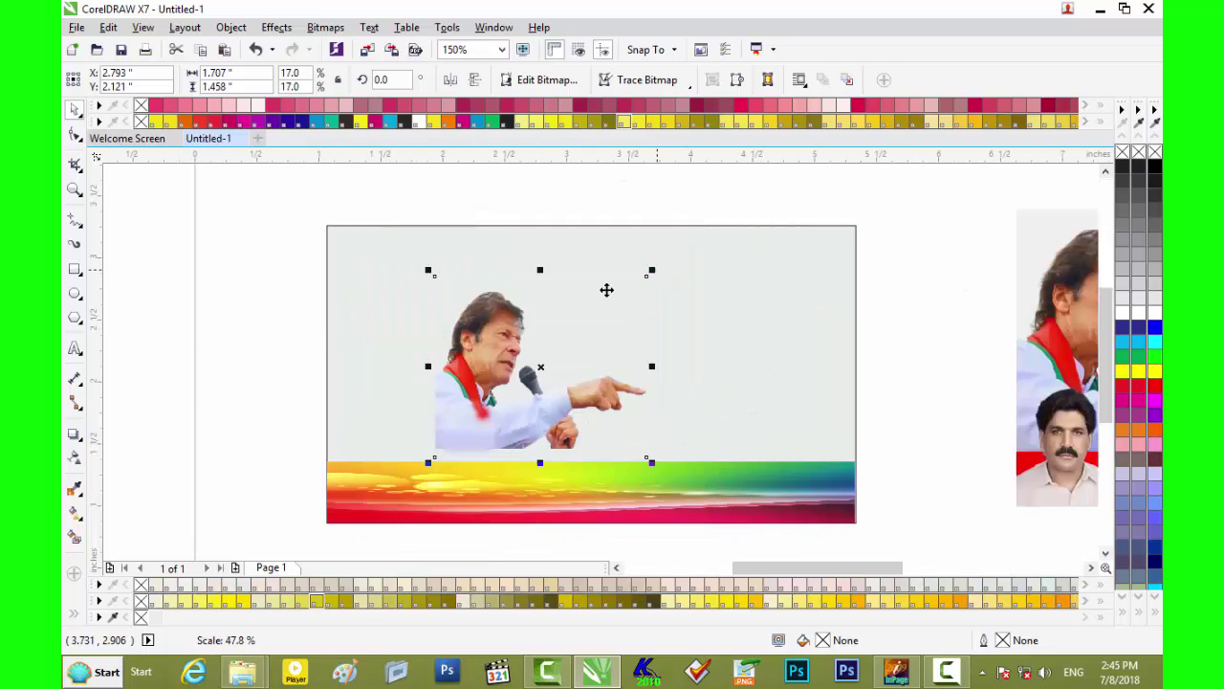
drag(495, 363, 390, 367)
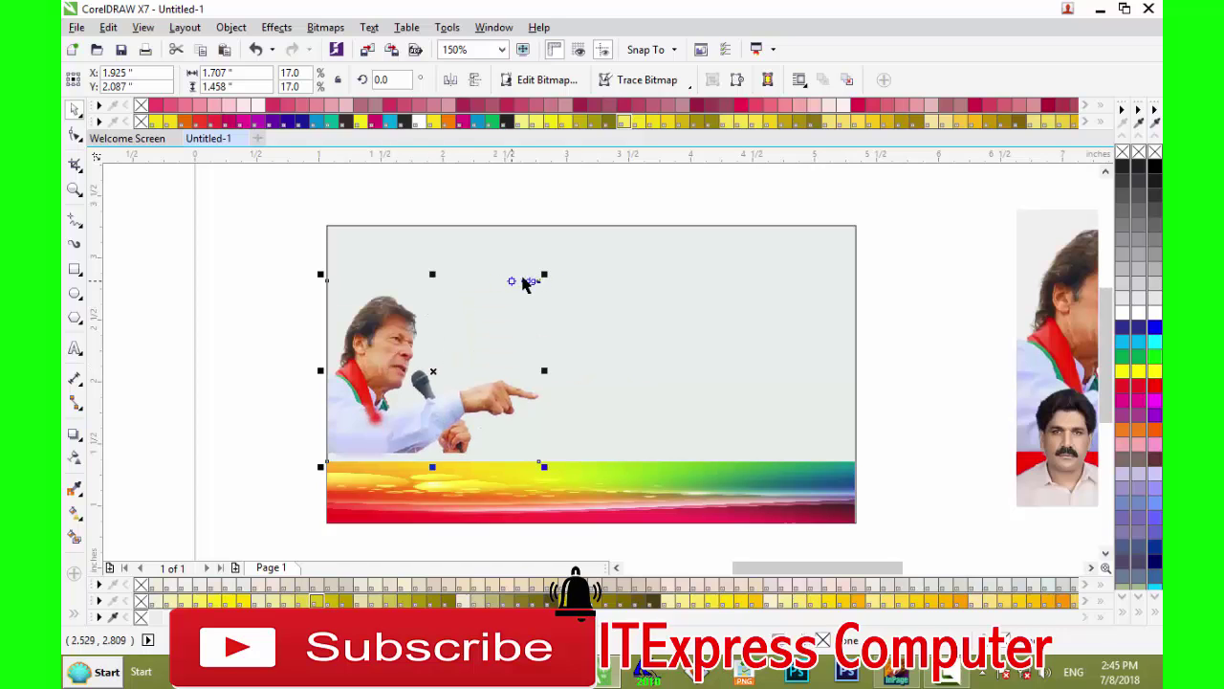
Enlarge the photo to 19.5% (1.95 × 1.667 in) and seat it on the rainbow strip
drag(544, 275, 574, 225)
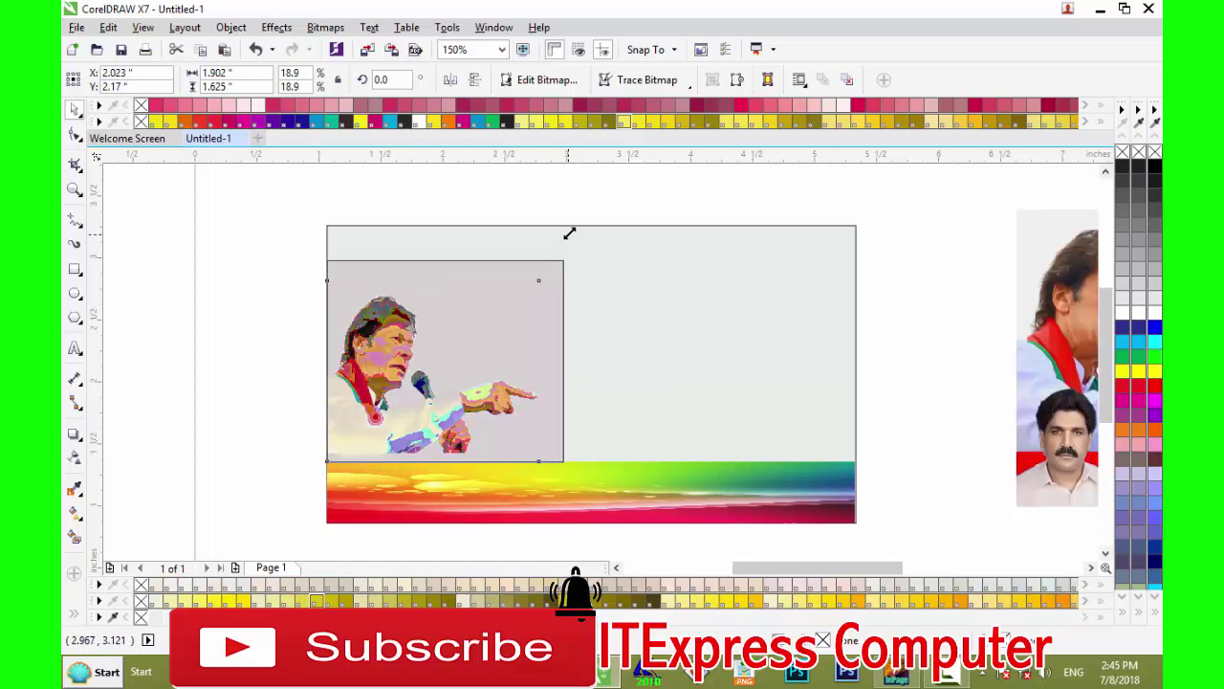
drag(403, 358, 401, 370)
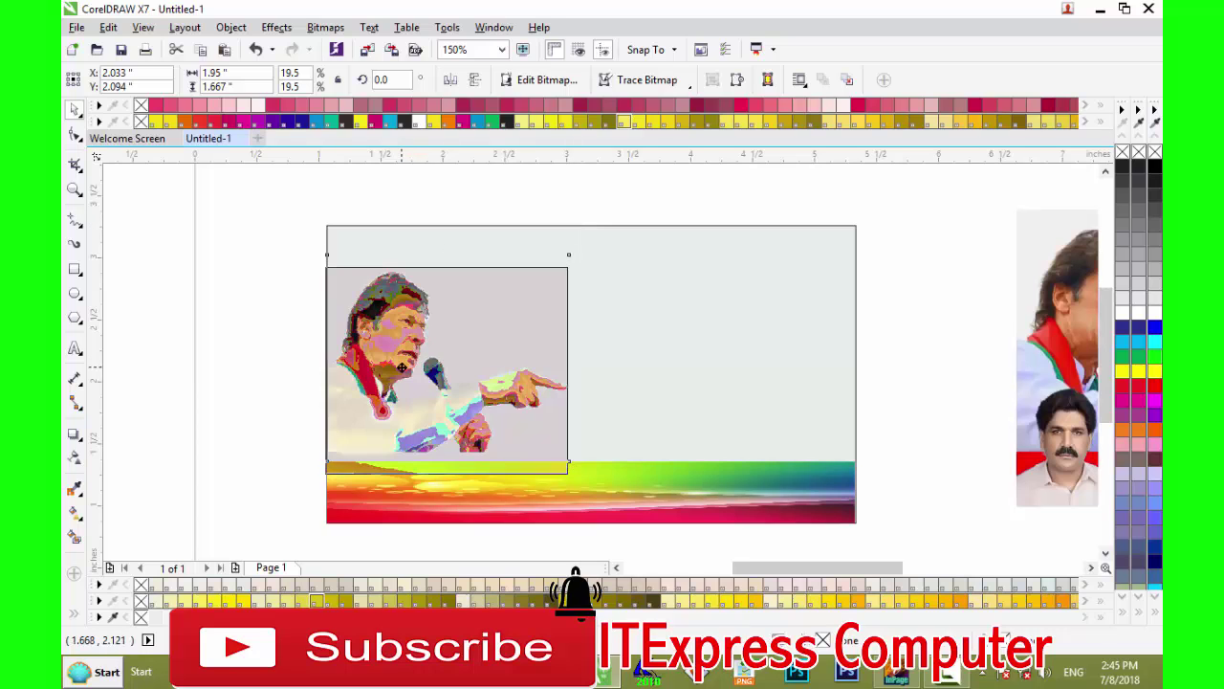
scroll(412, 383, up, 2)
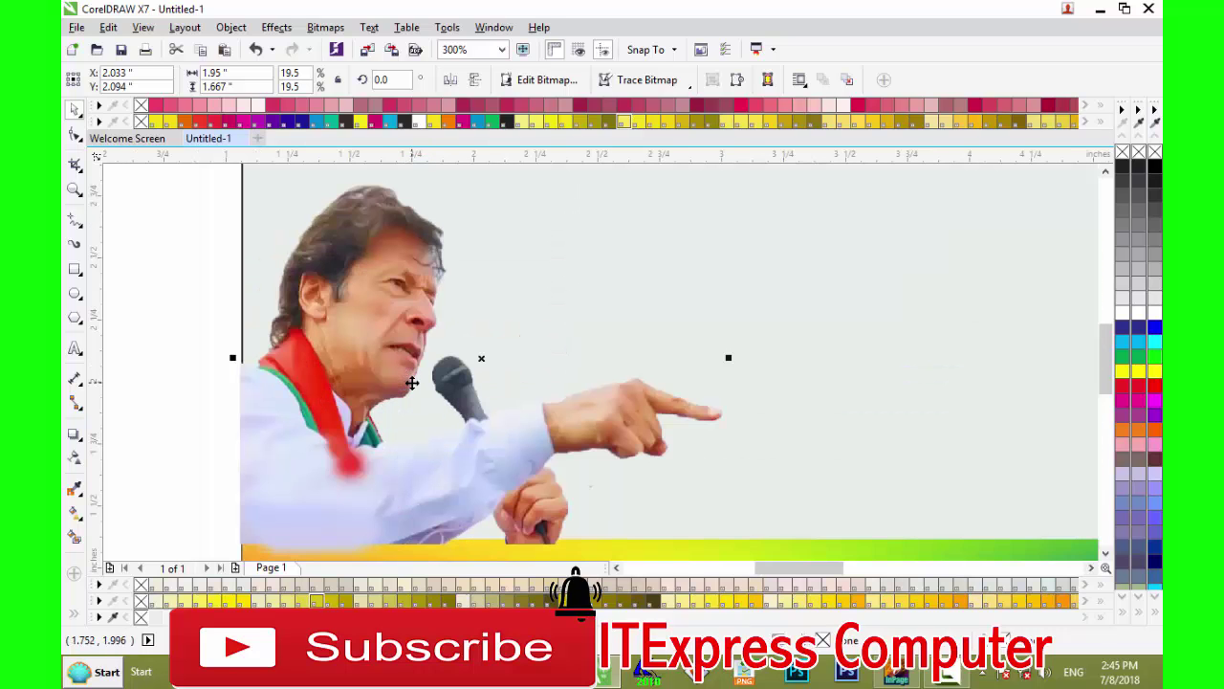
key(Right)
key(Right)
key(Left)
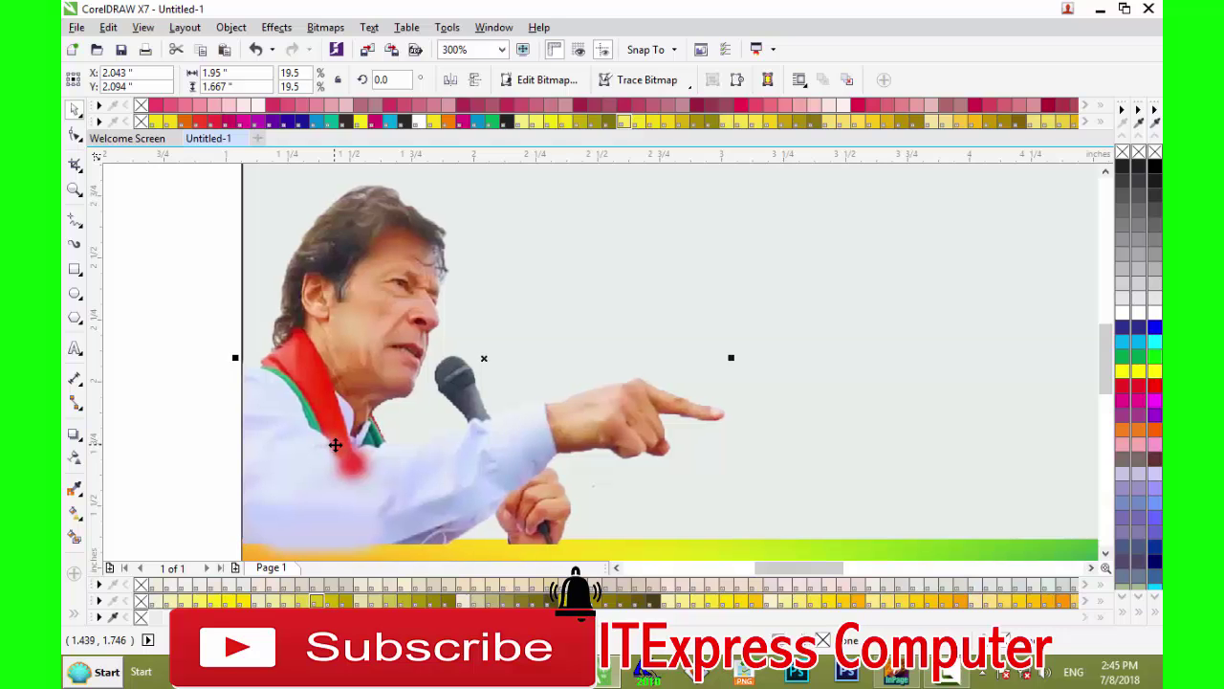
scroll(388, 421, down, 2)
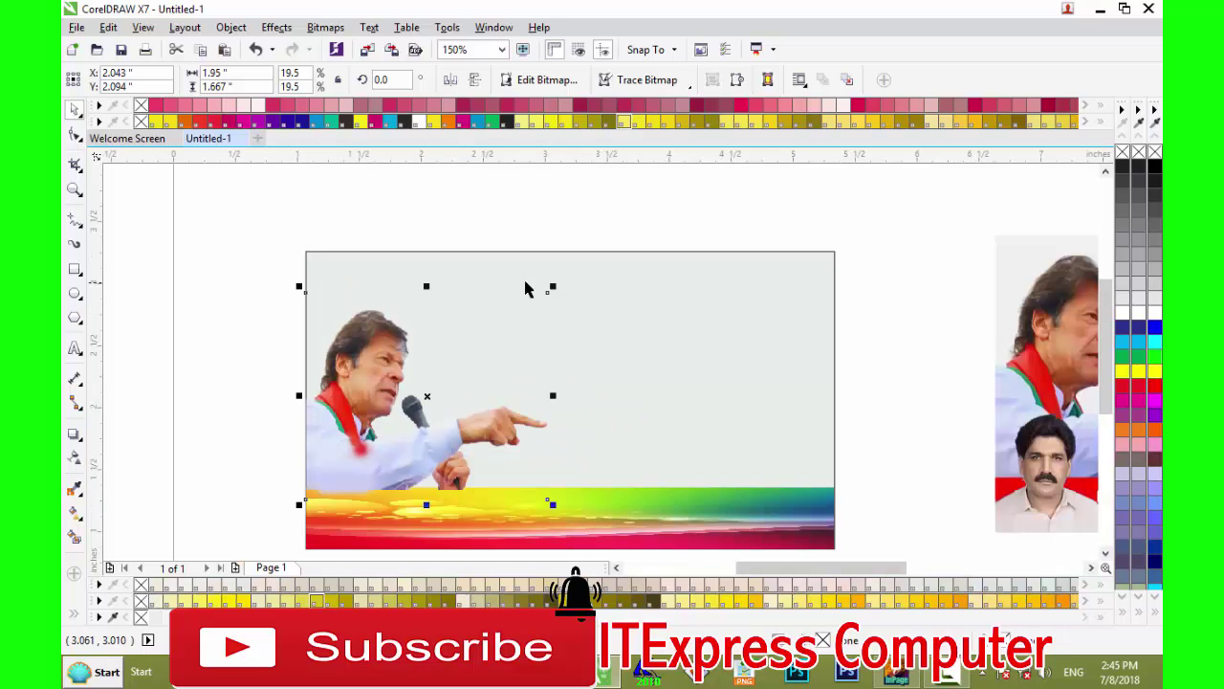
scroll(588, 312, down, 2)
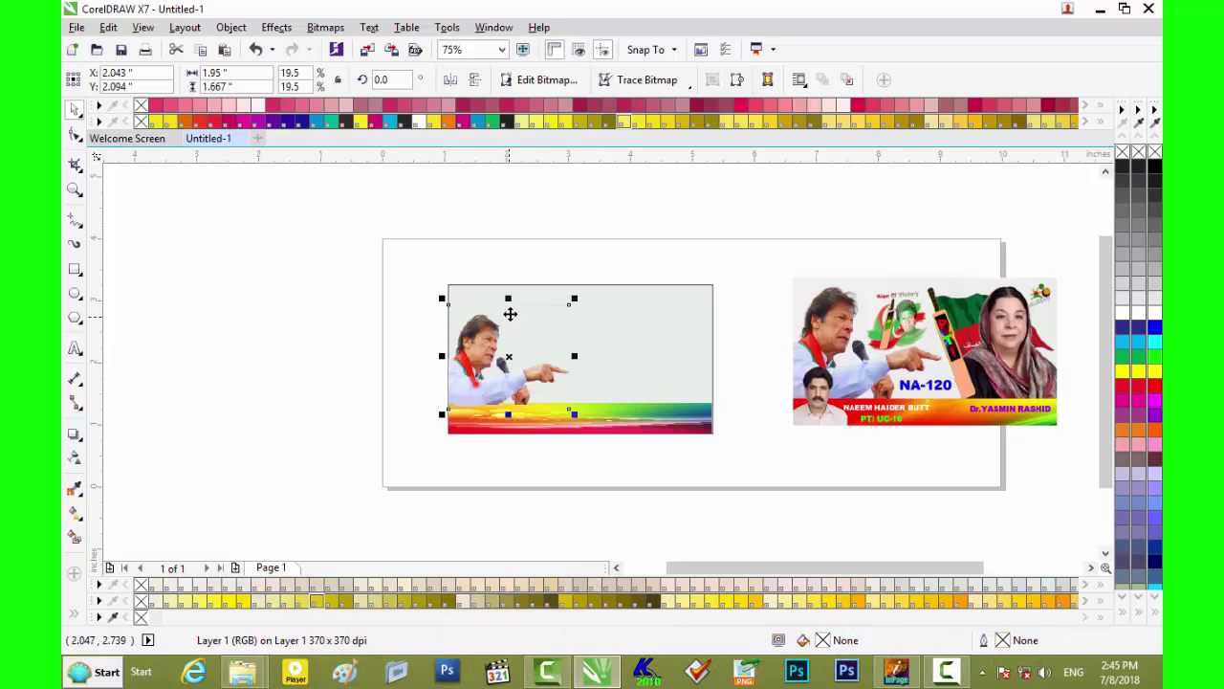
Stretch the speaker photo taller and wider up to a new vertical guideline
drag(510, 300, 514, 285)
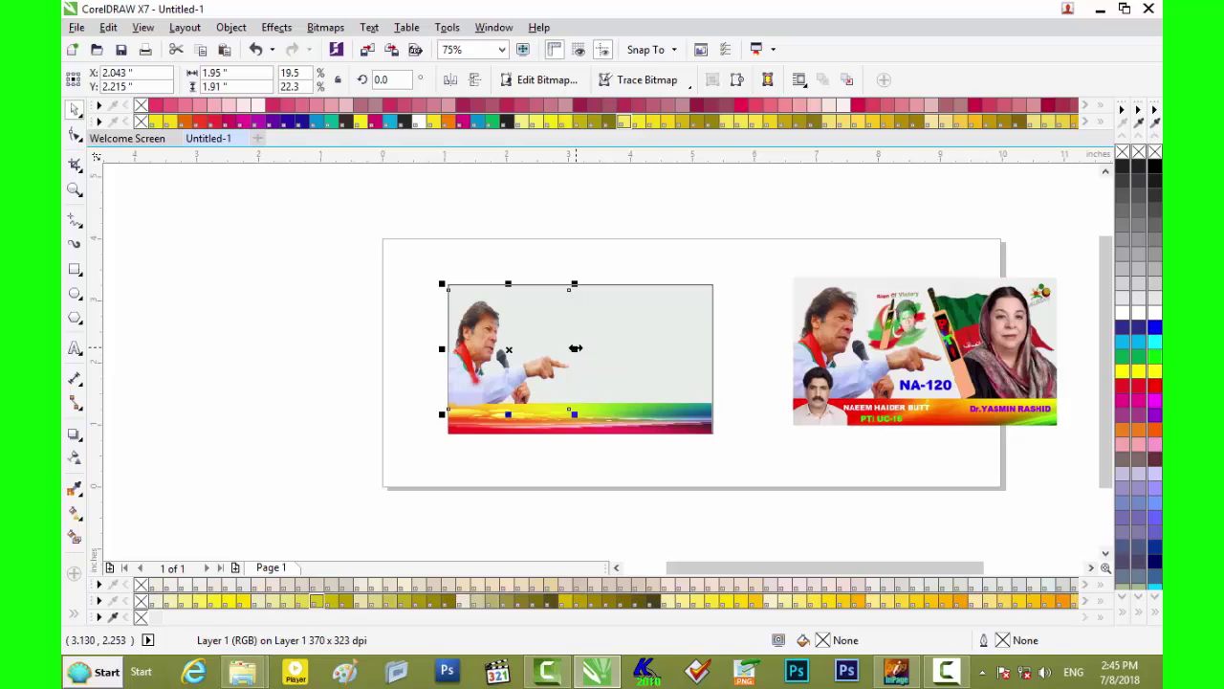
drag(575, 348, 583, 349)
mouse_move(939, 360)
mouse_down()
mouse_move(588, 471)
mouse_move(593, 489)
mouse_move(582, 481)
mouse_up()
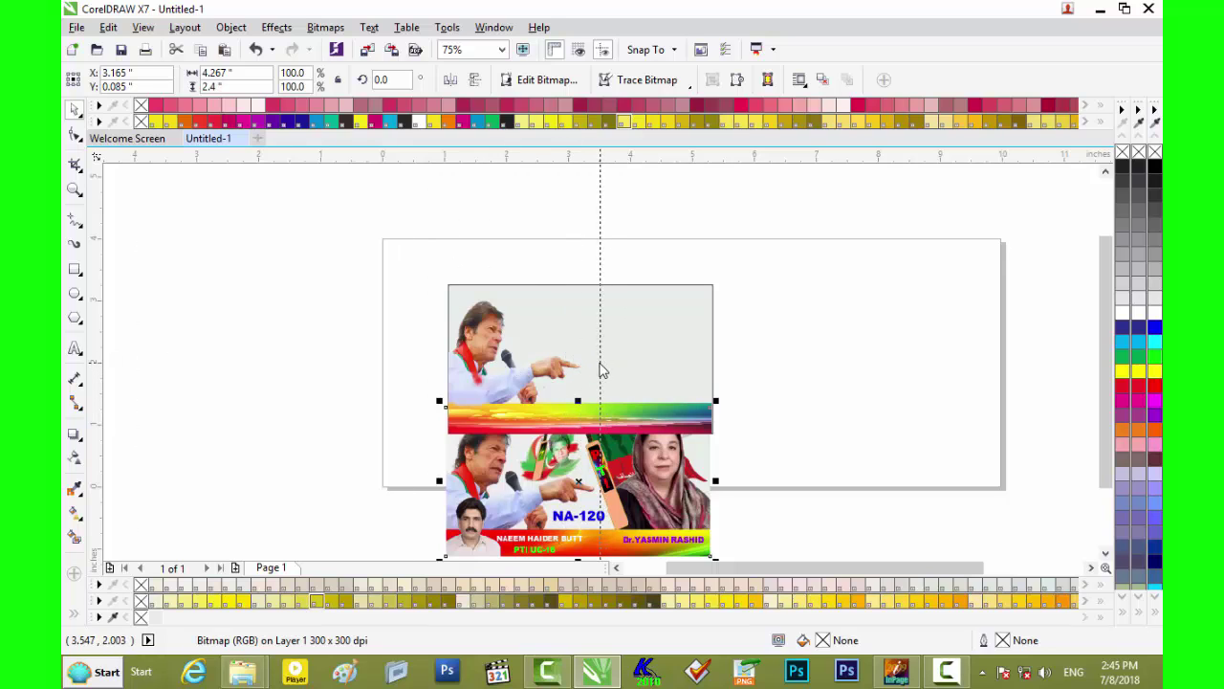
drag(598, 371, 594, 364)
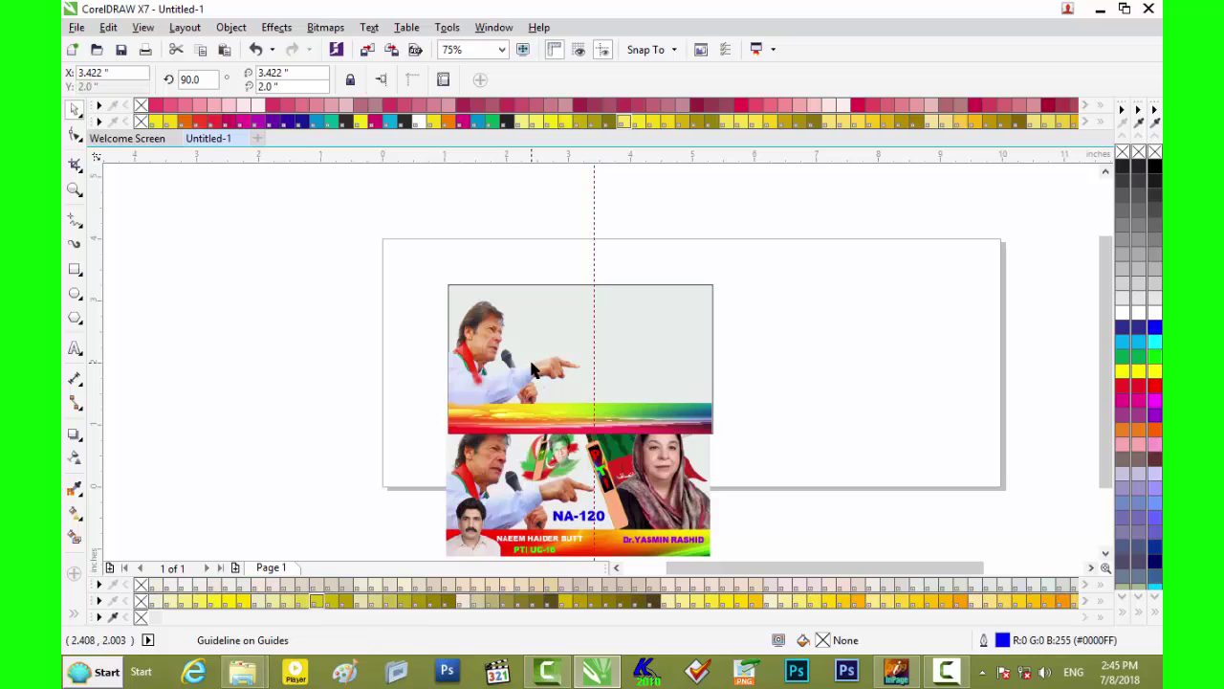
click(483, 373)
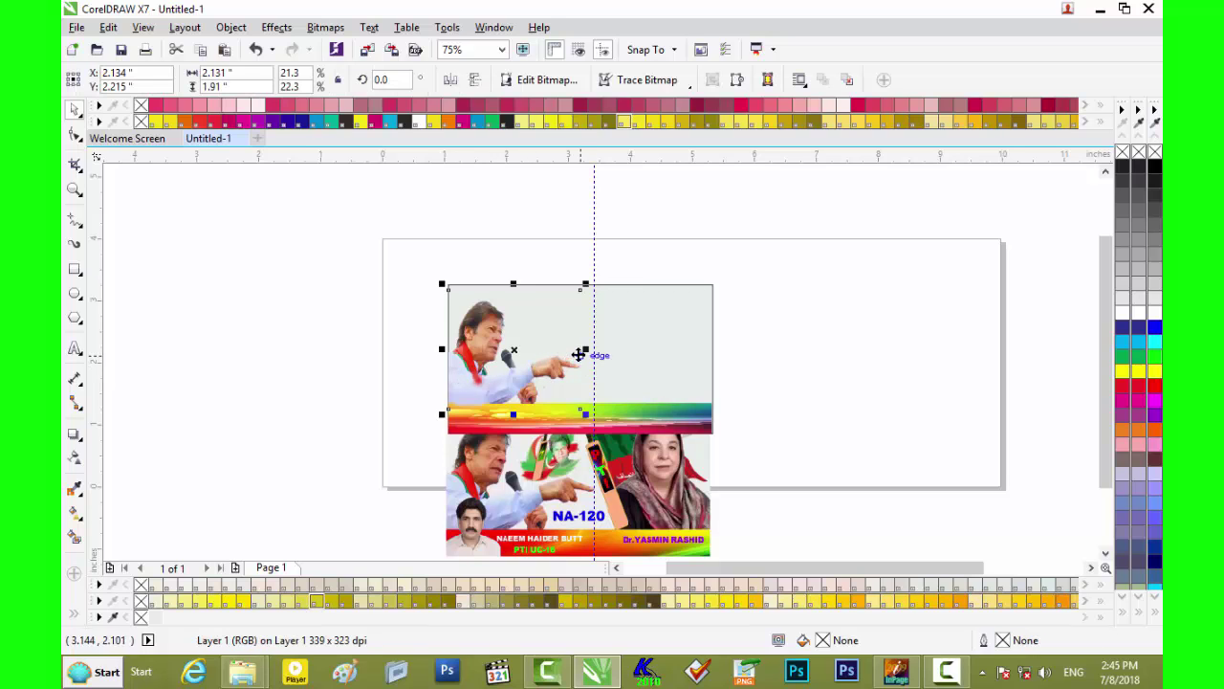
drag(583, 350, 596, 351)
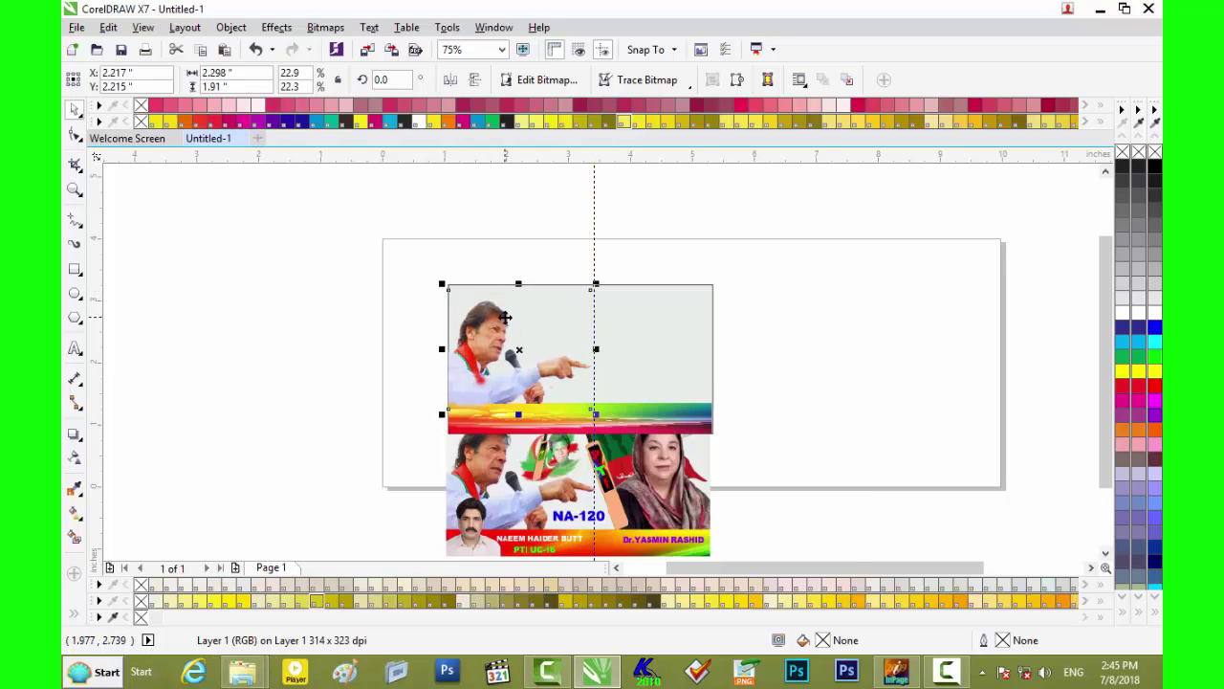
Move the reference poster back right and nudge the 2.298 × 1.91 in photo down onto the strip
scroll(506, 316, up, 2)
scroll(505, 317, down, 2)
drag(531, 487, 860, 437)
scroll(493, 434, up, 2)
click(498, 337)
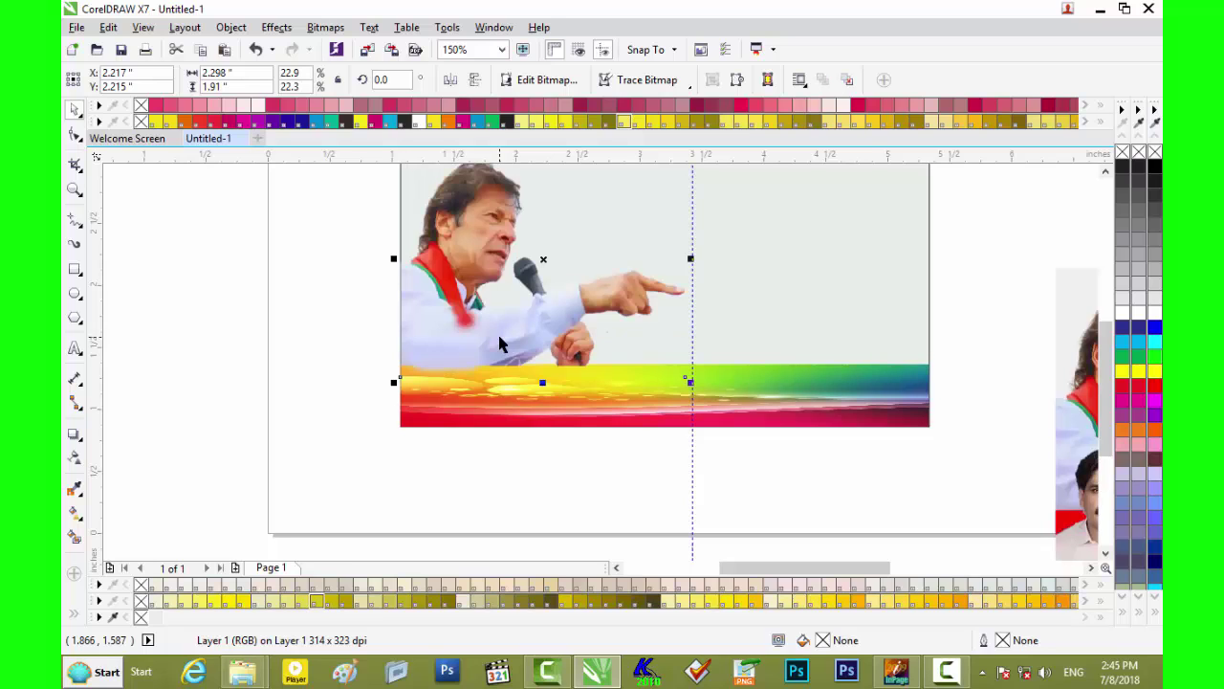
click(572, 413)
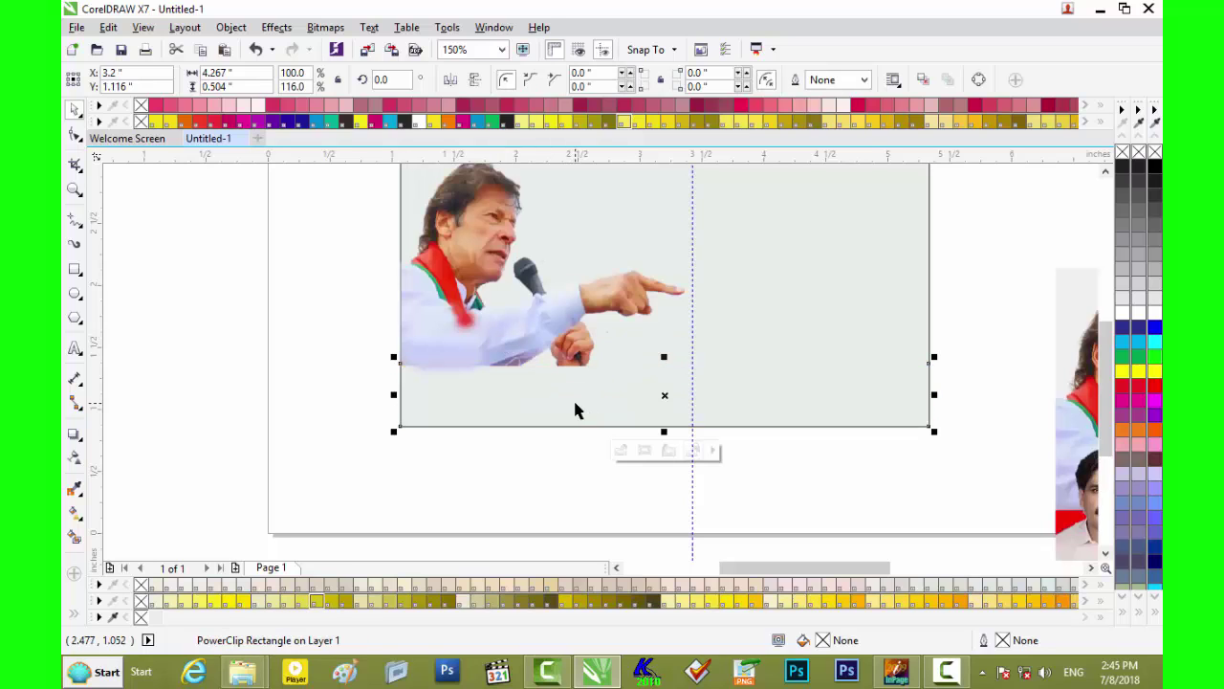
click(481, 330)
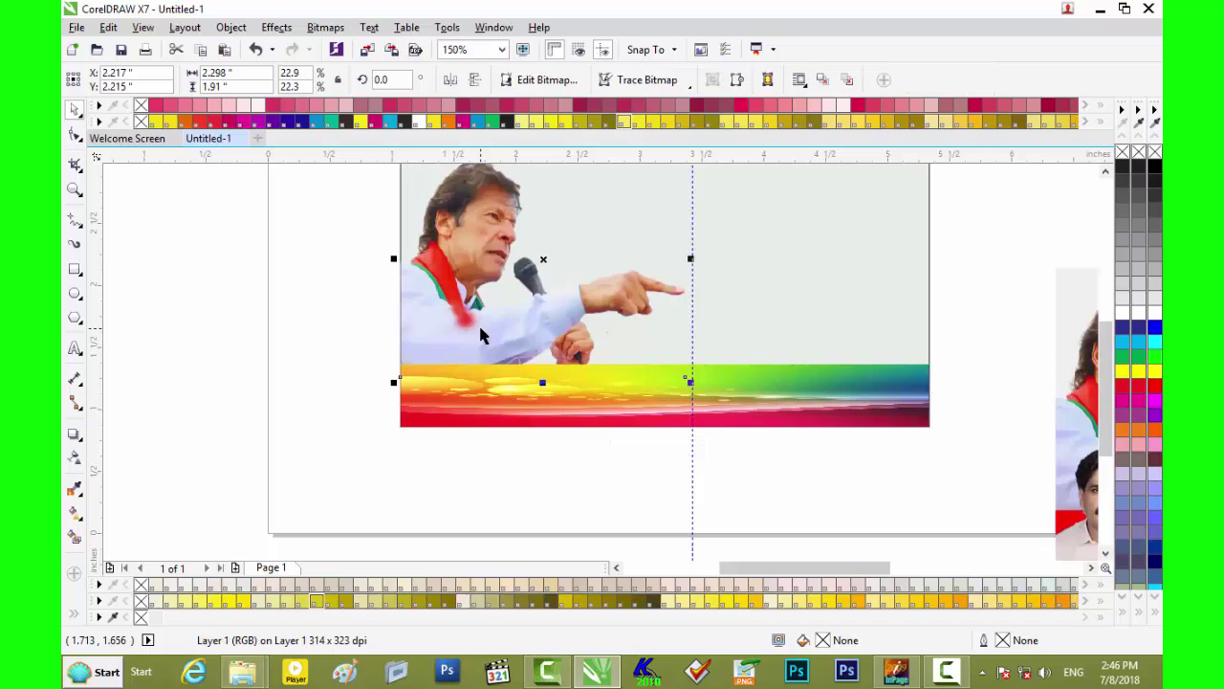
key(Down)
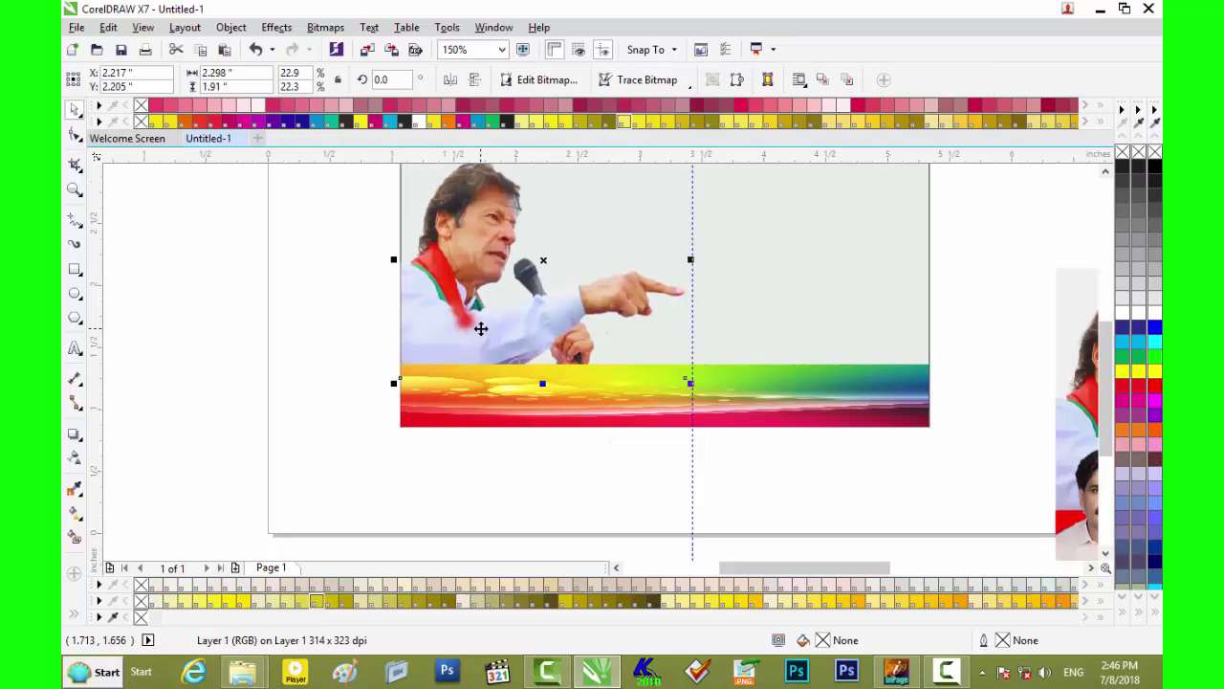
scroll(481, 328, down, 2)
Deselect everything and move the NA-120 reference poster up and to the right
click(505, 421)
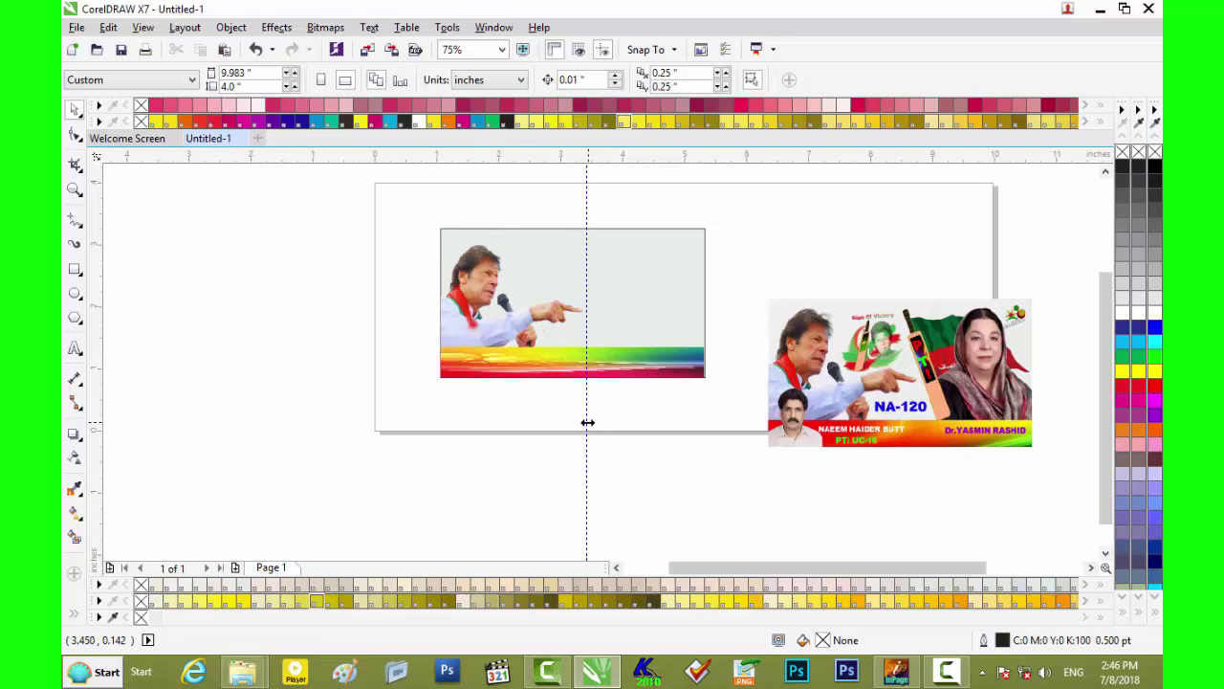
scroll(873, 375, up, 2)
scroll(875, 367, down, 2)
drag(858, 357, 880, 258)
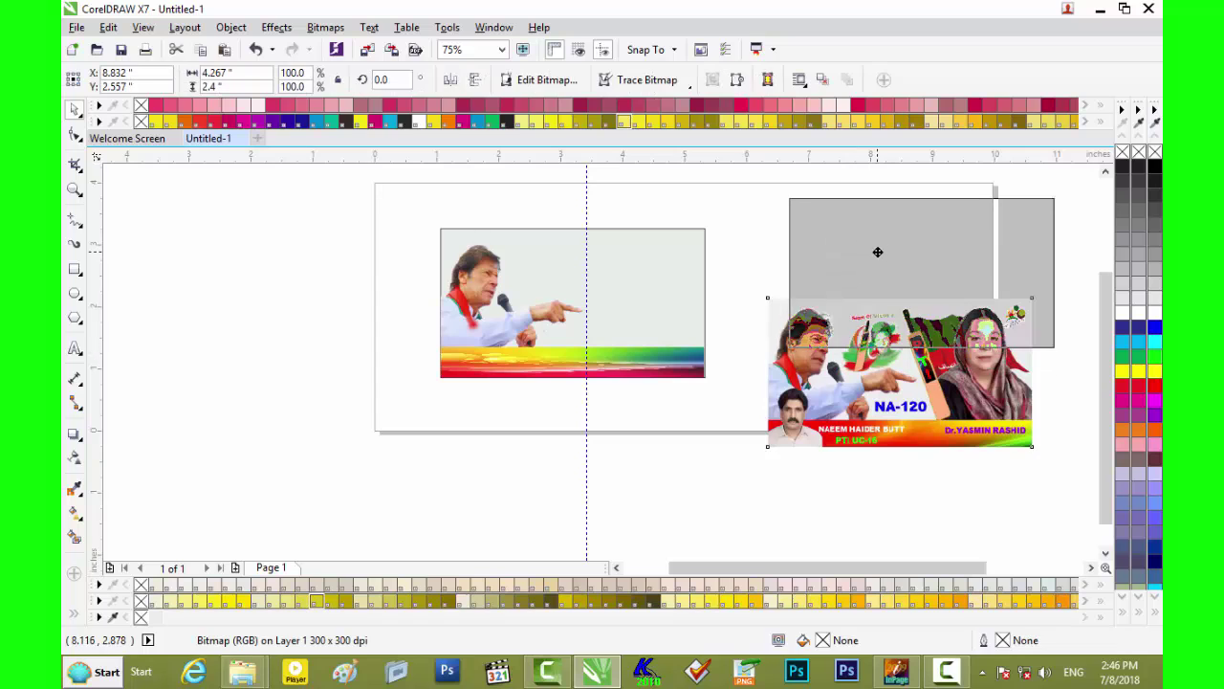
Drag the woman candidate's portrait PSD onto the canvas and ungroup it into two images
click(1100, 8)
drag(641, 171, 597, 669)
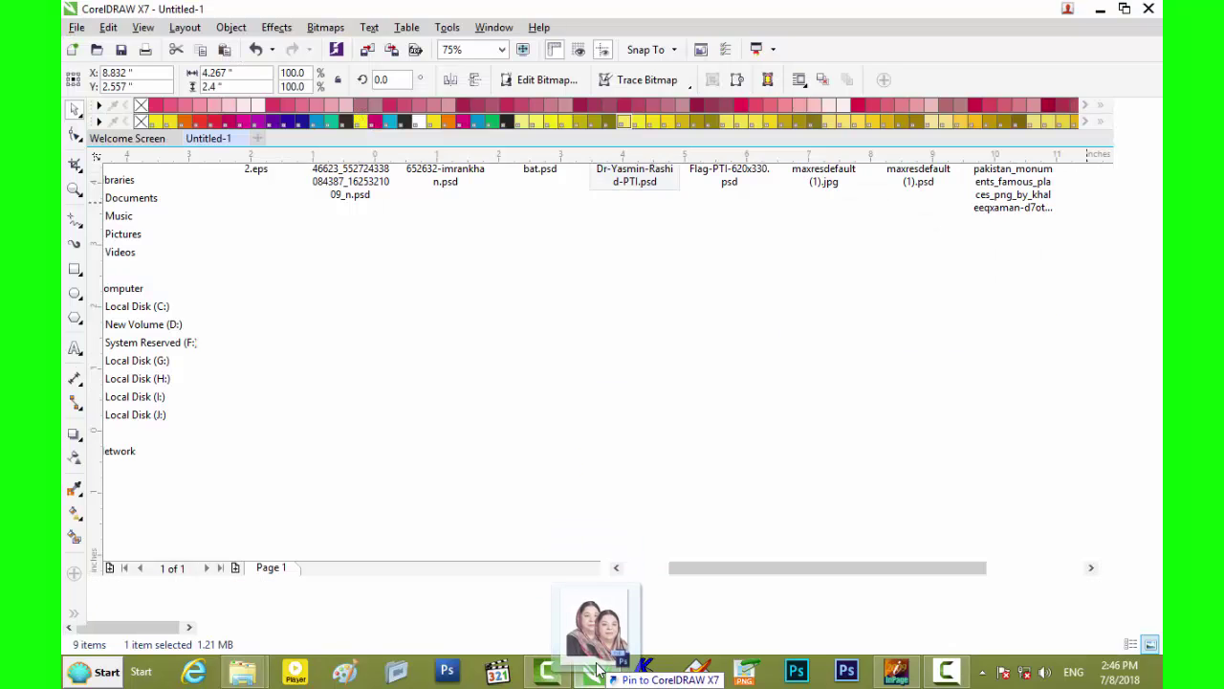
mouse_move(597, 668)
mouse_down()
mouse_move(869, 369)
mouse_move(785, 406)
mouse_up()
right_click(786, 407)
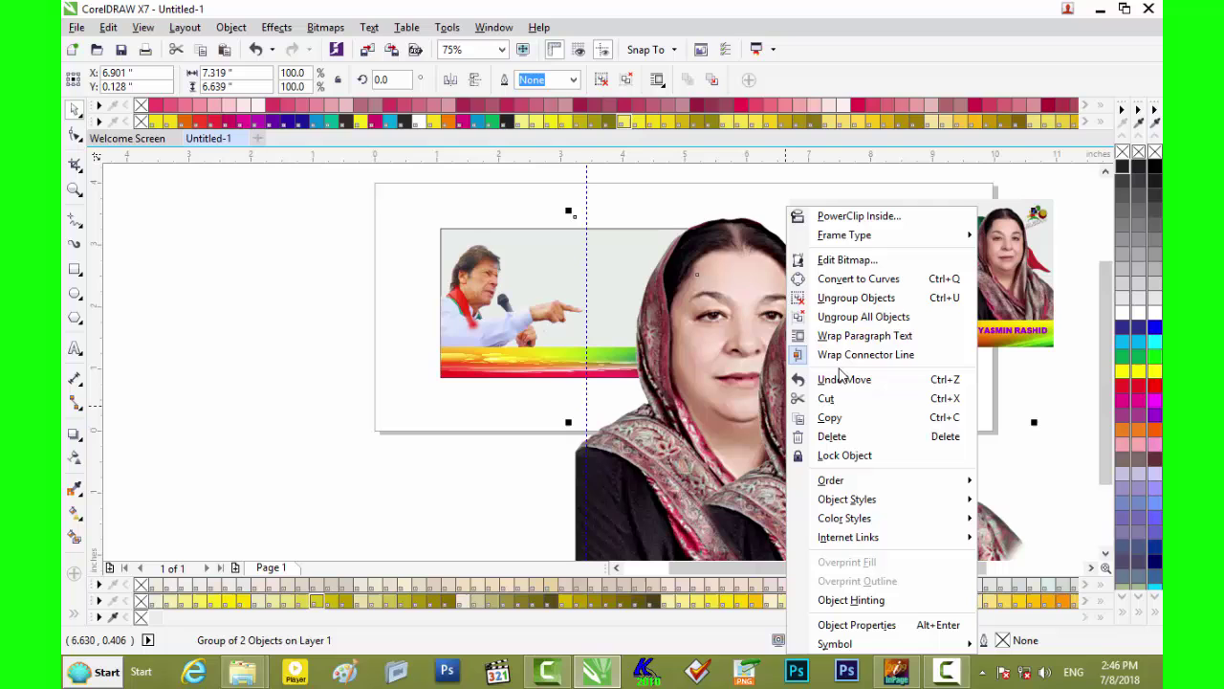
click(861, 300)
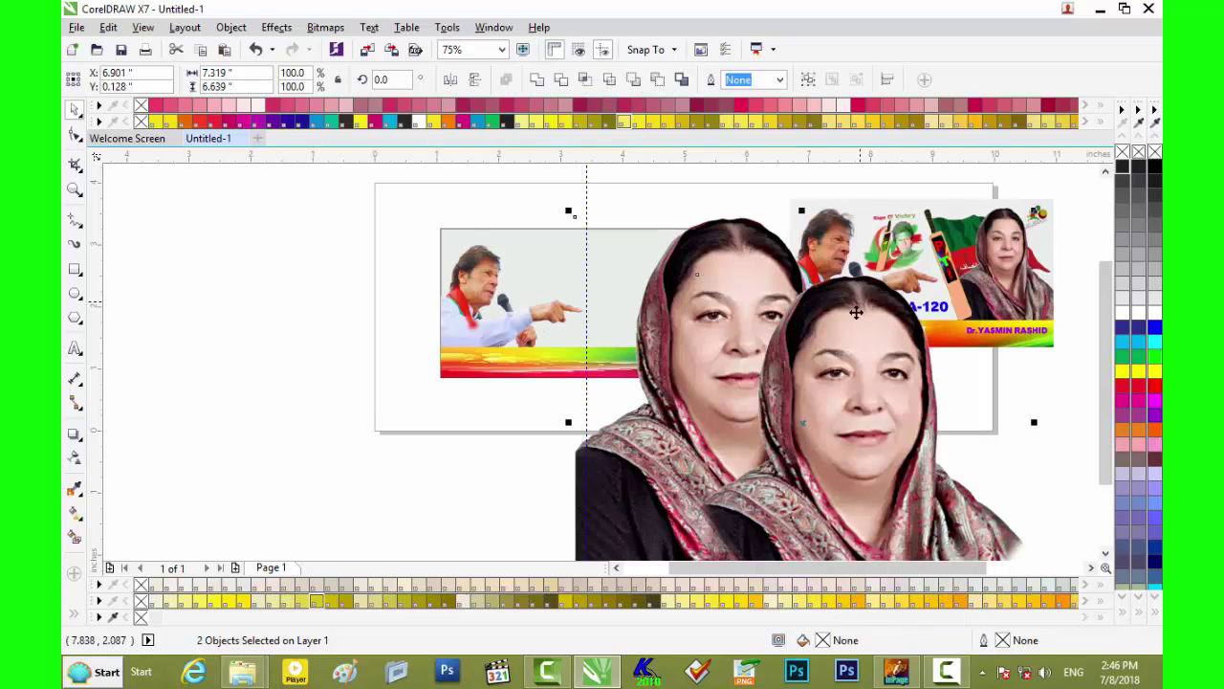
Rearrange the two portraits around the banner and shrink the smaller one
click(459, 475)
mouse_move(731, 360)
mouse_down()
mouse_move(424, 373)
mouse_move(158, 345)
mouse_up()
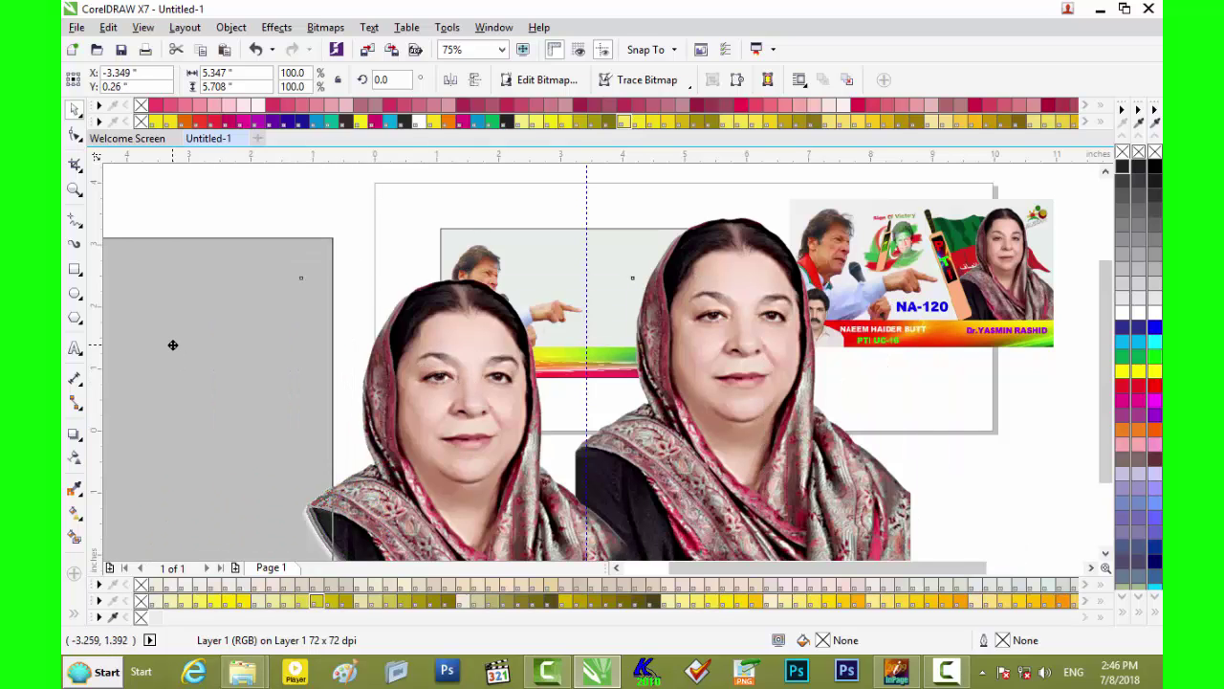
mouse_move(742, 398)
mouse_down()
mouse_move(740, 334)
mouse_move(644, 366)
mouse_up()
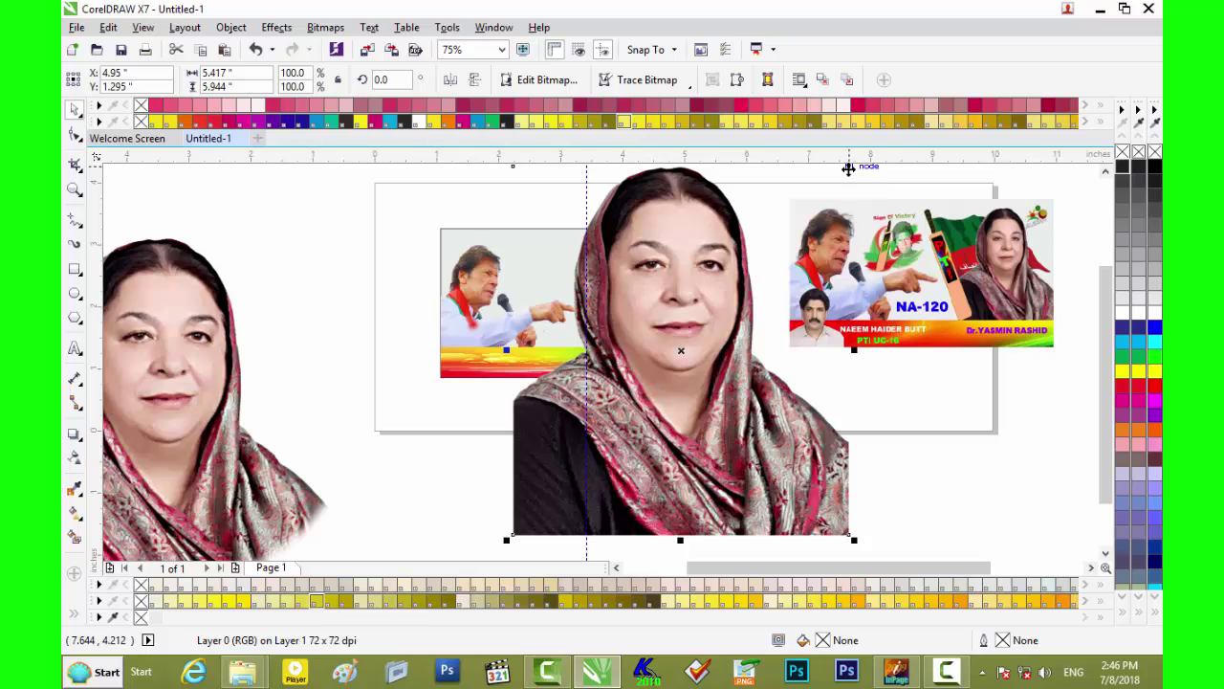
drag(848, 169, 629, 431)
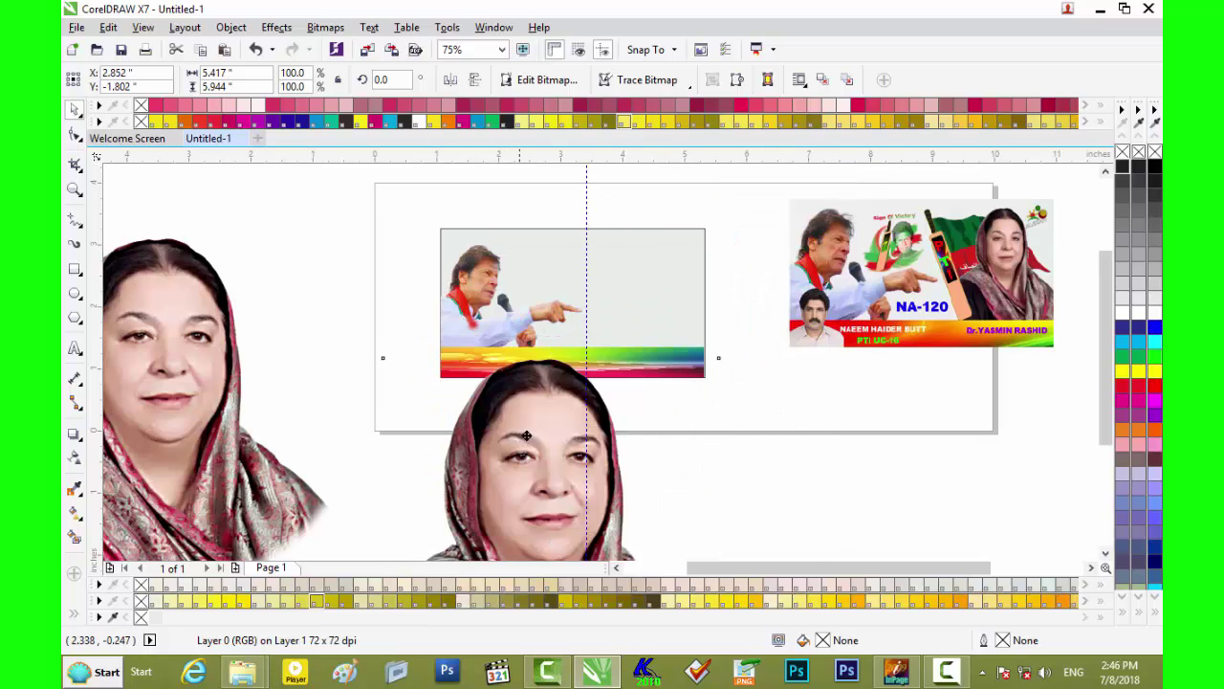
drag(526, 435, 717, 249)
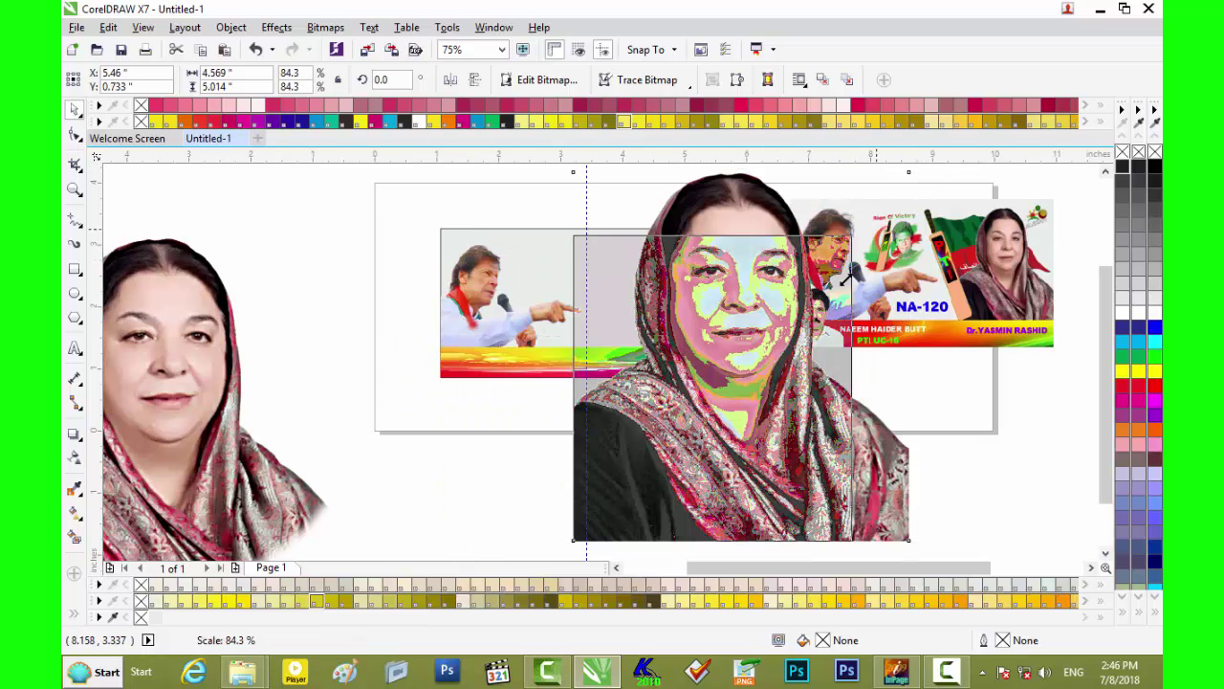
drag(915, 166, 681, 421)
drag(624, 478, 649, 286)
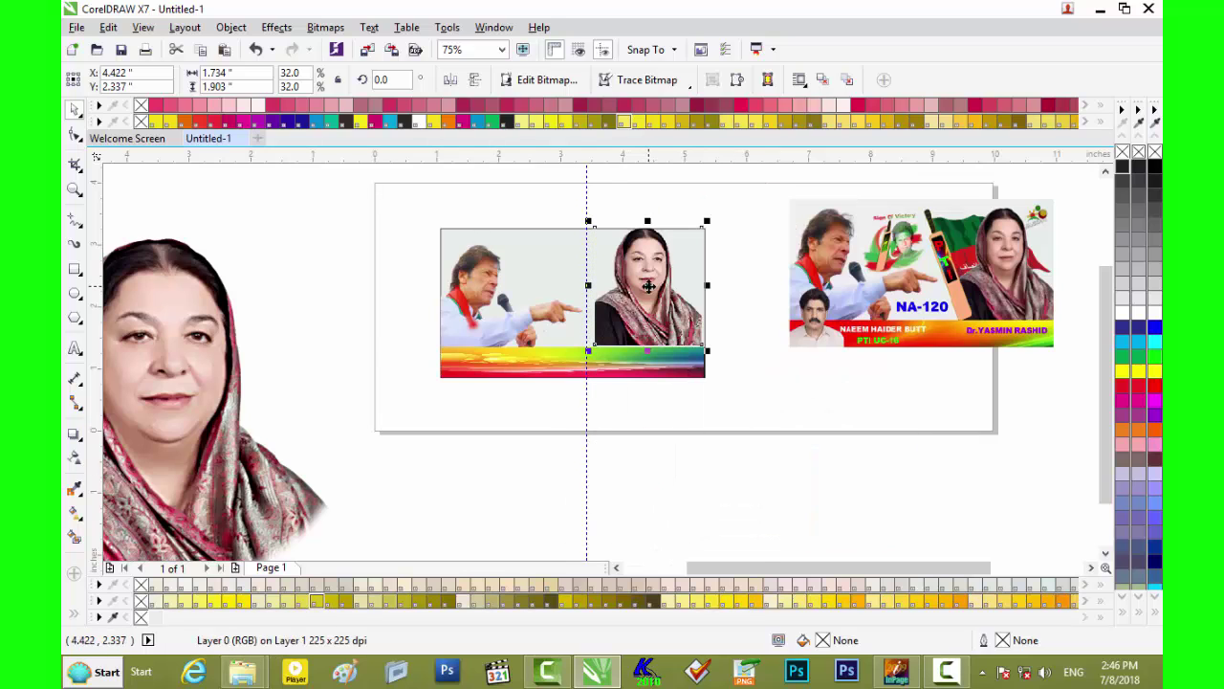
Place the large portrait at the upper left with the small portrait beside it
scroll(648, 286, up, 2)
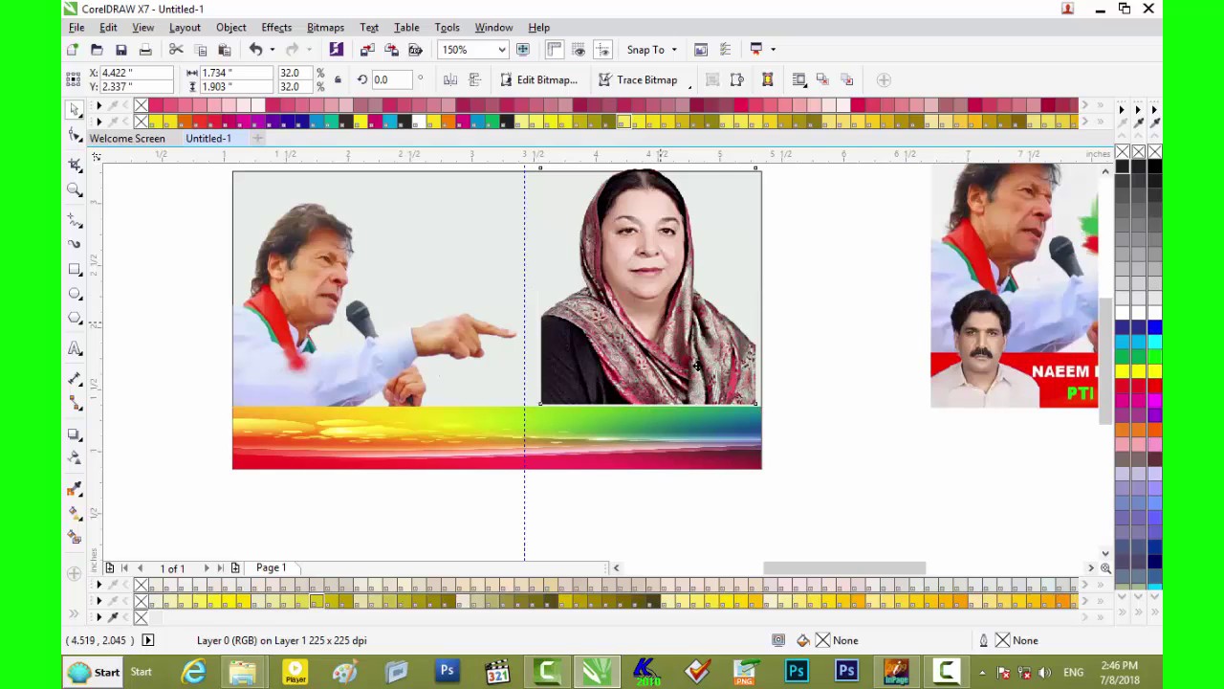
drag(696, 365, 914, 522)
scroll(830, 421, down, 2)
scroll(830, 420, down, 2)
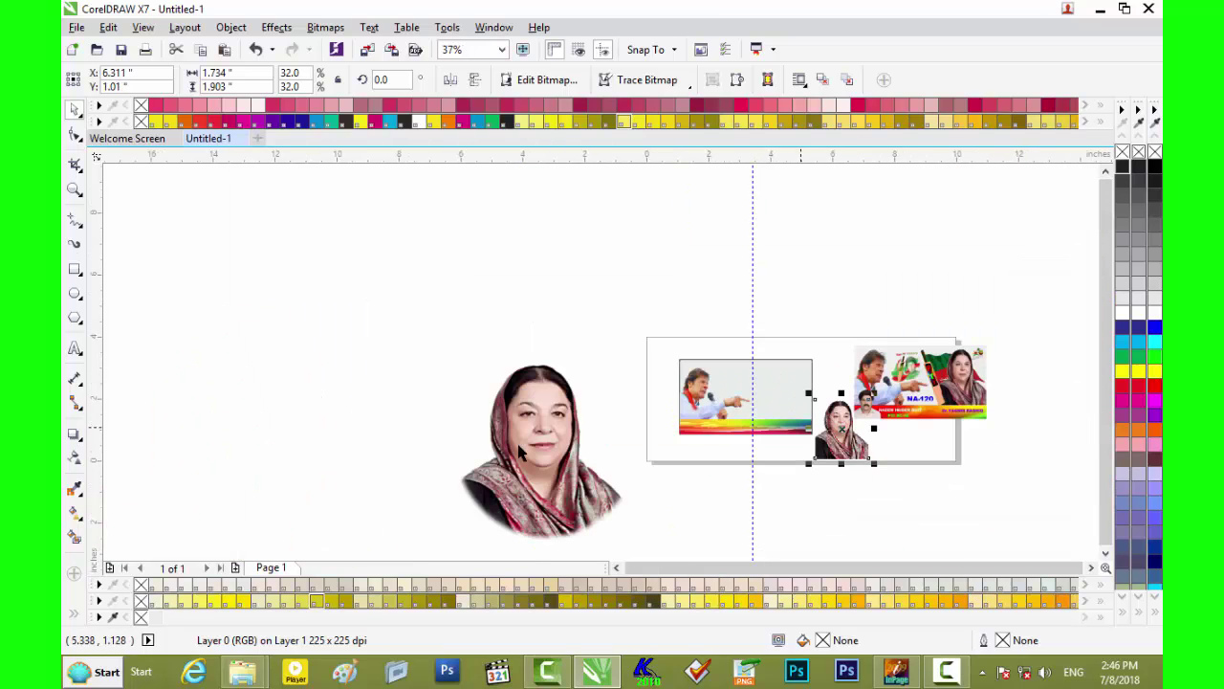
mouse_move(525, 434)
mouse_down()
mouse_move(325, 229)
mouse_move(325, 293)
mouse_up()
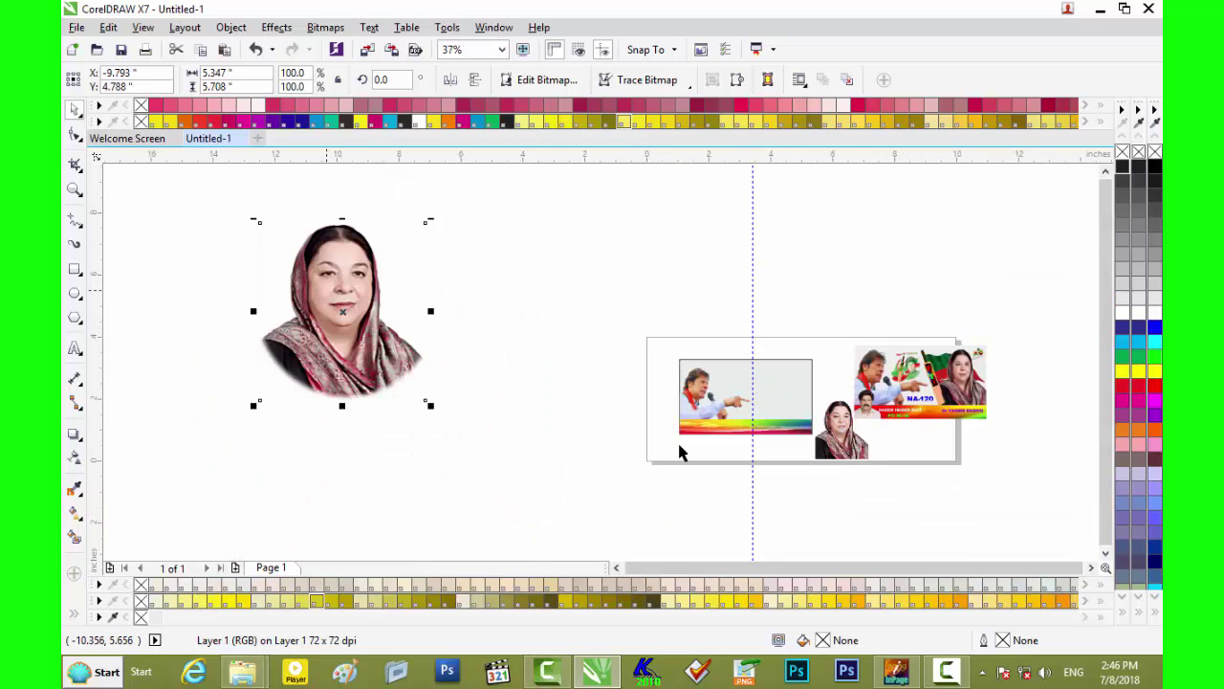
drag(851, 406, 447, 356)
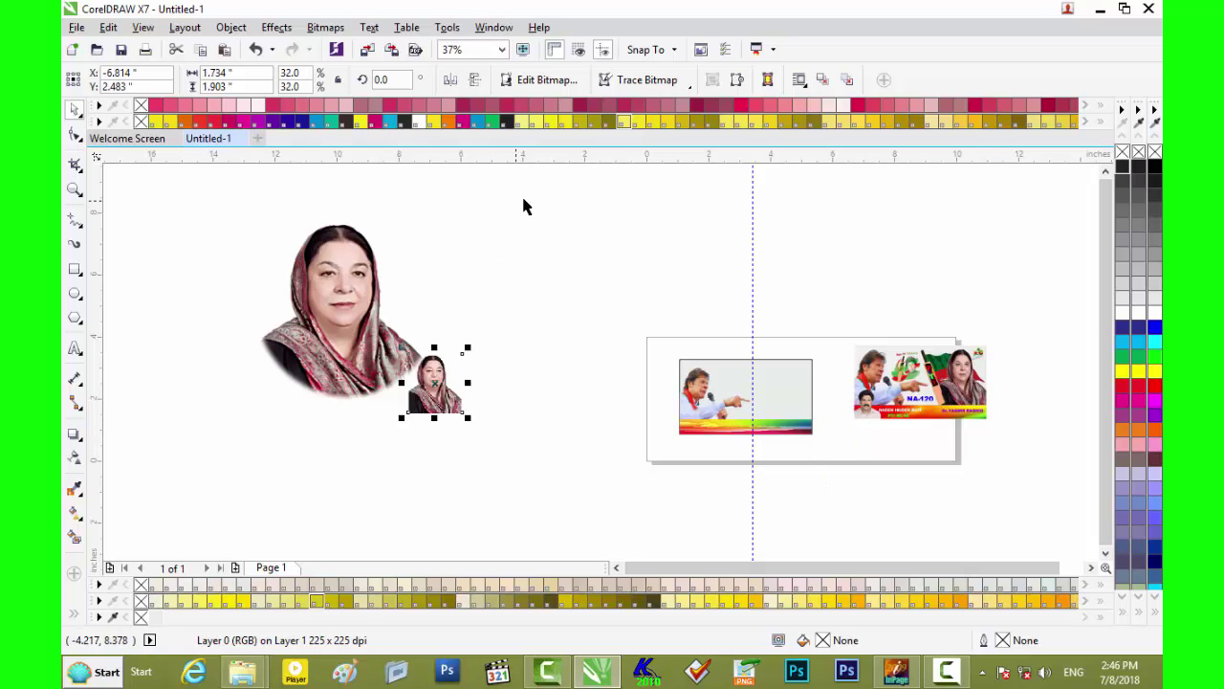
Select both portraits and scale them together to 1.808 × 1.694 inches
drag(348, 394, 262, 452)
click(355, 279)
shift+click(436, 392)
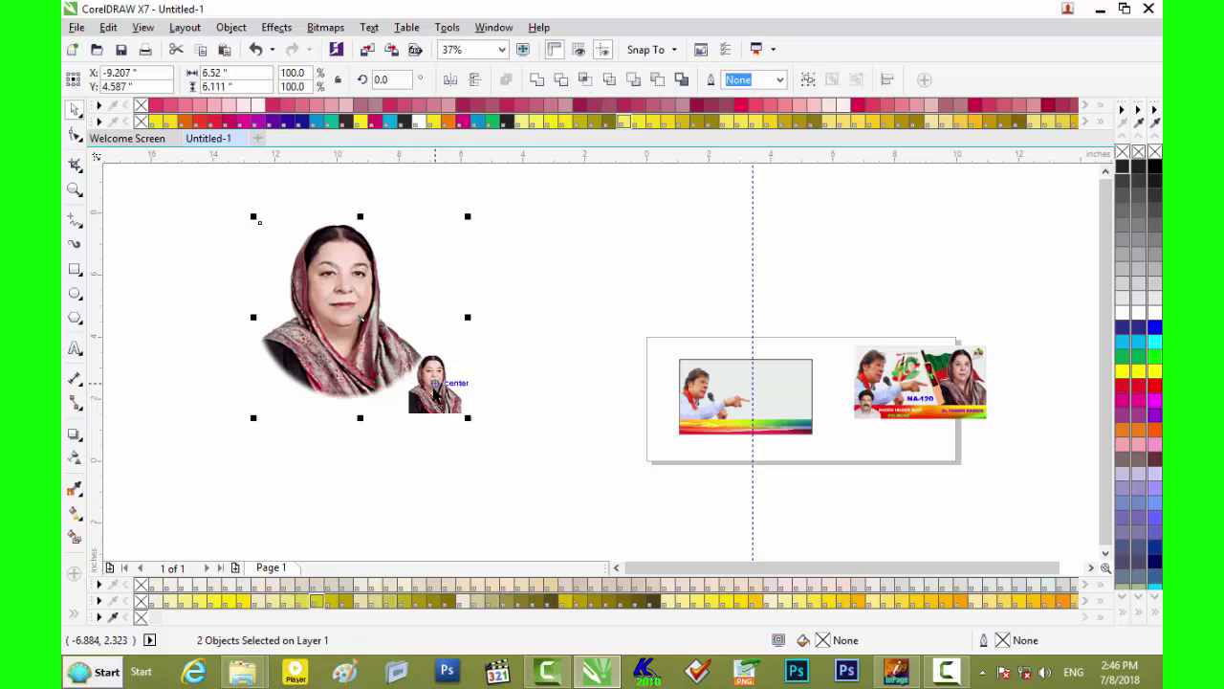
mouse_move(466, 220)
mouse_down()
mouse_move(394, 287)
mouse_move(810, 291)
mouse_up()
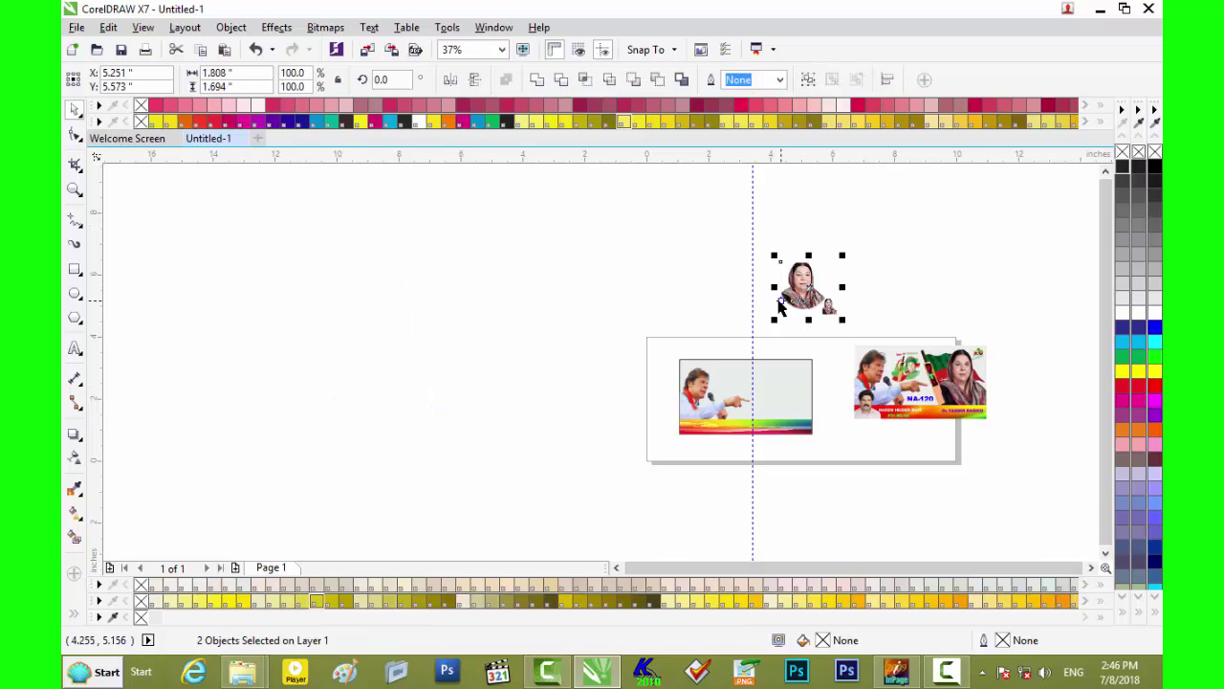
scroll(779, 300, up, 2)
drag(726, 309, 727, 309)
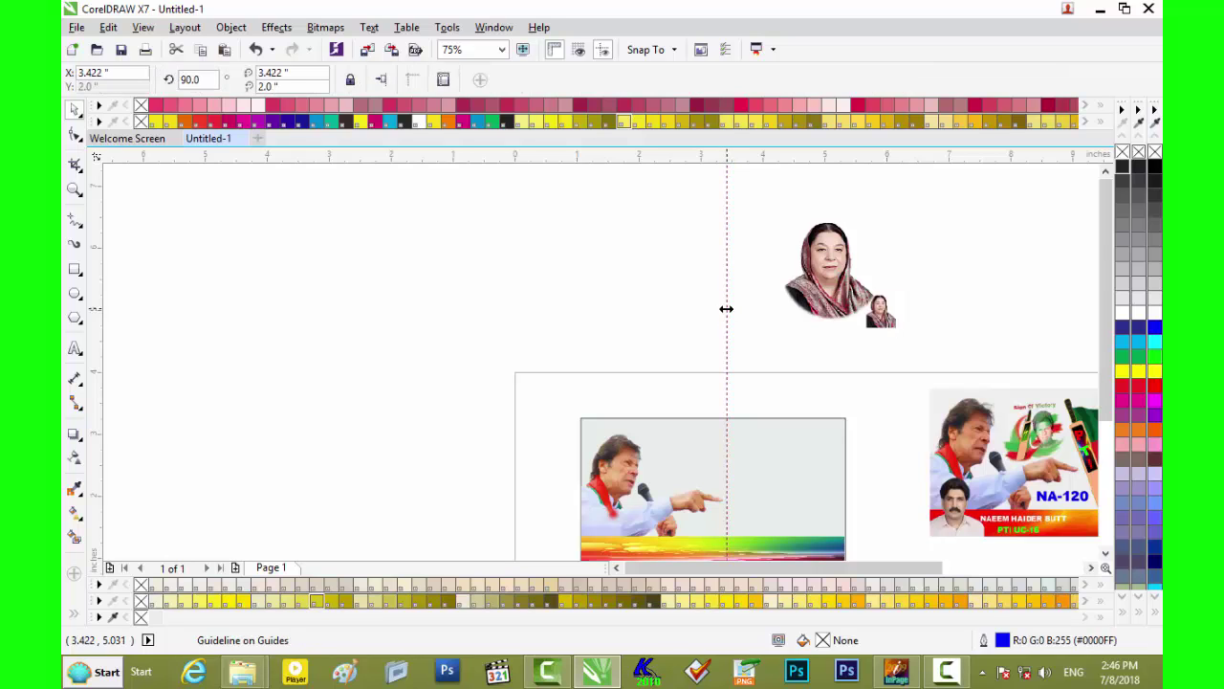
Place the NA-120 poster below the rainbow-strip photo and add vertical guidelines at 3.213 and 3.991 inches
key(Delete)
scroll(1106, 306, down, 2)
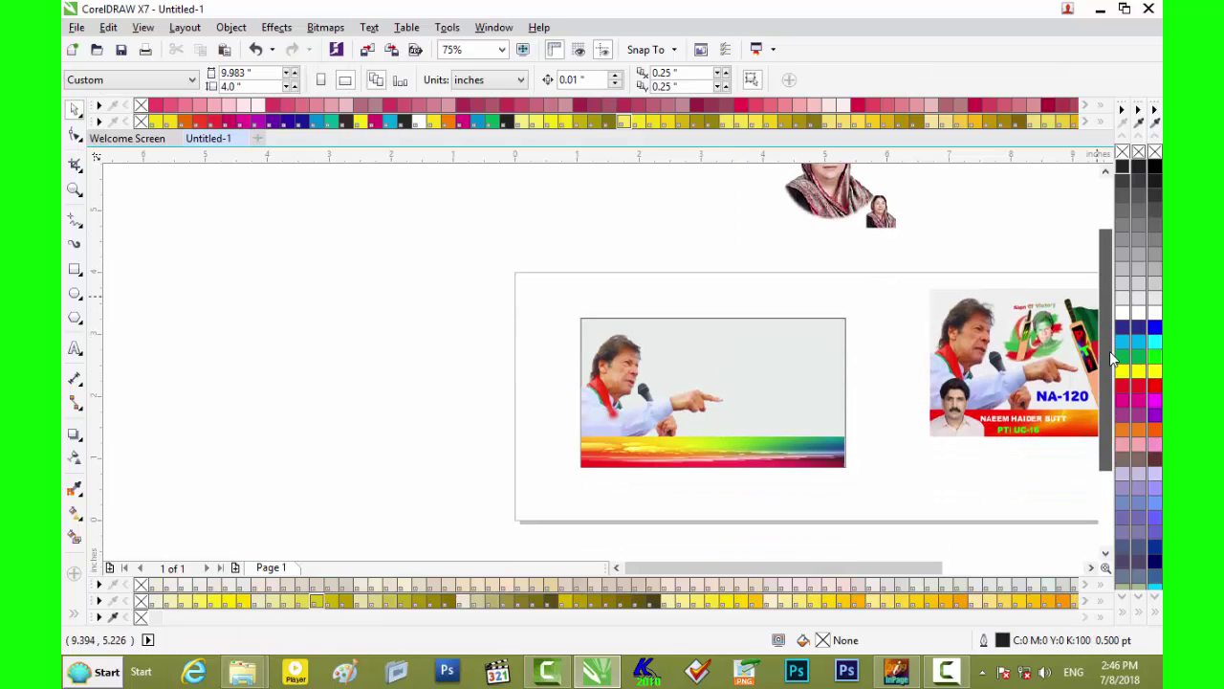
drag(786, 566, 853, 566)
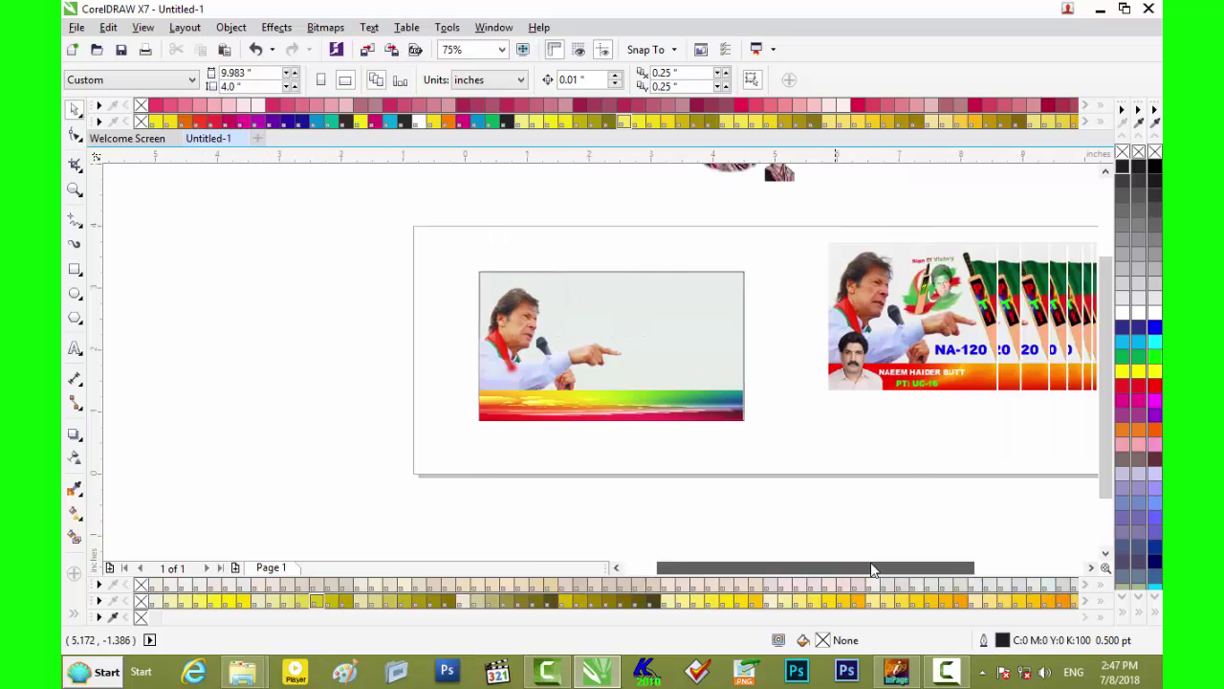
drag(851, 376, 500, 548)
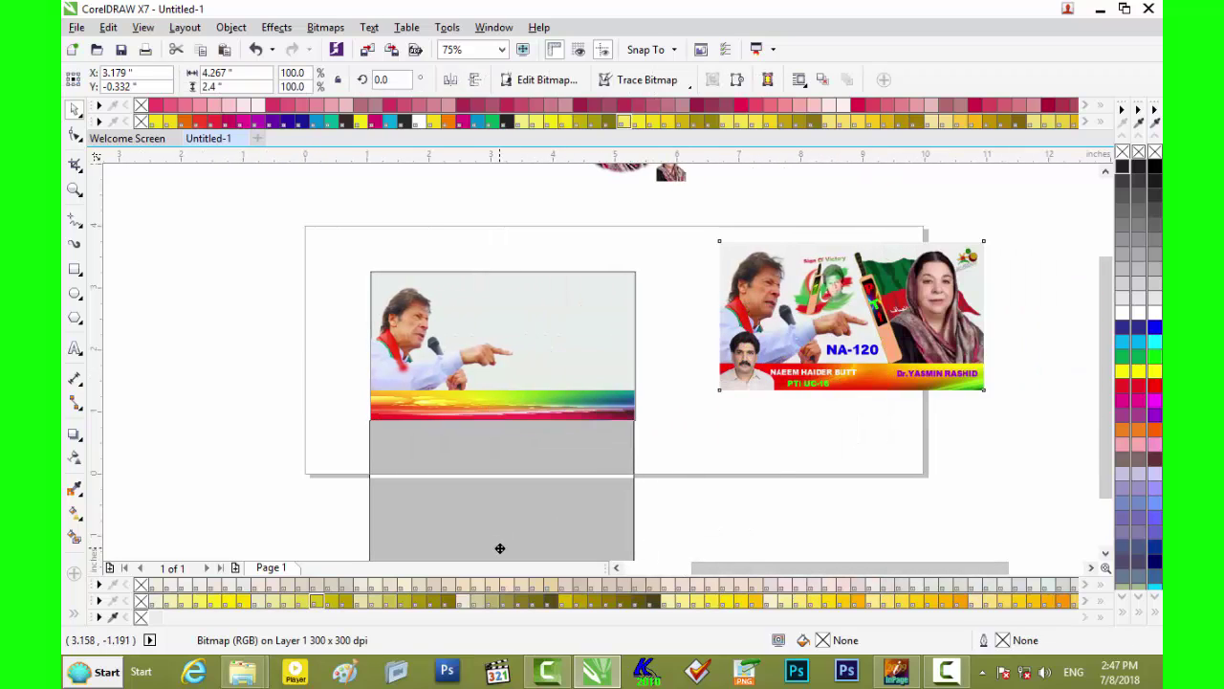
drag(500, 548, 454, 534)
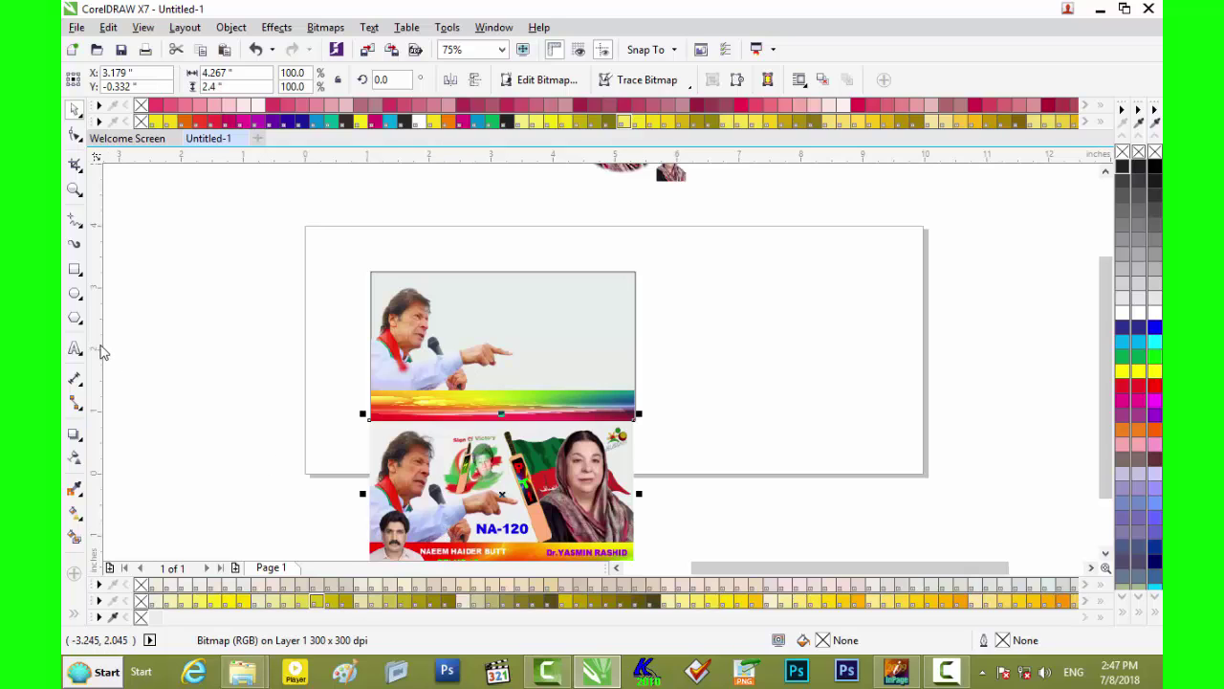
drag(500, 395, 504, 398)
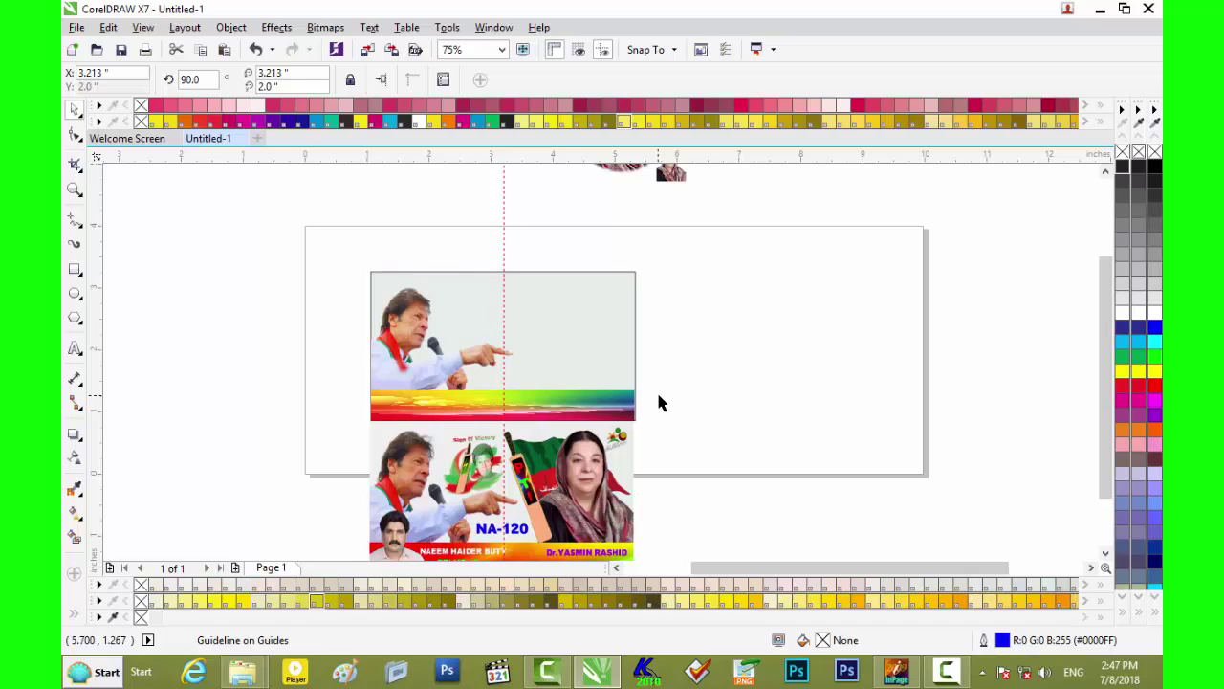
drag(540, 381, 552, 389)
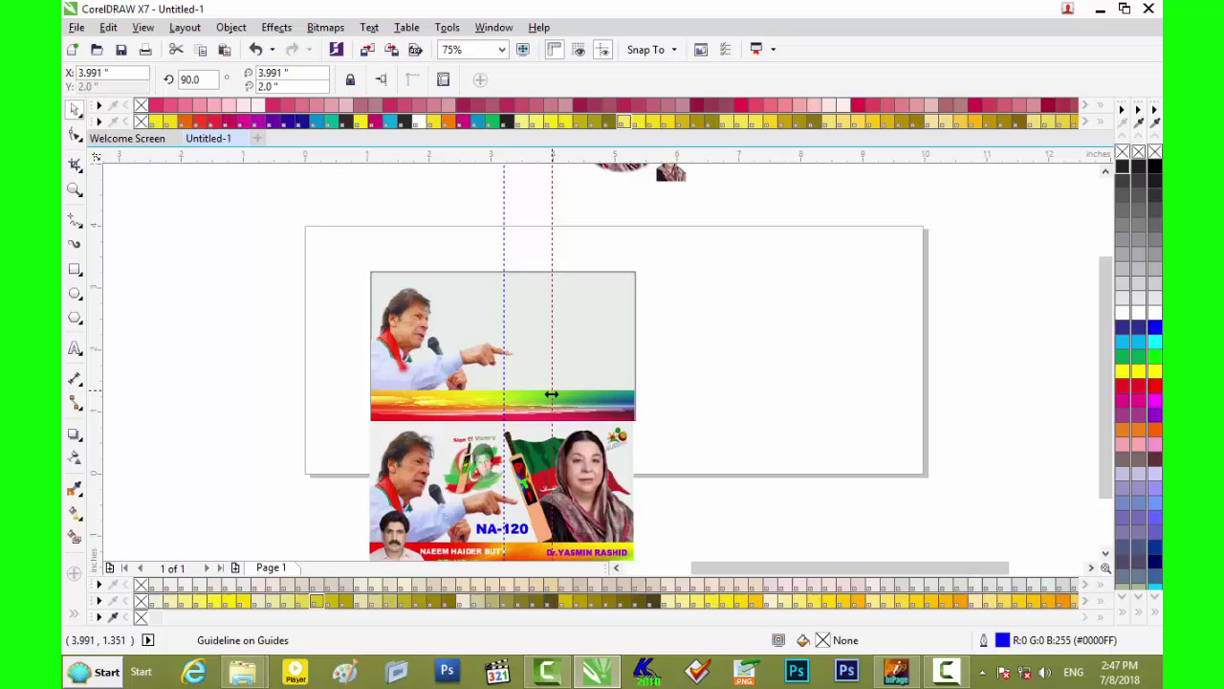
Drag bat.psd from the NA .125 Lahore folder onto the CorelDRAW canvas
click(1100, 9)
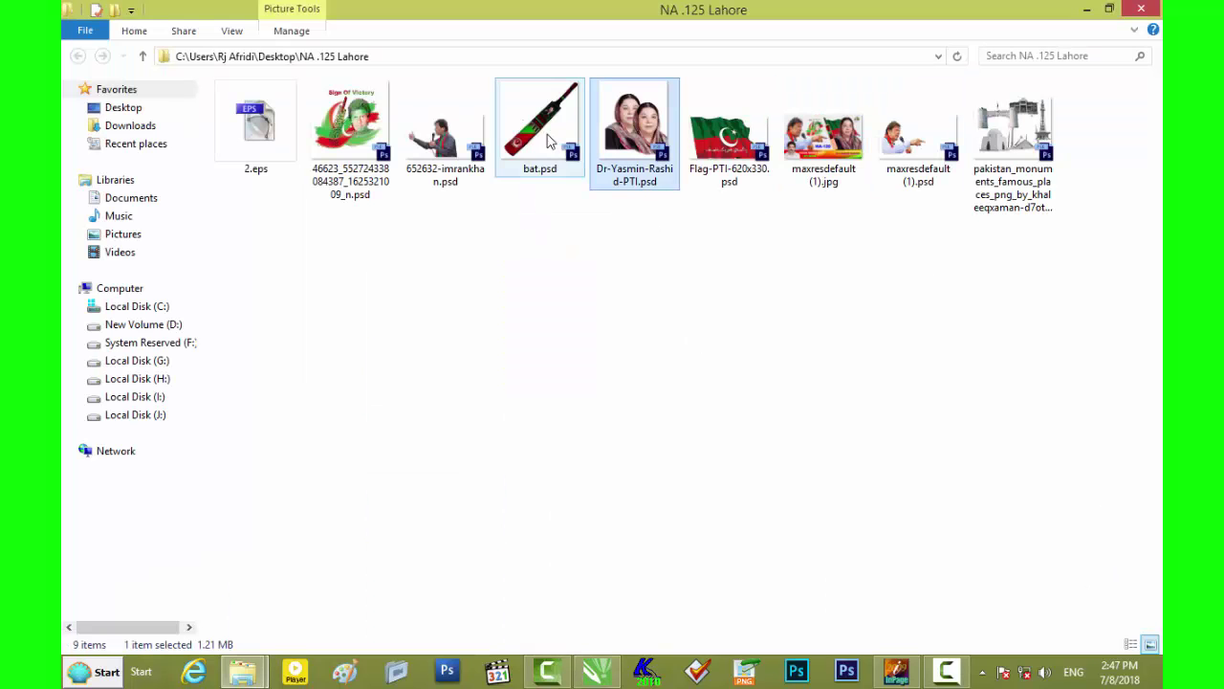
drag(548, 141, 598, 669)
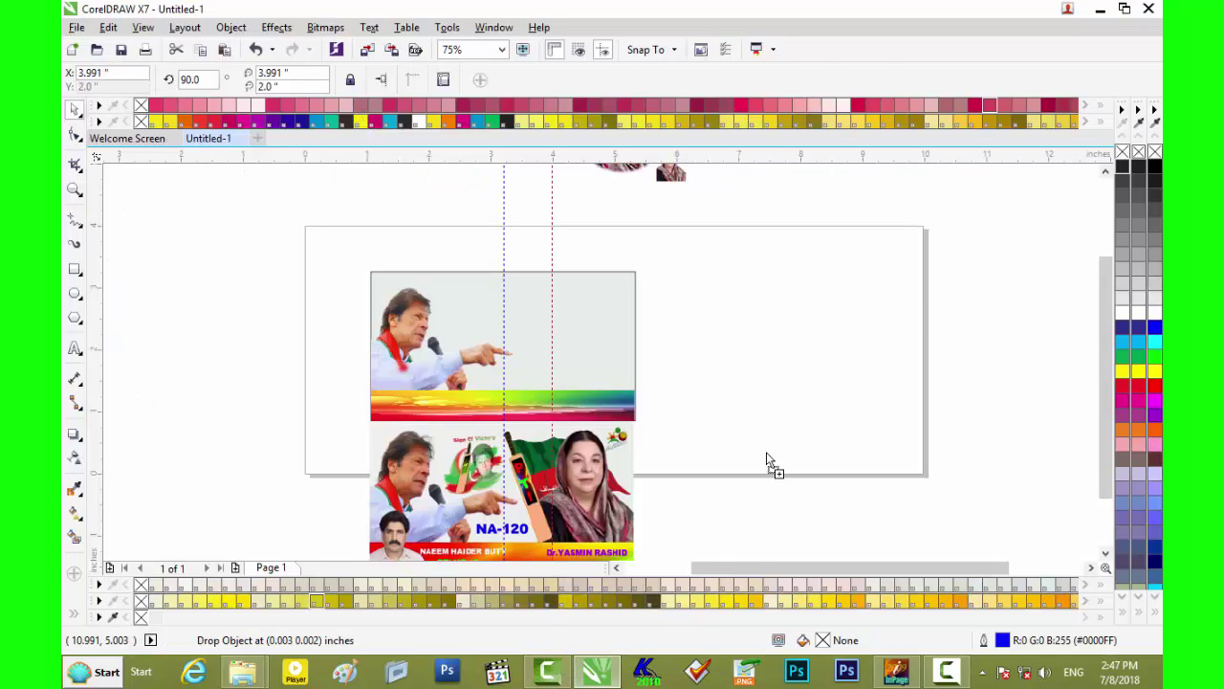
drag(598, 670, 771, 465)
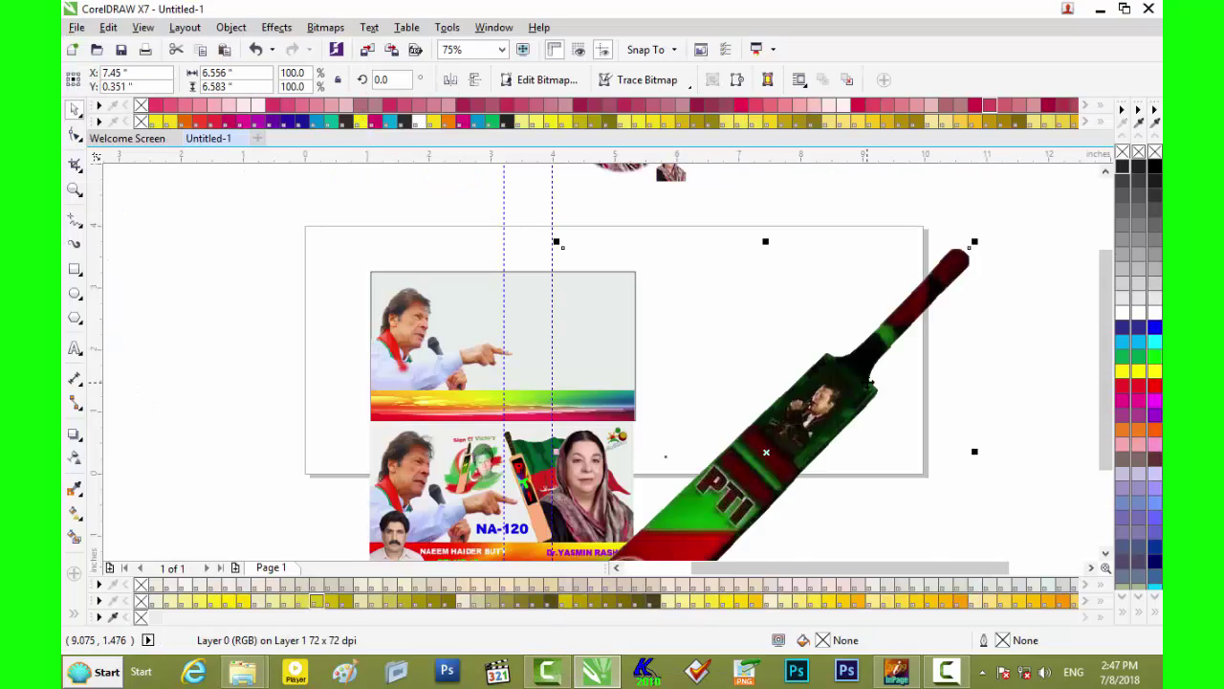
Scale the bat down and rotate it about 65.5° to stand nearly upright
mouse_move(972, 247)
mouse_down()
mouse_move(998, 197)
mouse_move(990, 278)
mouse_up()
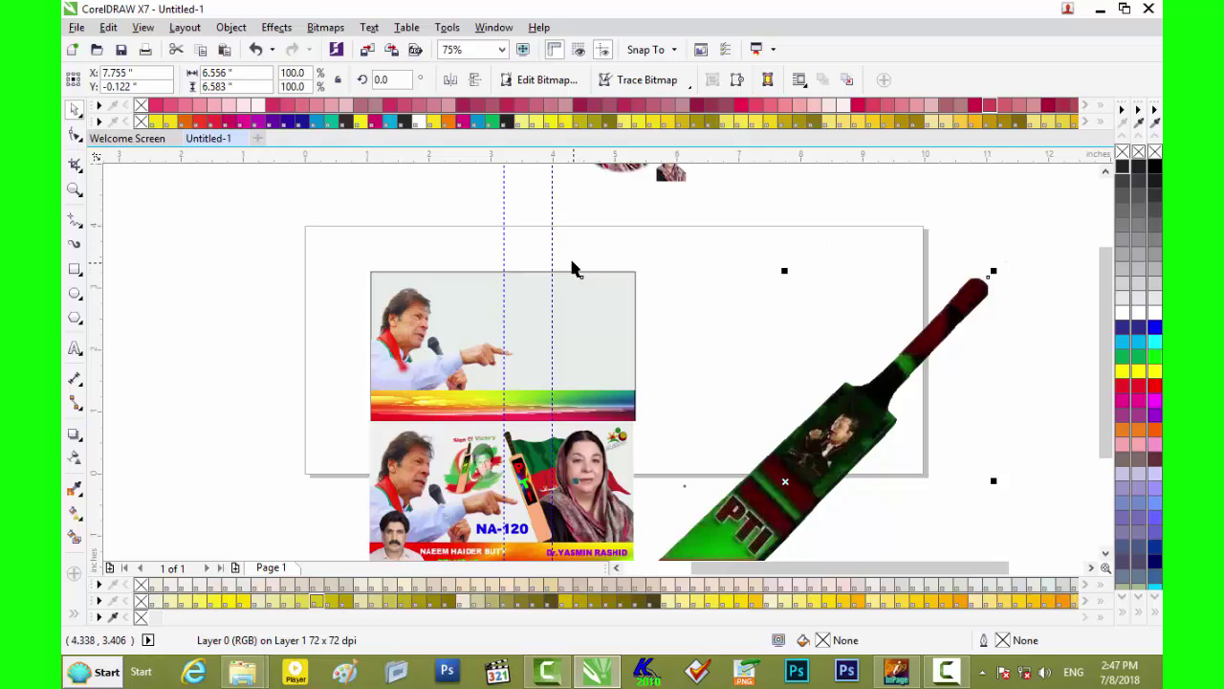
mouse_move(995, 269)
mouse_down()
mouse_move(856, 410)
mouse_move(941, 247)
mouse_up()
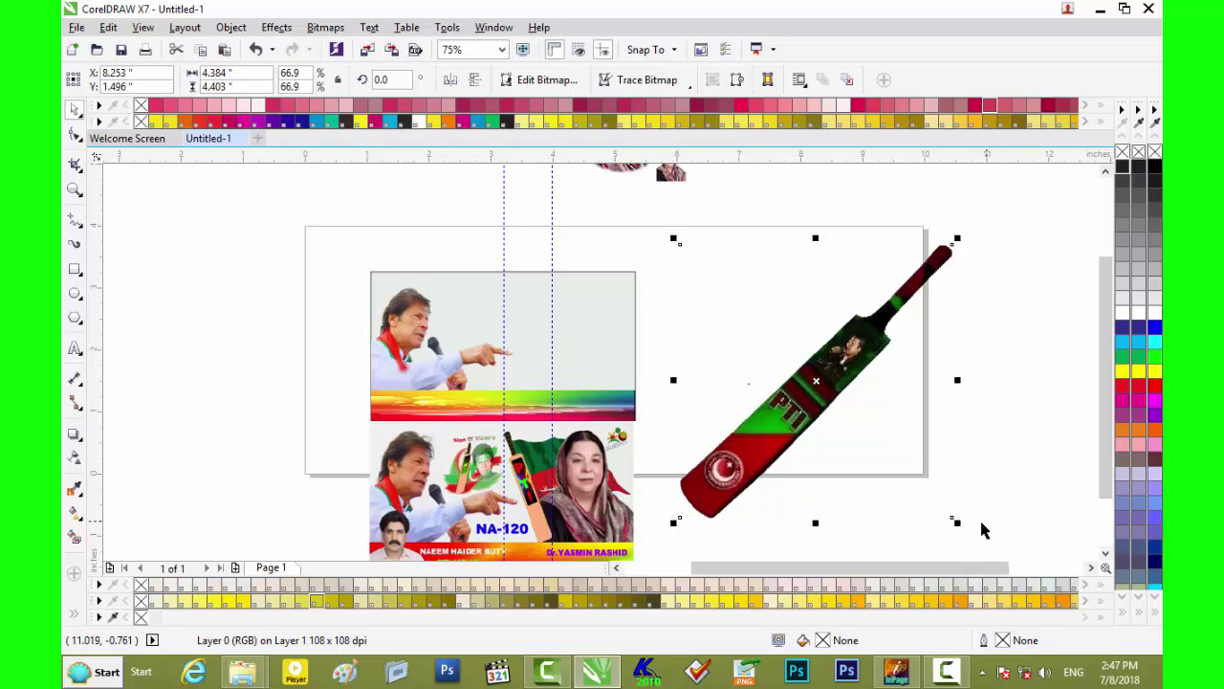
drag(958, 524, 936, 501)
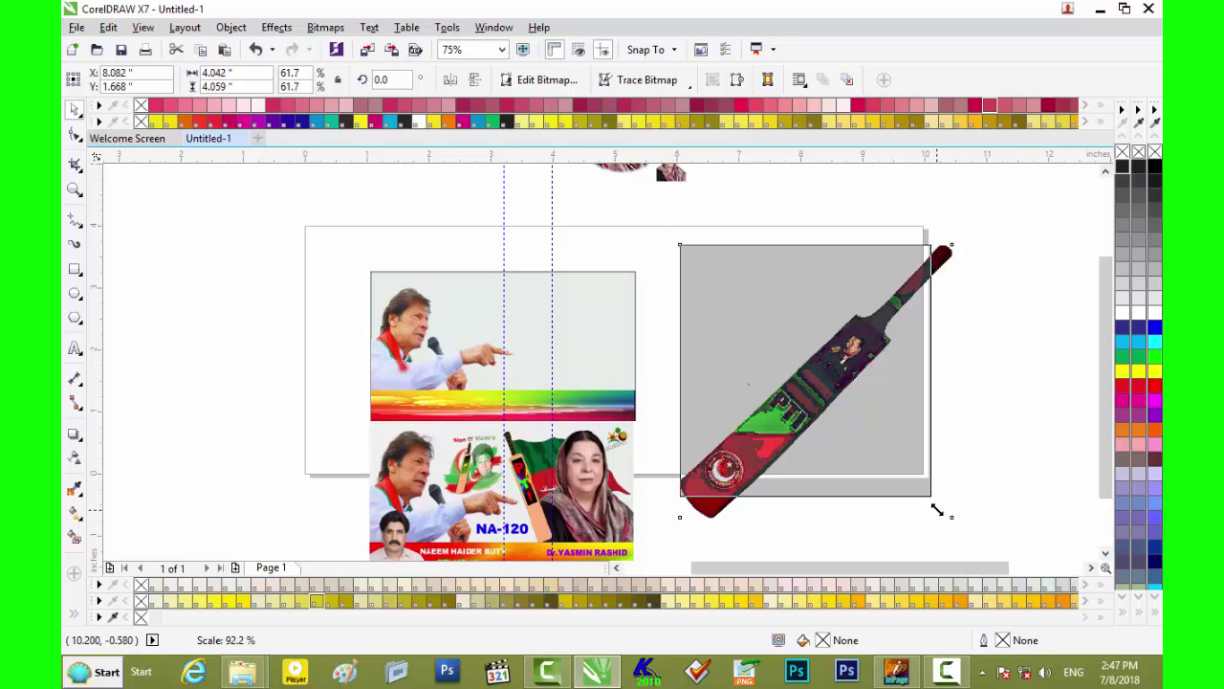
click(871, 375)
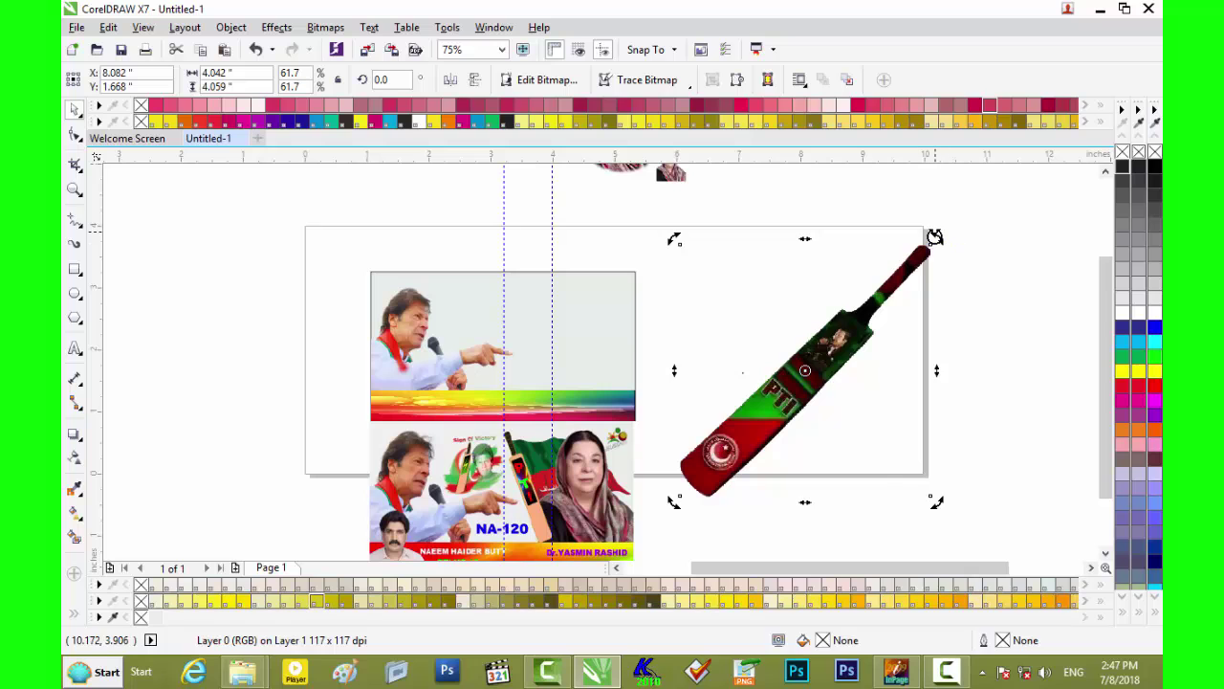
drag(934, 237, 743, 207)
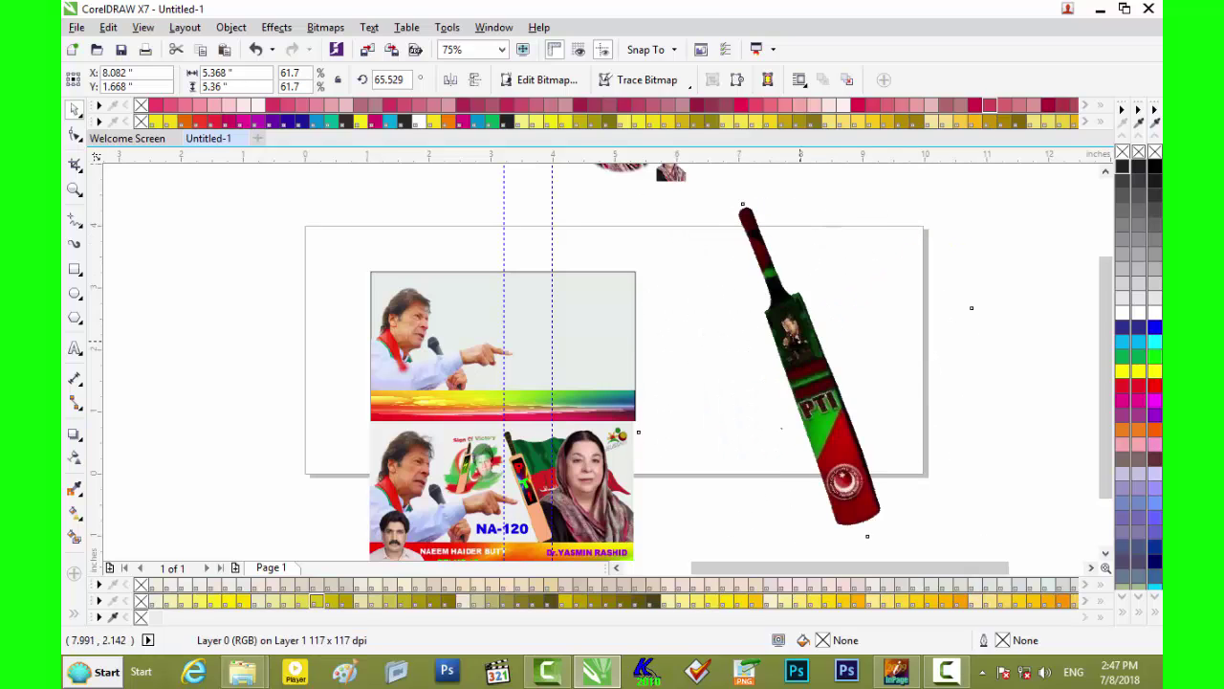
Shrink the bat to 1.781 × 1.778 inches and settle it on the top photo between the guidelines
drag(800, 343, 577, 365)
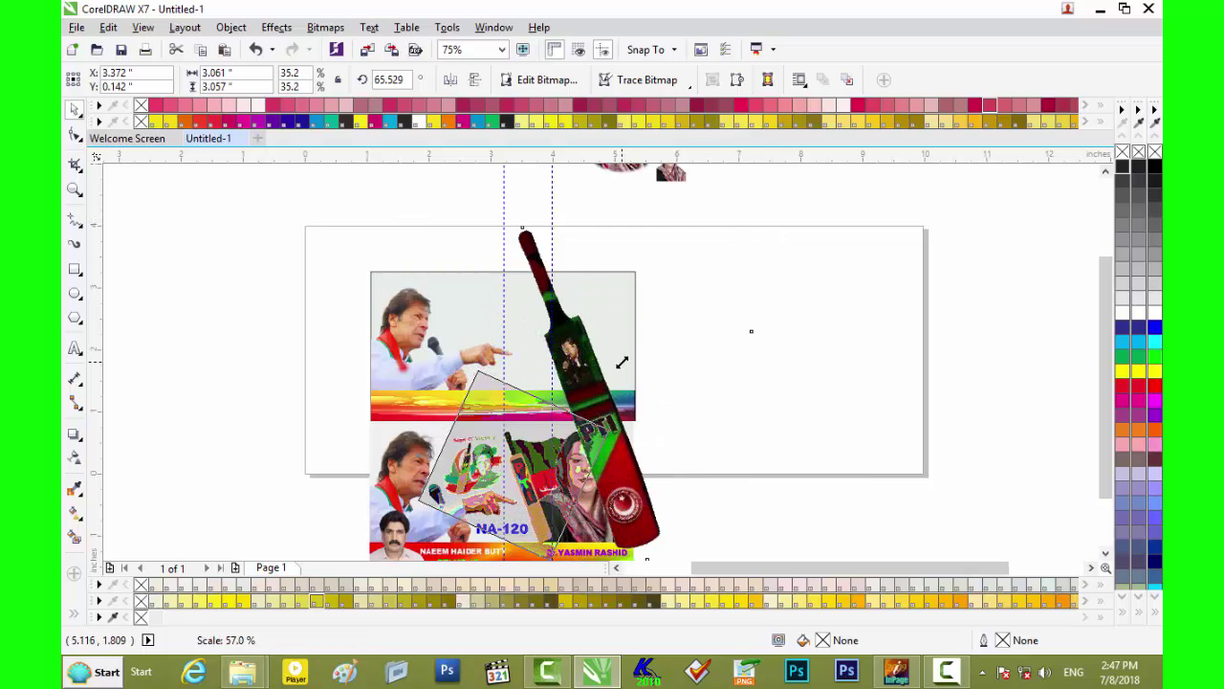
drag(756, 223, 622, 355)
drag(536, 459, 540, 354)
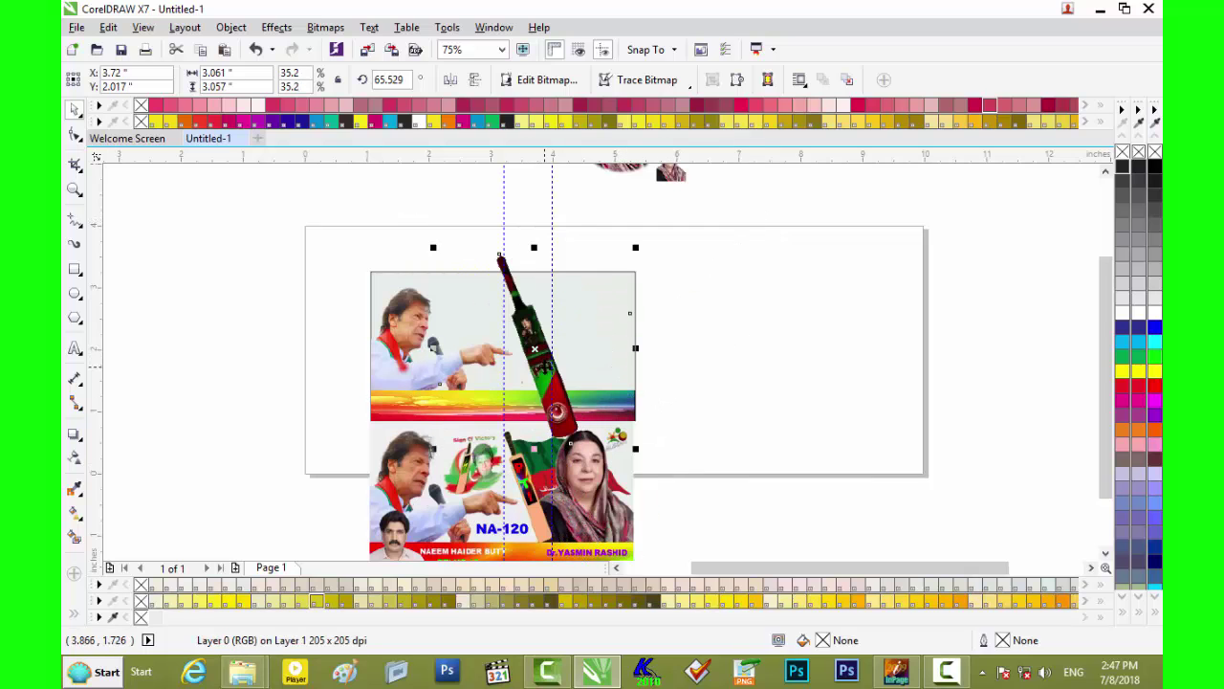
drag(615, 281, 618, 300)
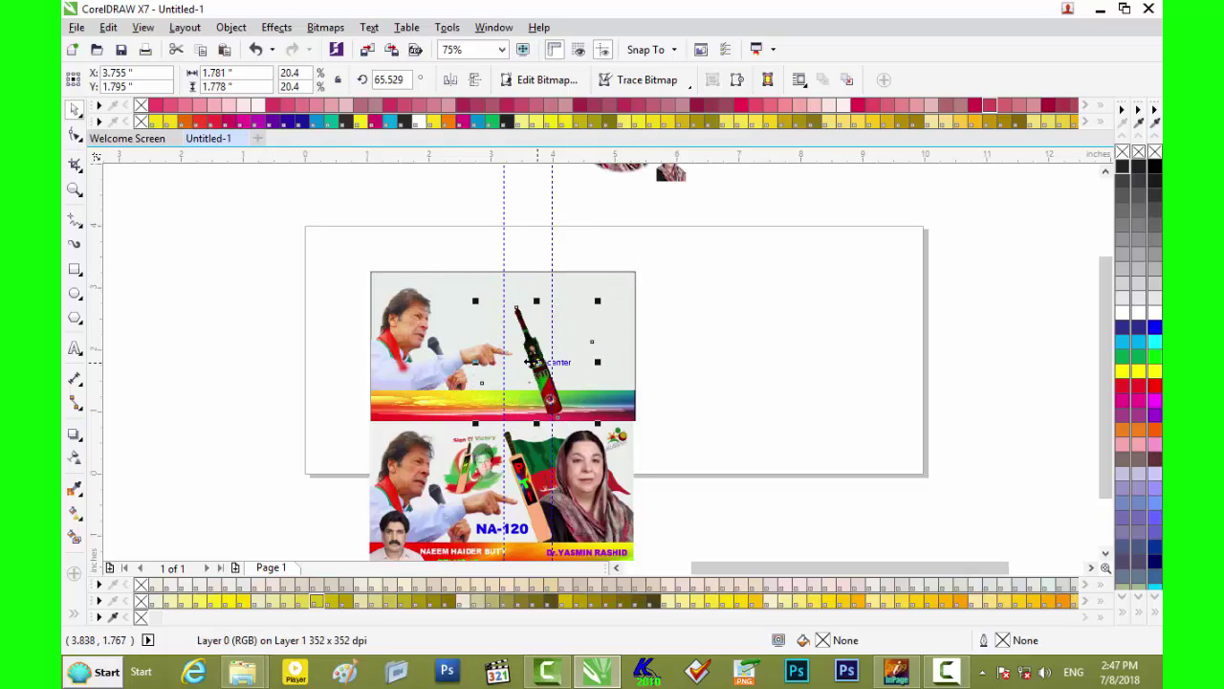
drag(533, 362, 526, 319)
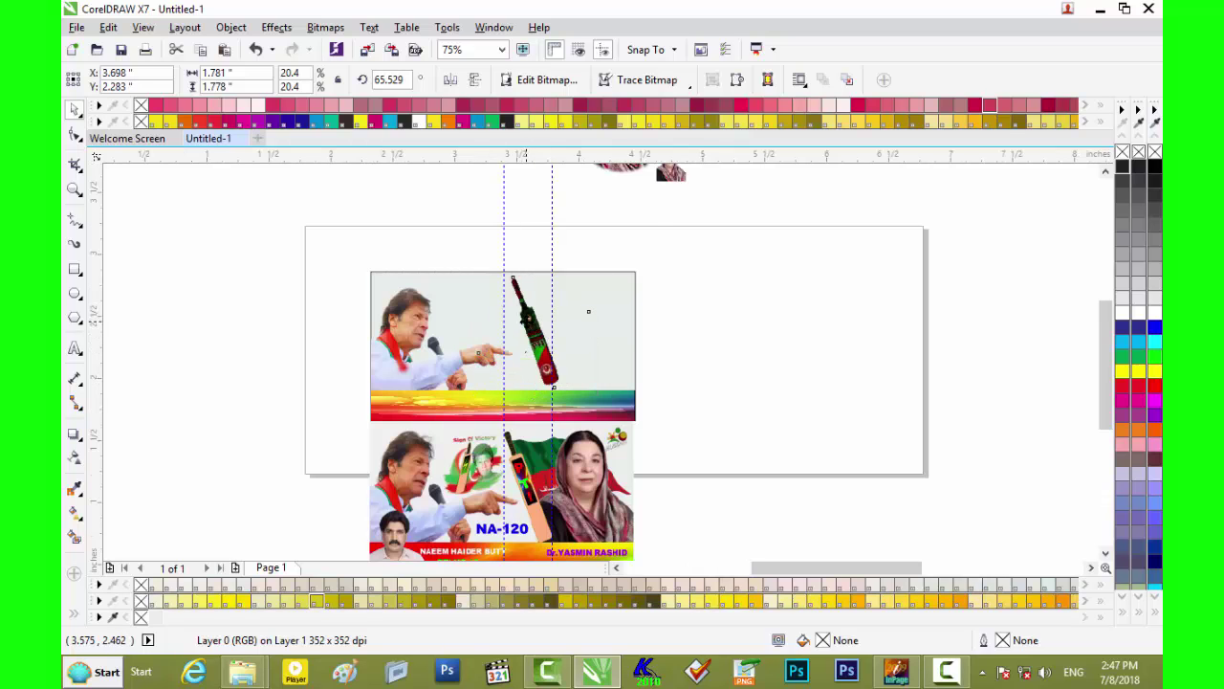
Nudge the bat slightly and stretch it a little wider
scroll(526, 322, up, 2)
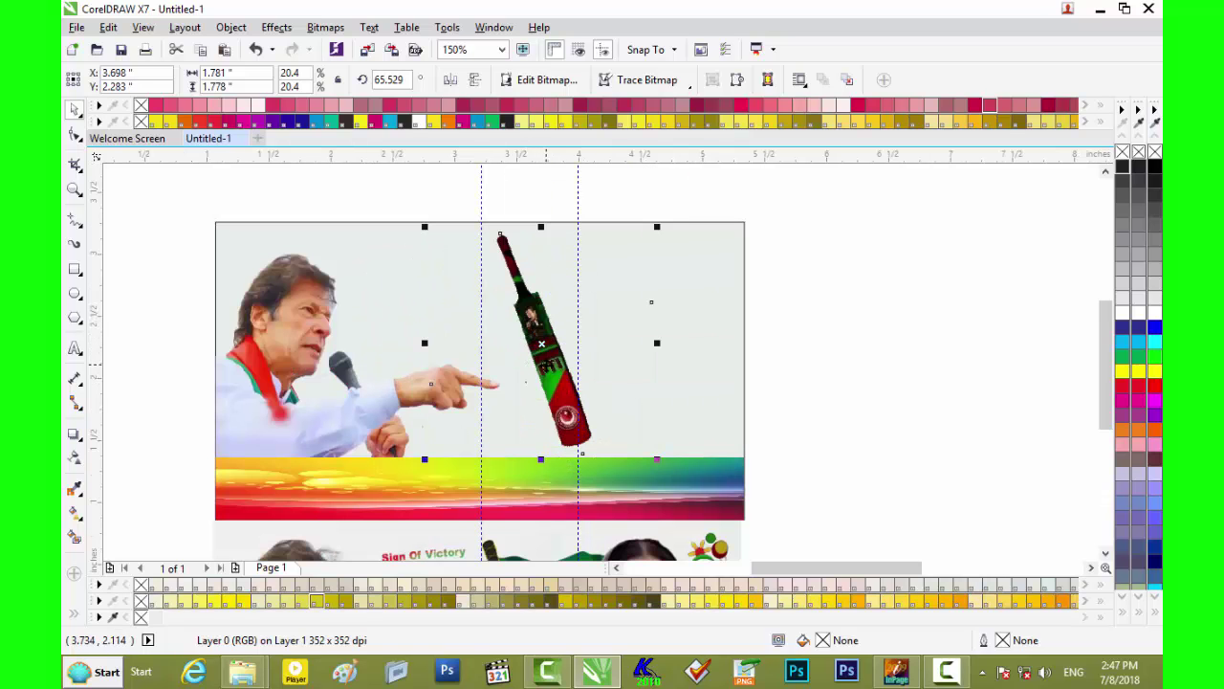
drag(545, 365, 535, 374)
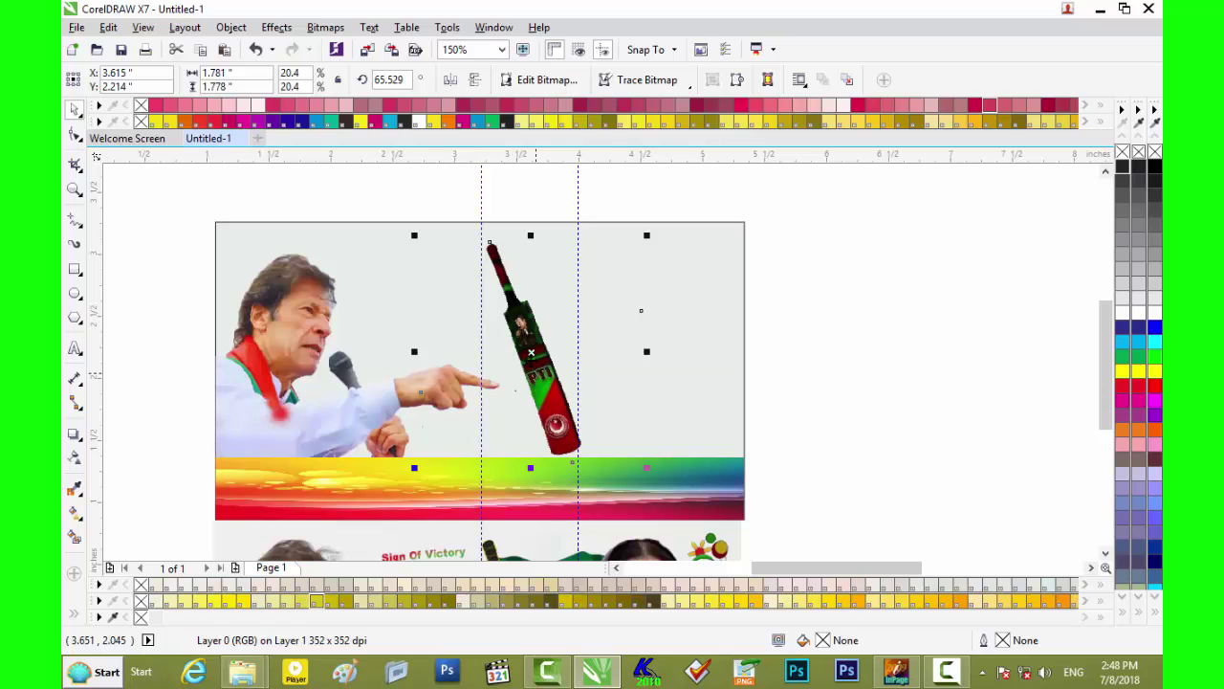
drag(415, 237, 408, 235)
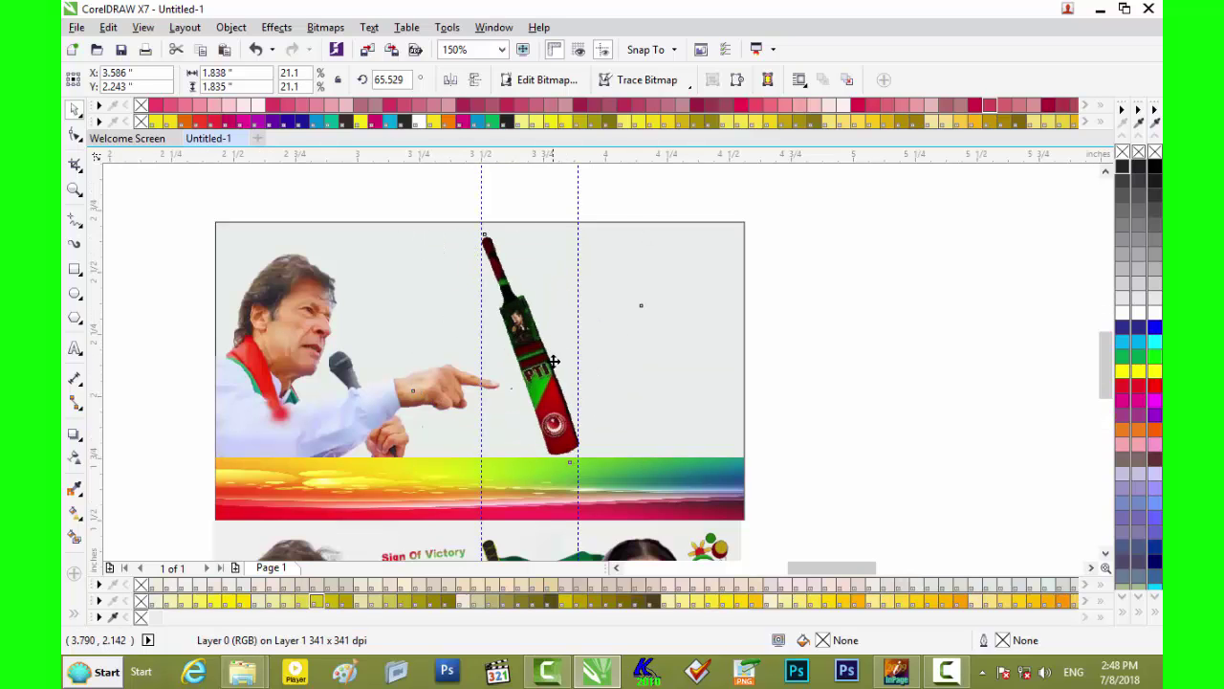
scroll(552, 361, up, 2)
drag(738, 335, 768, 335)
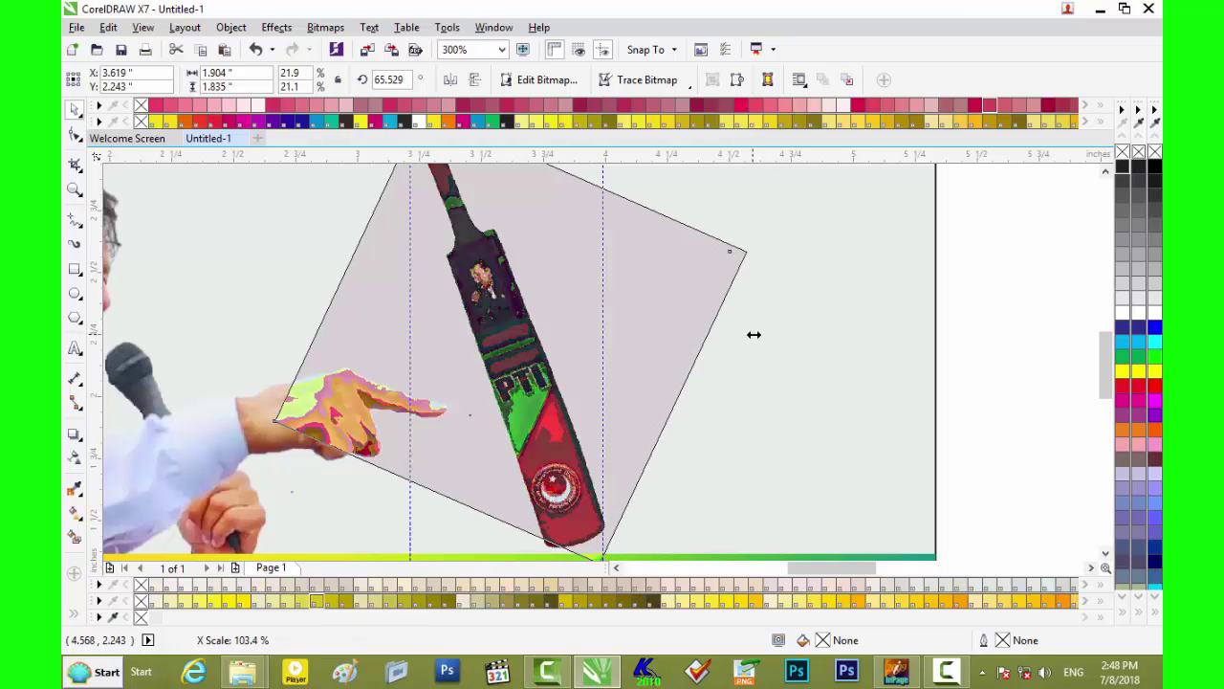
drag(543, 430, 515, 438)
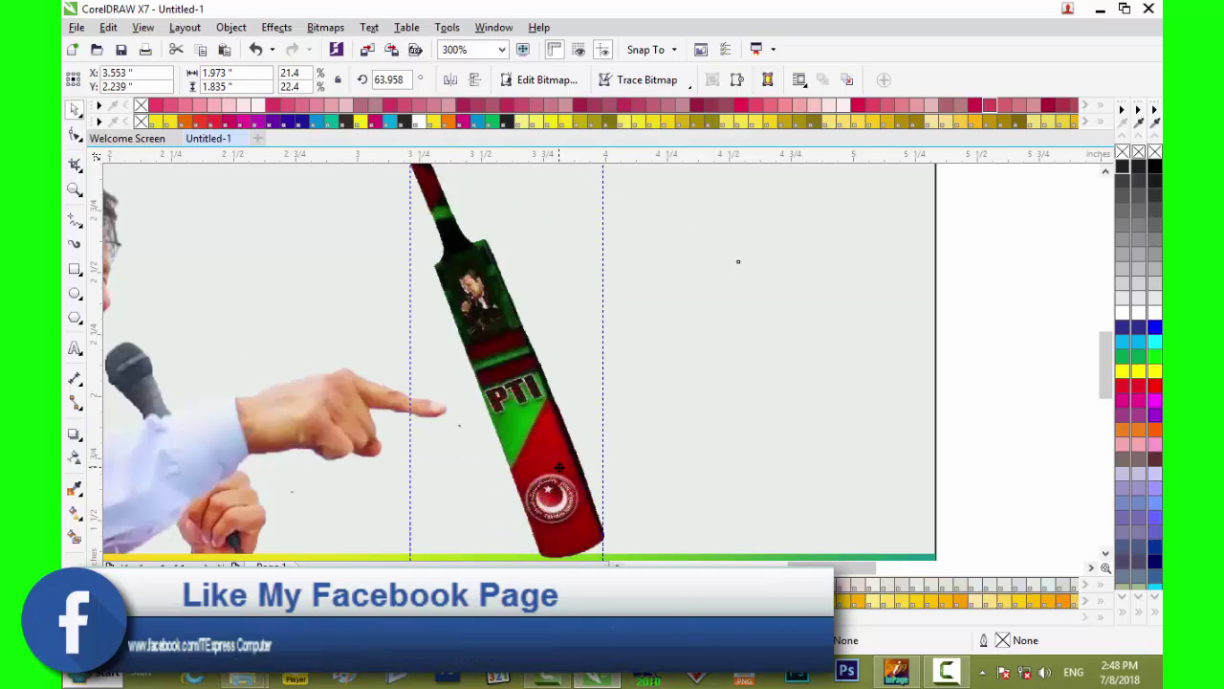
Delete both vertical guidelines and bring Flag-PTI-620x330.psd into the drawing
scroll(559, 475, down, 2)
scroll(558, 468, down, 2)
scroll(560, 466, down, 2)
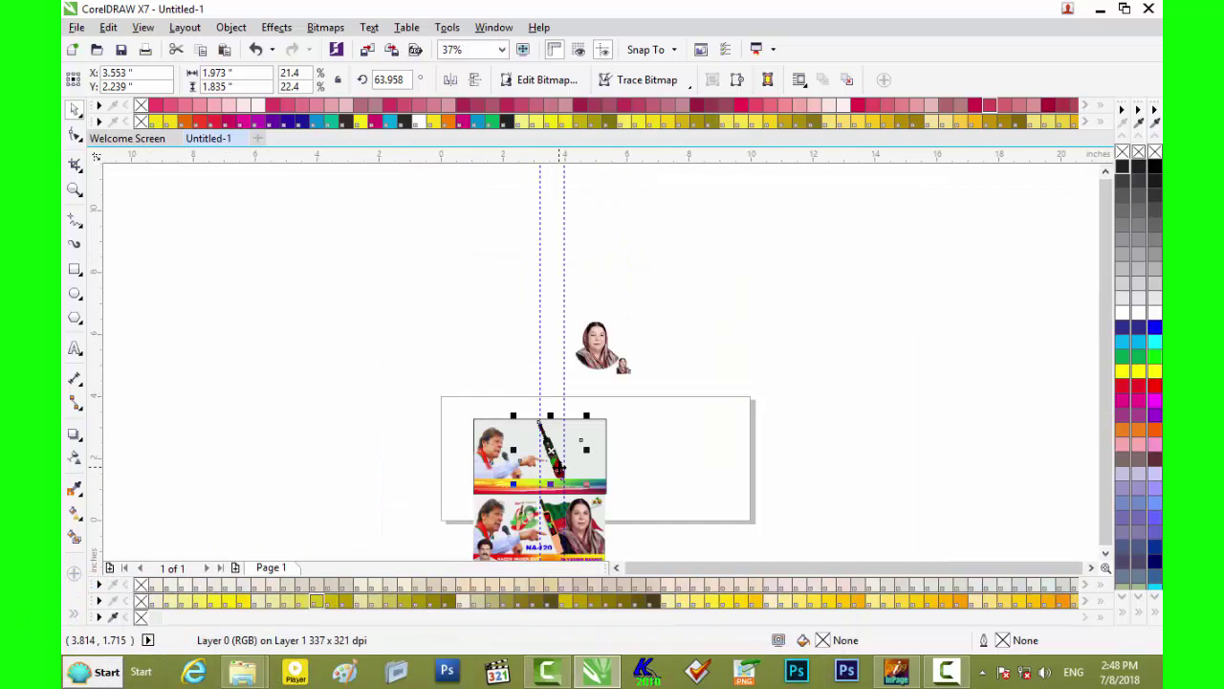
scroll(560, 467, up, 1)
scroll(561, 467, up, 1)
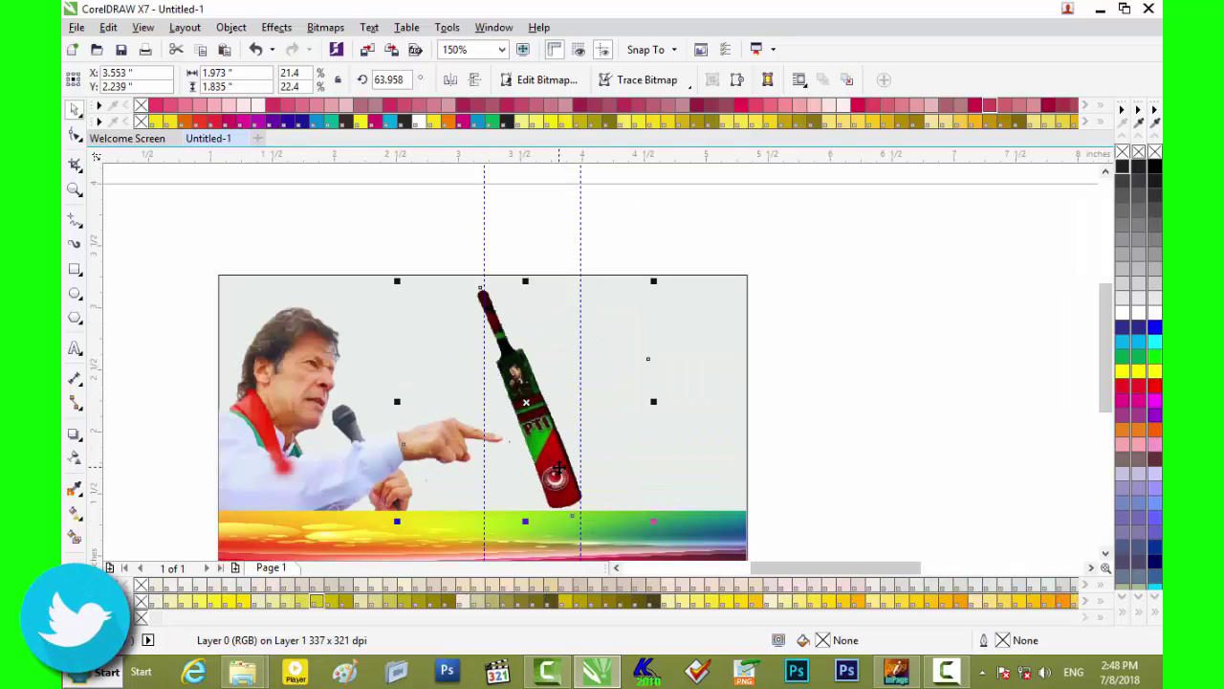
scroll(559, 469, up, 1)
scroll(559, 468, down, 1)
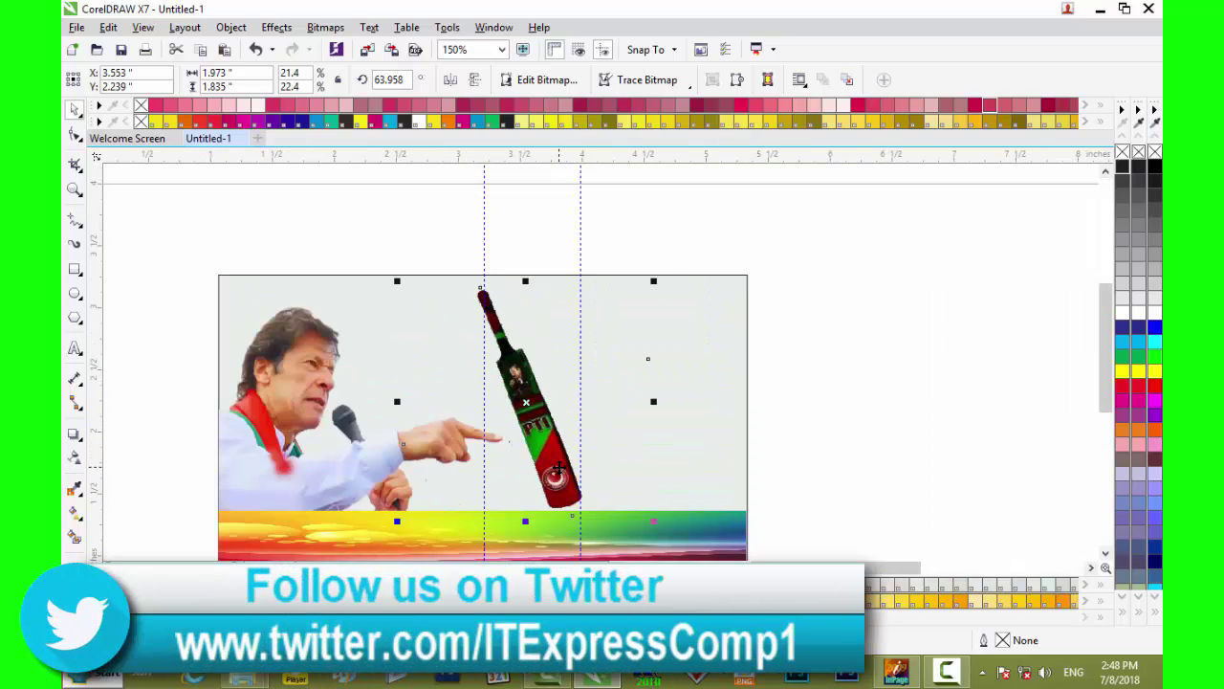
scroll(558, 469, down, 1)
scroll(562, 464, down, 1)
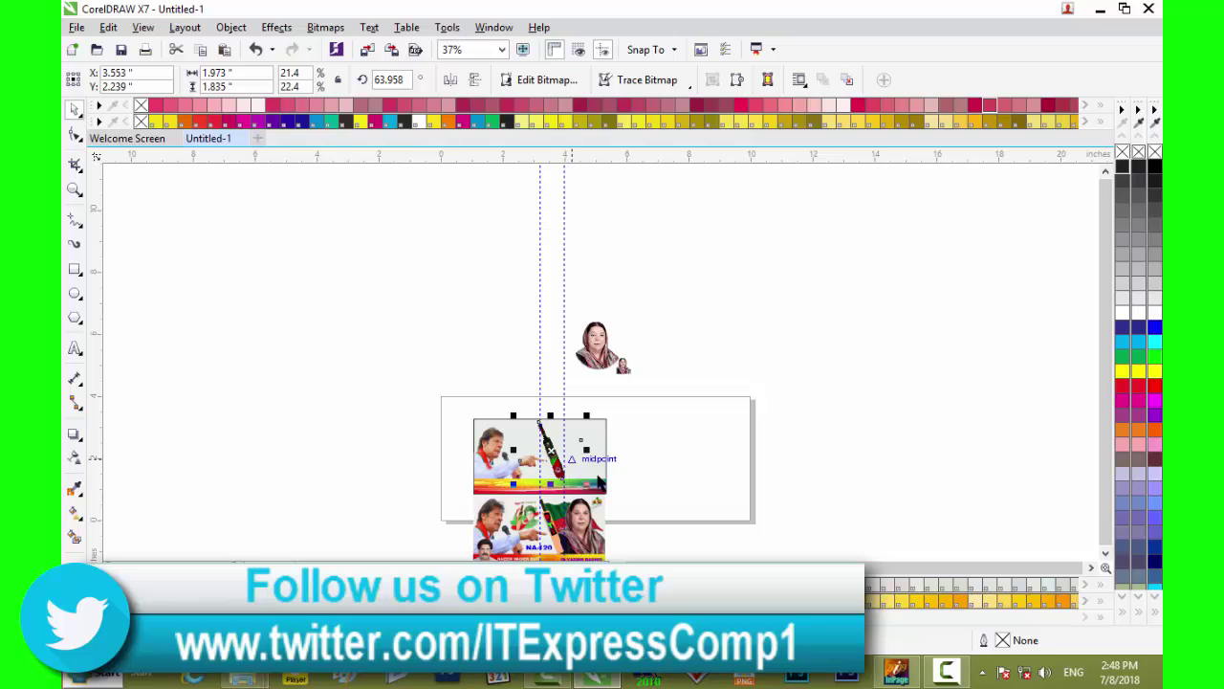
click(563, 327)
key(Delete)
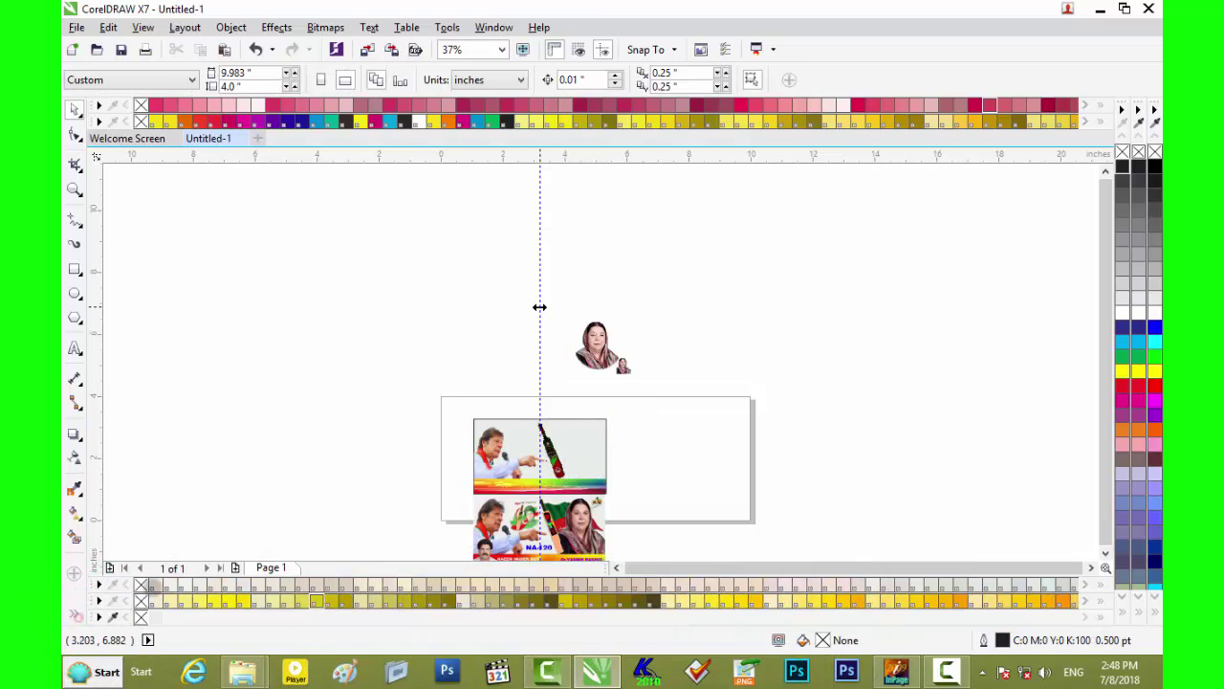
click(539, 306)
key(Delete)
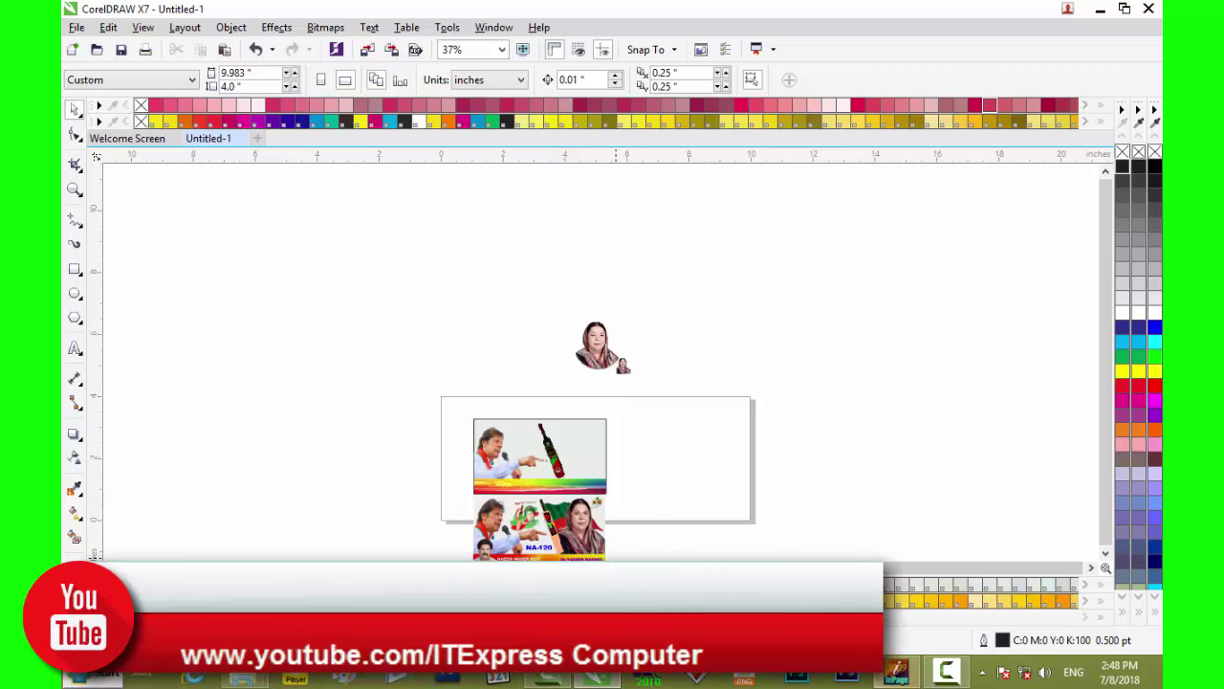
click(358, 536)
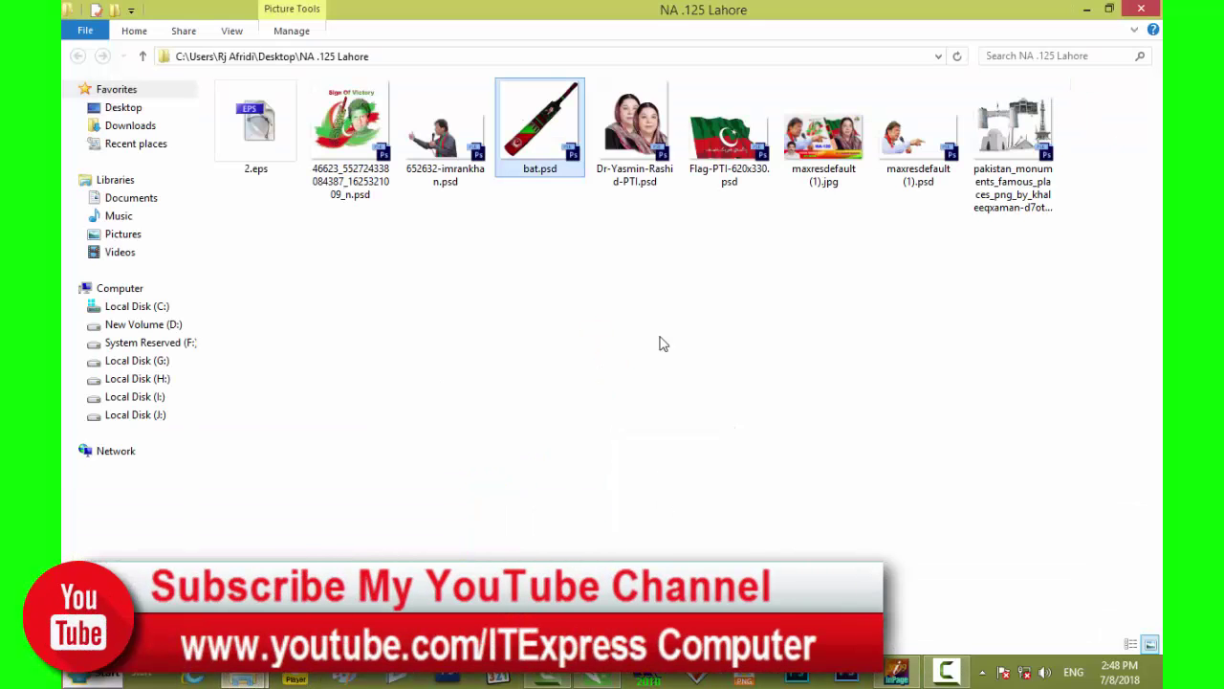
mouse_move(732, 144)
mouse_down()
mouse_move(745, 532)
mouse_move(806, 431)
mouse_move(569, 447)
mouse_up()
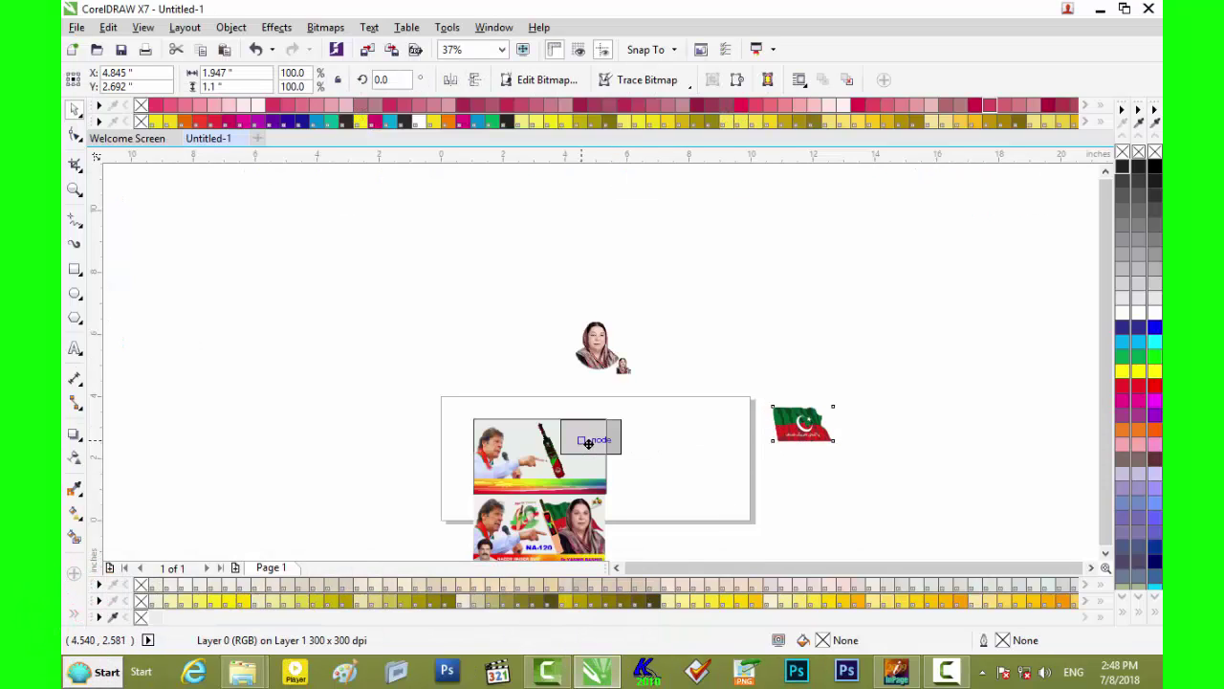
Select the flag image, undoing an accidental shift of the cricket bat
scroll(569, 447, up, 2)
scroll(569, 447, up, 1)
scroll(569, 446, down, 1)
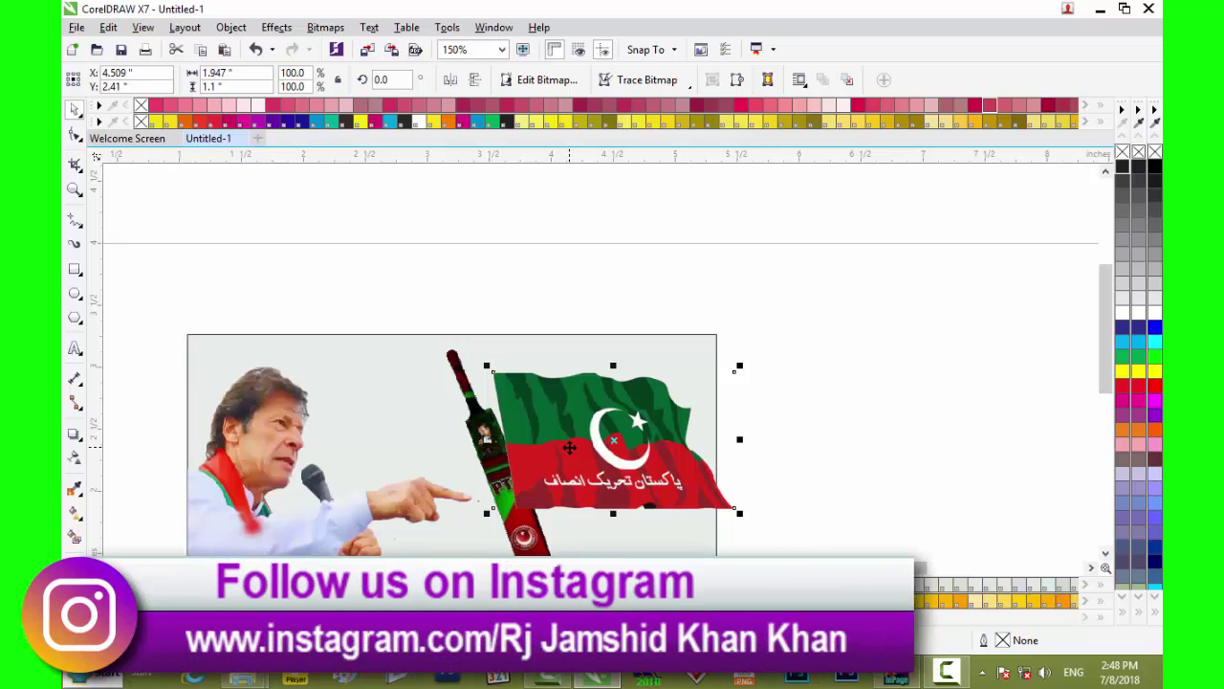
click(486, 439)
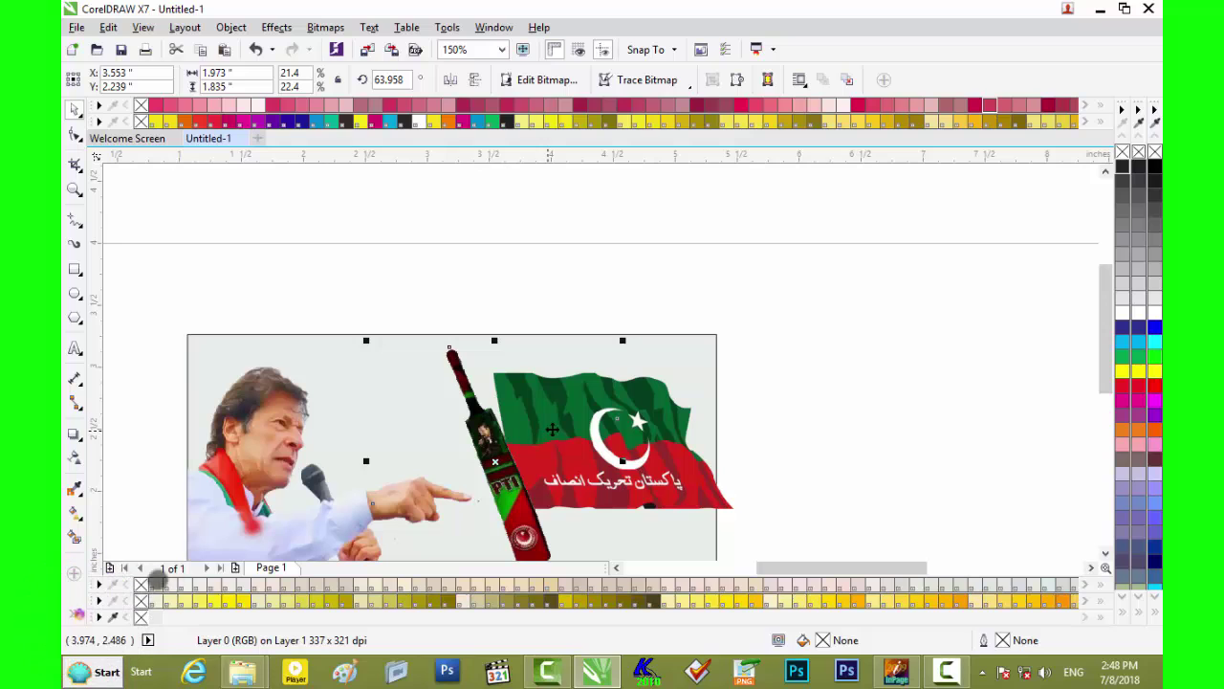
click(818, 409)
click(639, 409)
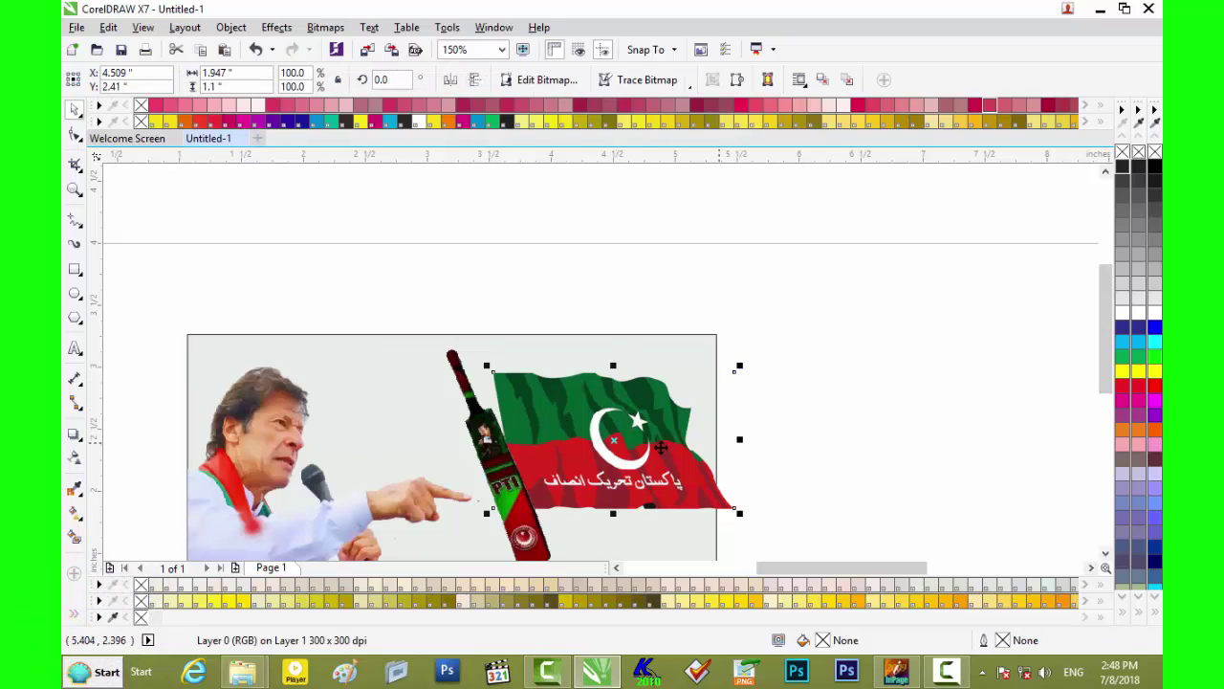
drag(566, 425, 547, 423)
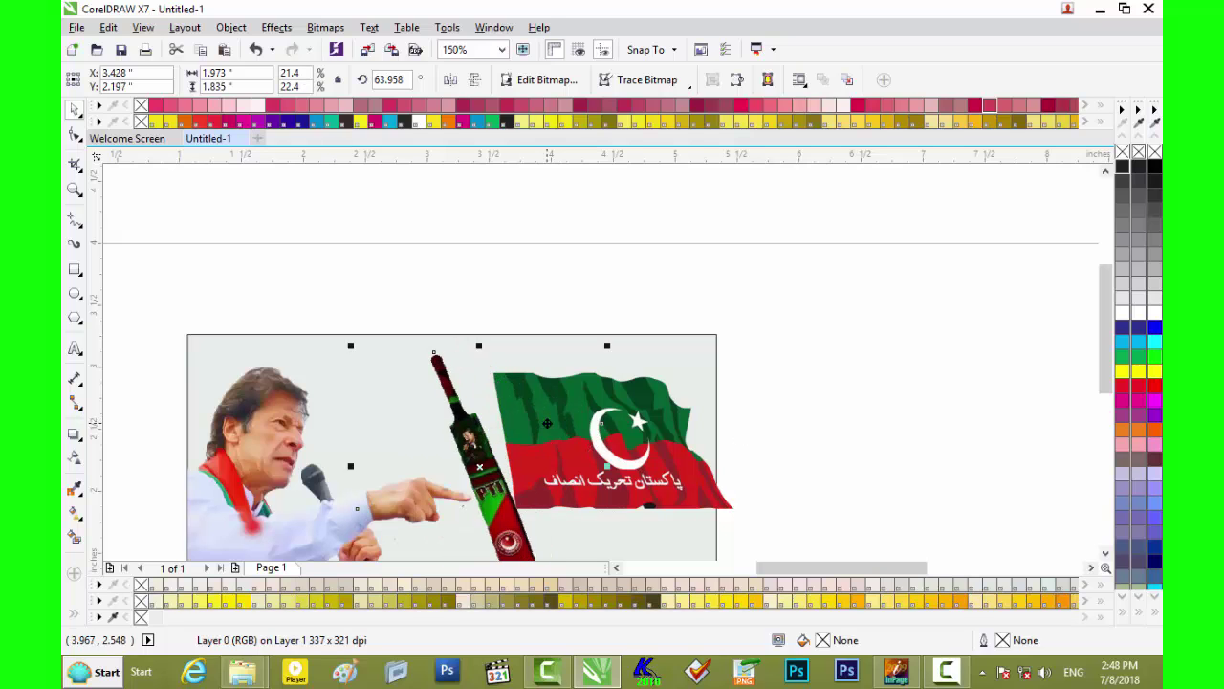
key(ctrl+z)
Scale the flag to 1.647 × 0.931 inches beside the bat and tilt it slightly
click(745, 423)
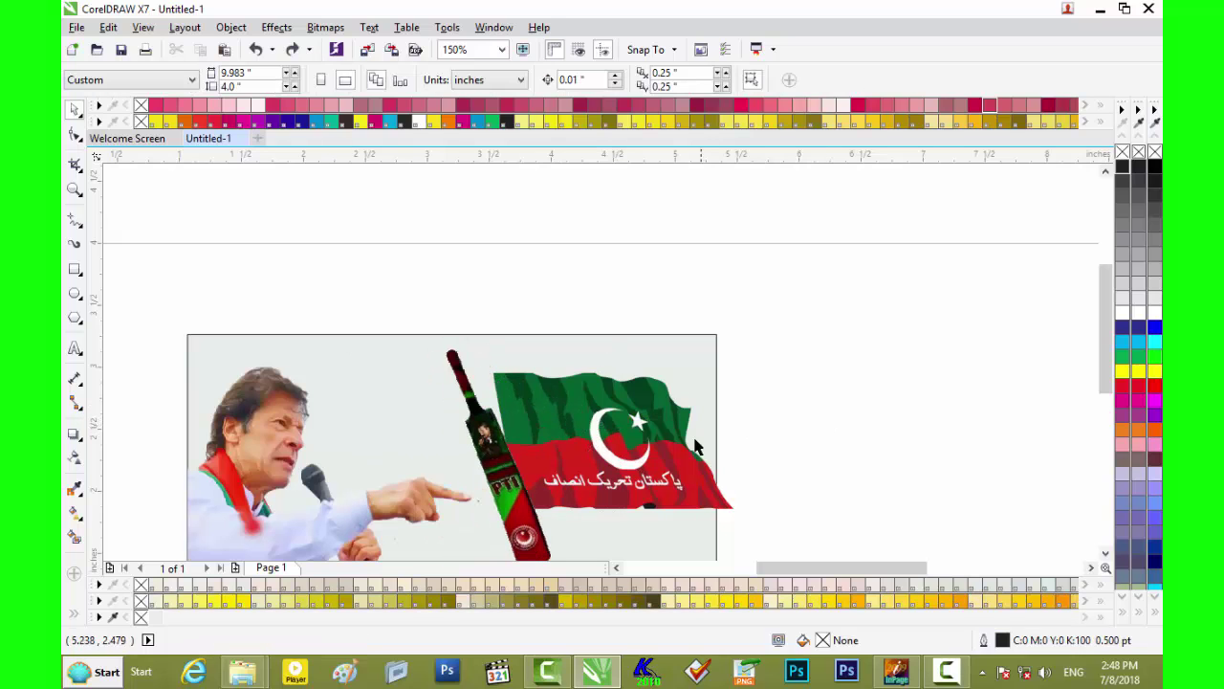
click(647, 468)
mouse_move(1104, 348)
mouse_down()
mouse_move(1094, 473)
mouse_move(1080, 374)
mouse_up()
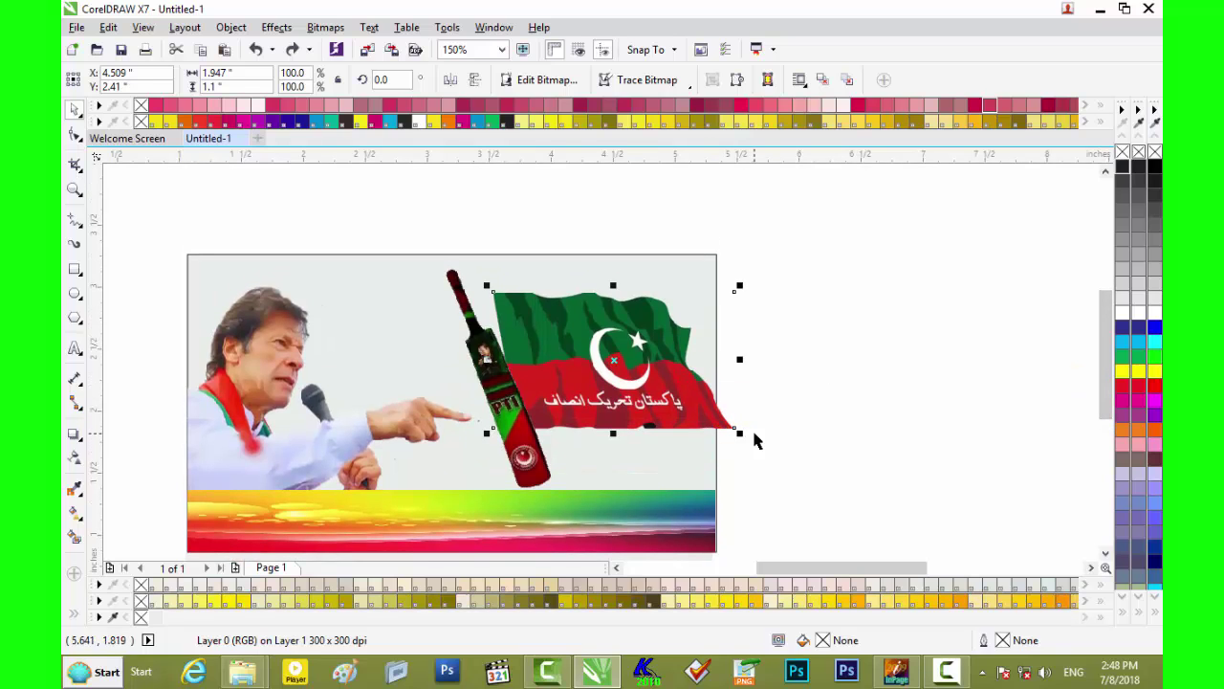
drag(739, 432, 703, 411)
click(630, 381)
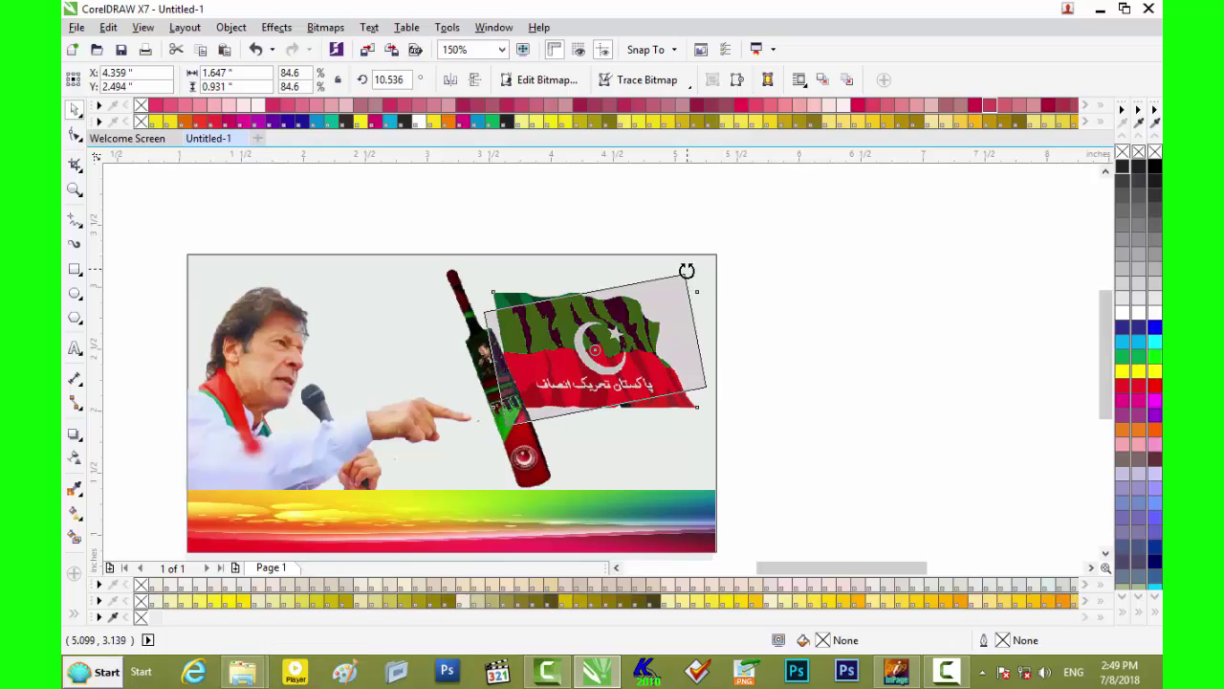
drag(704, 284, 598, 344)
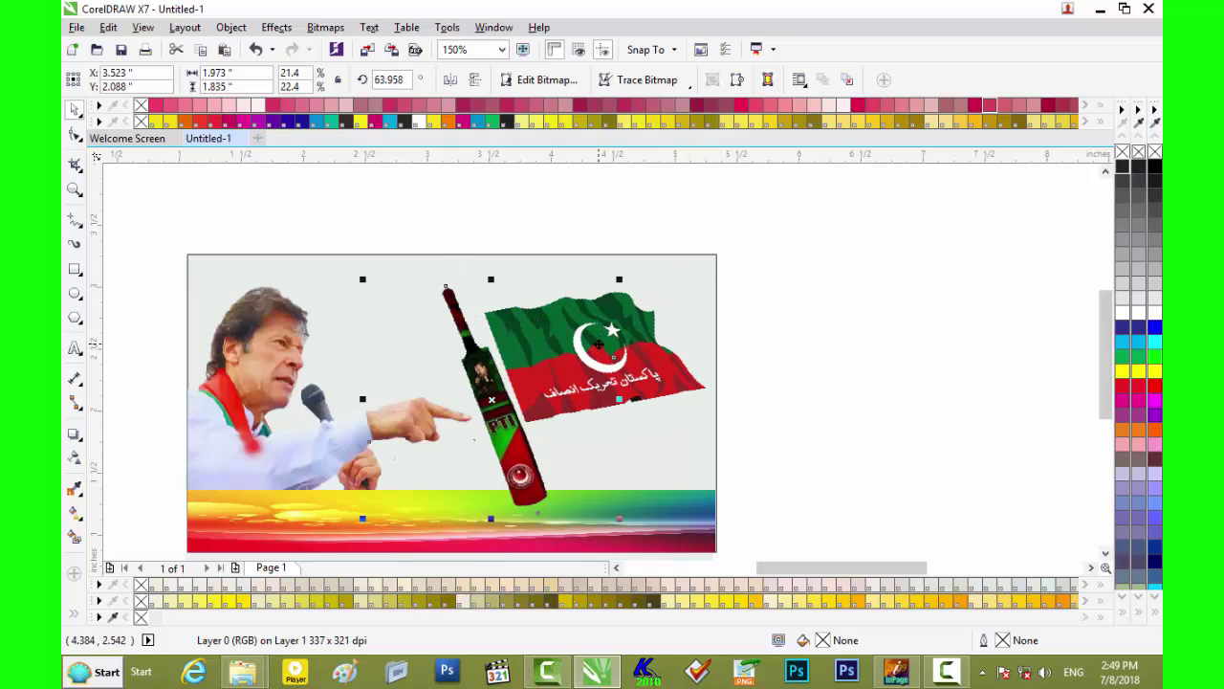
Restore the flag's tilt and move the cricket bat up and slightly left
key(ctrl+z)
click(652, 361)
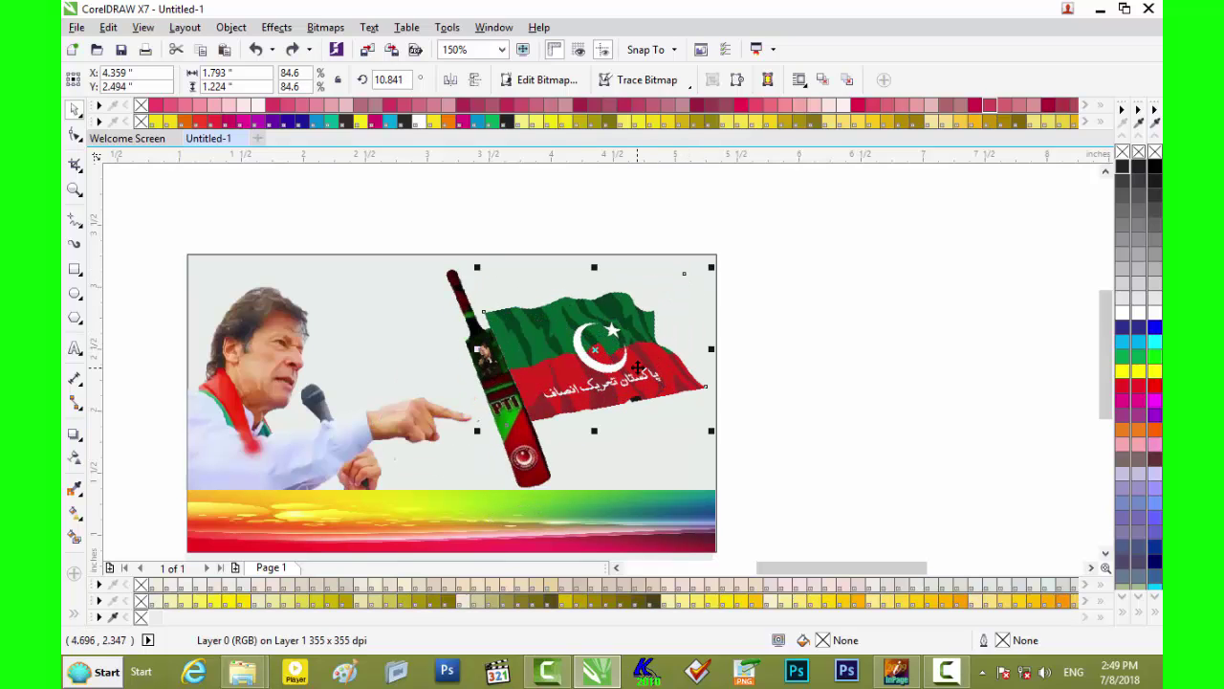
key(ctrl+shift+z)
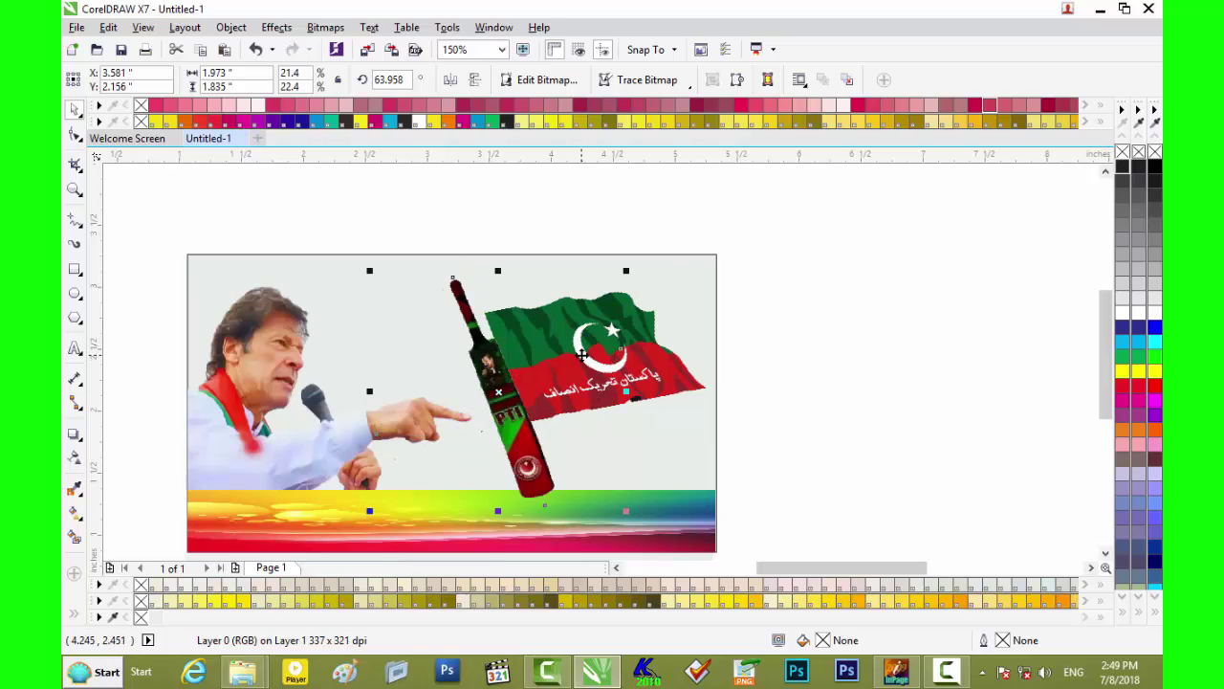
drag(582, 355, 516, 372)
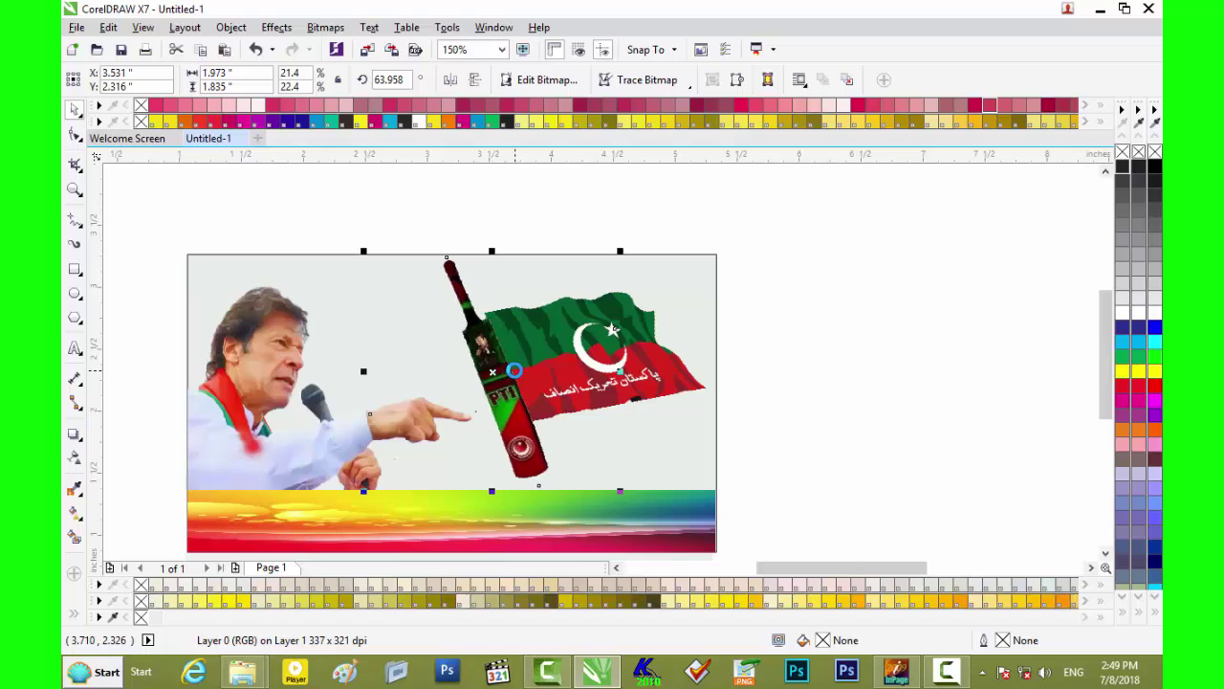
drag(519, 373, 521, 371)
key(ctrl+Left)
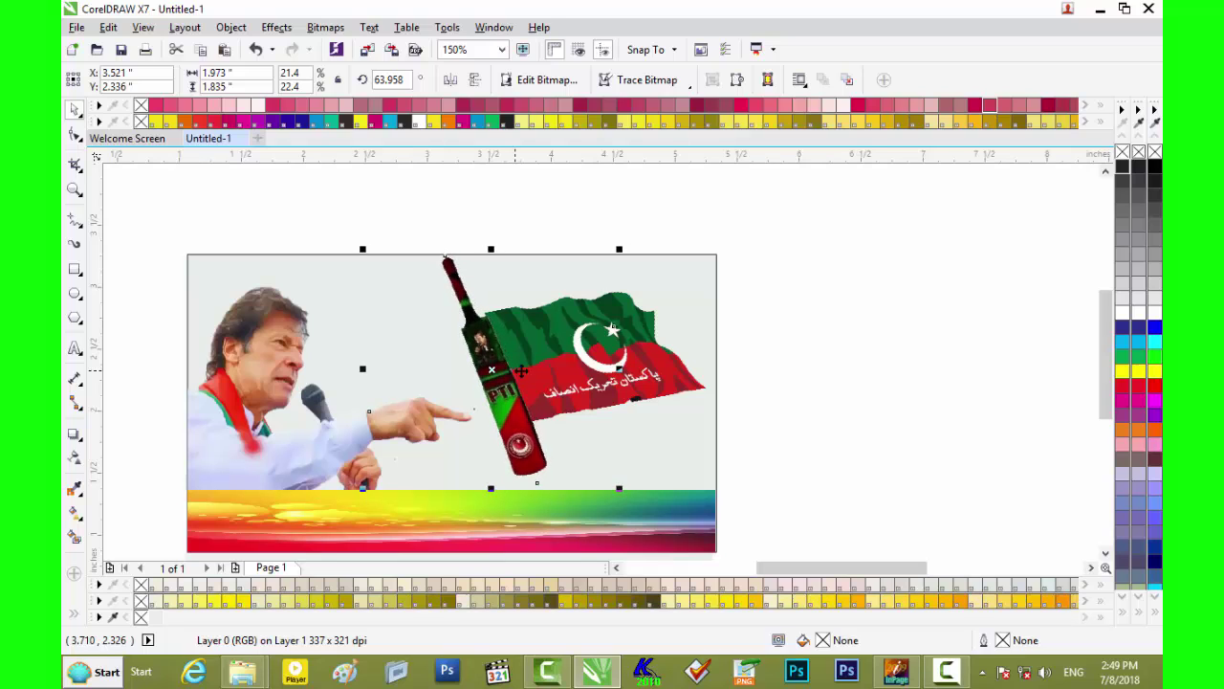
Nudge the flag down and stretch it wider and taller
click(660, 377)
key(ctrl+Down)
key(ctrl+Down)
key(ctrl+Down)
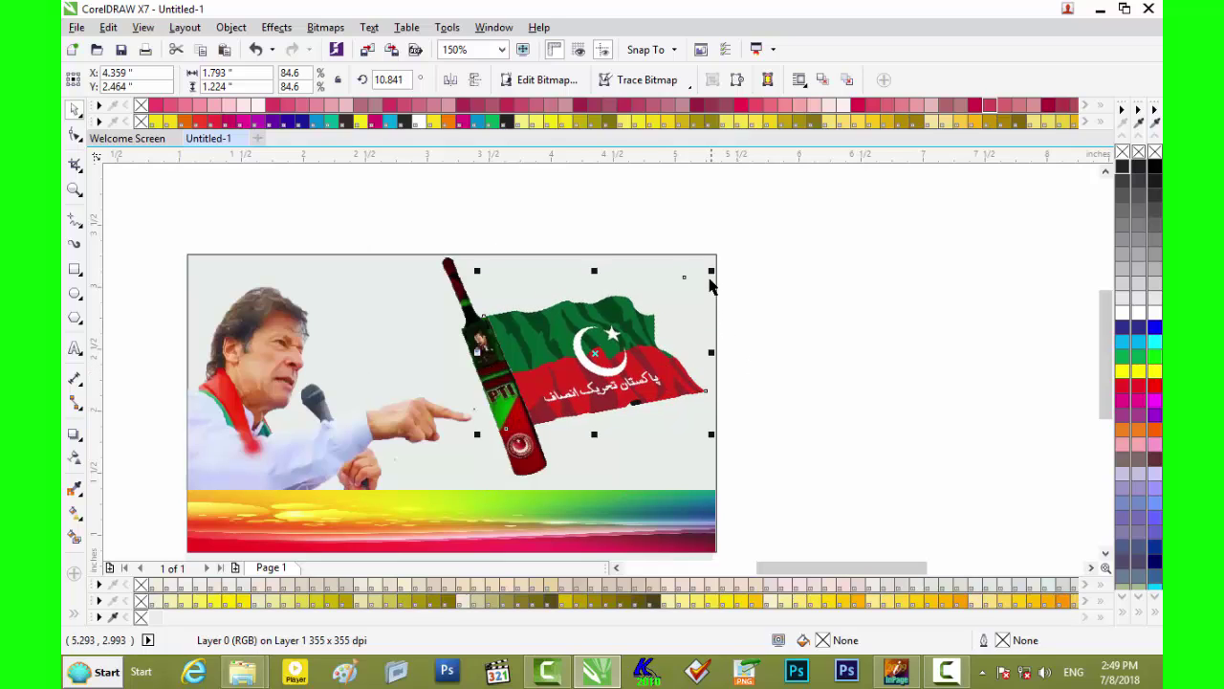
drag(708, 352, 731, 352)
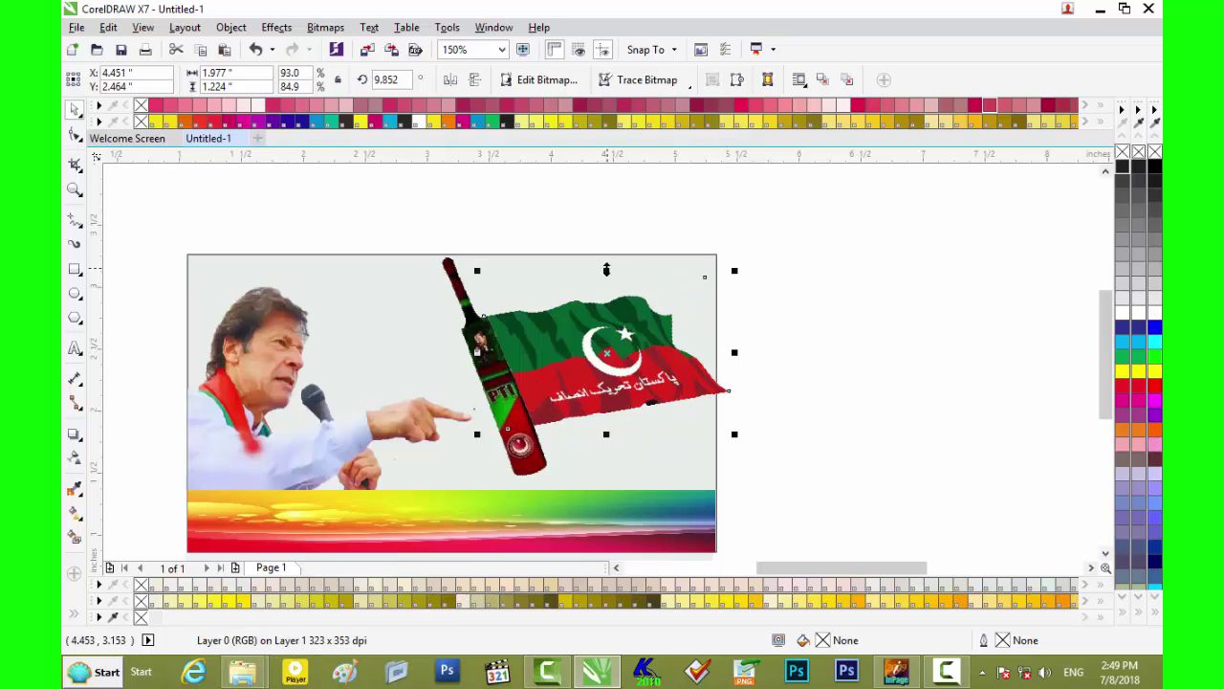
drag(606, 271, 607, 260)
Bring the cricket bat in front of the flag and nudge it into place
alt+click(581, 333)
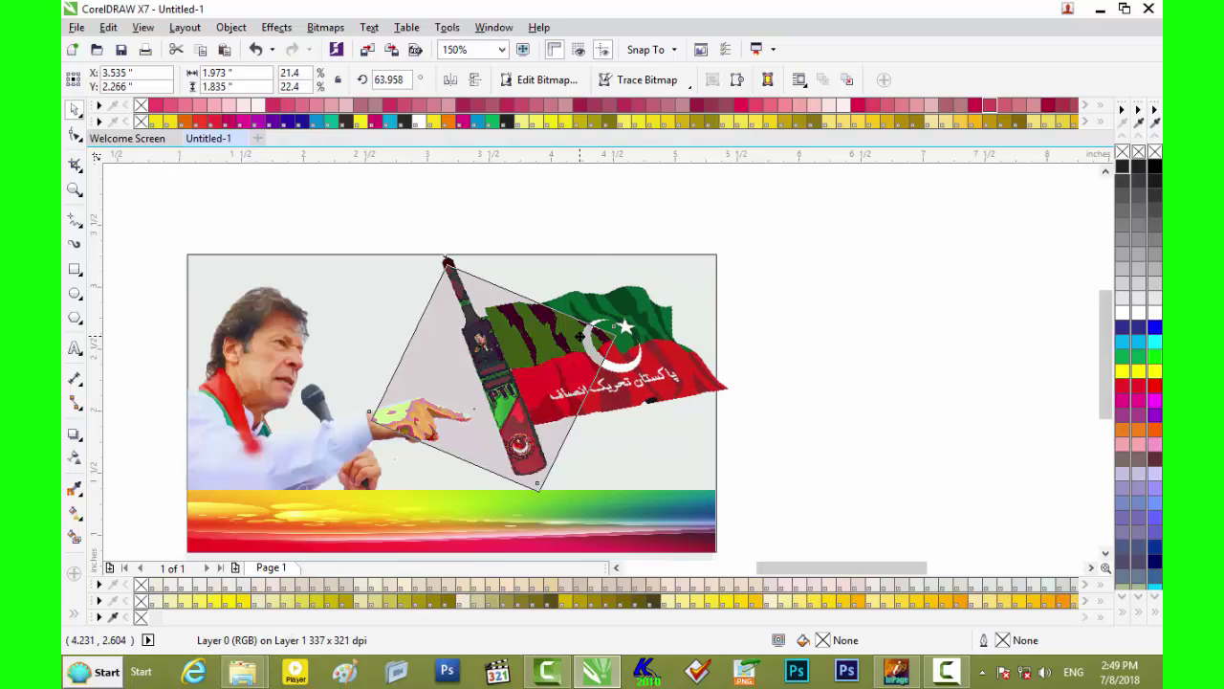
key(shift+Page_Up)
key(Up)
key(Left)
key(Down)
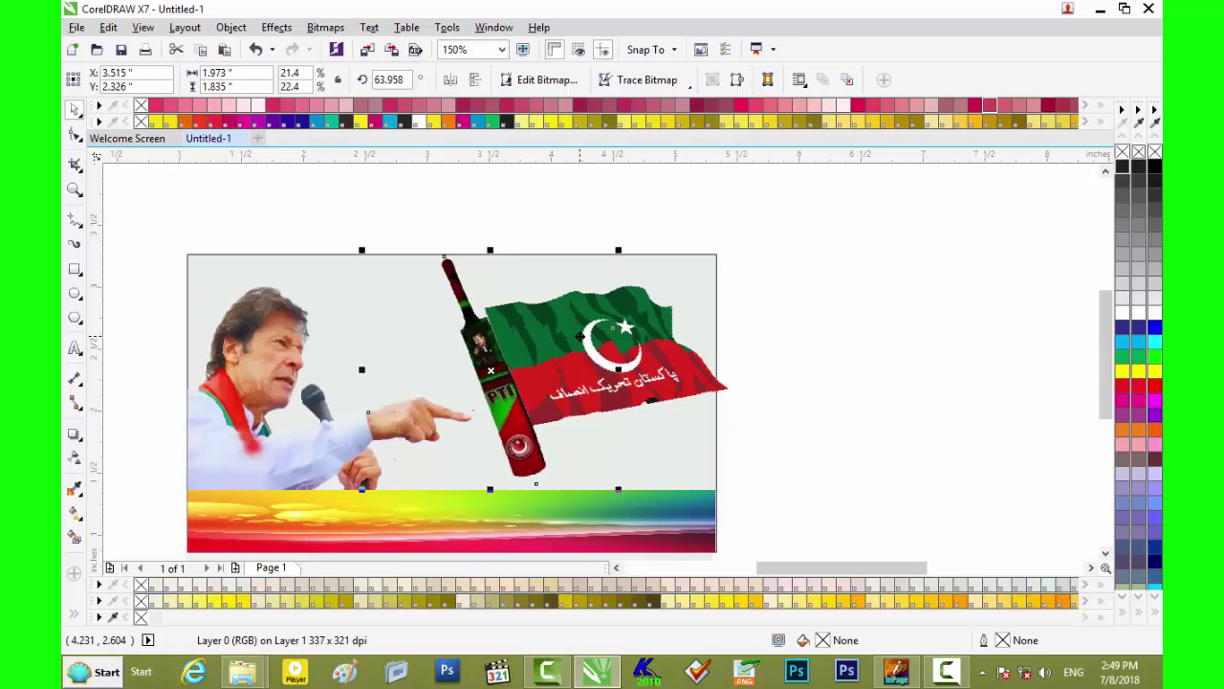
key(Down)
Nudge the flag further down and make it narrower
click(586, 340)
key(Down)
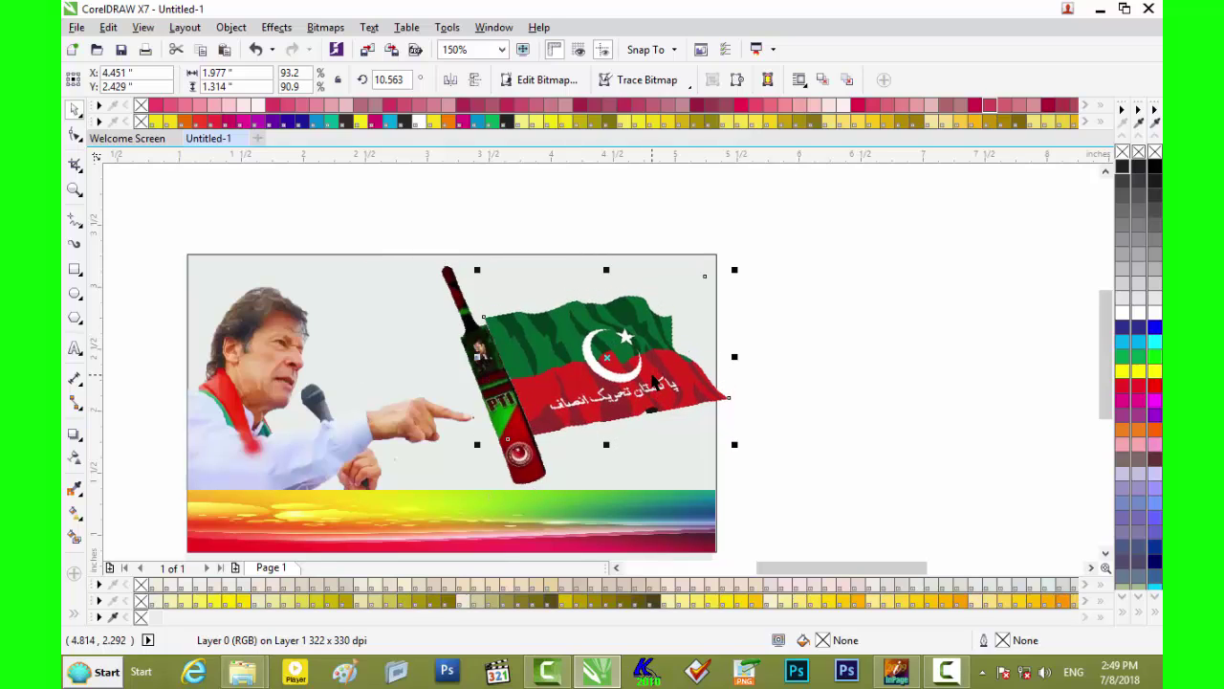
key(Down)
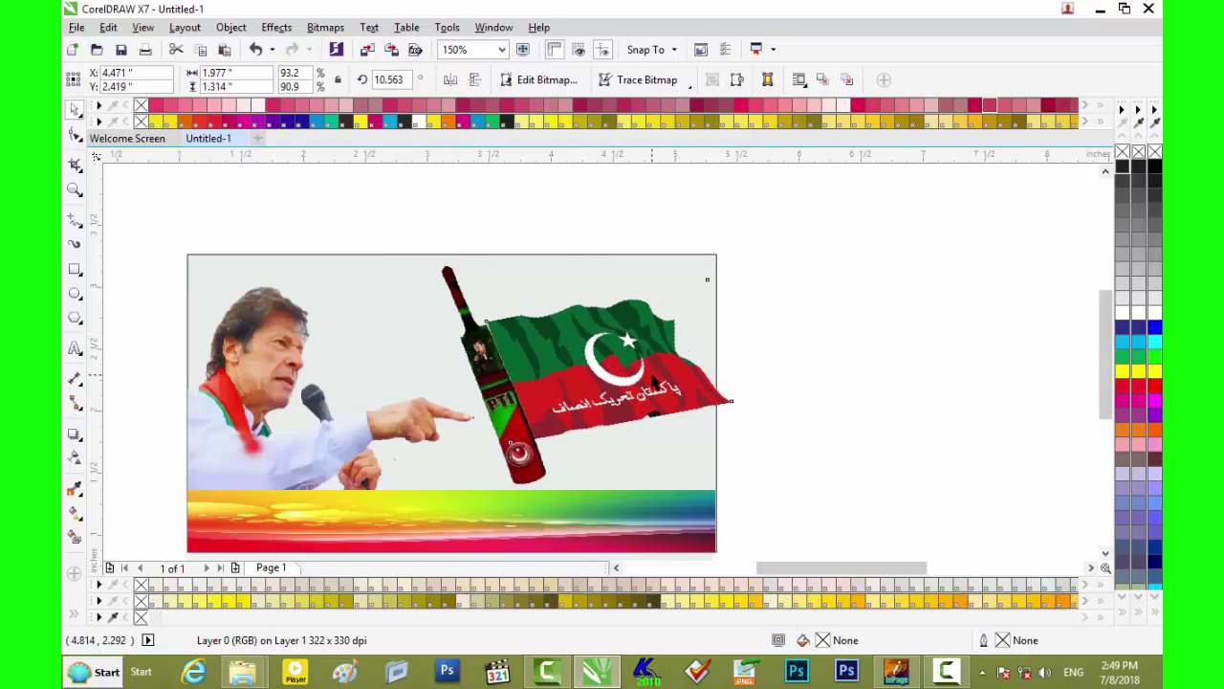
click(796, 394)
scroll(777, 400, down, 2)
mouse_move(1100, 330)
mouse_down()
mouse_move(1105, 405)
mouse_move(1103, 375)
mouse_up()
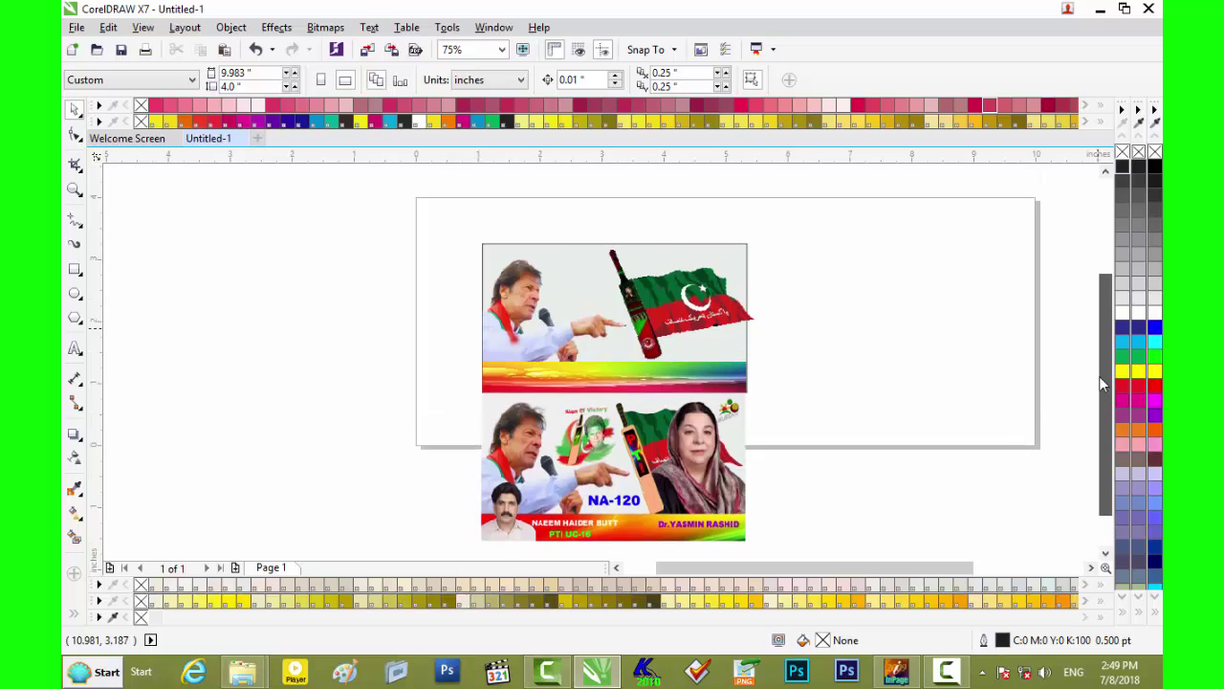
click(716, 323)
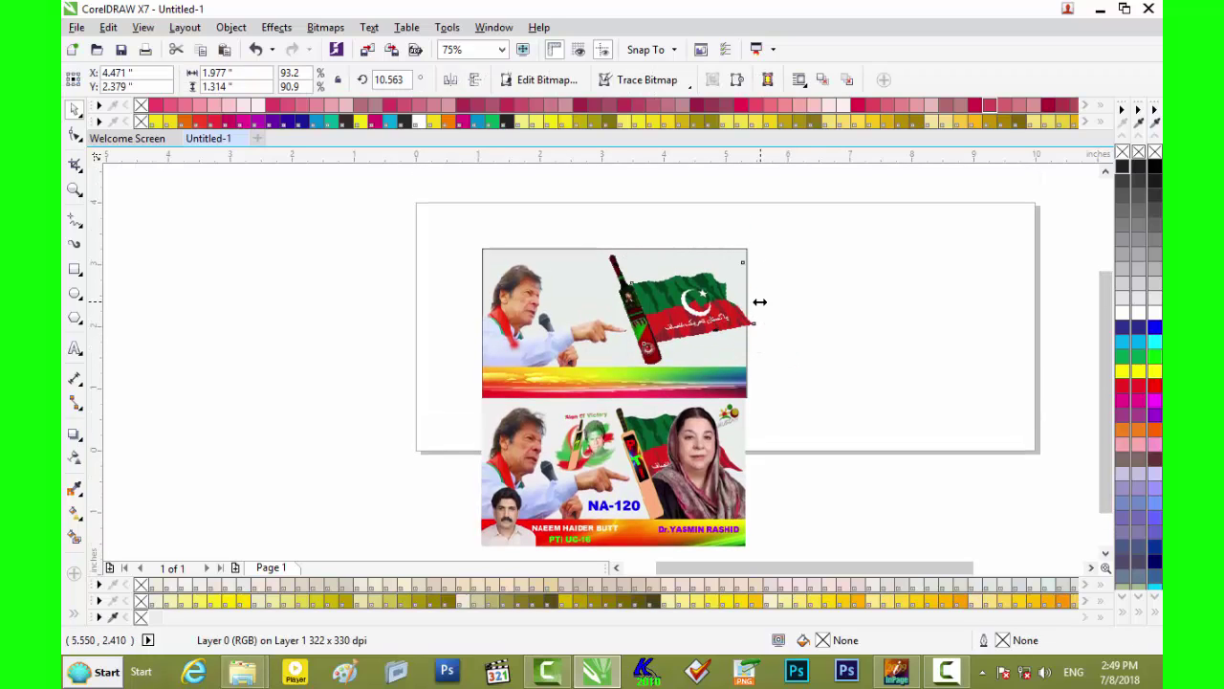
drag(759, 303, 719, 305)
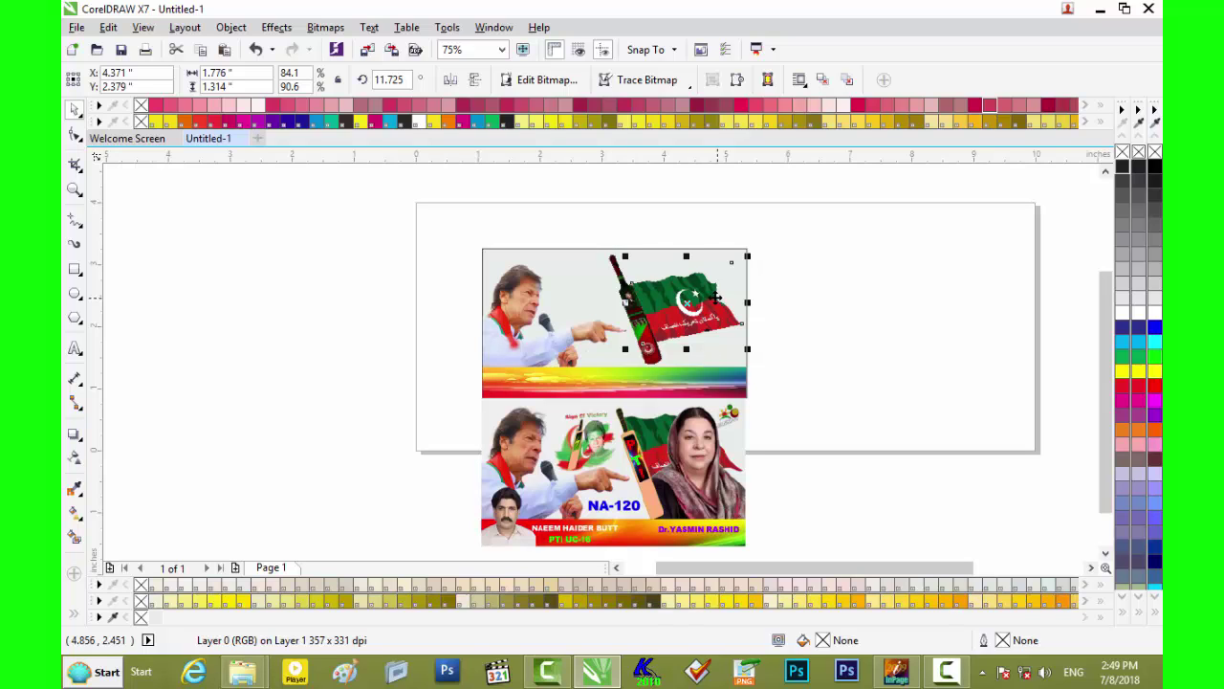
Nudge the cricket bat up and to the left
scroll(680, 304, up, 2)
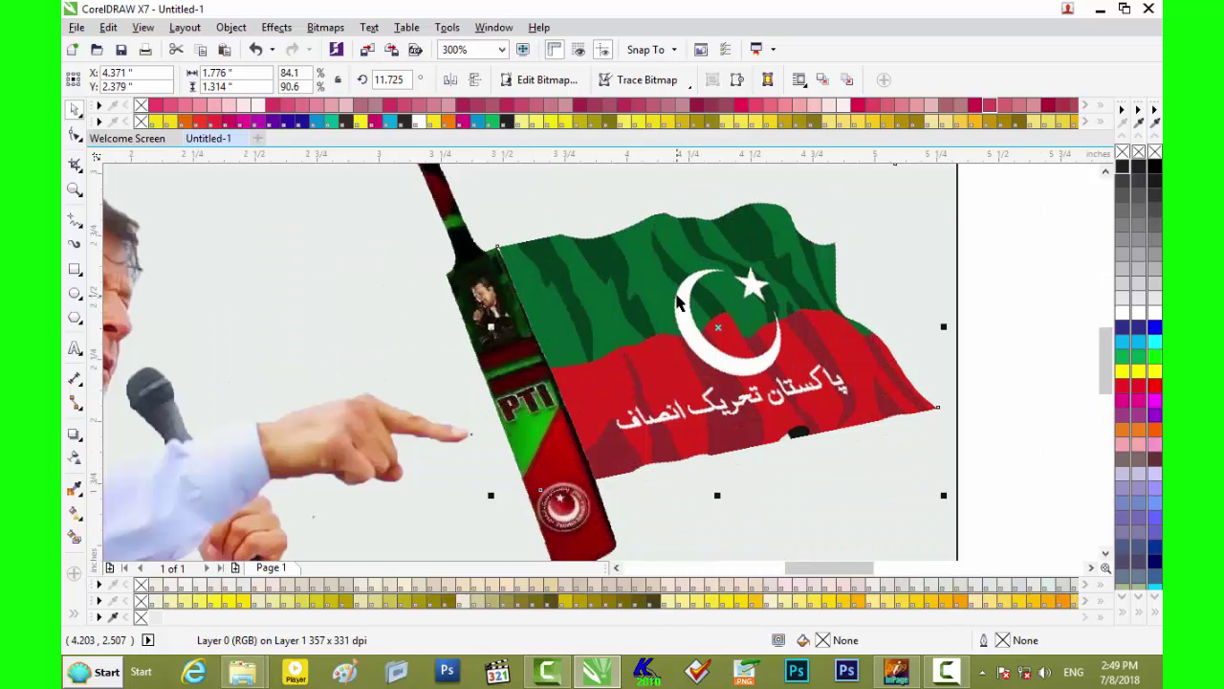
drag(1103, 354, 1103, 322)
drag(647, 463, 623, 409)
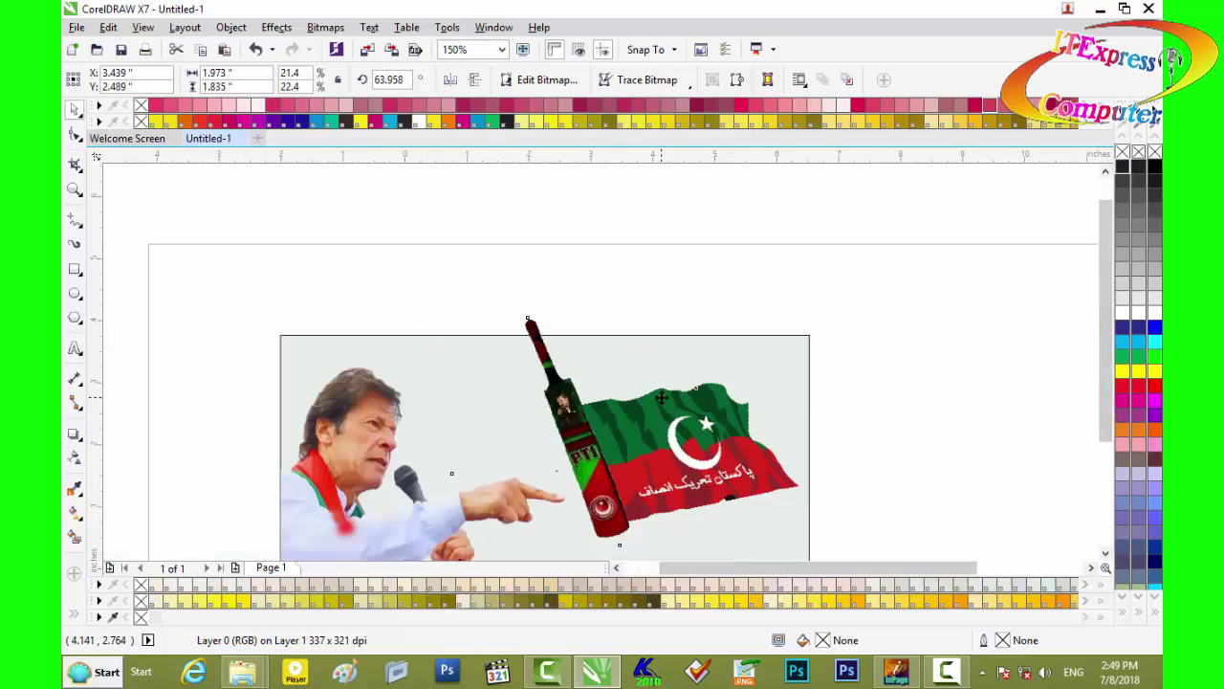
scroll(632, 406, down, 1)
scroll(619, 415, down, 1)
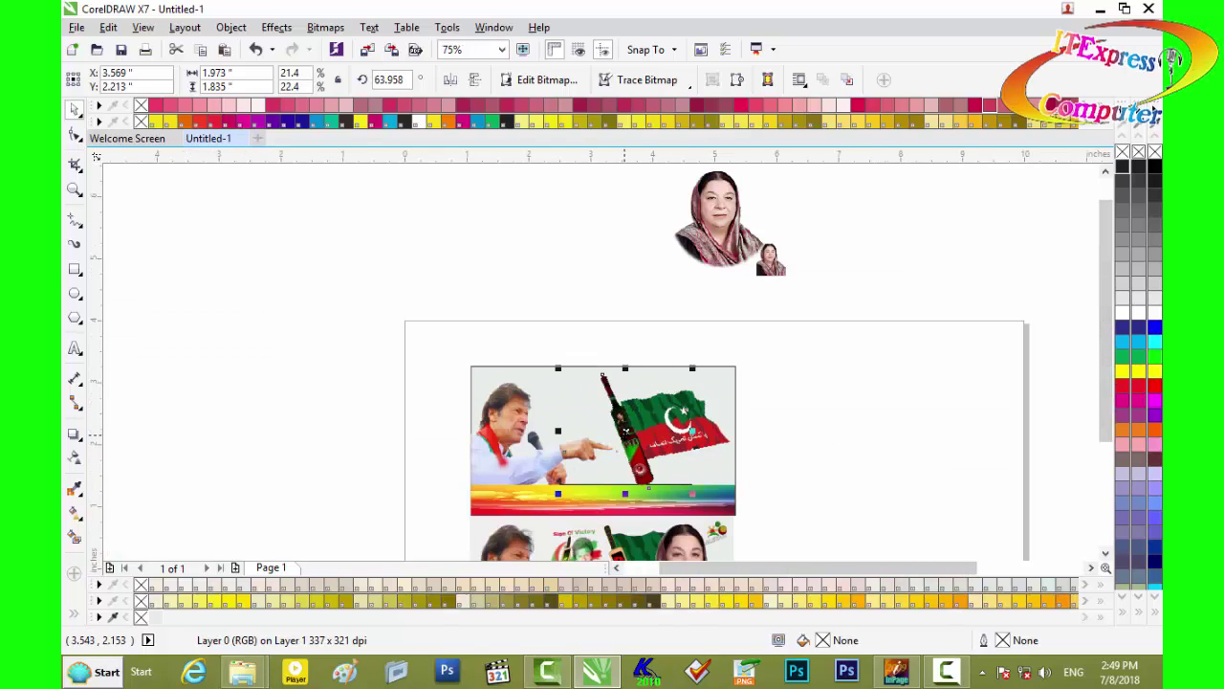
scroll(622, 429, up, 1)
key(Up)
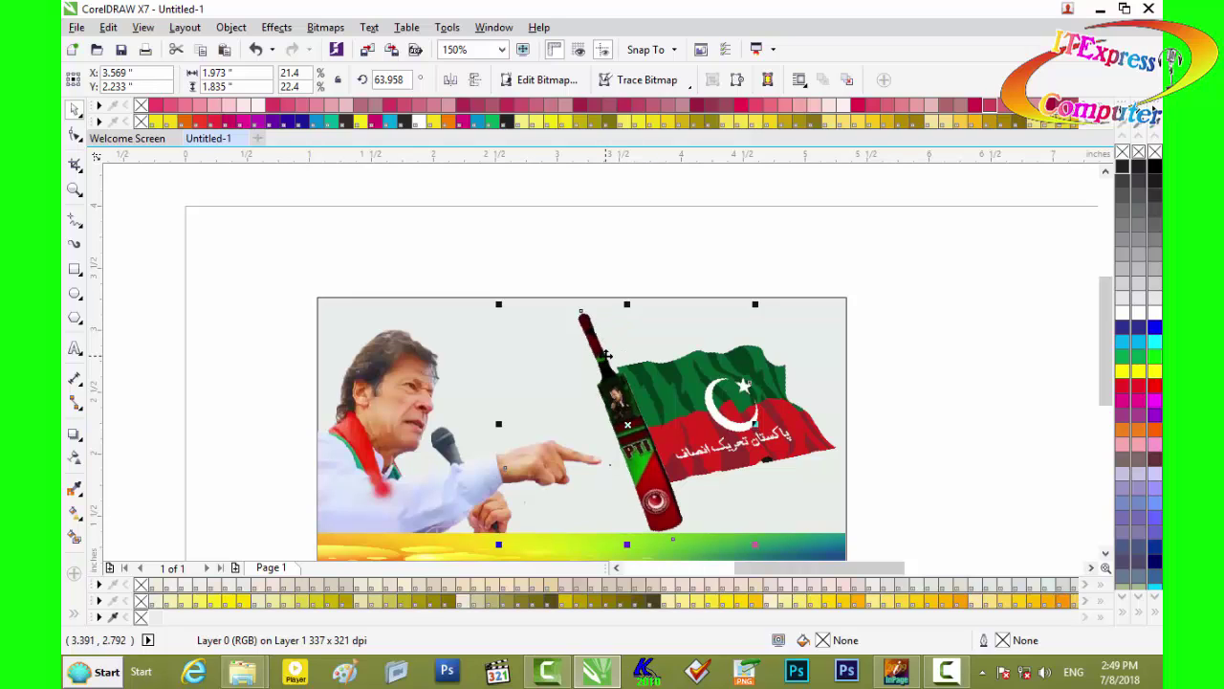
key(Left)
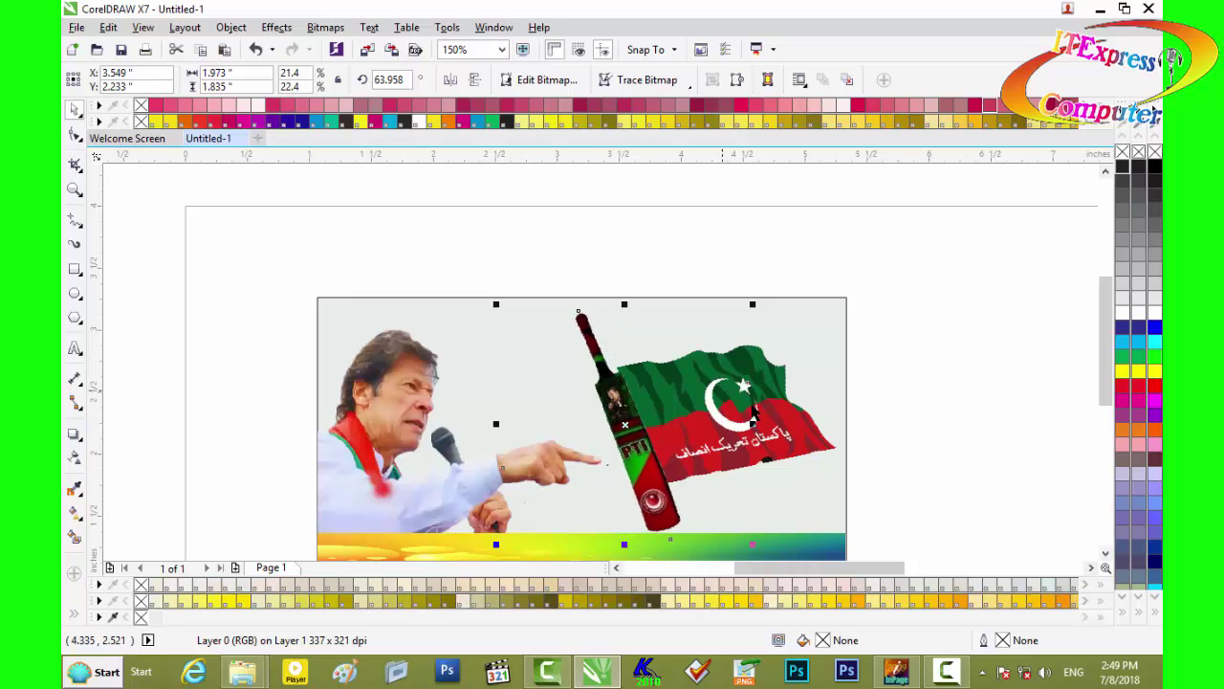
Enlarge the flag, skew it about 14°, narrow it to 1.946 × 1.555 inches, then deselect
click(801, 407)
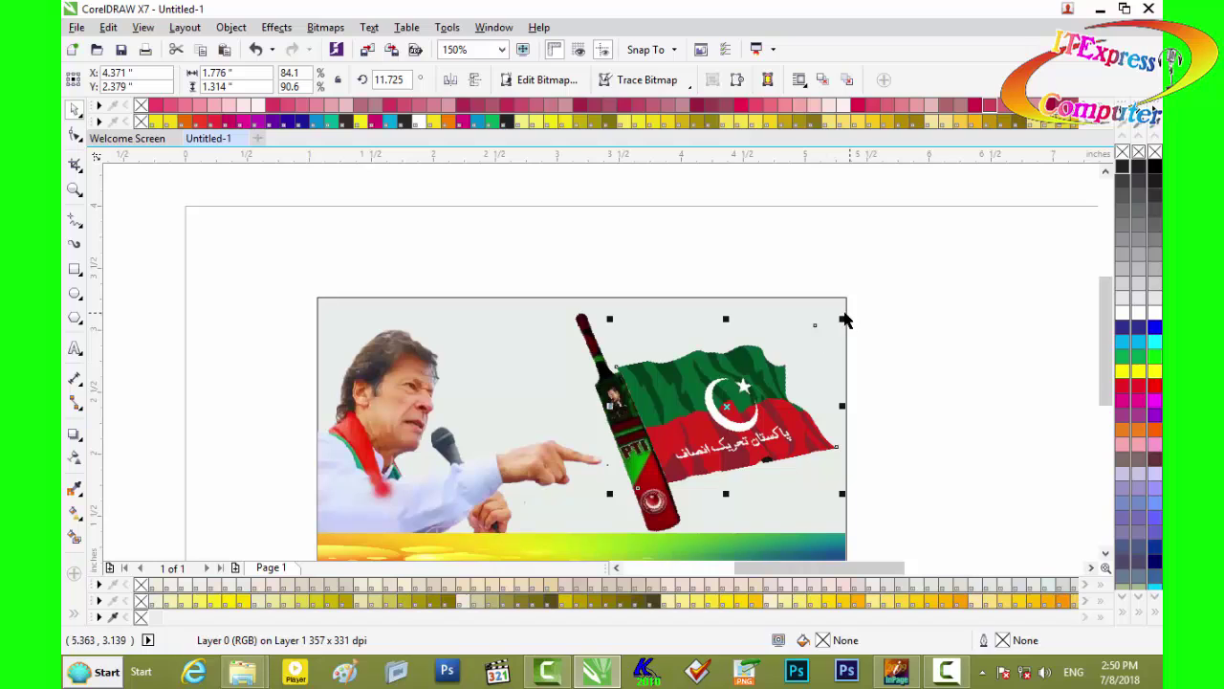
drag(842, 318, 882, 288)
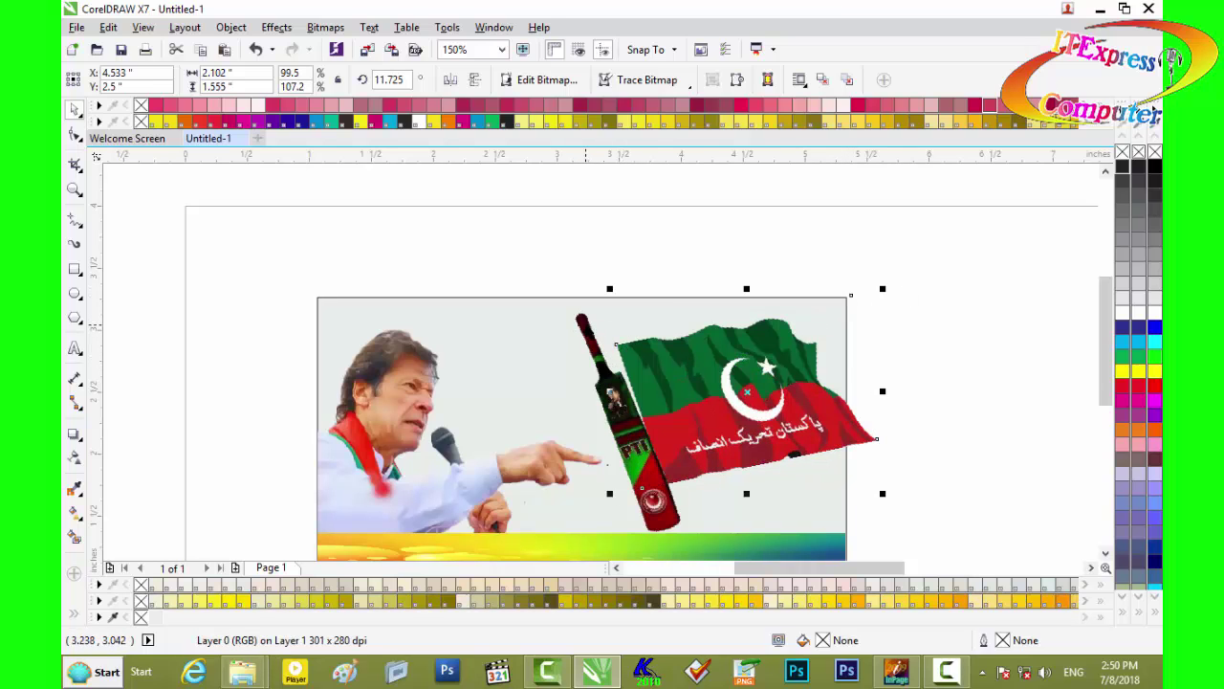
click(612, 346)
click(784, 395)
click(796, 392)
drag(748, 286, 724, 292)
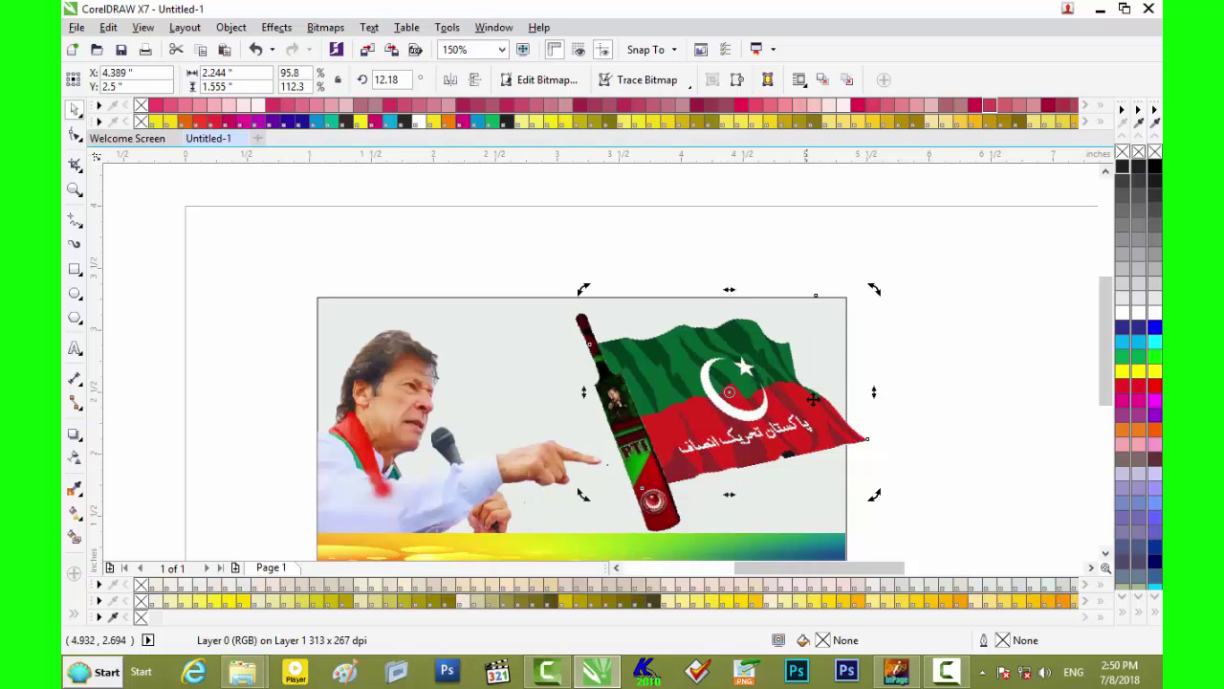
drag(874, 392, 838, 393)
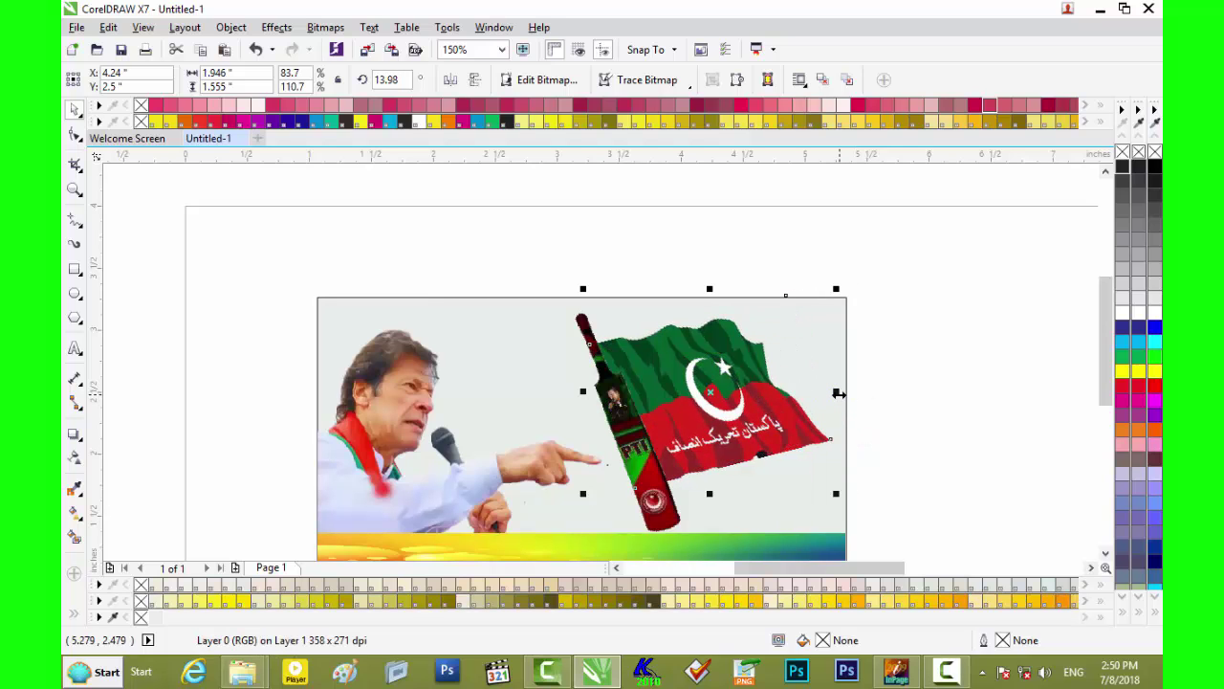
click(923, 390)
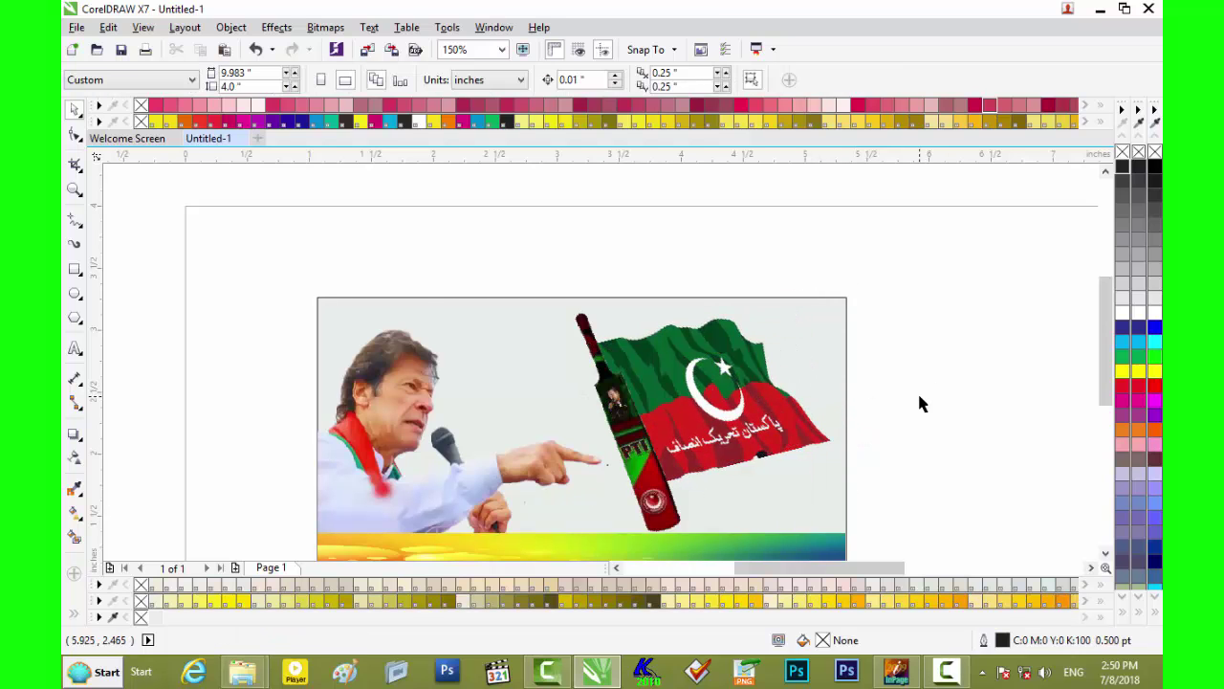
drag(1105, 347, 1102, 408)
Move the woman candidate's portrait onto the flag at the banner's right end
key(F3)
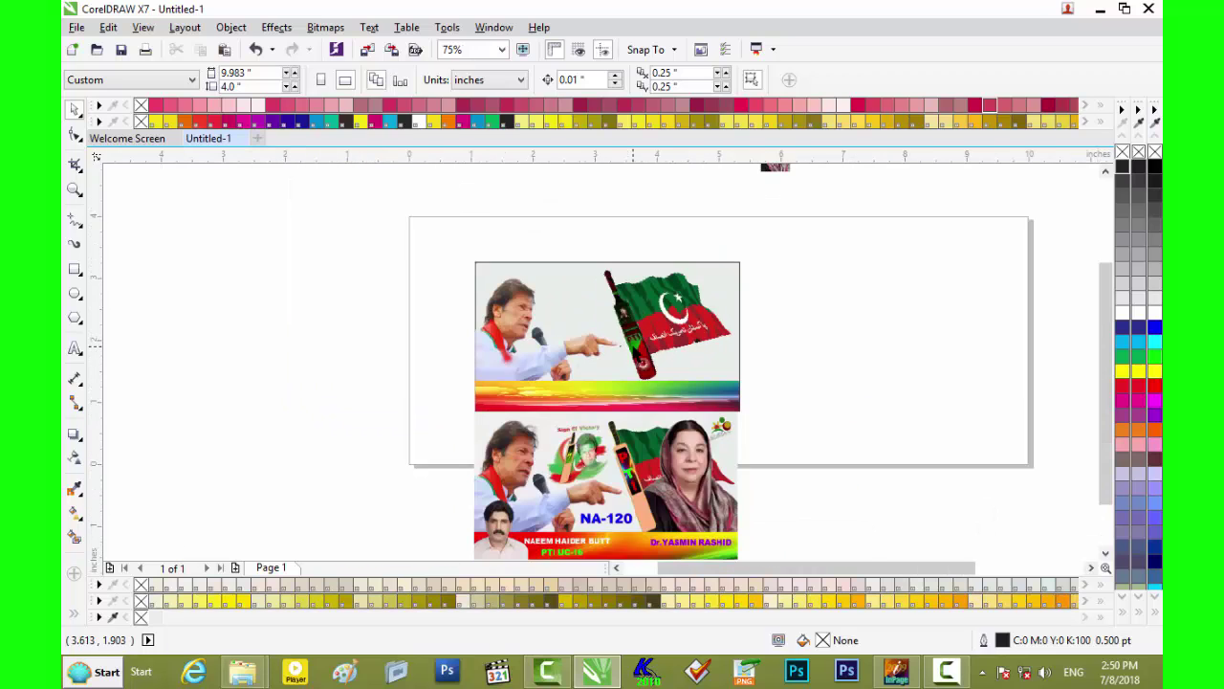
key(F3)
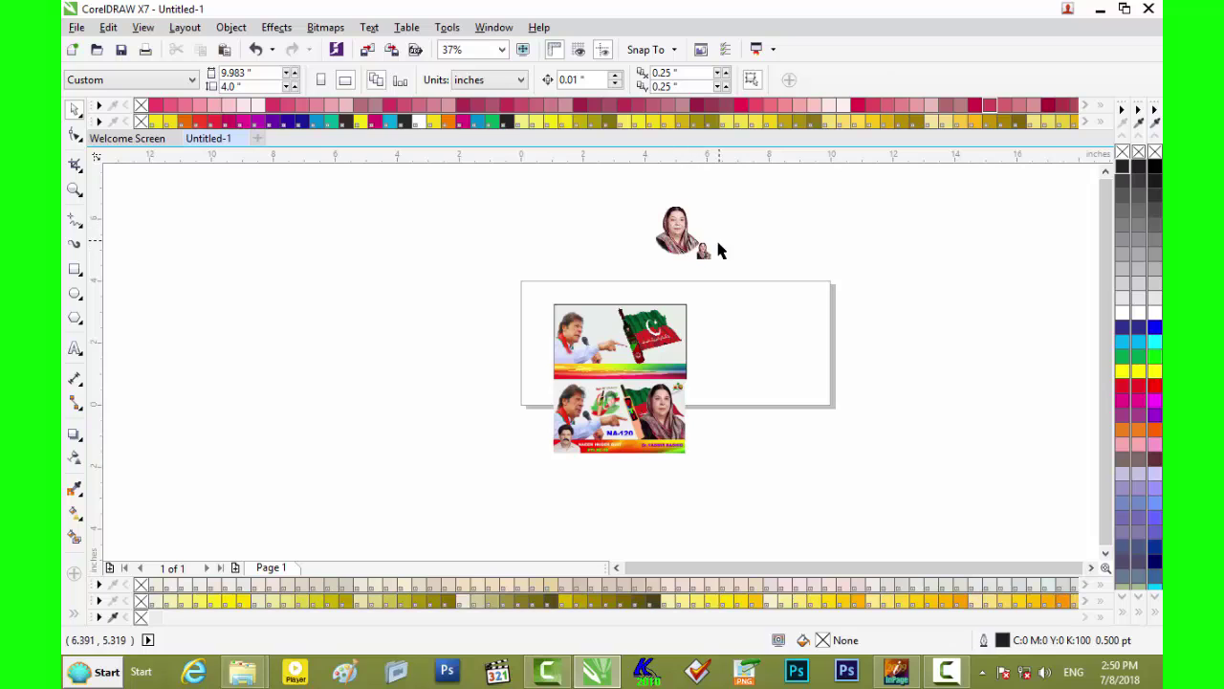
drag(706, 258, 662, 351)
scroll(662, 350, up, 2)
scroll(661, 350, up, 2)
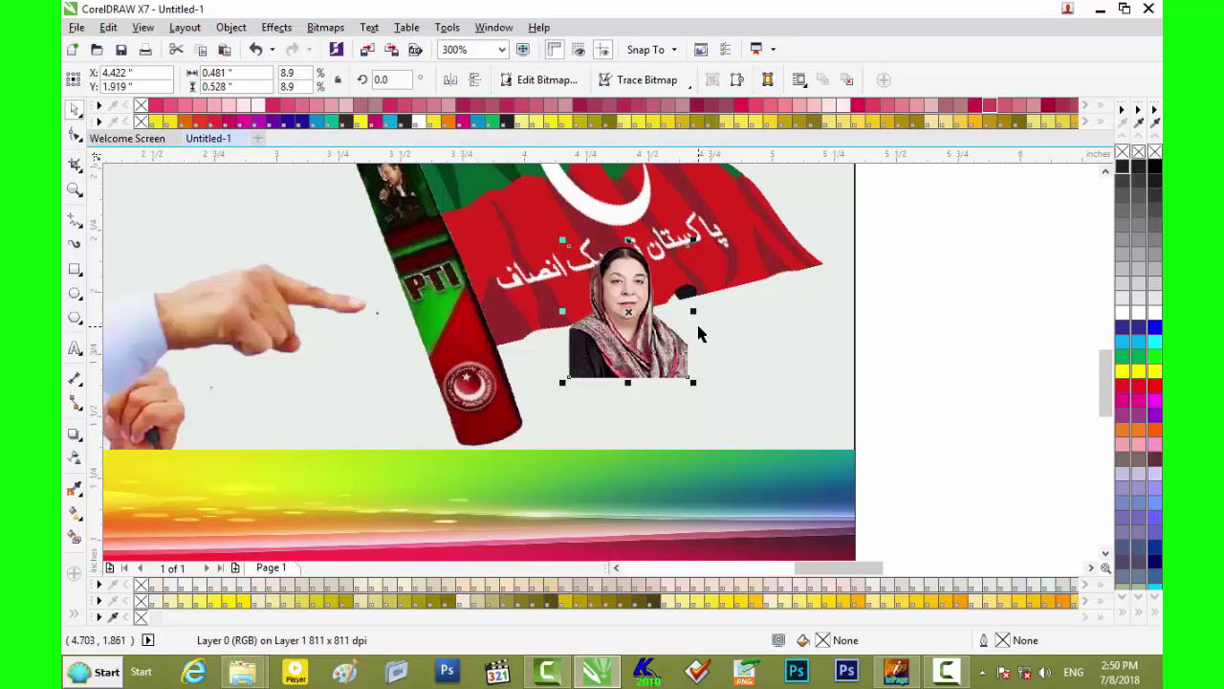
scroll(1103, 348, up, 3)
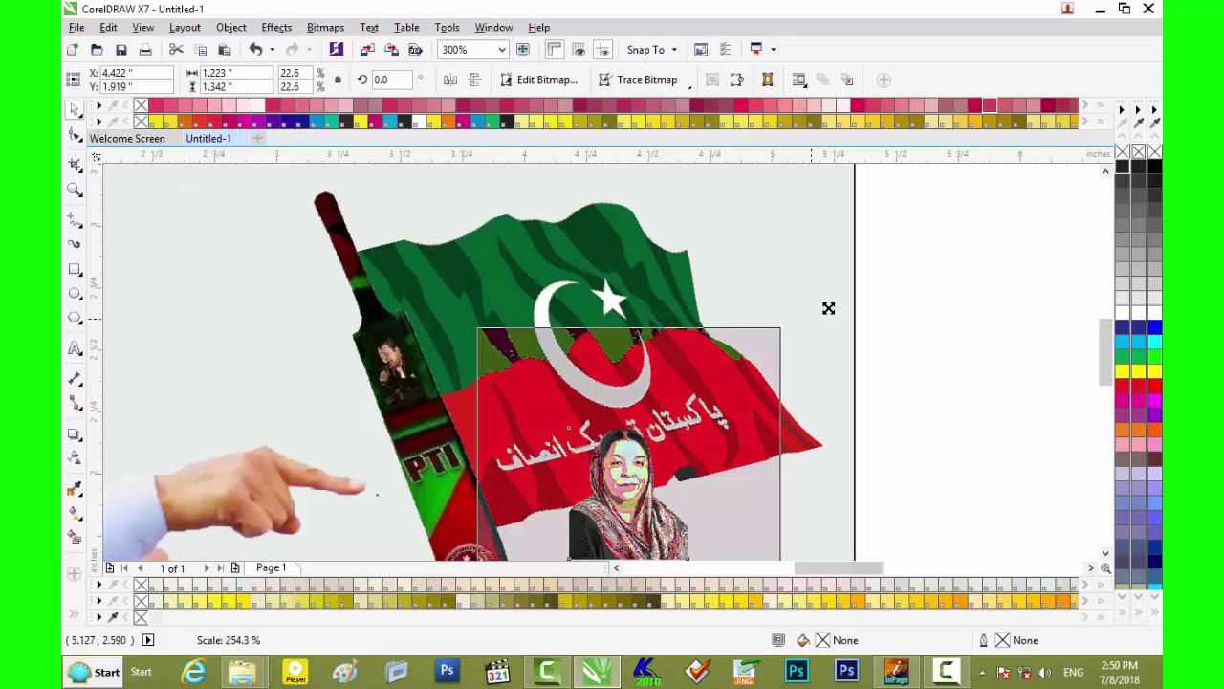
Enlarge and stretch the portrait over the flag toward the banner's right edge
drag(696, 421, 799, 311)
mouse_move(1106, 362)
mouse_down()
mouse_move(1103, 418)
mouse_move(1103, 397)
mouse_up()
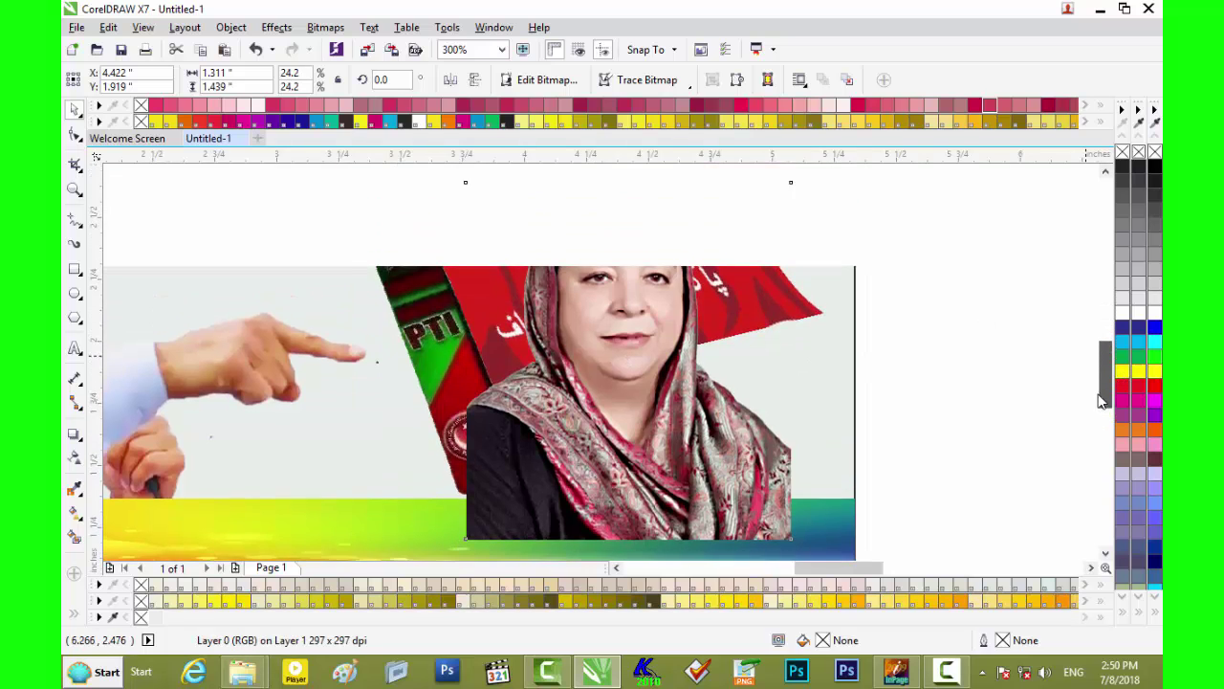
mouse_move(641, 413)
mouse_down()
mouse_move(697, 400)
mouse_move(704, 373)
mouse_up()
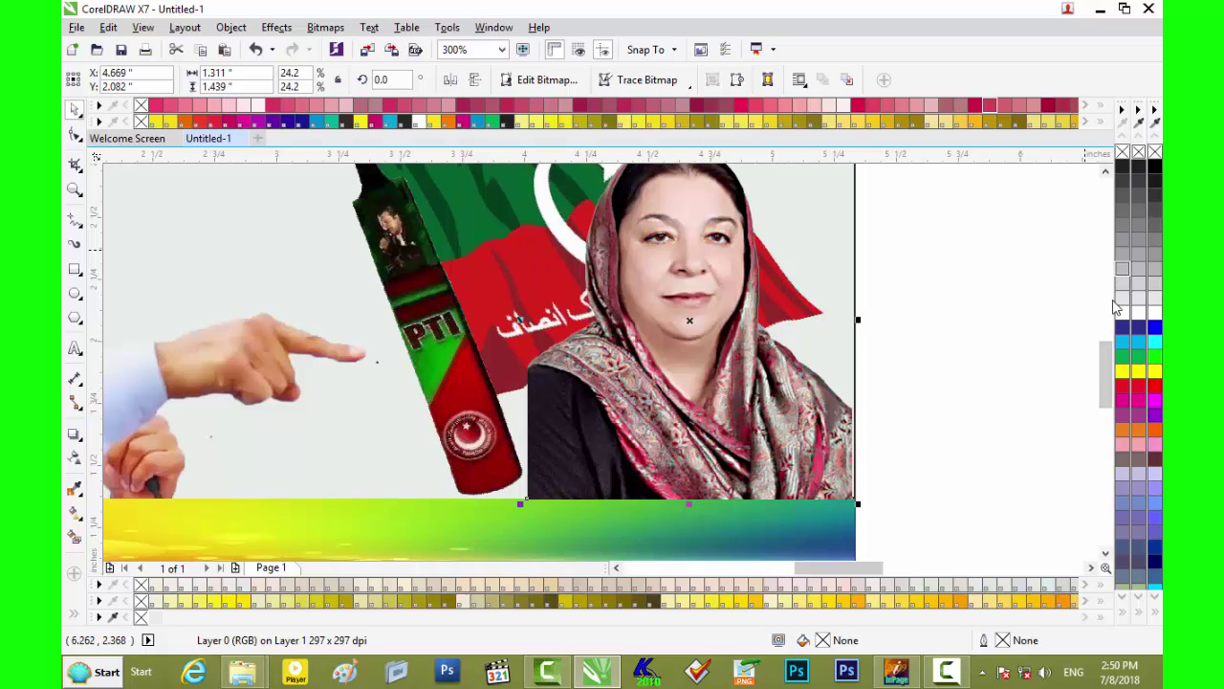
drag(1100, 358, 1103, 331)
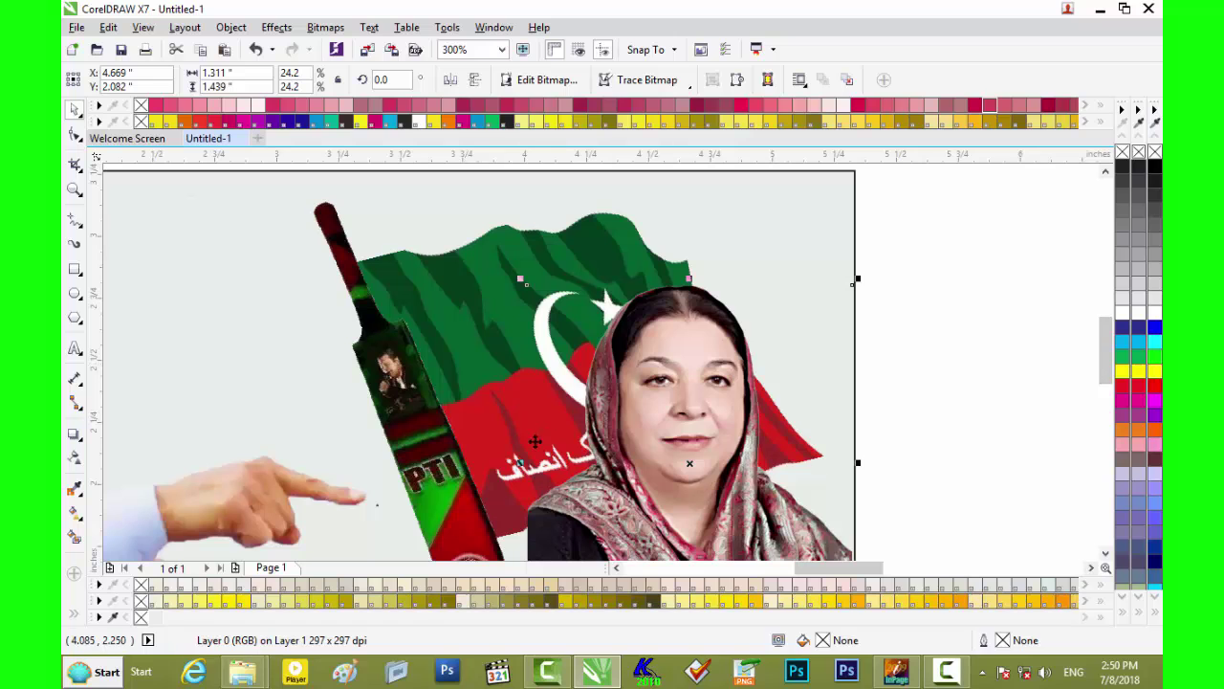
drag(523, 466, 478, 469)
drag(1103, 350, 1103, 373)
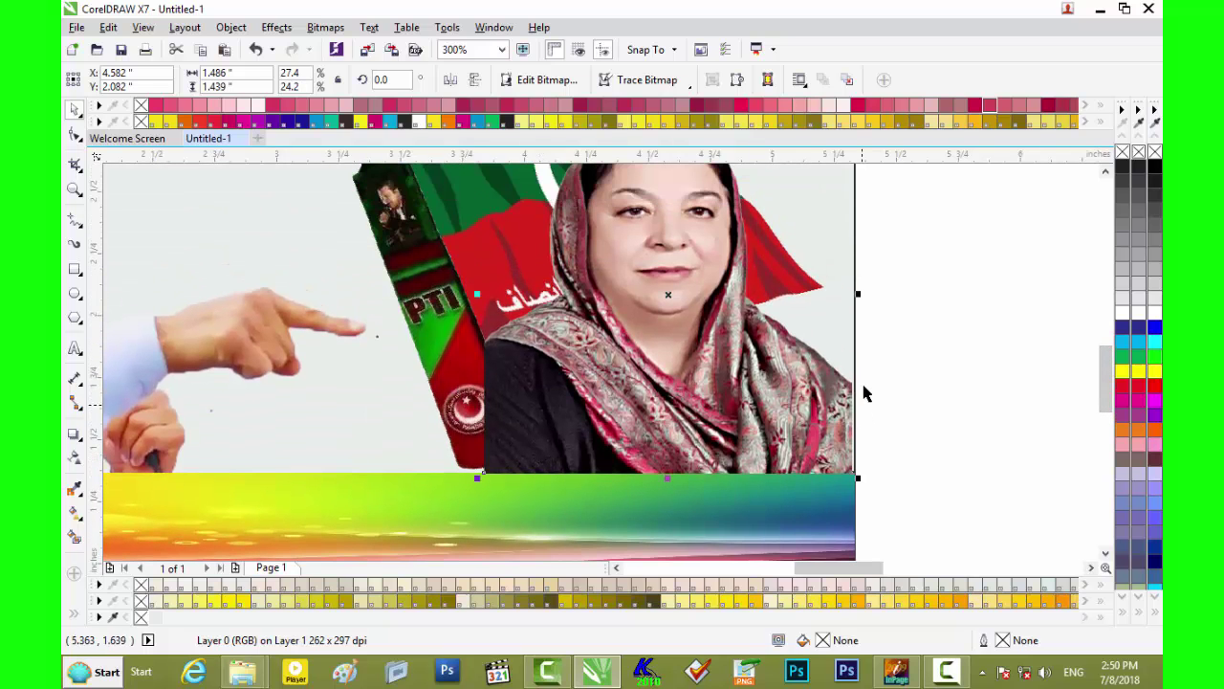
drag(860, 294, 867, 299)
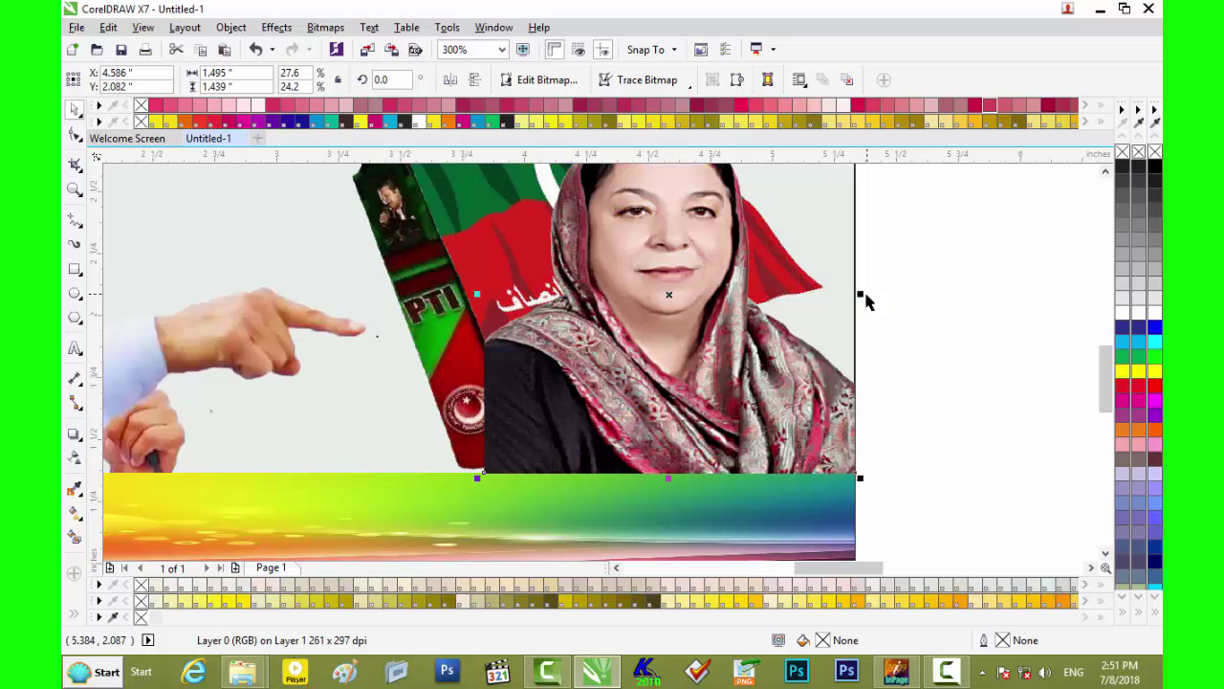
Reselect the portrait and fine-tune it to 1.495 × 1.439 inches above the rainbow strip
scroll(840, 315, down, 2)
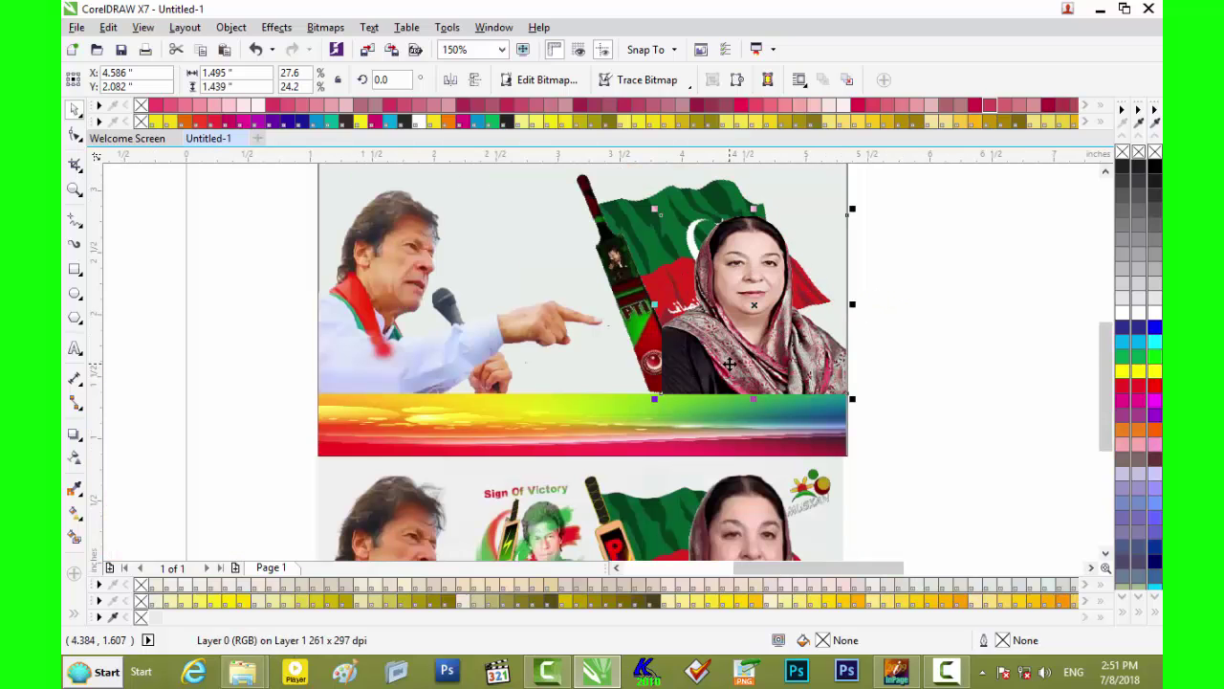
scroll(721, 371, up, 2)
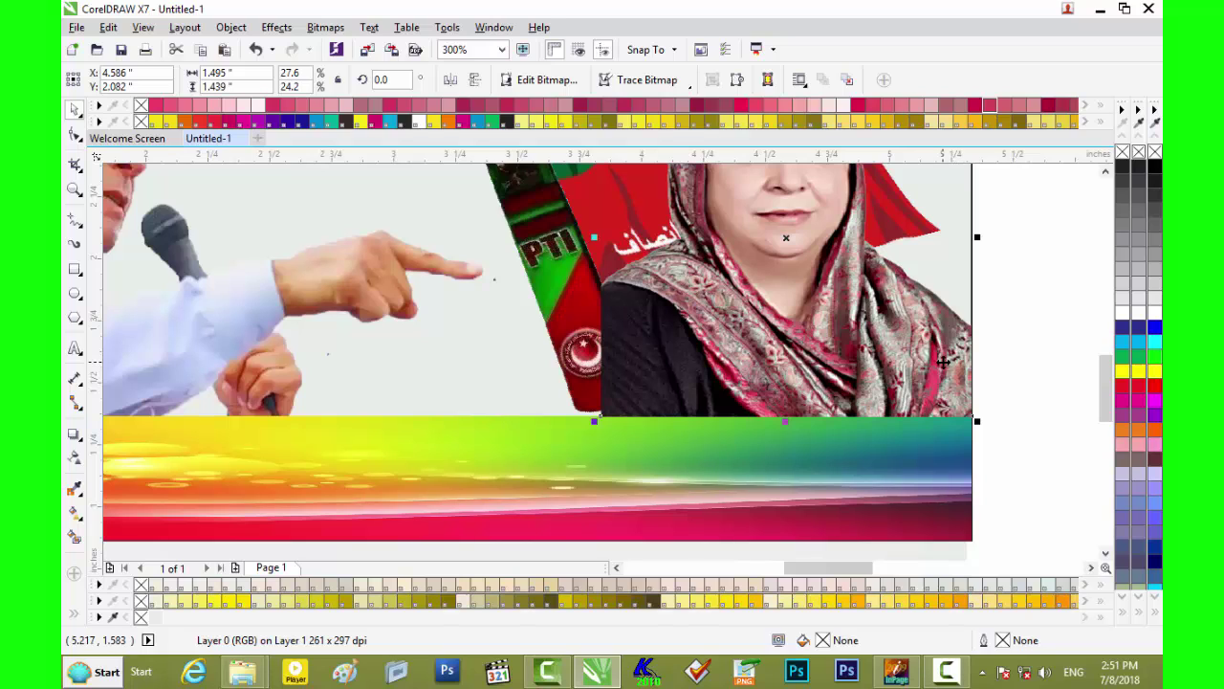
click(858, 465)
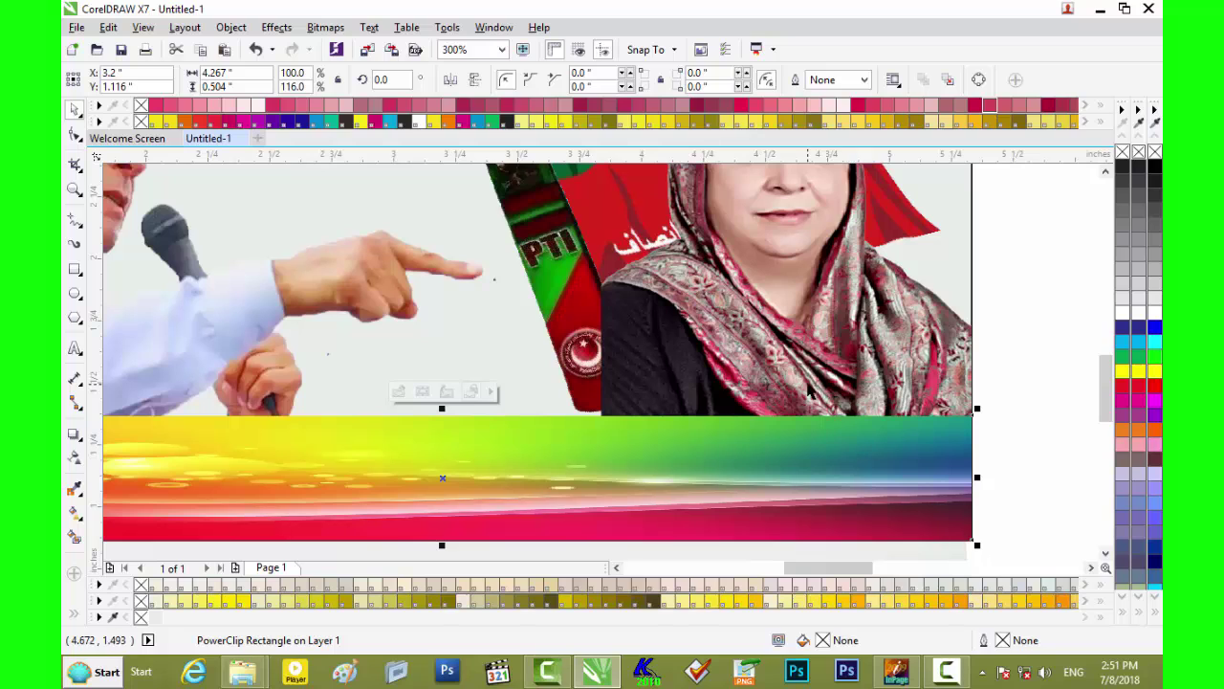
click(811, 359)
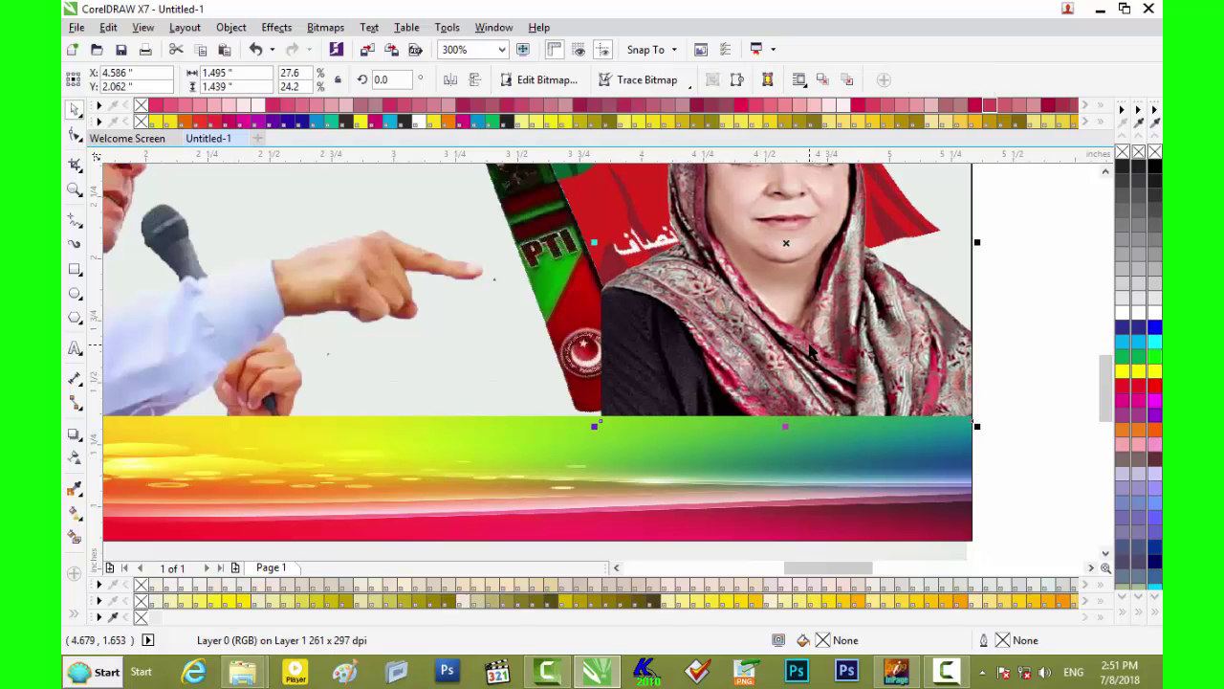
scroll(825, 344, up, 1)
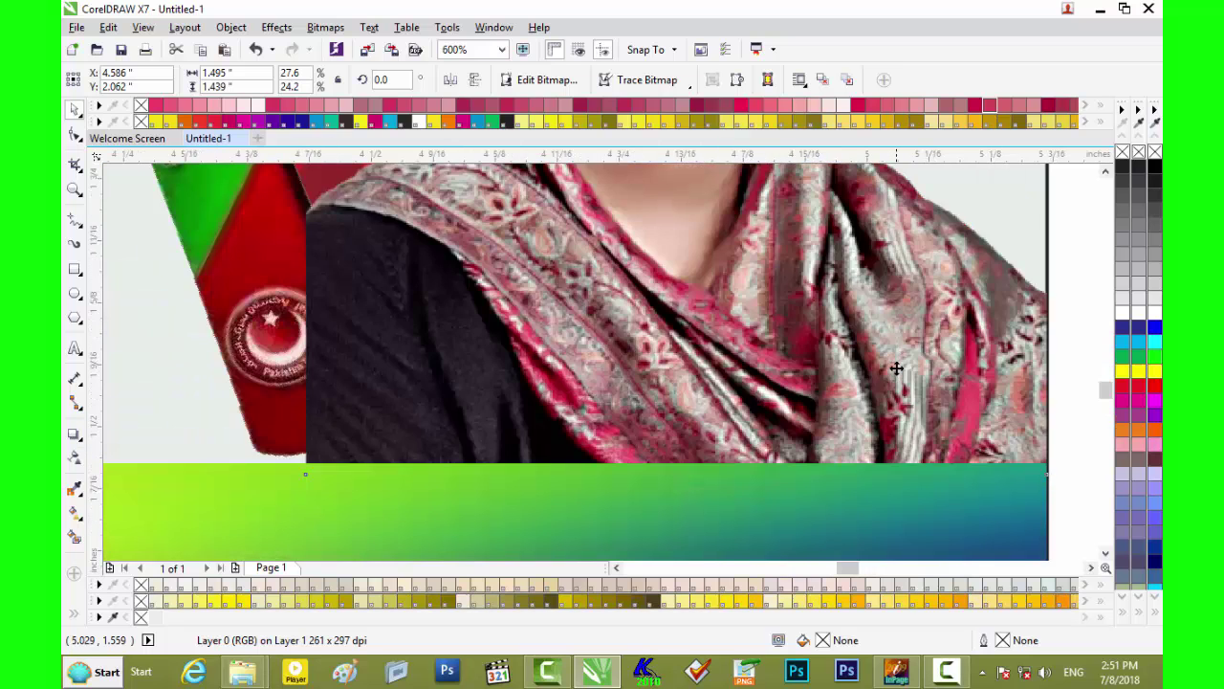
scroll(899, 368, up, 1)
scroll(1014, 418, down, 1)
drag(855, 569, 873, 571)
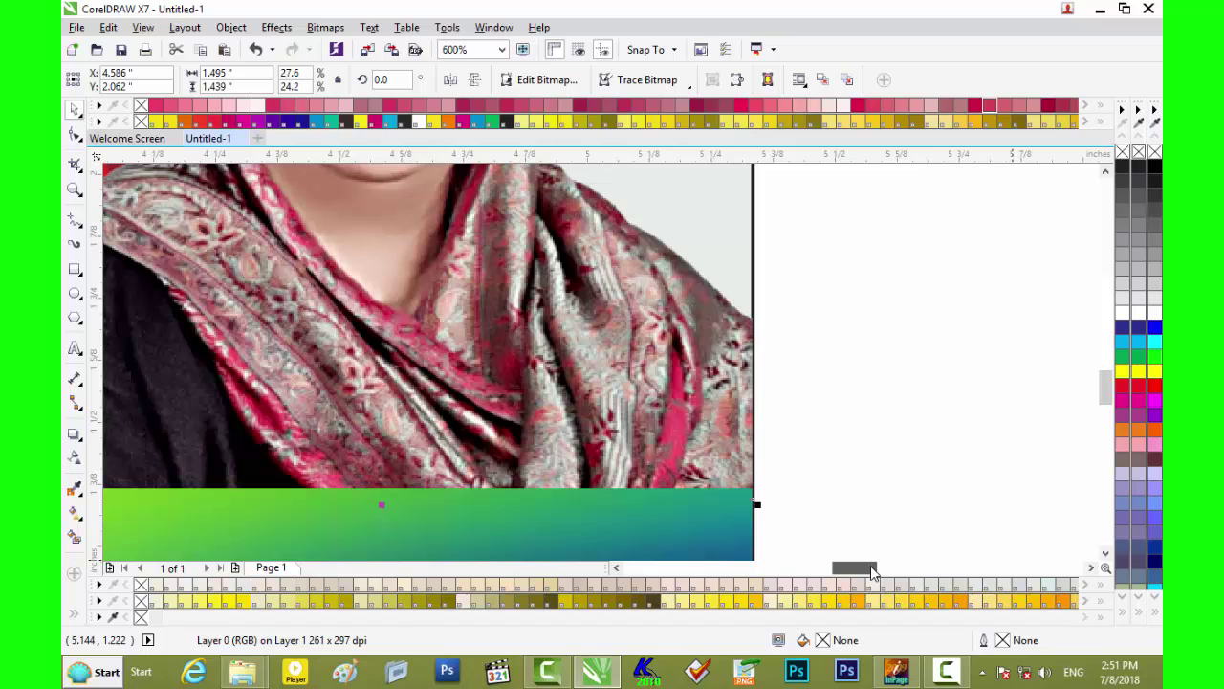
scroll(794, 467, down, 2)
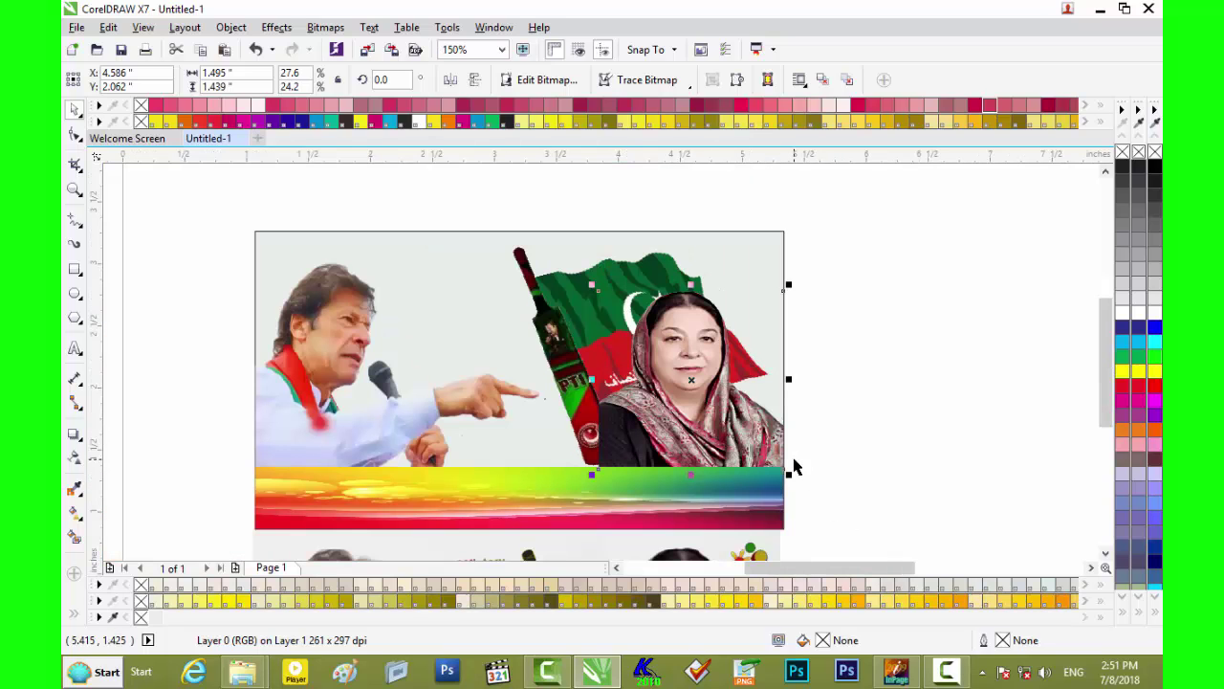
Bring the flag and bat in front of the portrait and nudge them down
click(578, 382)
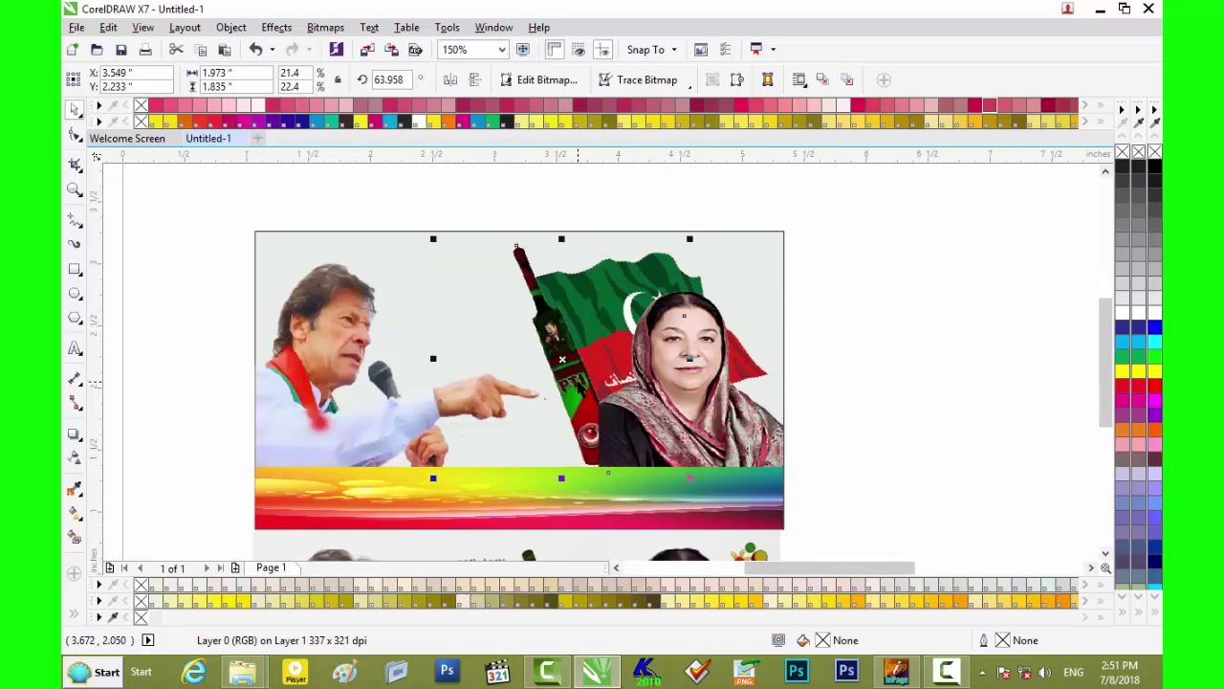
key(shift+Page_Up)
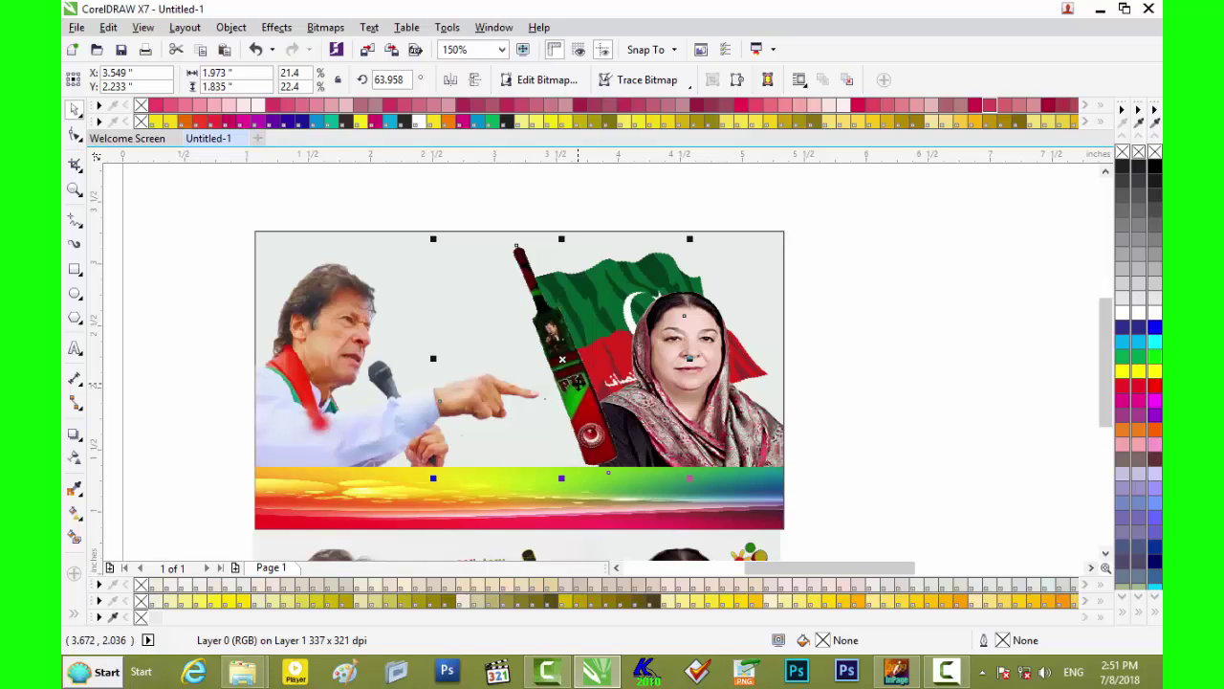
key(Down)
key(Down)
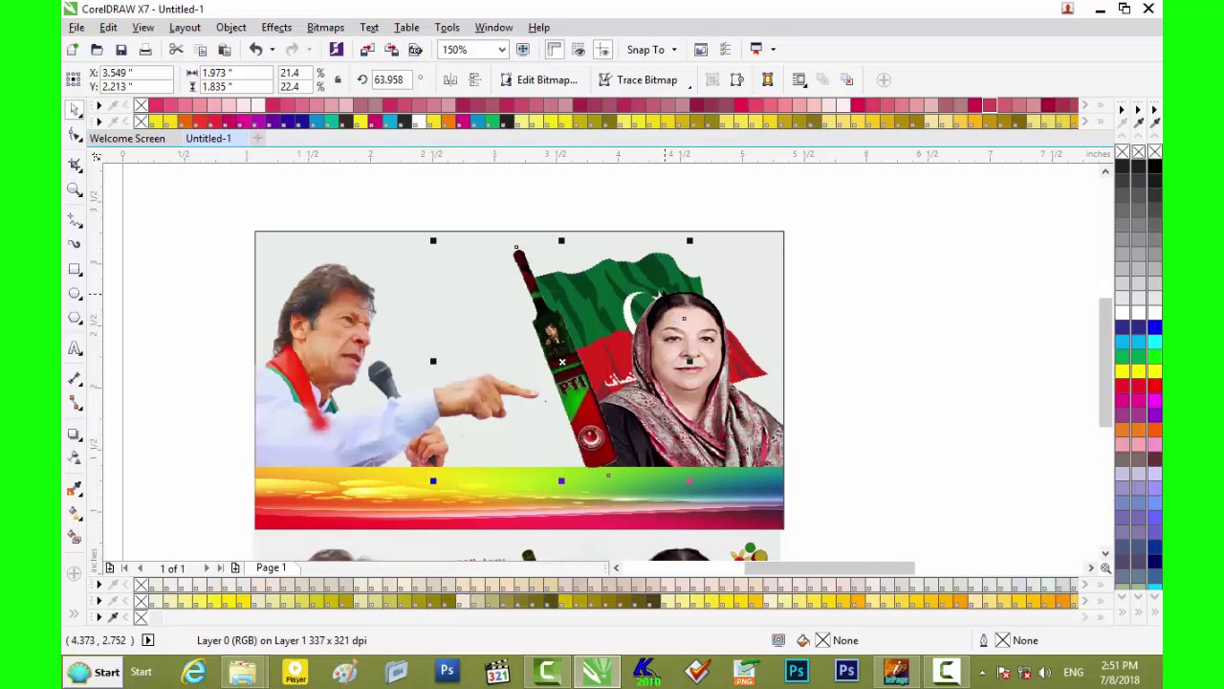
Stretch the woman's portrait slightly wider
click(667, 272)
drag(773, 324, 785, 324)
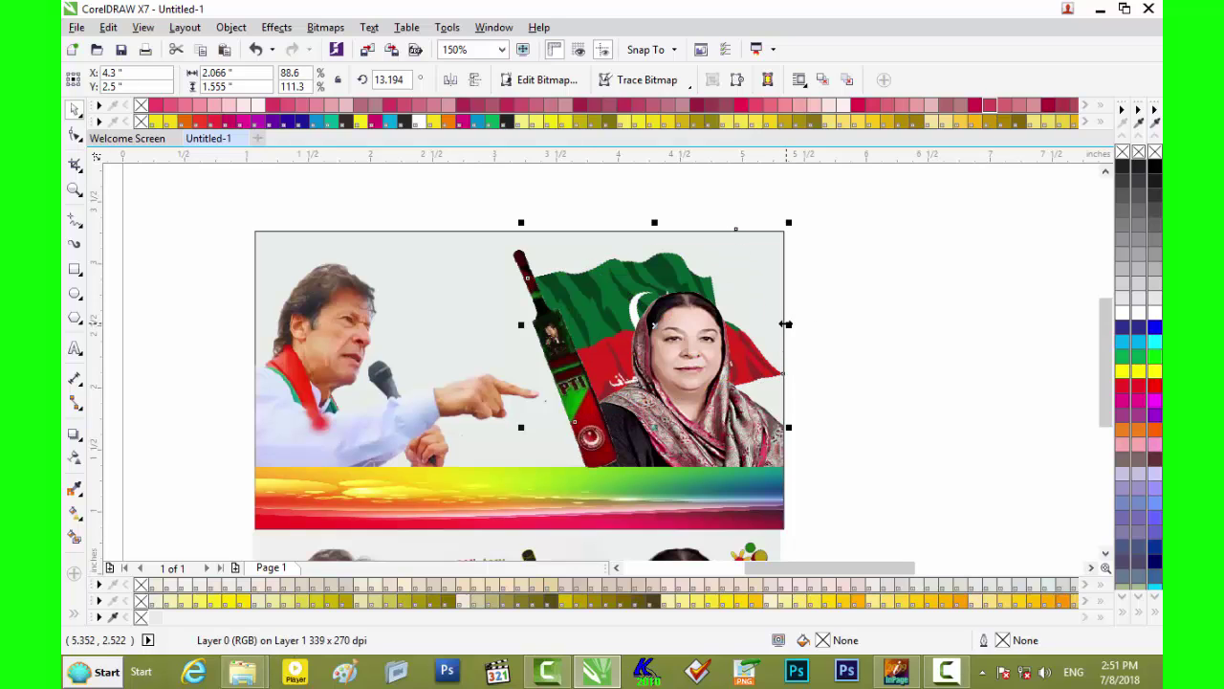
click(930, 344)
scroll(820, 349, down, 2)
scroll(822, 362, up, 2)
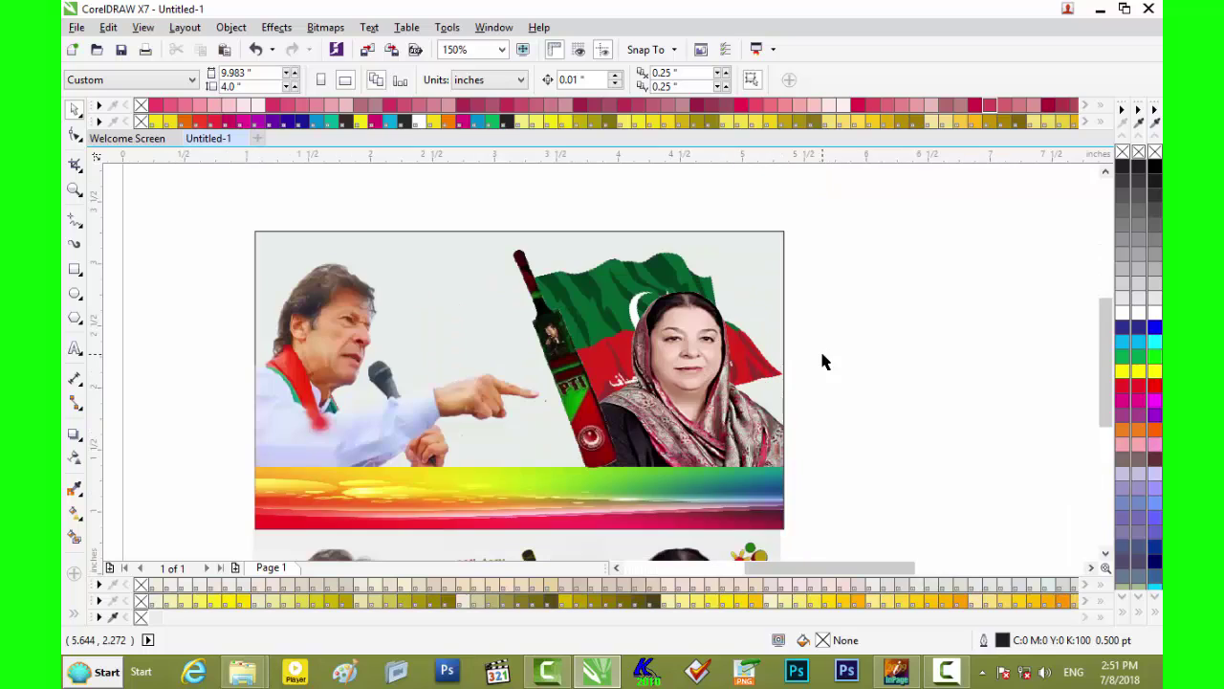
mouse_move(1102, 335)
mouse_down()
mouse_move(1104, 394)
mouse_move(1098, 309)
mouse_up()
Delete the reference design below the banner
click(708, 466)
key(Delete)
scroll(742, 377, down, 2)
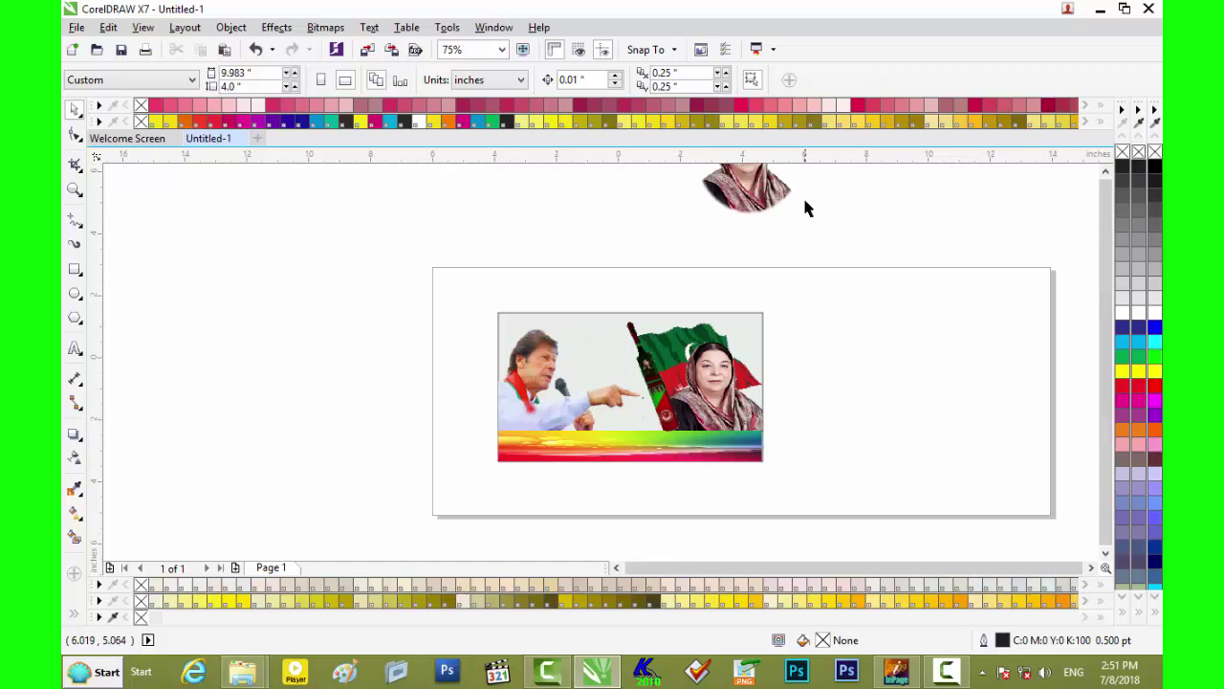
Place the round face cut-out in front of the rainbow strip, shrunk to about 0.777 × 0.83 inches
drag(745, 192, 620, 461)
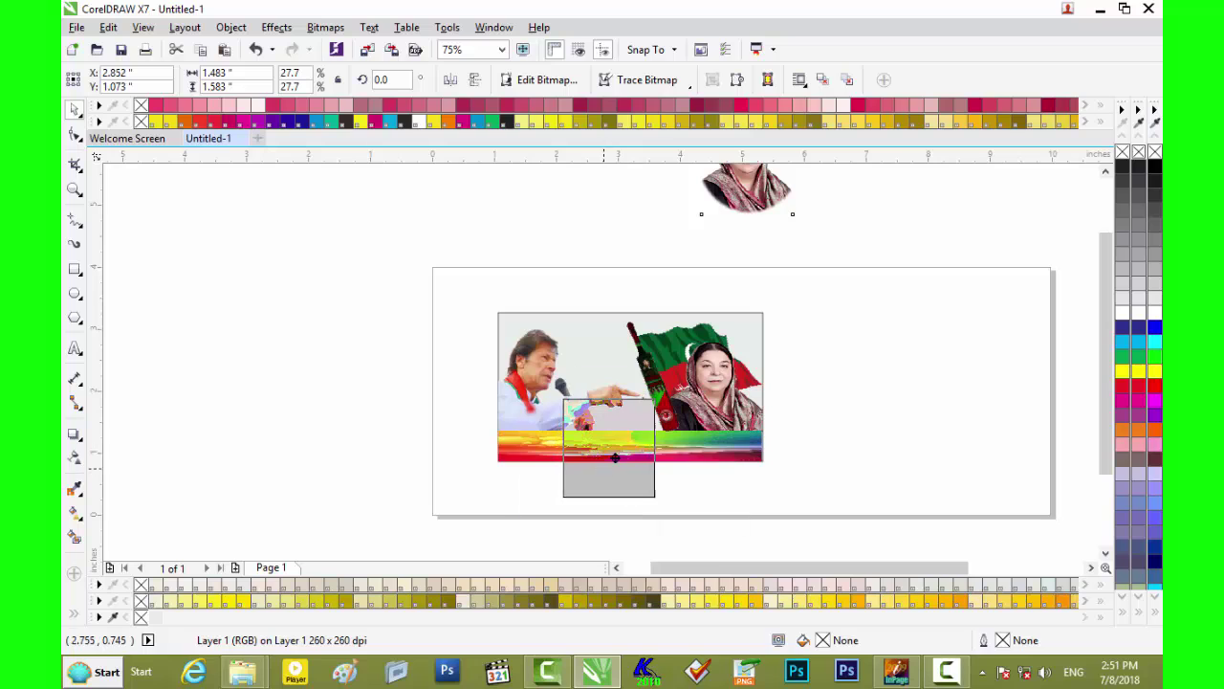
scroll(620, 461, up, 2)
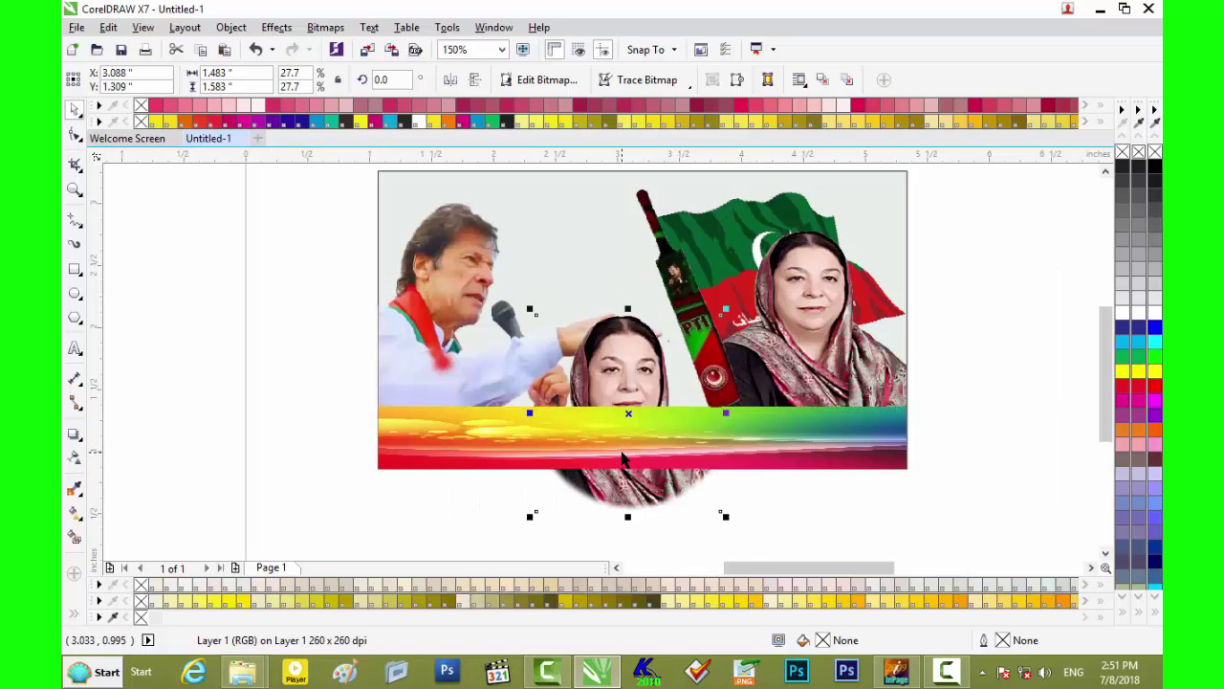
key(shift+Page_Up)
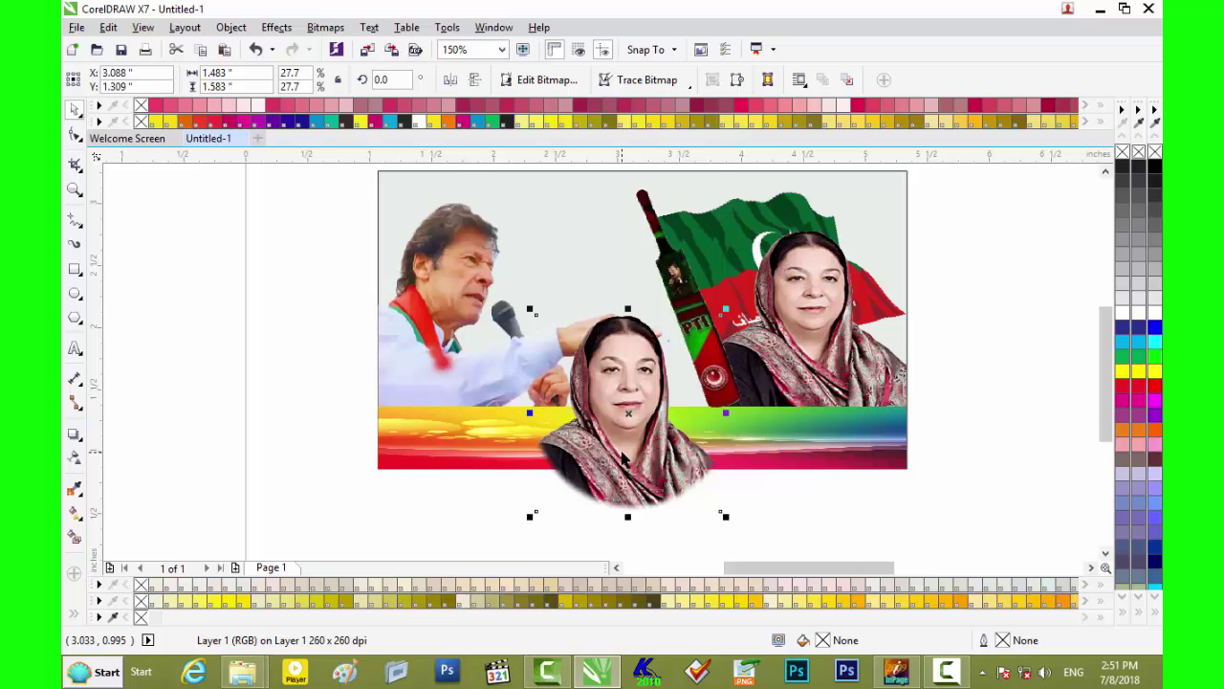
drag(615, 462, 623, 424)
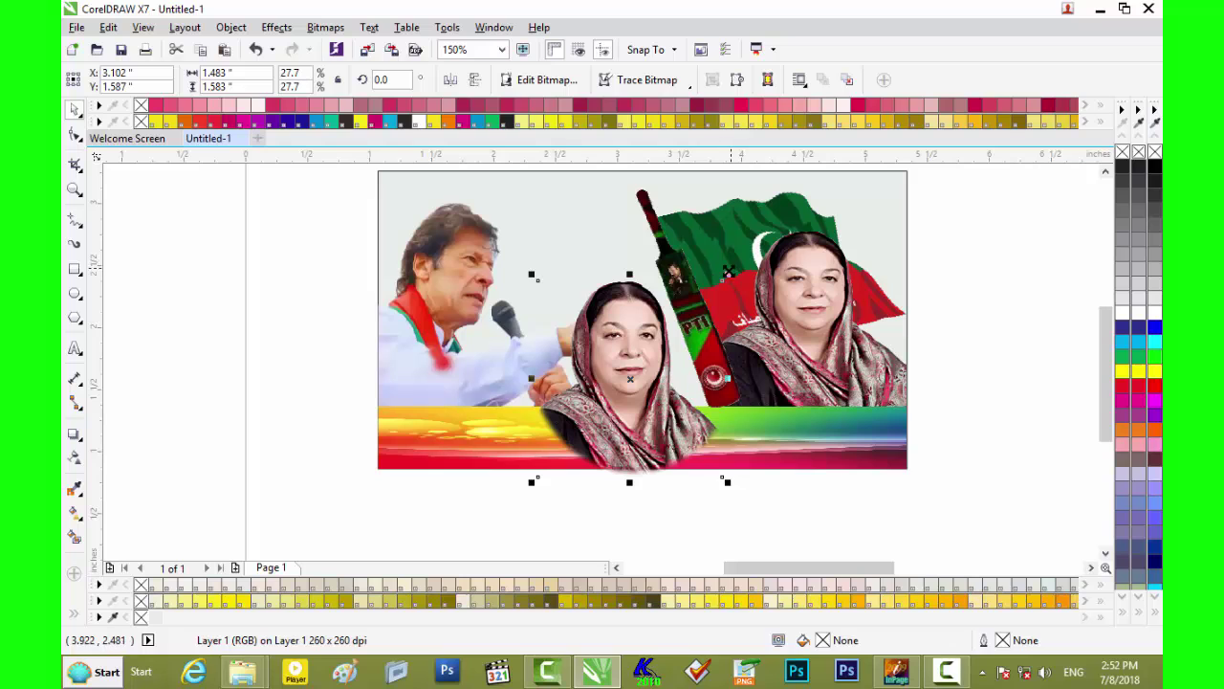
drag(727, 275, 683, 320)
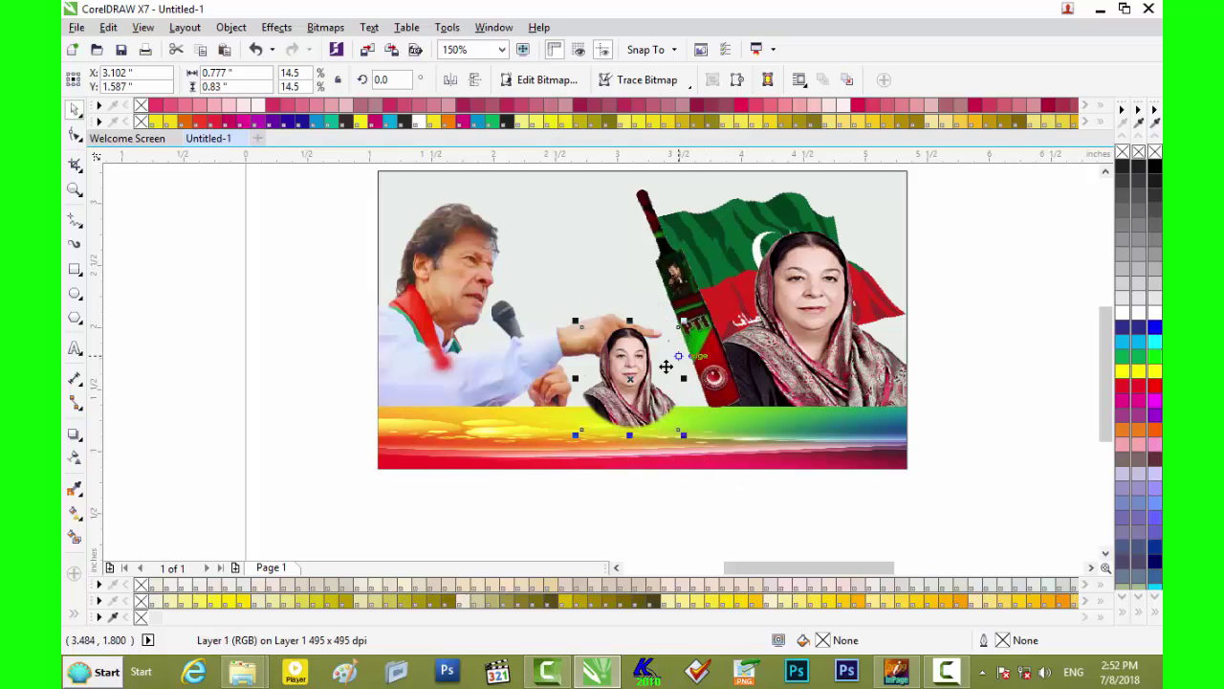
drag(629, 356, 632, 391)
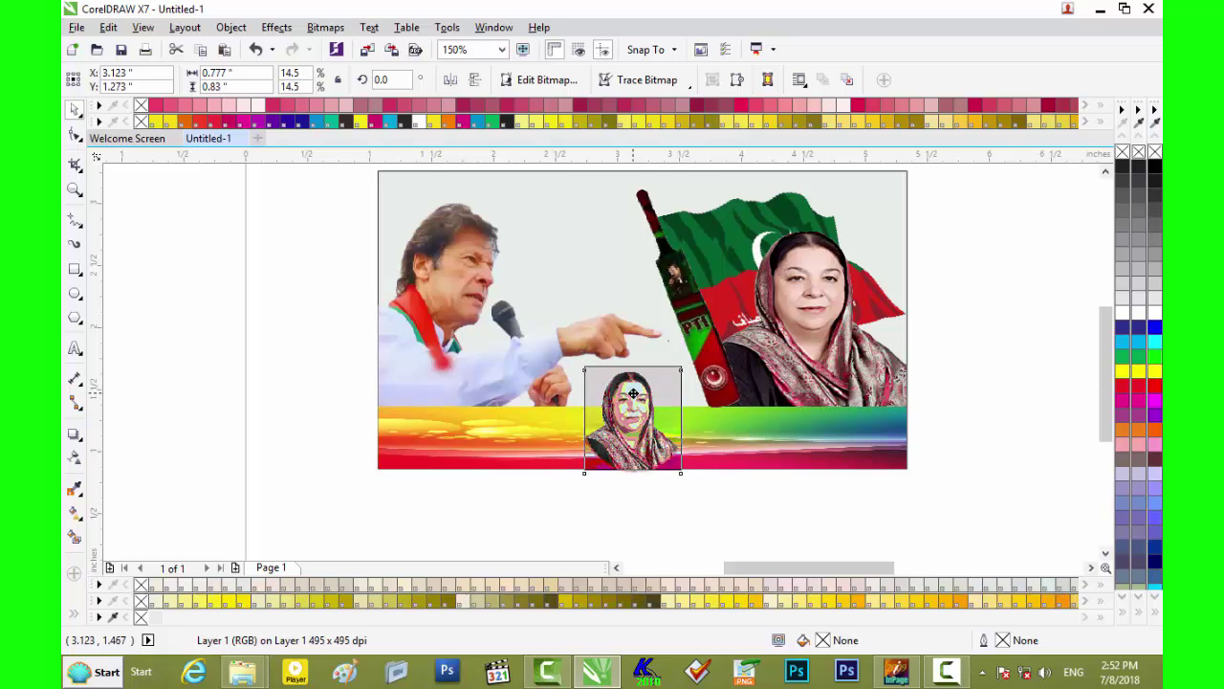
click(949, 486)
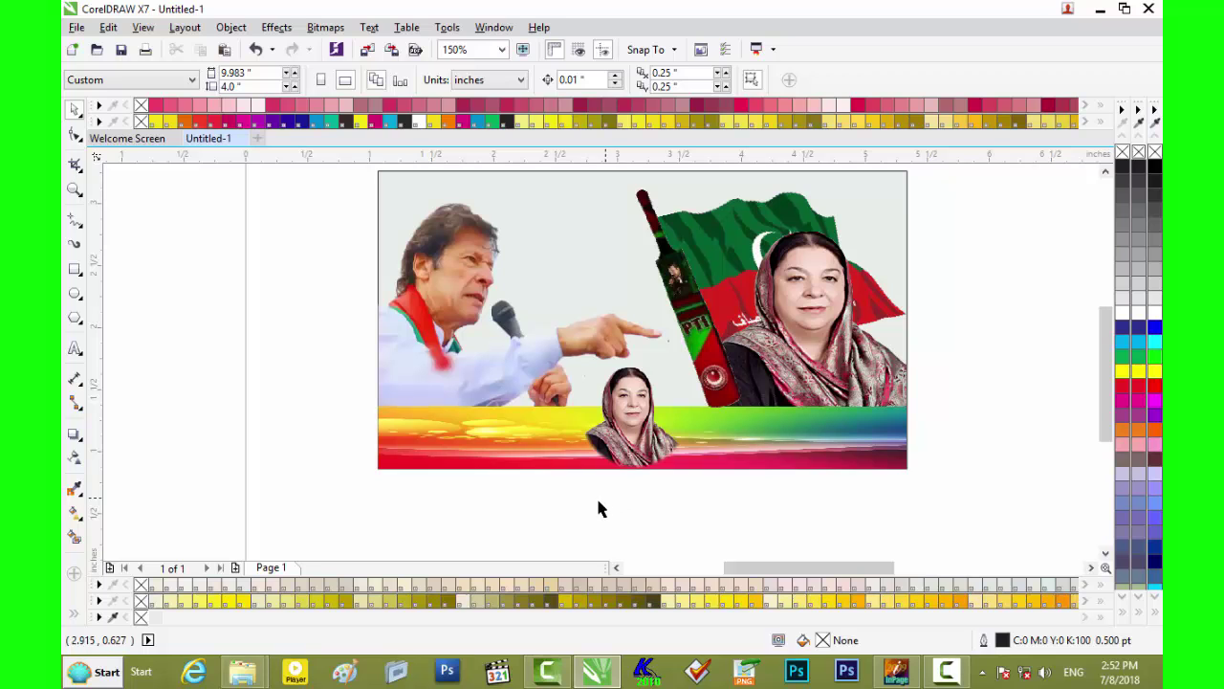
Drag the Sign Of Victory file from the NA .125 Lahore folder toward CorelDRAW
click(243, 672)
mouse_move(243, 672)
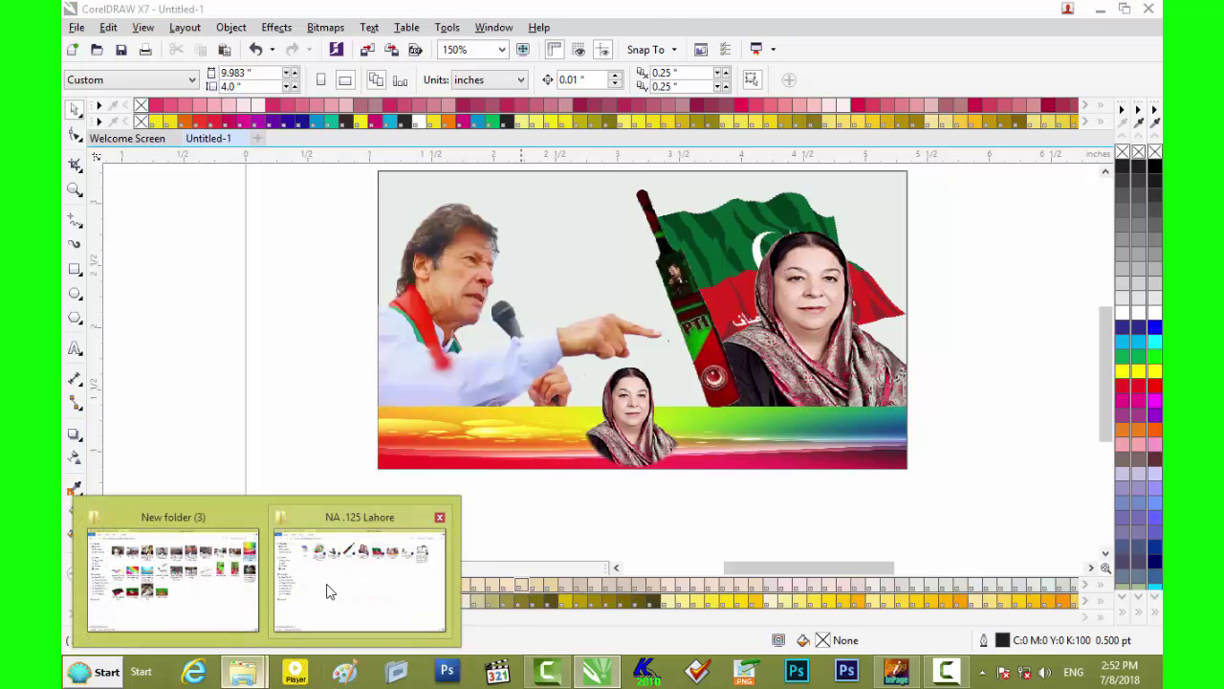
click(329, 587)
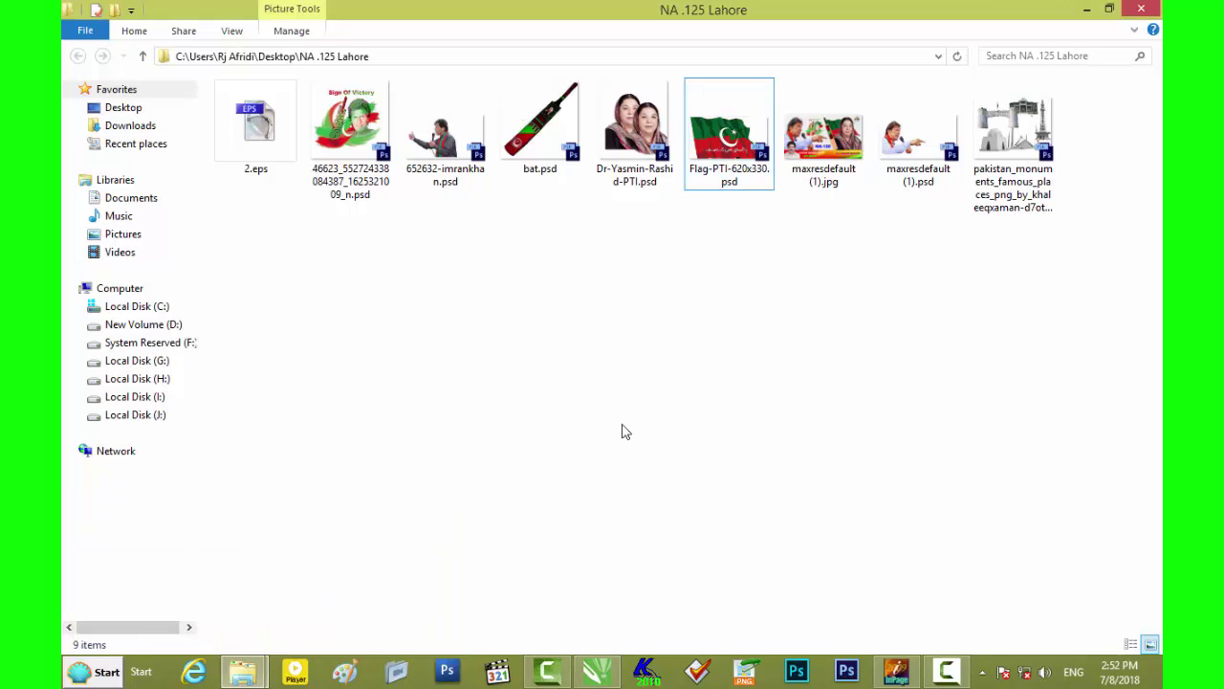
drag(350, 134, 597, 677)
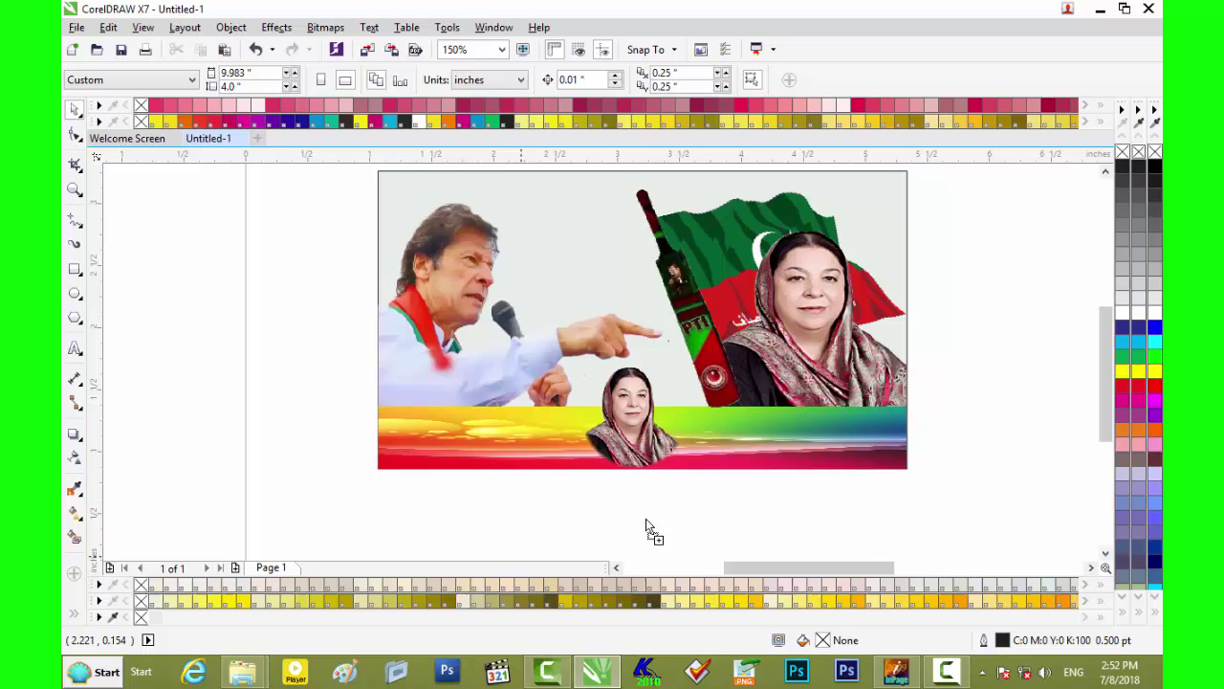
Drop the Sign Of Victory image on the banner and shrink it to under an inch
drag(597, 677, 647, 533)
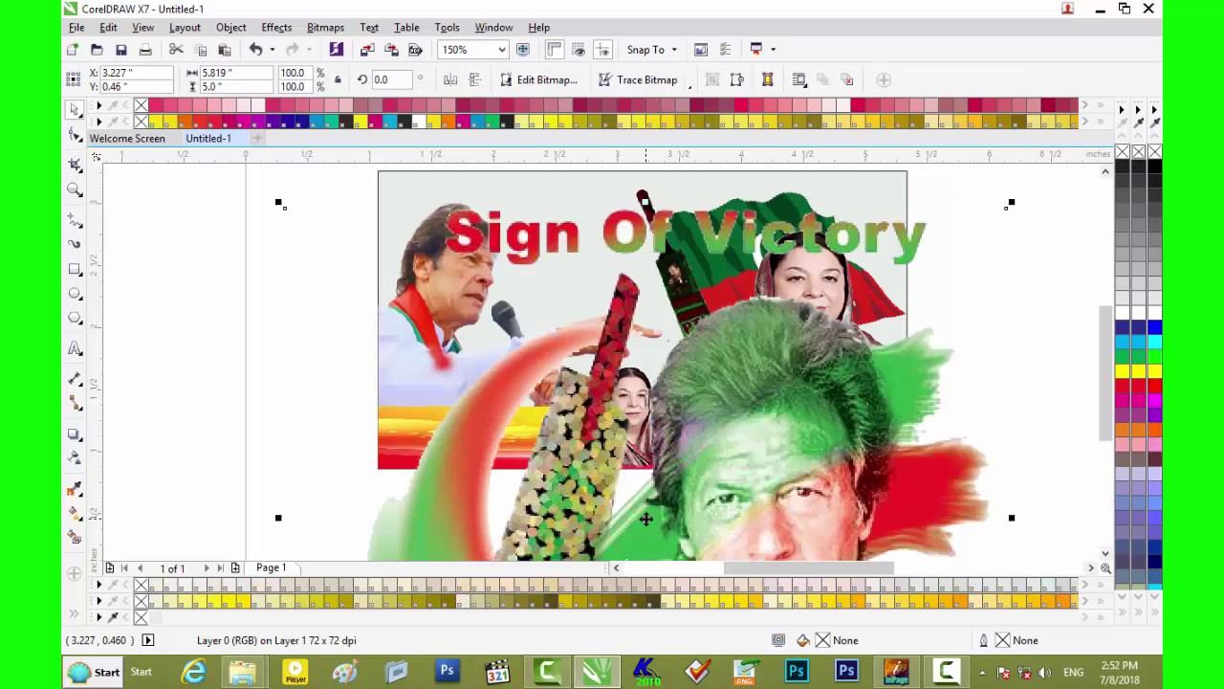
mouse_move(830, 358)
mouse_down()
mouse_move(680, 500)
mouse_move(608, 379)
mouse_up()
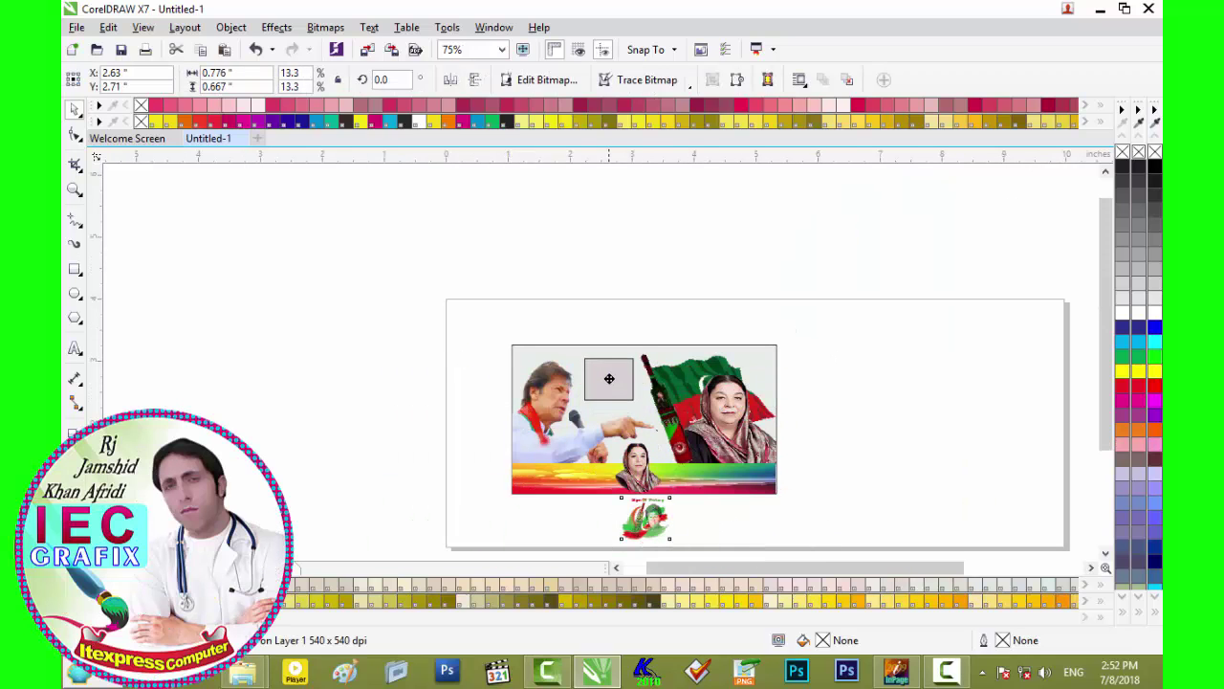
scroll(608, 377, up, 4)
scroll(609, 377, up, 2)
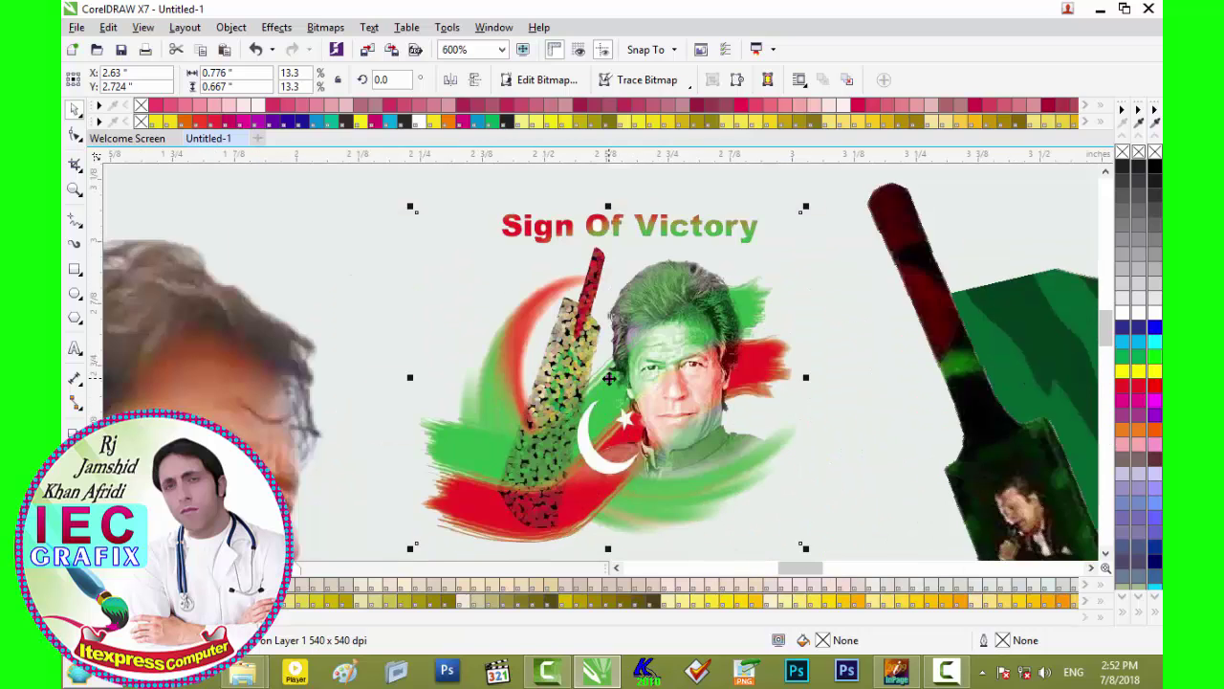
scroll(608, 378, down, 2)
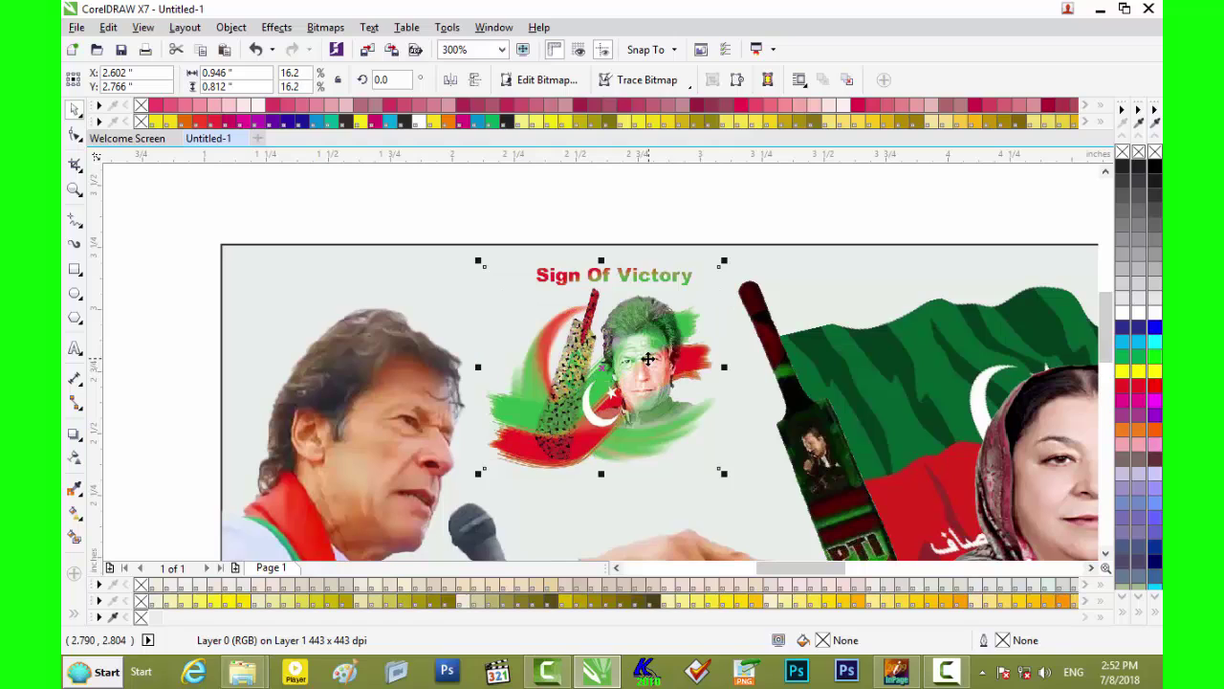
scroll(648, 358, down, 2)
scroll(649, 358, down, 2)
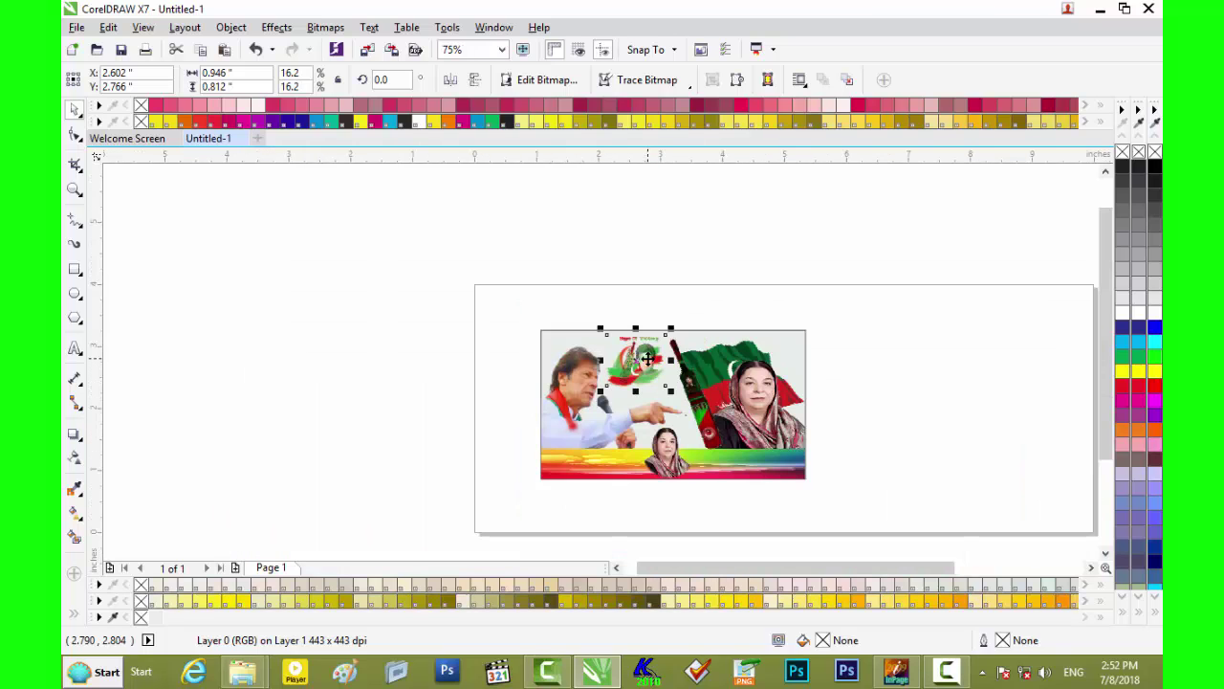
Delete the small face portrait from the rainbow strip
click(909, 420)
scroll(910, 420, up, 2)
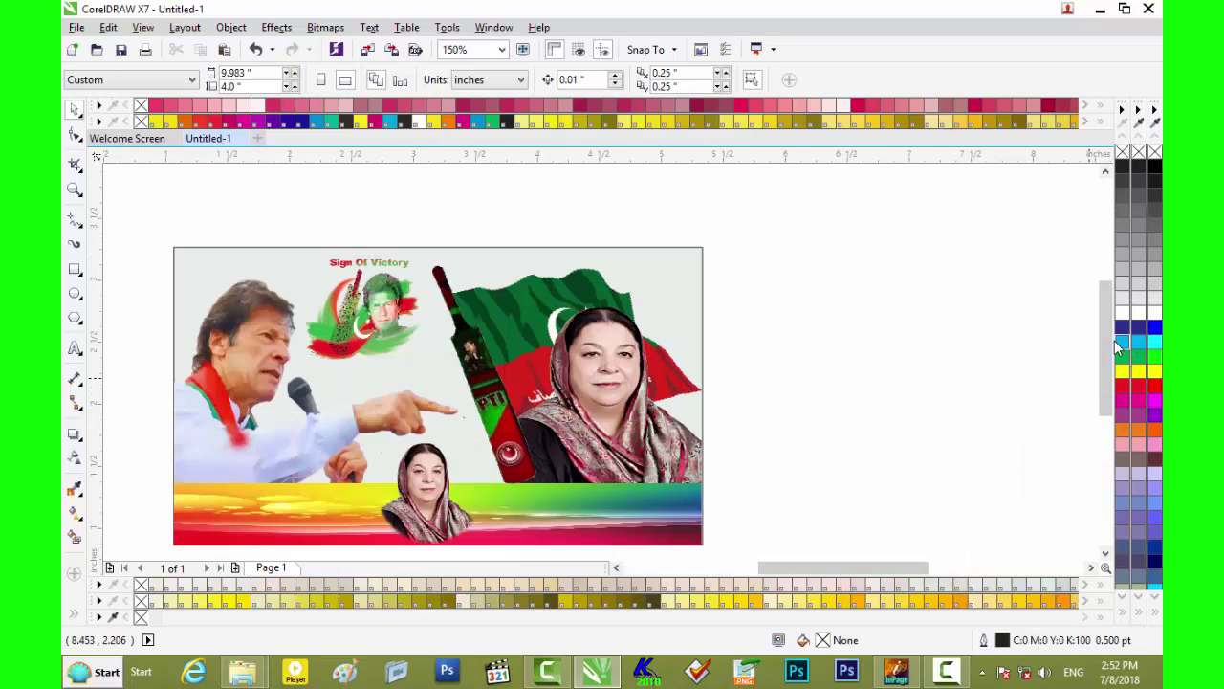
drag(1105, 352, 1105, 412)
click(429, 323)
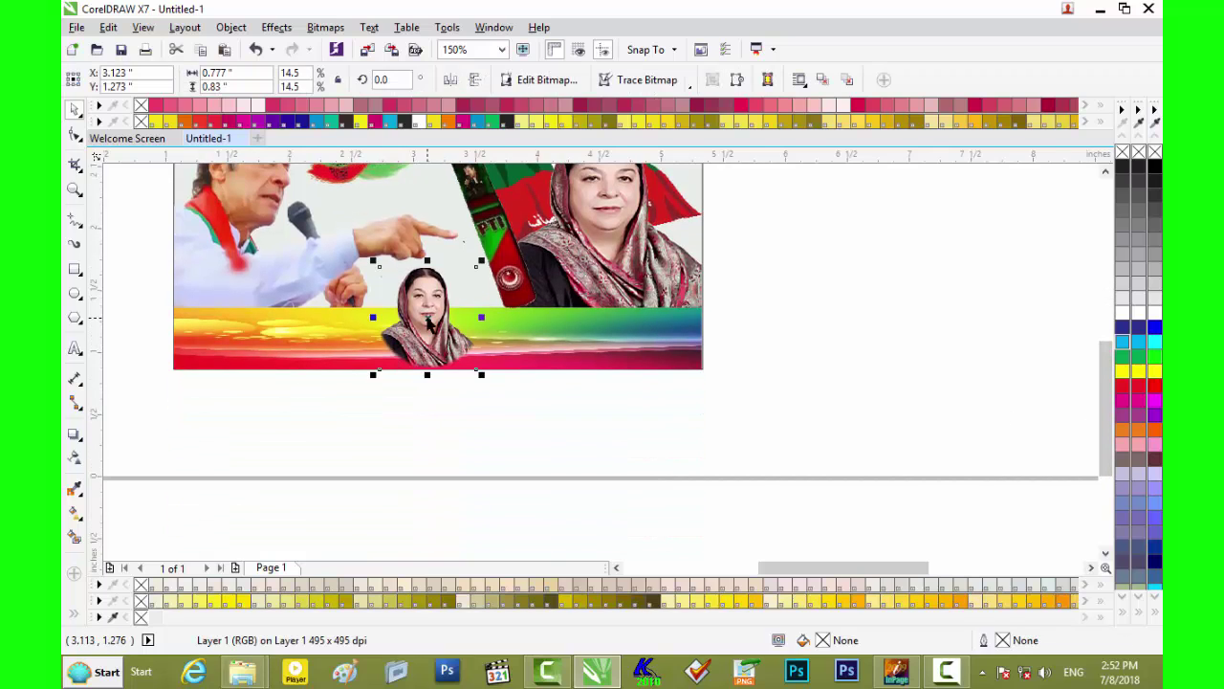
key(Delete)
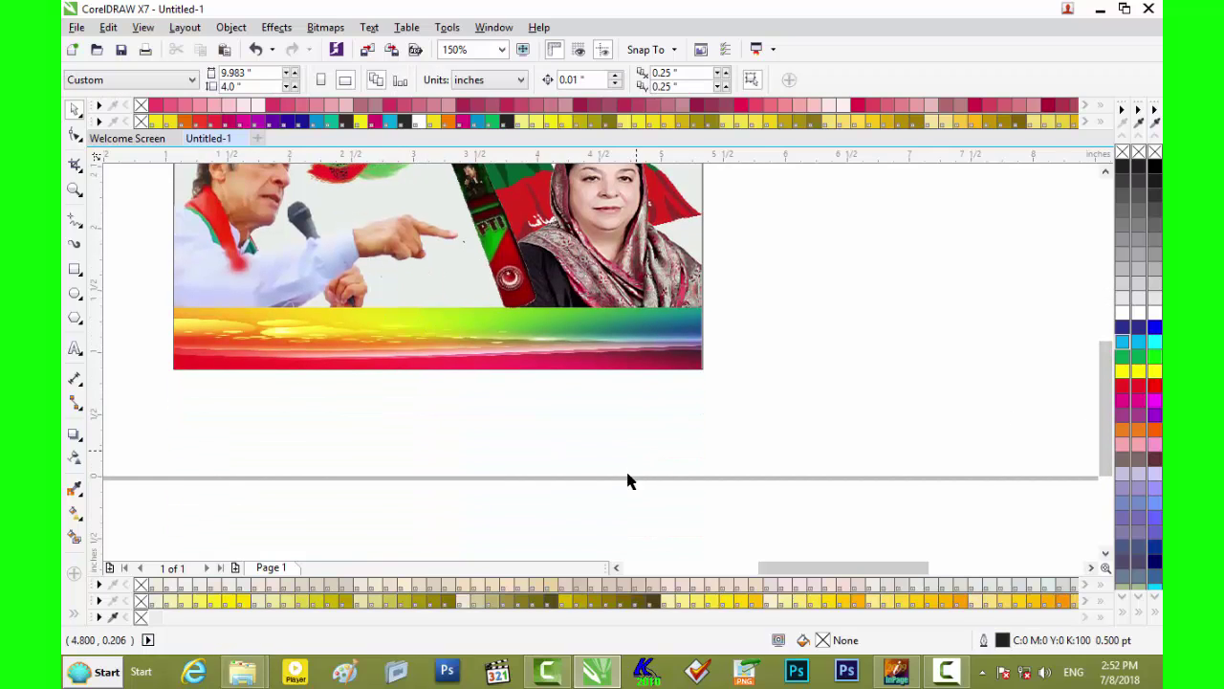
Drag the pakistan_monuments file from the image folder into CorelDRAW
click(1100, 11)
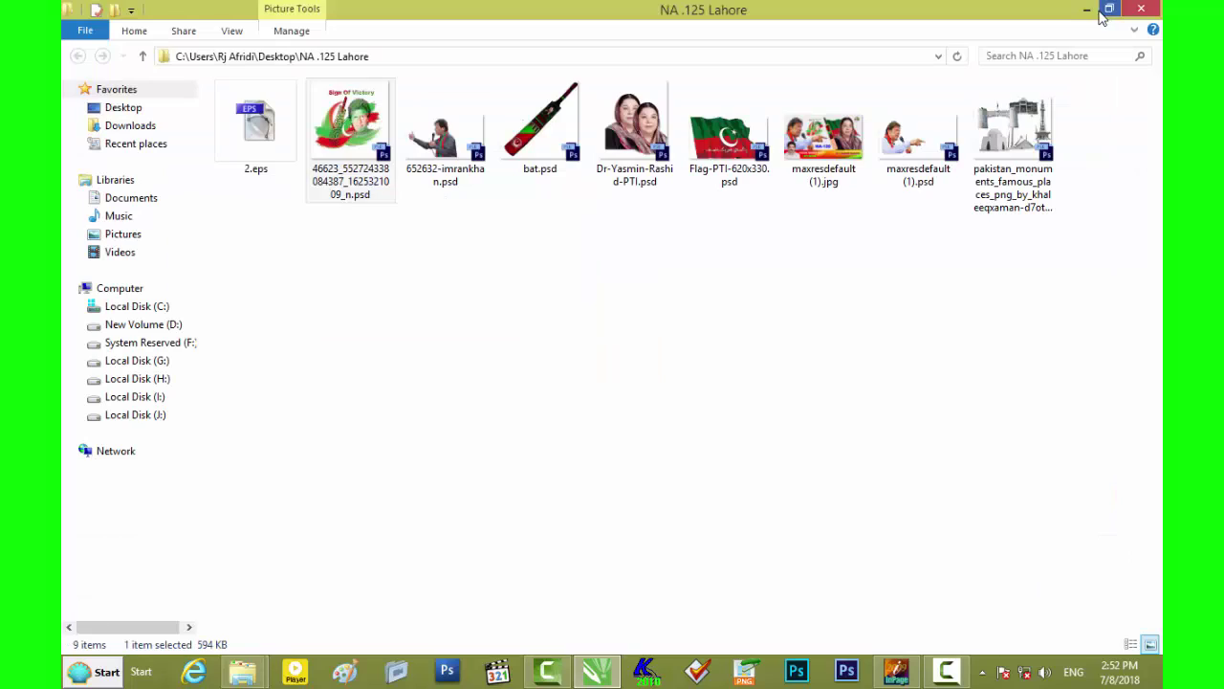
click(1008, 191)
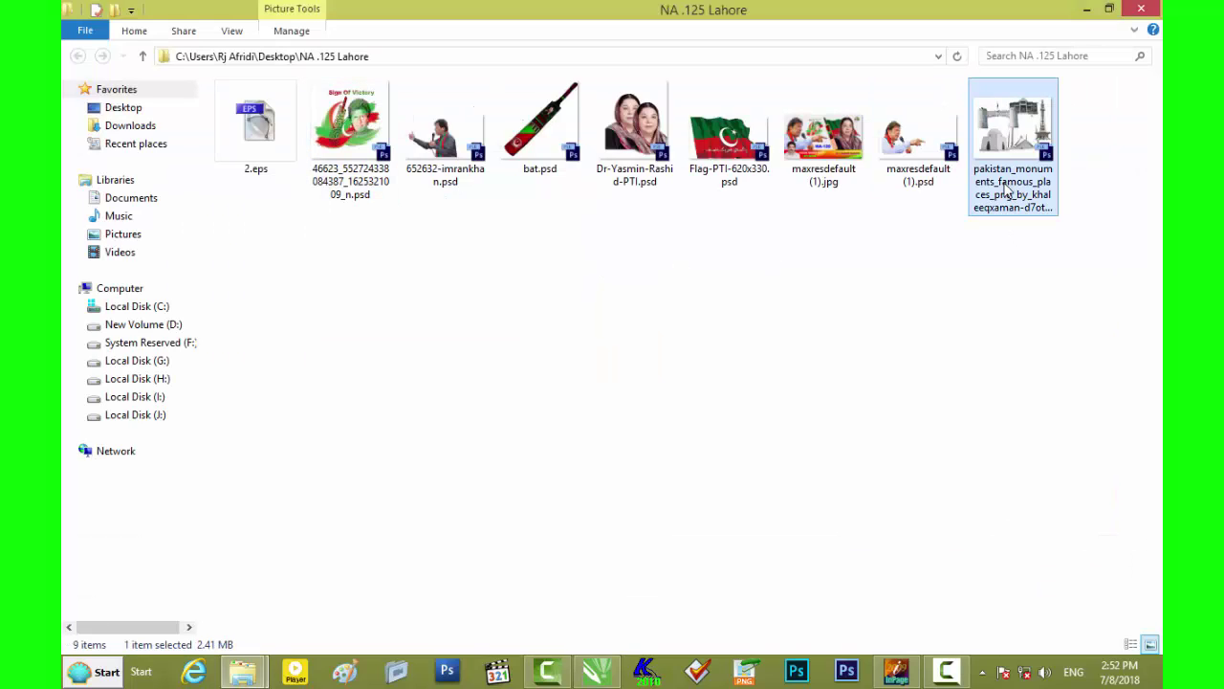
mouse_move(1000, 172)
mouse_down()
mouse_move(606, 670)
mouse_move(752, 484)
mouse_up()
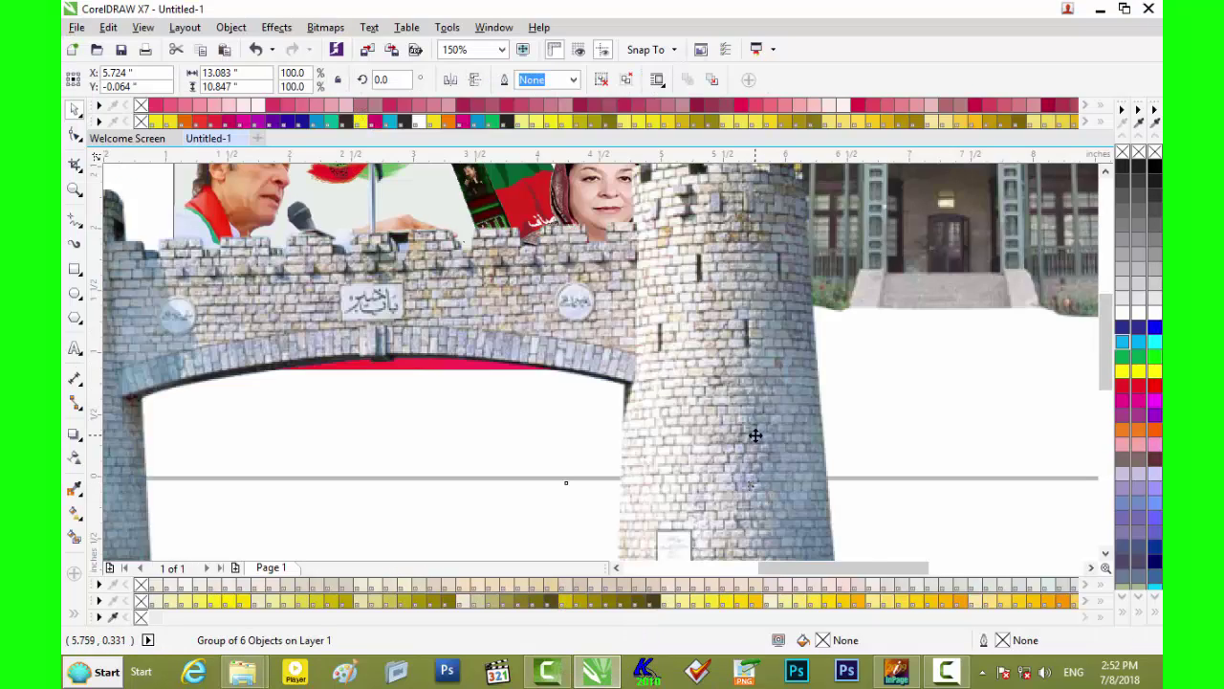
Scale the monuments group to about 21.6% on the page's right side and ungroup it
scroll(755, 431, down, 3)
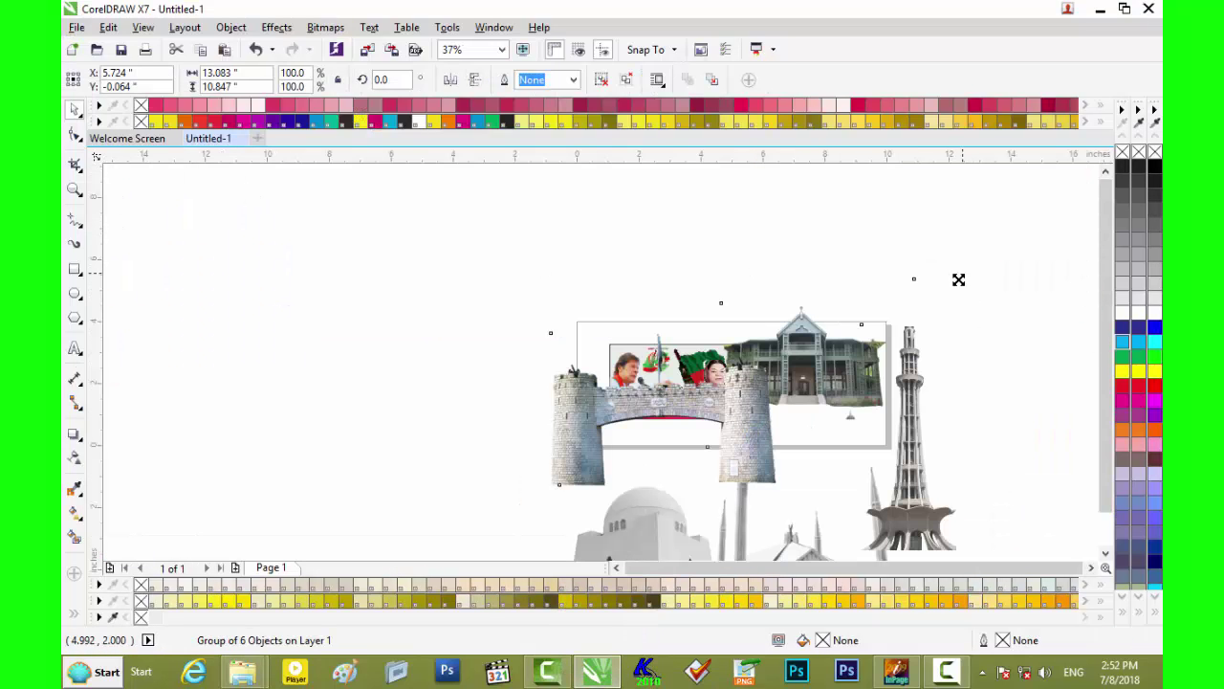
drag(962, 274, 765, 438)
drag(858, 352, 860, 354)
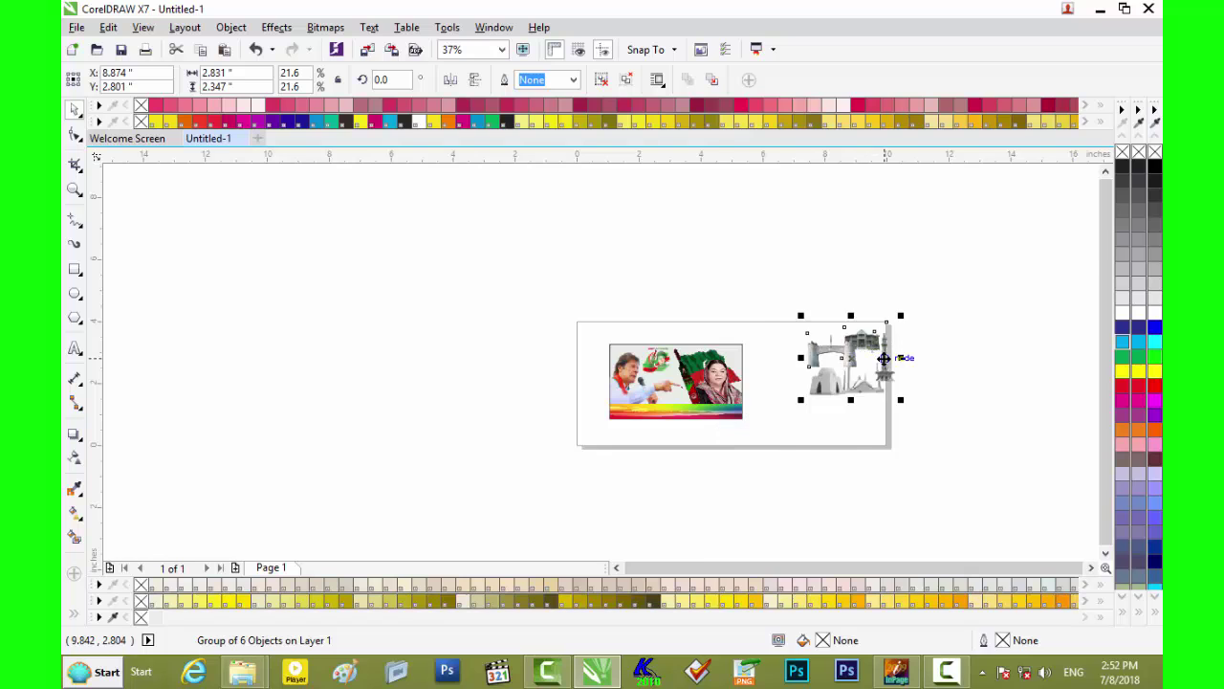
scroll(888, 358, up, 4)
right_click(888, 354)
click(934, 315)
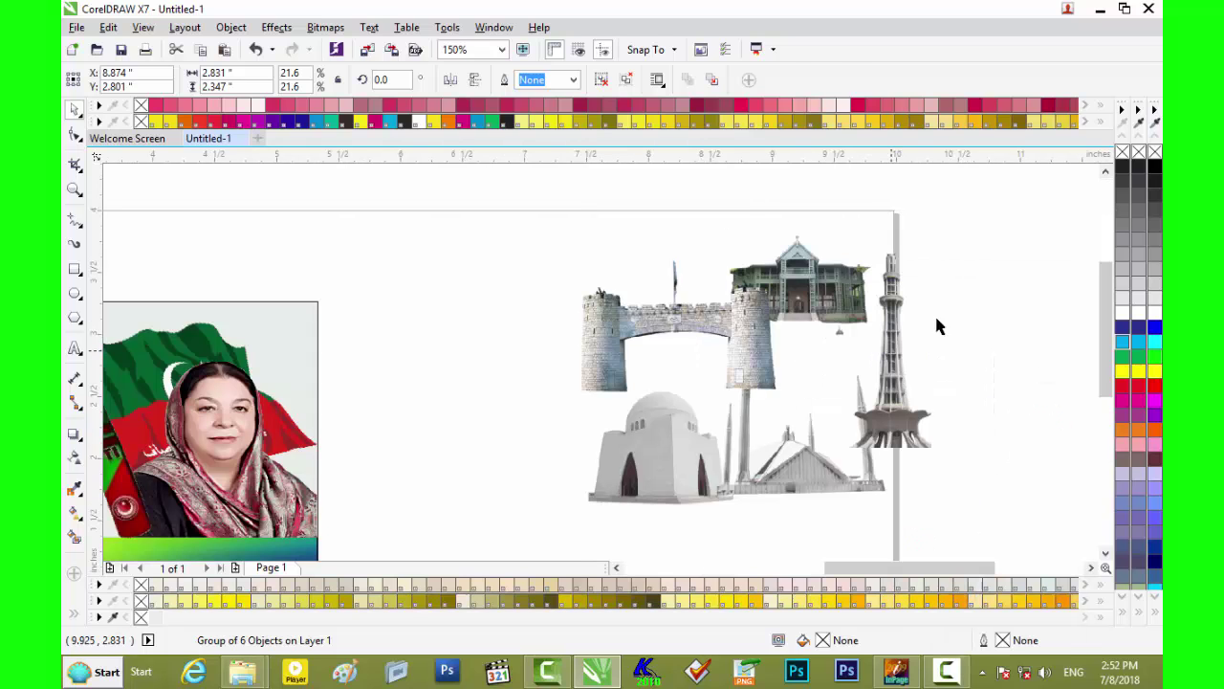
Pull the Minar tower aside and delete the five other landmarks
click(922, 367)
drag(897, 373, 476, 337)
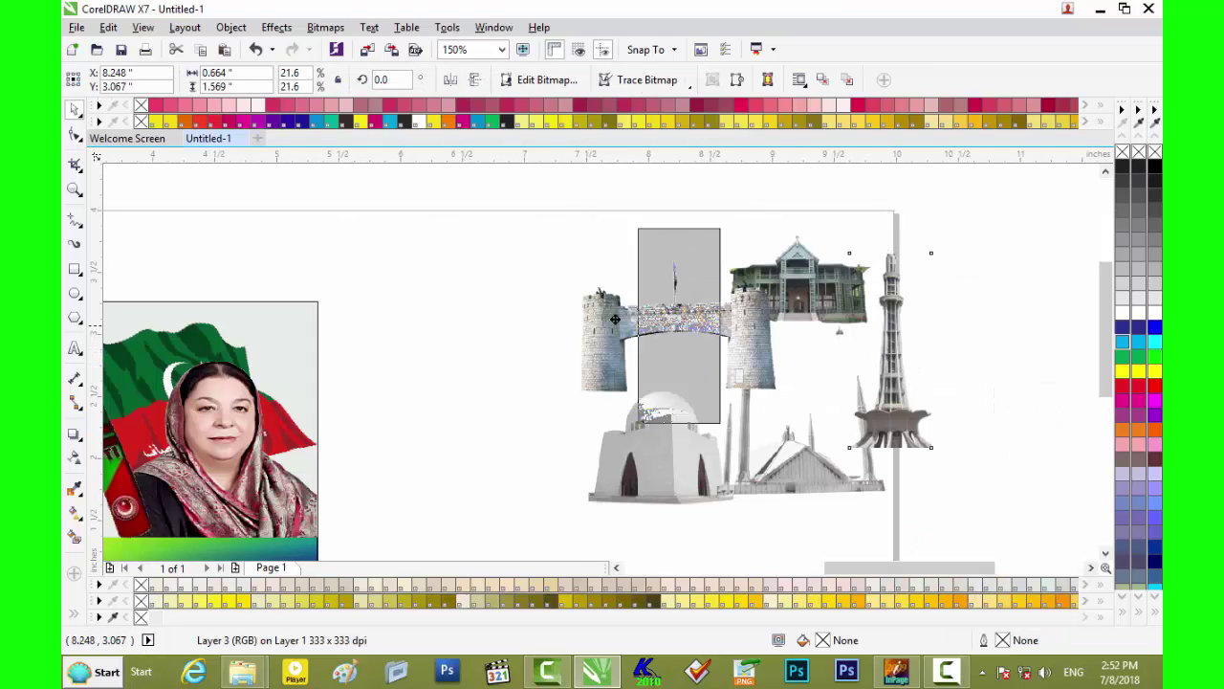
drag(989, 194, 564, 535)
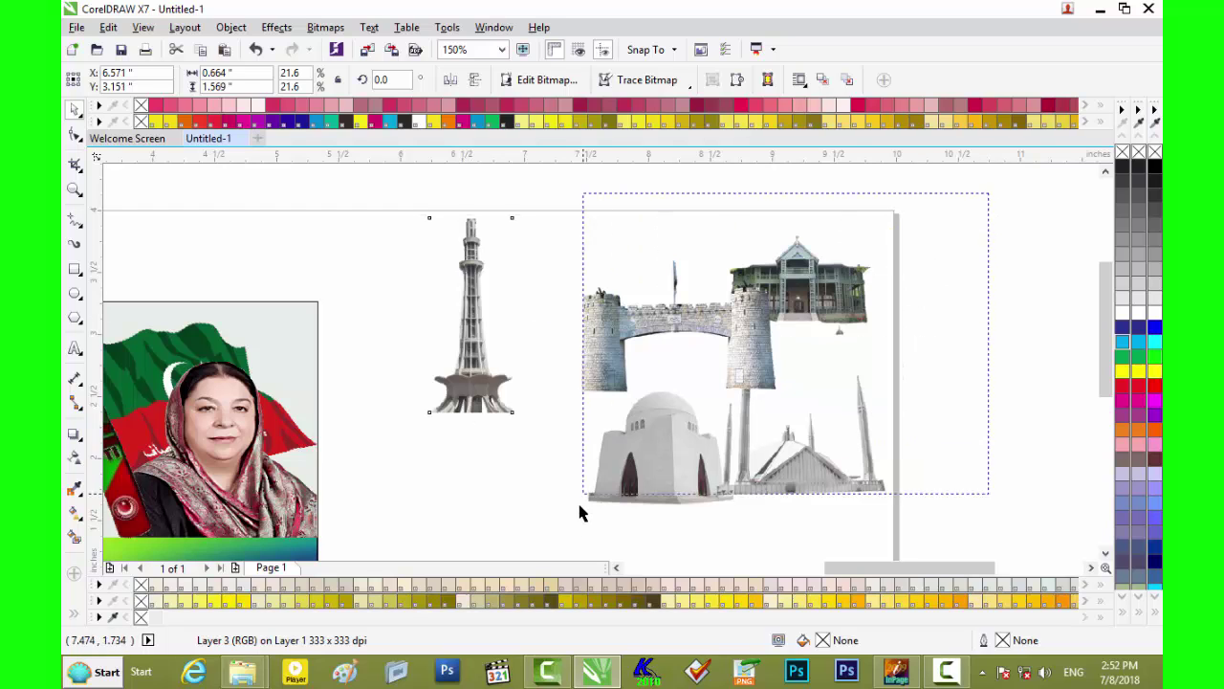
key(Delete)
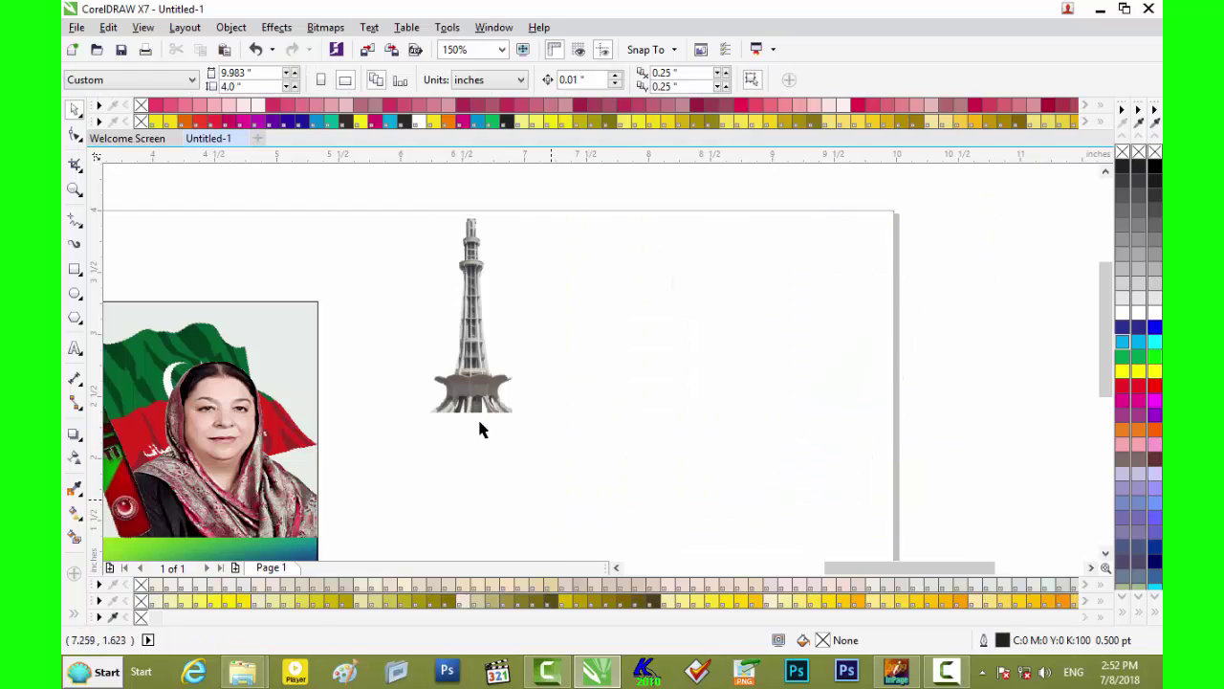
Shrink the Minar tower to about 12.6% and place it at the banner's top-right corner
drag(875, 566, 794, 565)
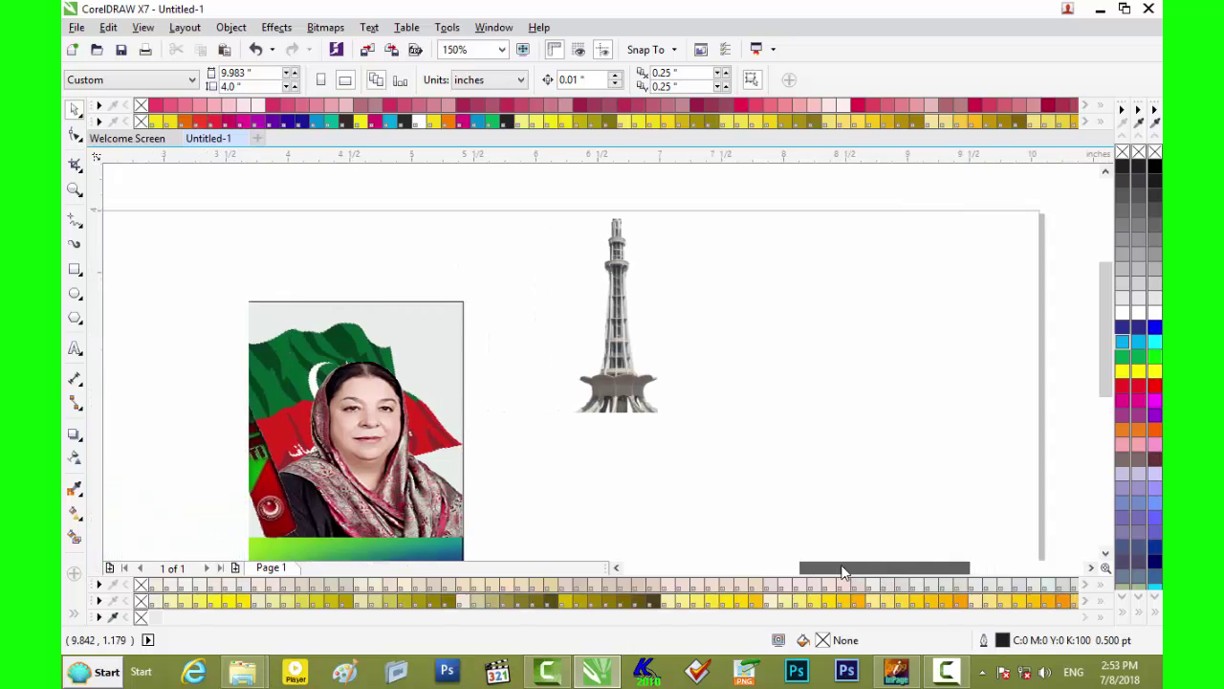
drag(952, 315, 542, 523)
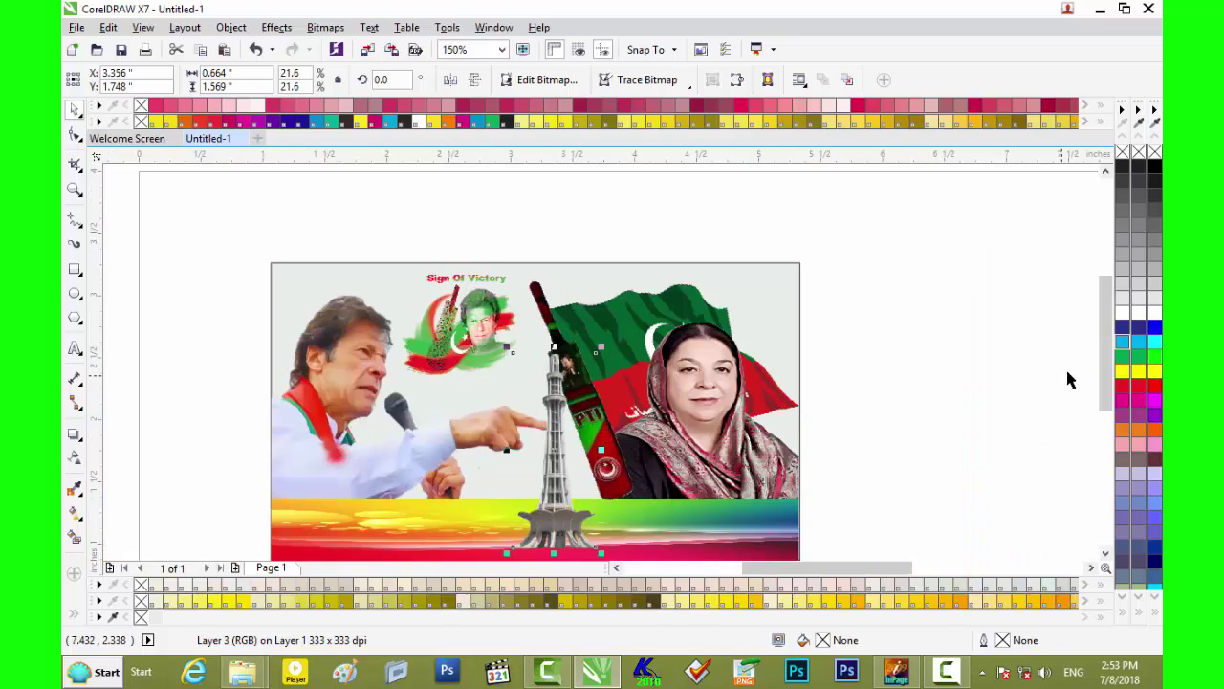
drag(1104, 374, 1104, 409)
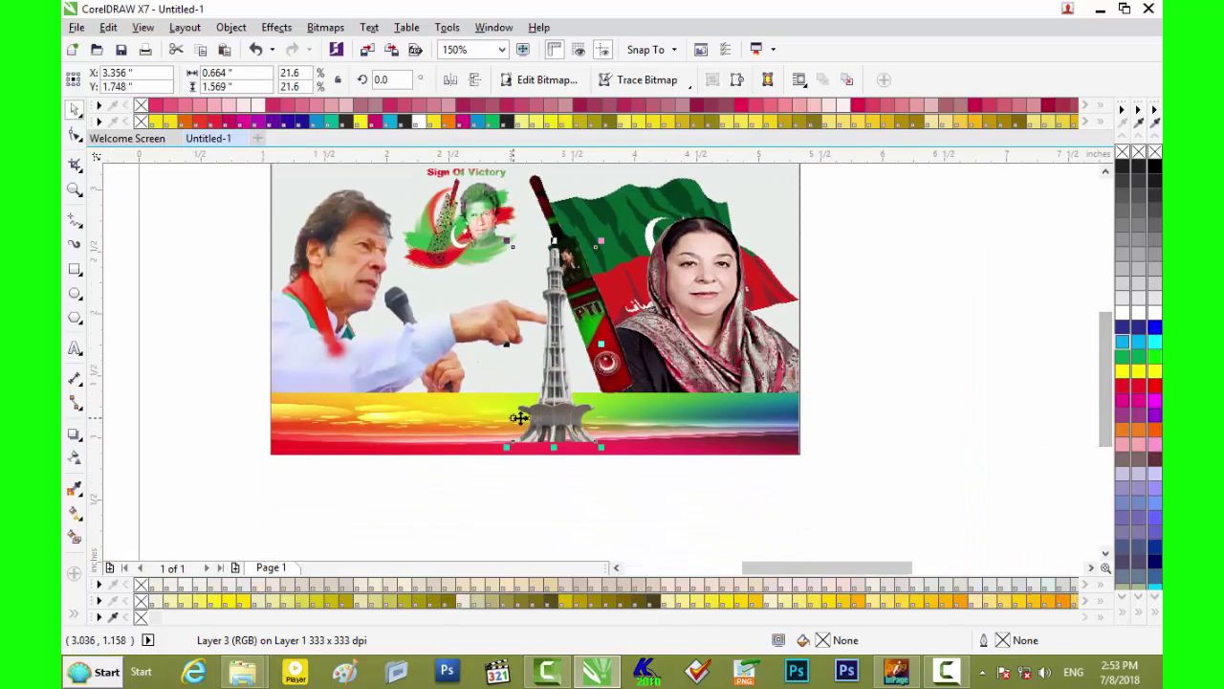
drag(597, 245, 578, 287)
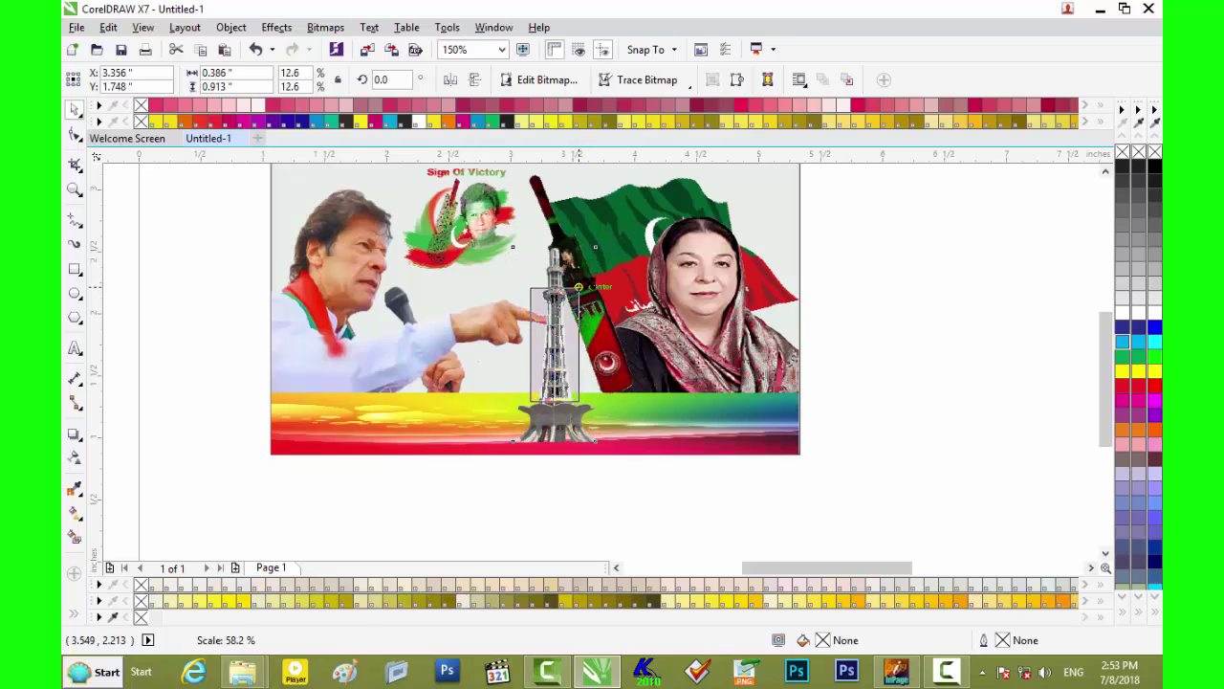
mouse_move(497, 341)
mouse_down()
mouse_move(478, 369)
mouse_move(412, 371)
mouse_up()
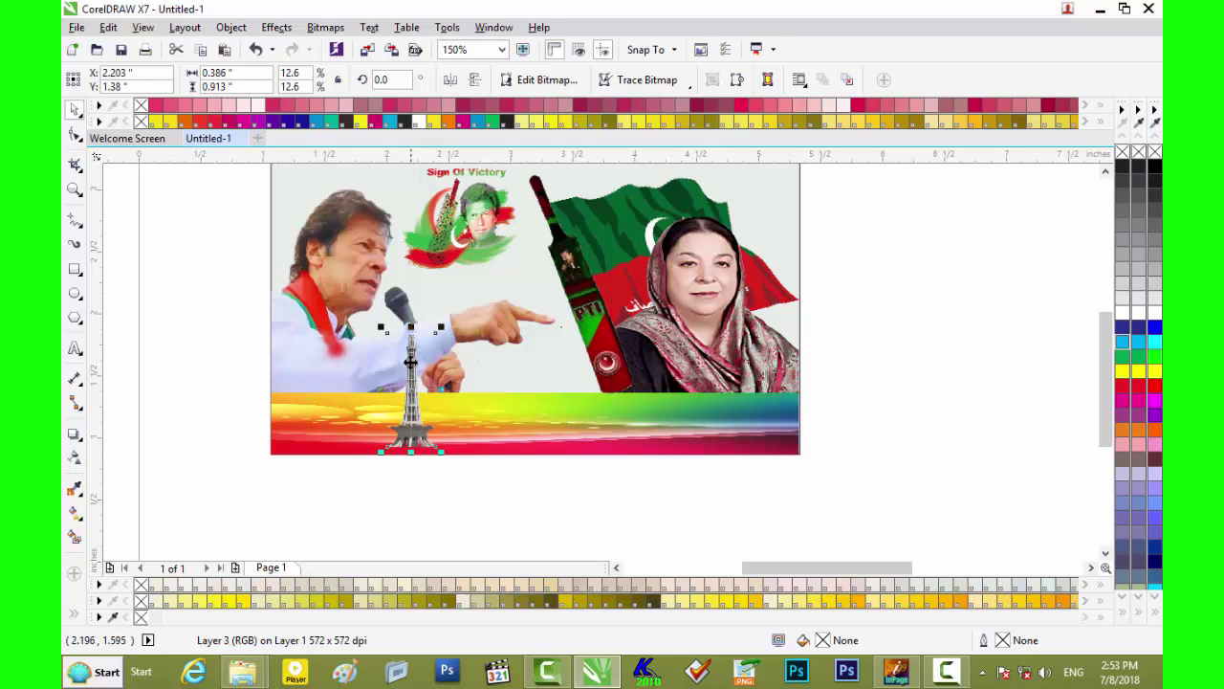
drag(410, 361, 772, 203)
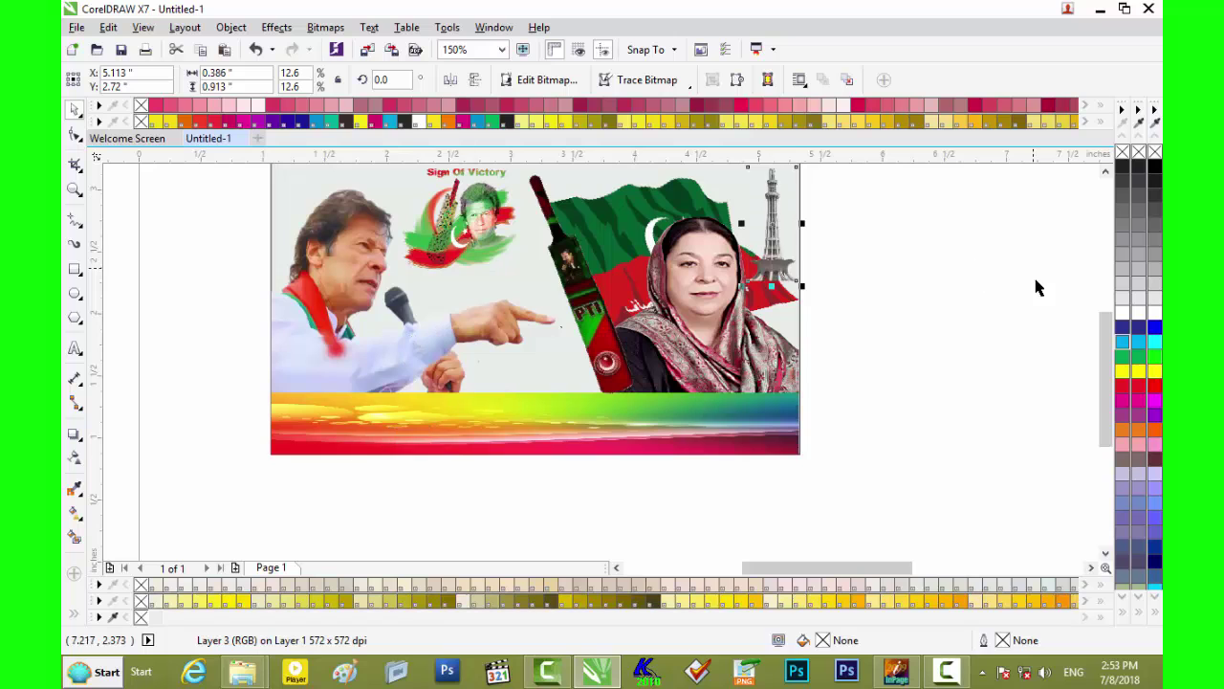
drag(1100, 329, 1102, 279)
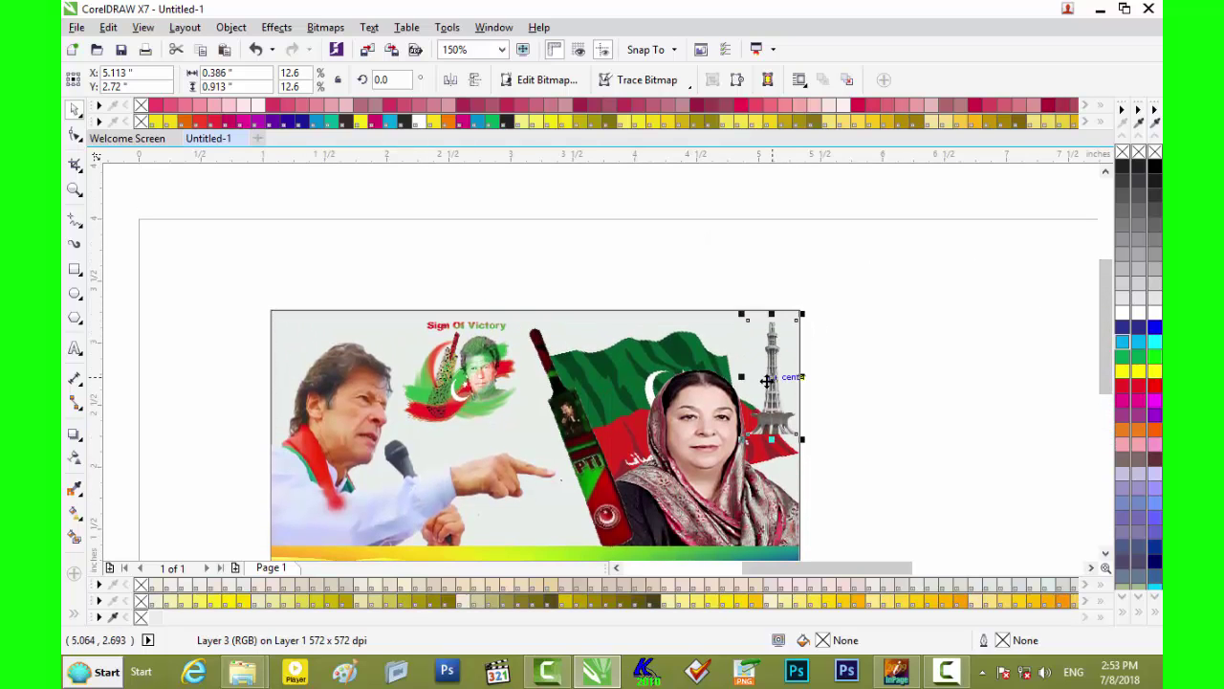
drag(774, 376, 770, 391)
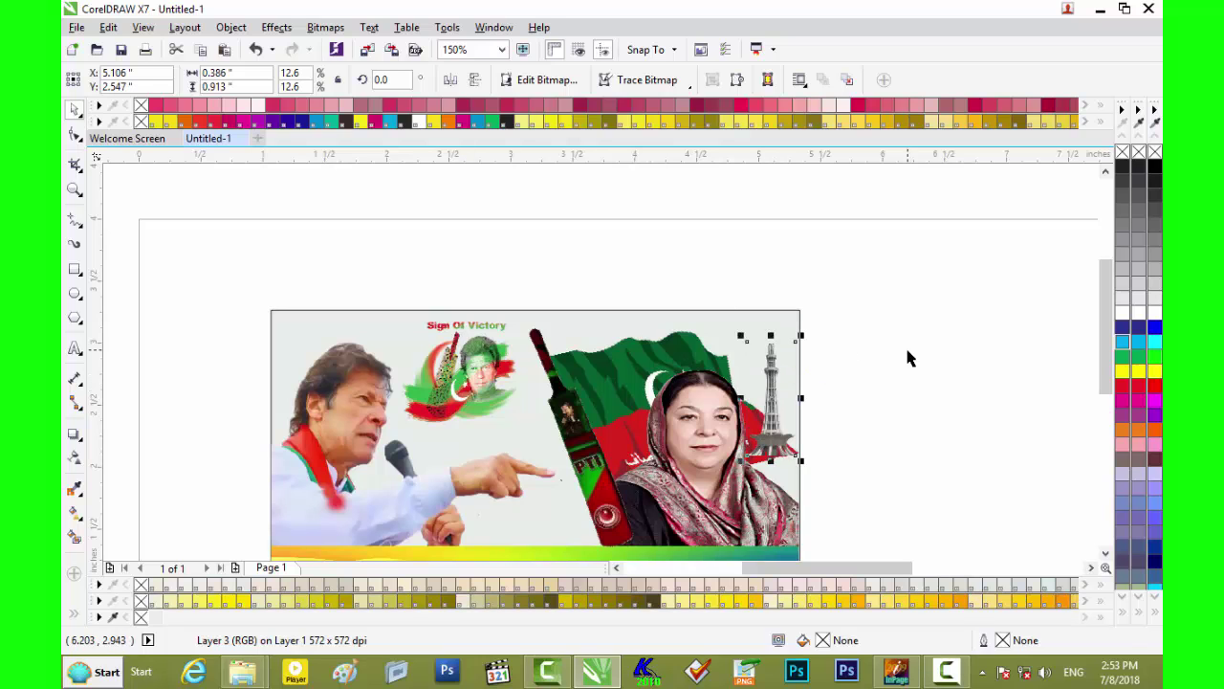
Stretch the Minar tower slightly taller by its top handle
click(883, 359)
scroll(883, 360, down, 1)
scroll(883, 360, up, 2)
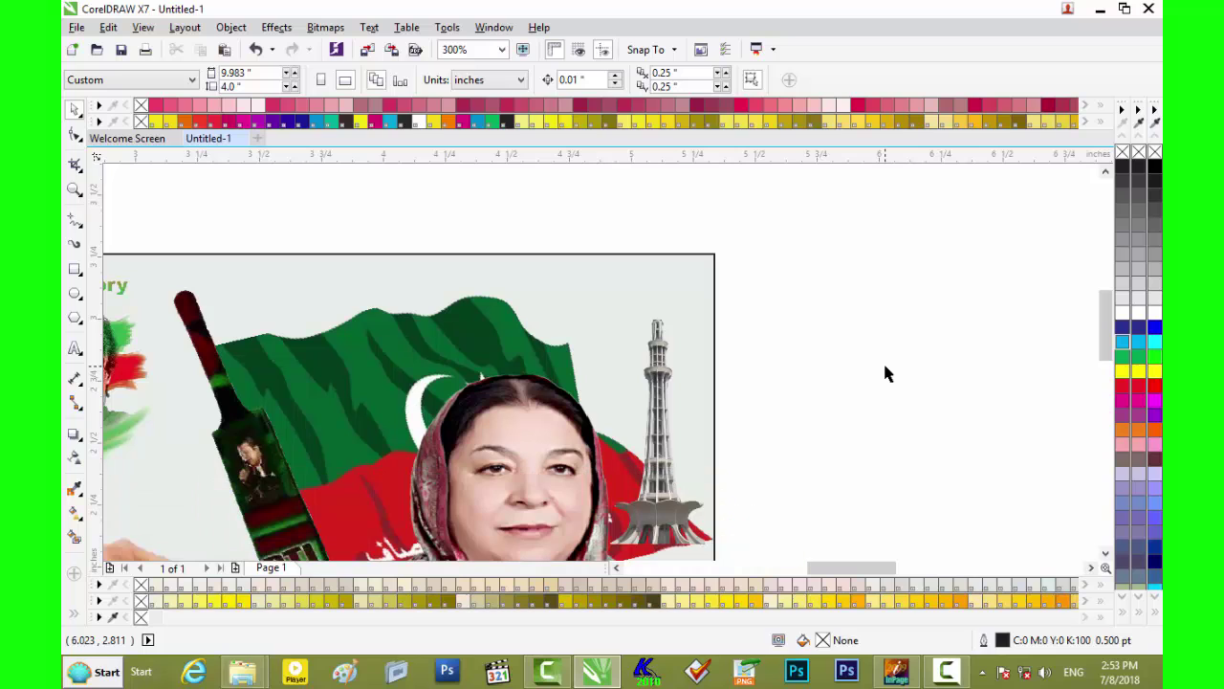
click(670, 517)
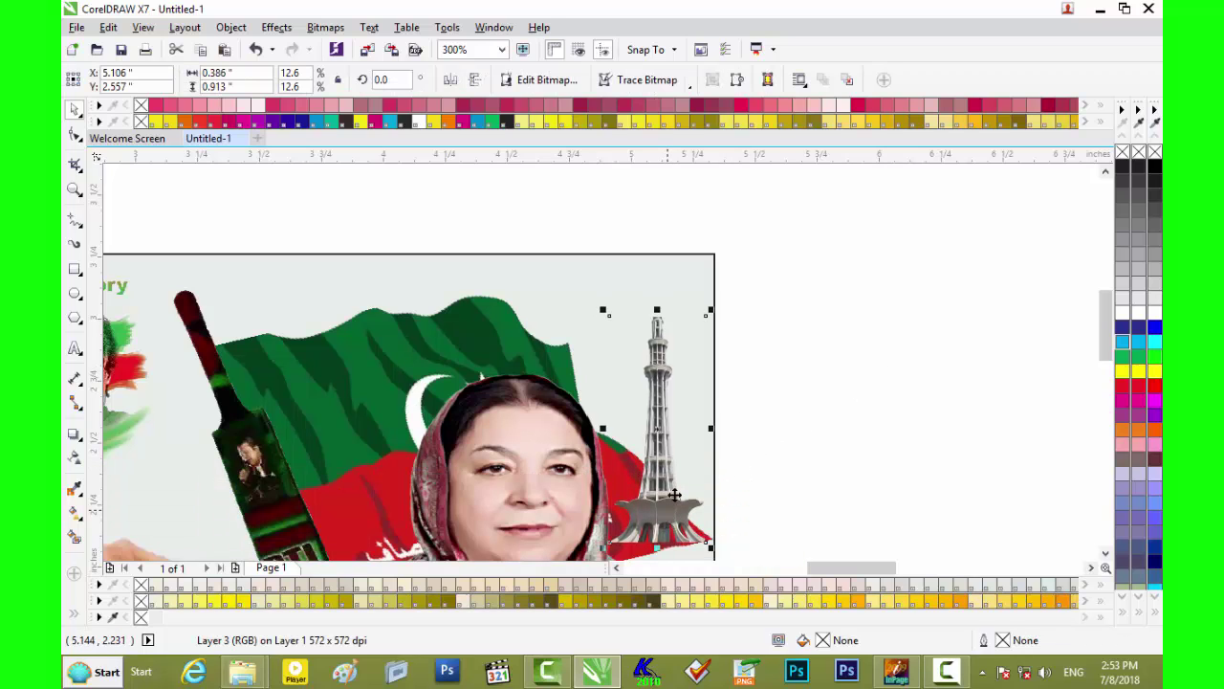
drag(657, 308, 657, 274)
click(818, 356)
scroll(817, 359, down, 2)
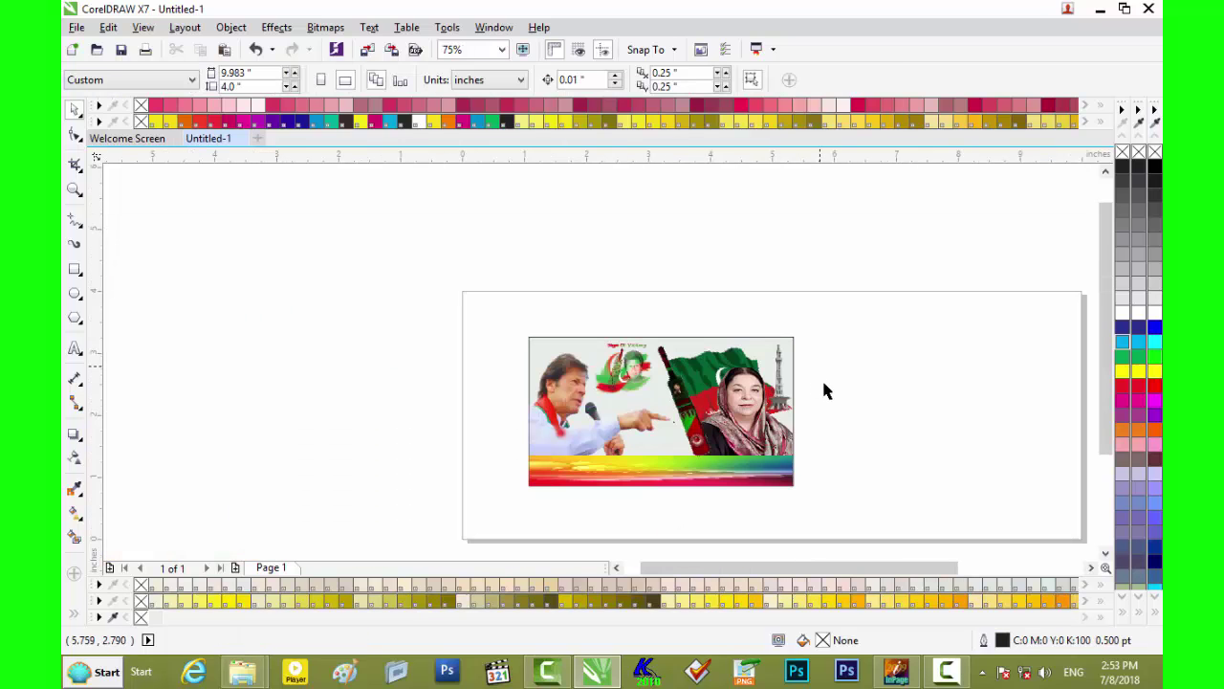
Import 2.eps from the NA .125 Lahore folder onto the CorelDRAW page, confirming the EPS dialog
click(1100, 17)
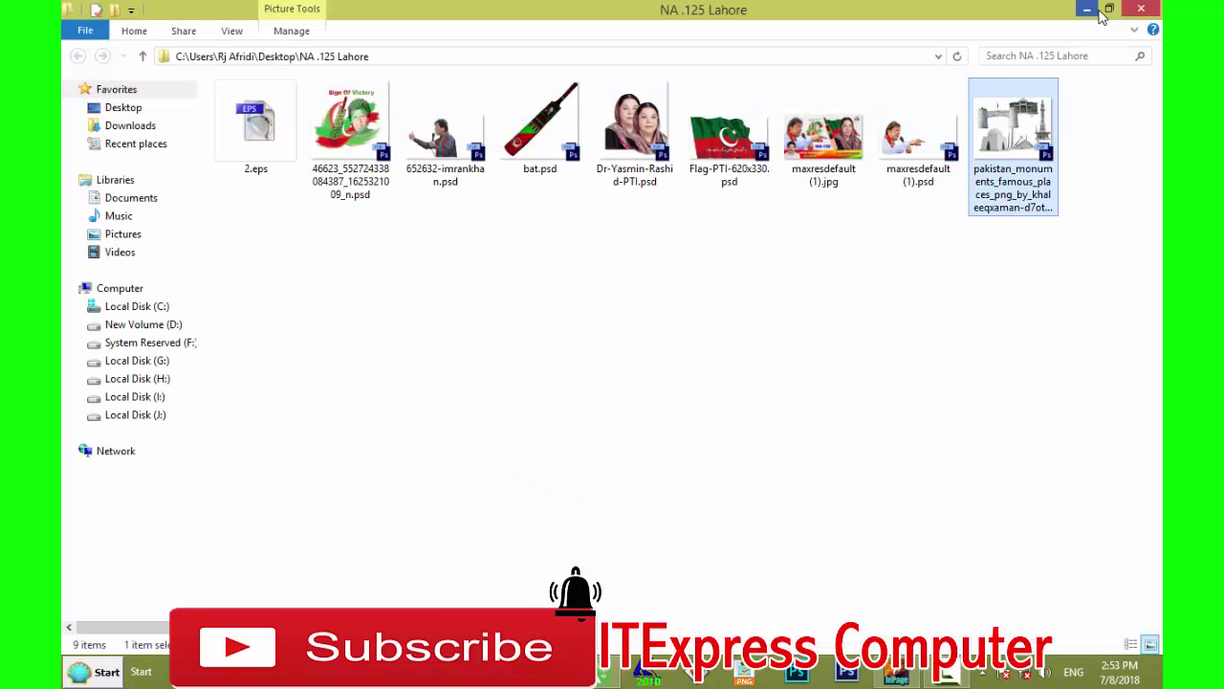
click(1089, 12)
click(985, 671)
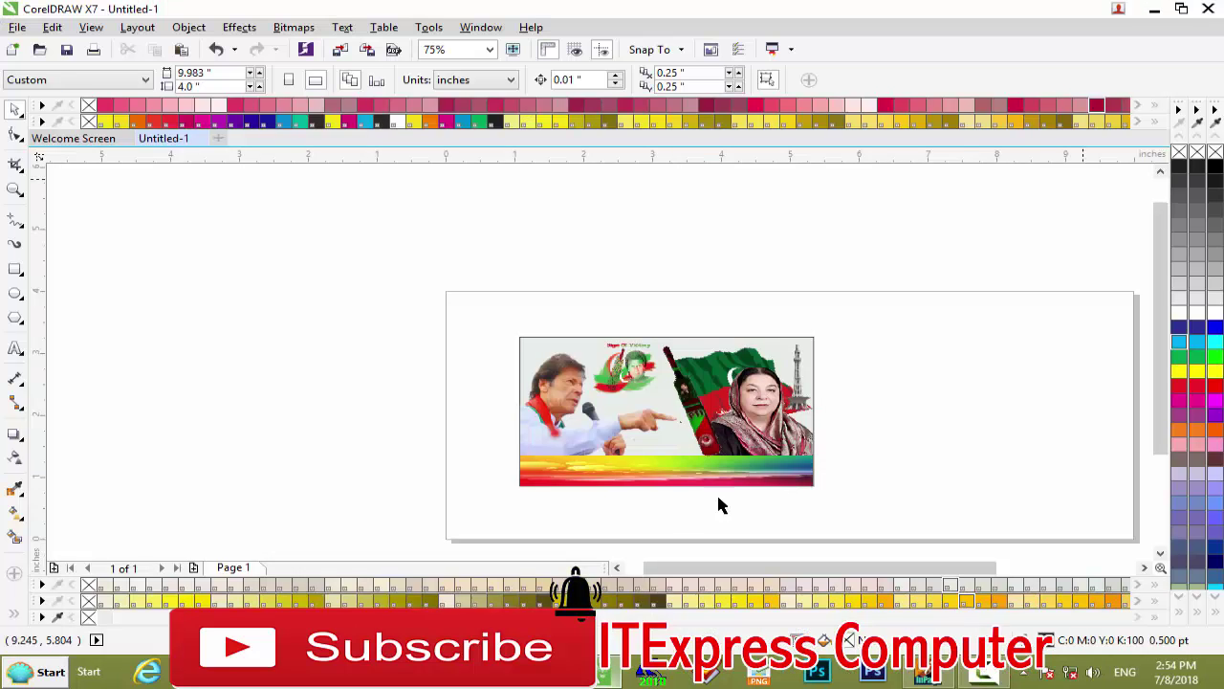
click(1154, 9)
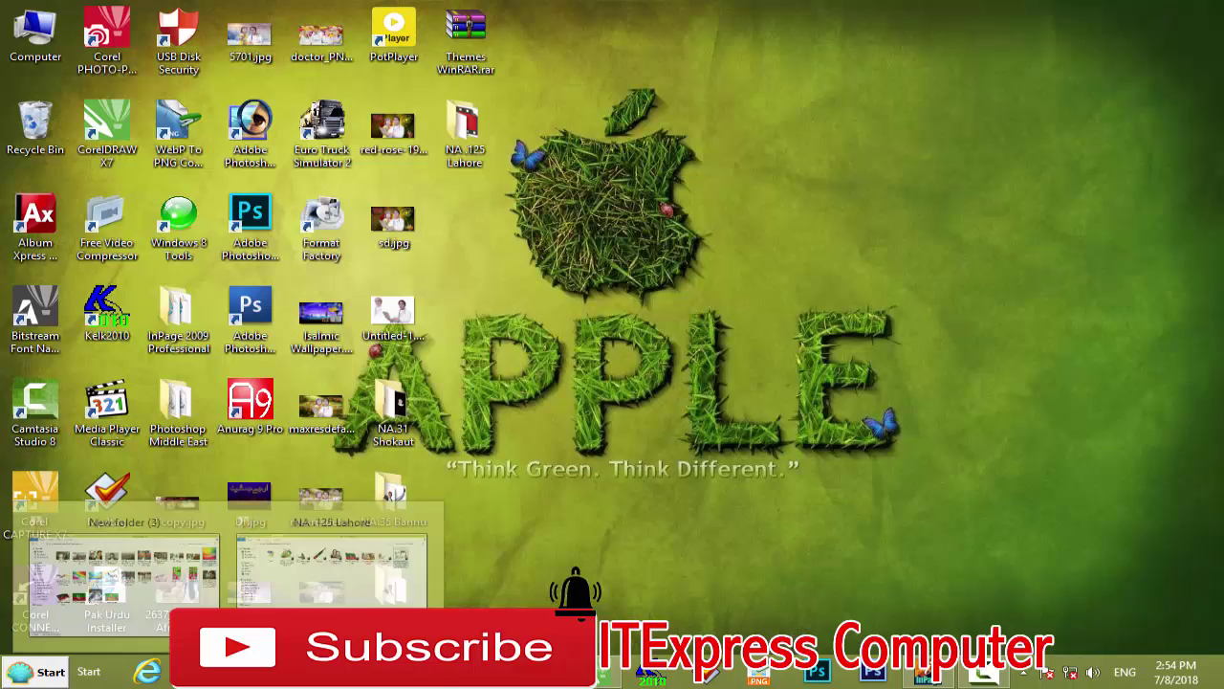
mouse_move(180, 671)
click(381, 563)
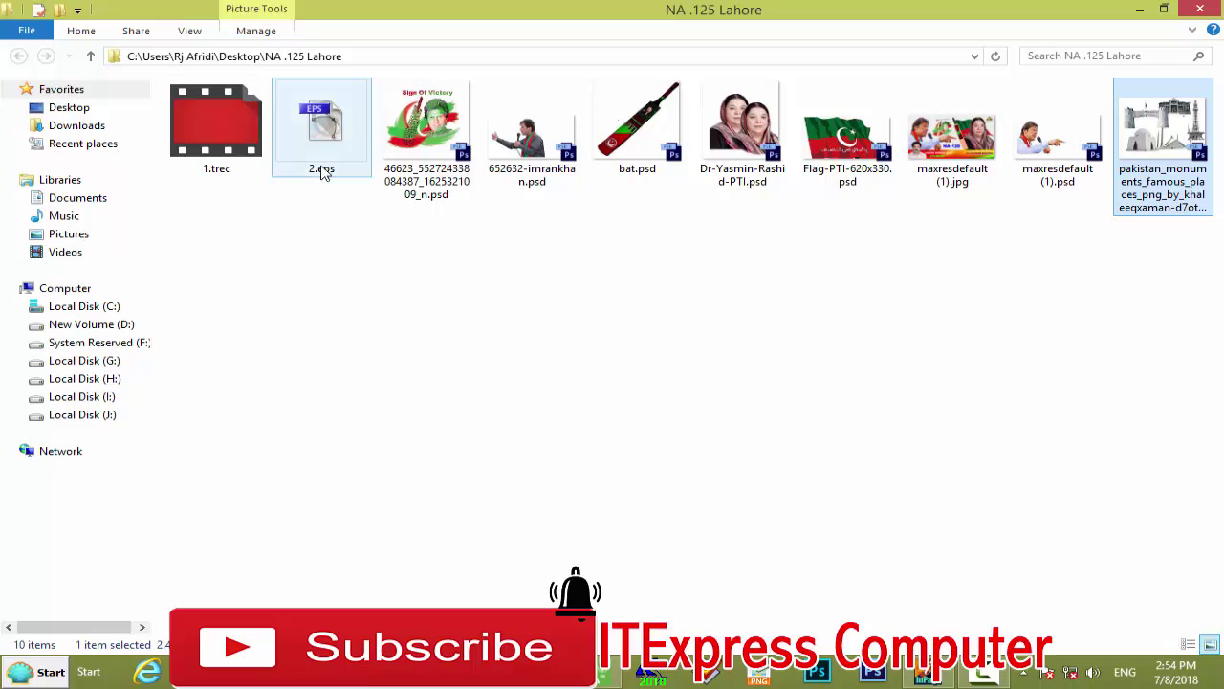
drag(321, 168, 596, 552)
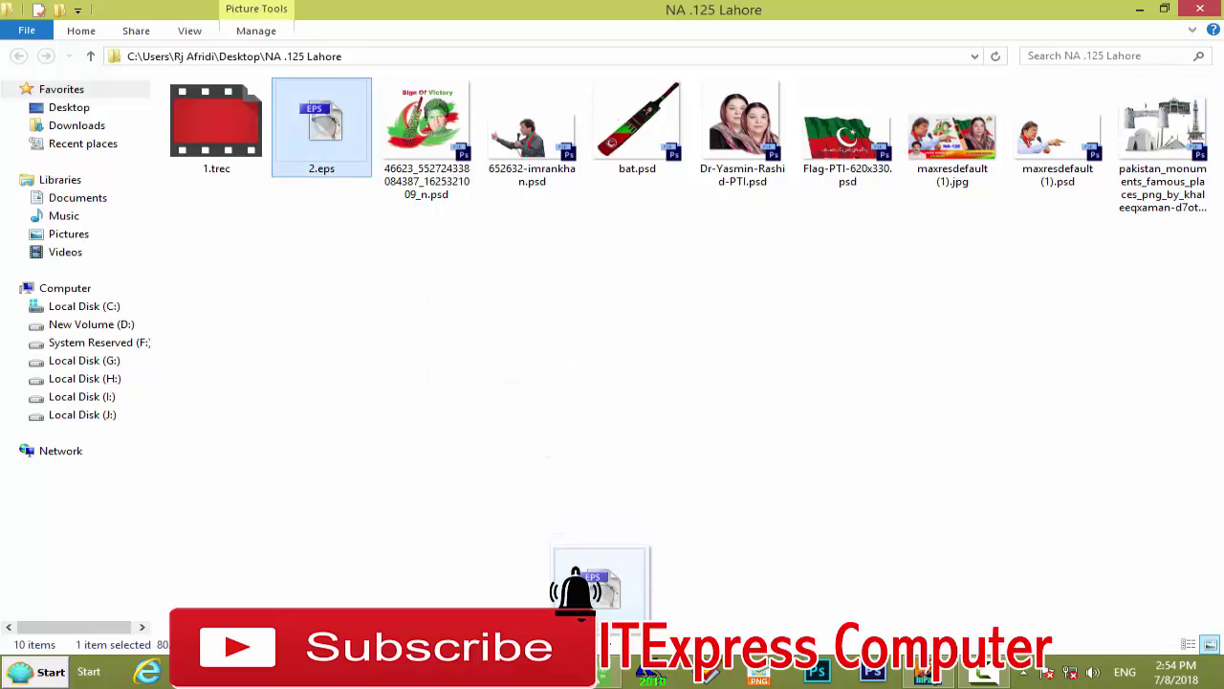
drag(597, 552, 938, 431)
click(565, 418)
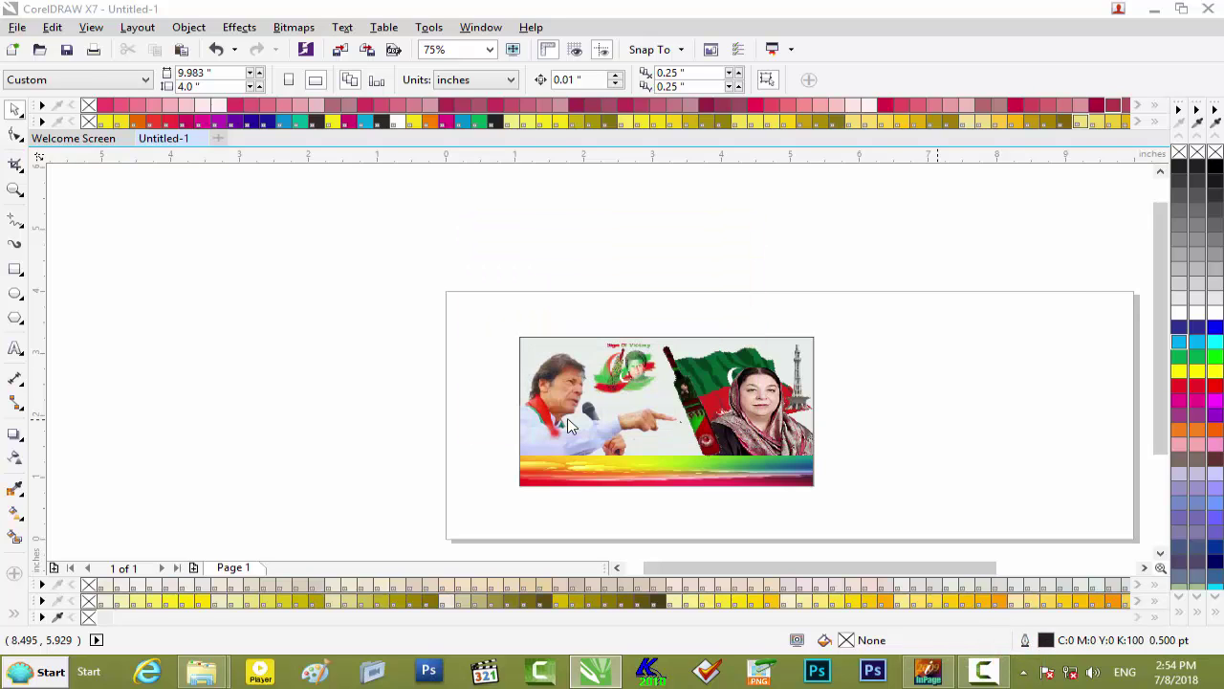
Ungroup the imported Urdu text and drag the candidate's name line onto the rainbow strip
click(564, 324)
drag(1056, 335, 362, 304)
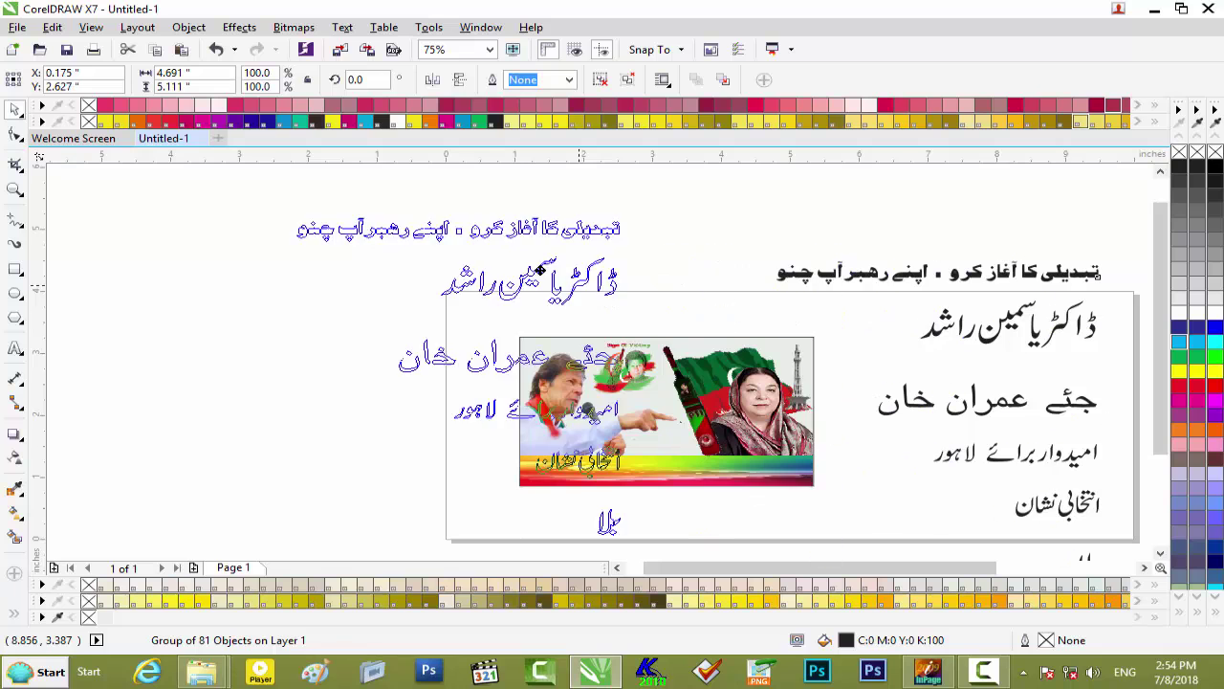
right_click(362, 304)
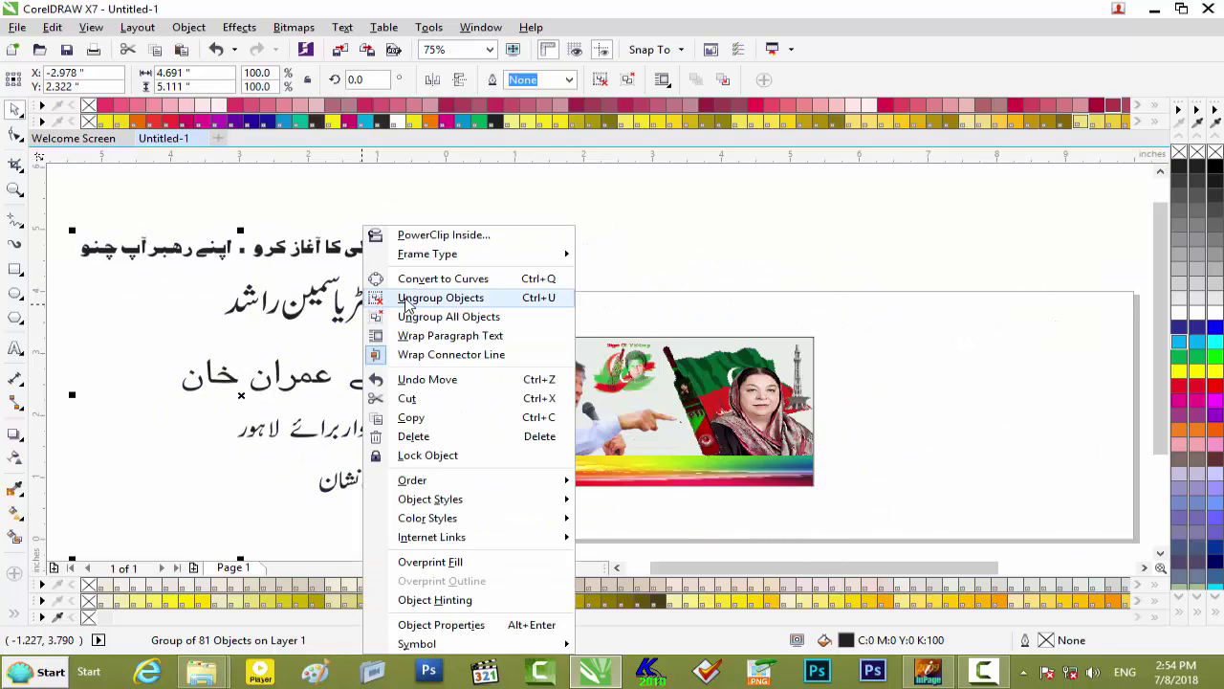
click(421, 316)
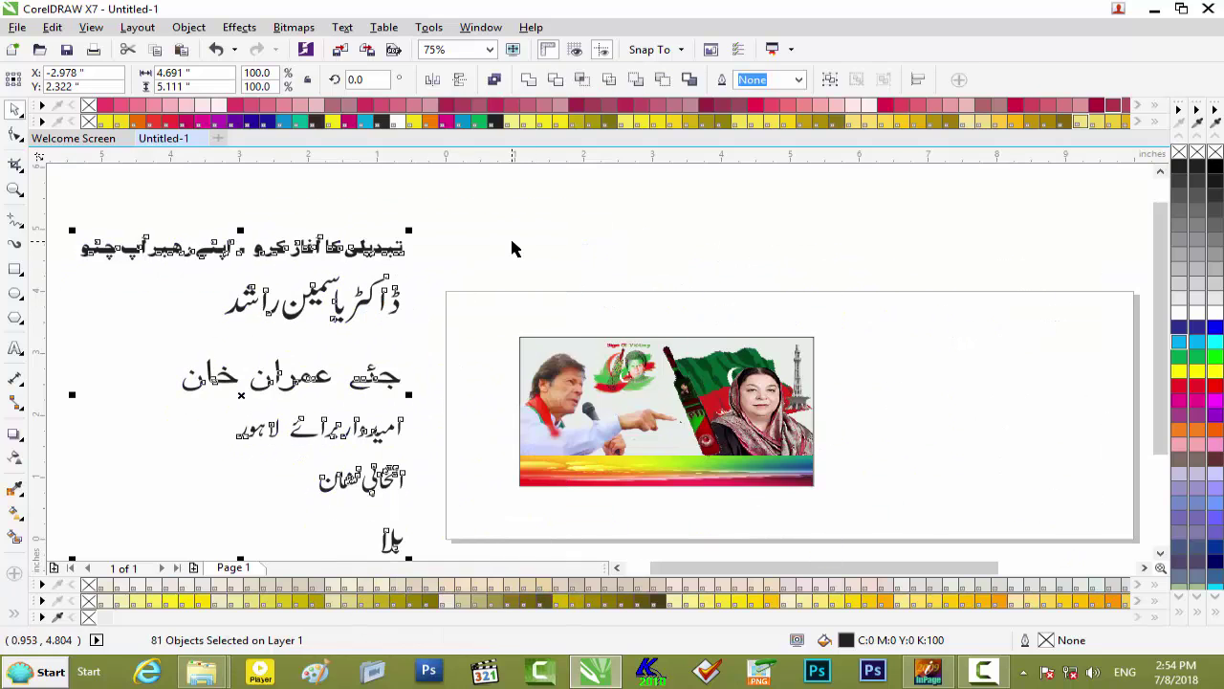
click(509, 235)
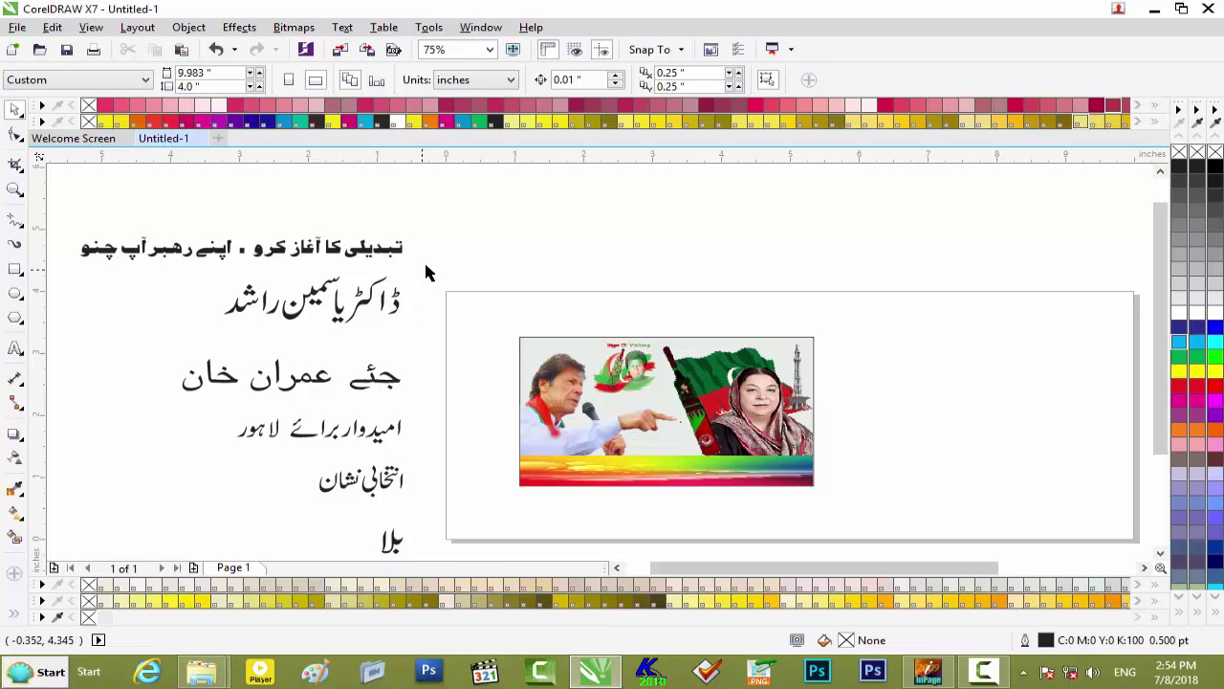
drag(424, 273, 191, 346)
mouse_move(344, 303)
mouse_down()
mouse_move(737, 486)
mouse_move(772, 471)
mouse_up()
Scale the Urdu name to about 58% (1.433 × 0.424 in), nudge it into the strip, and reselect it
scroll(773, 471, up, 2)
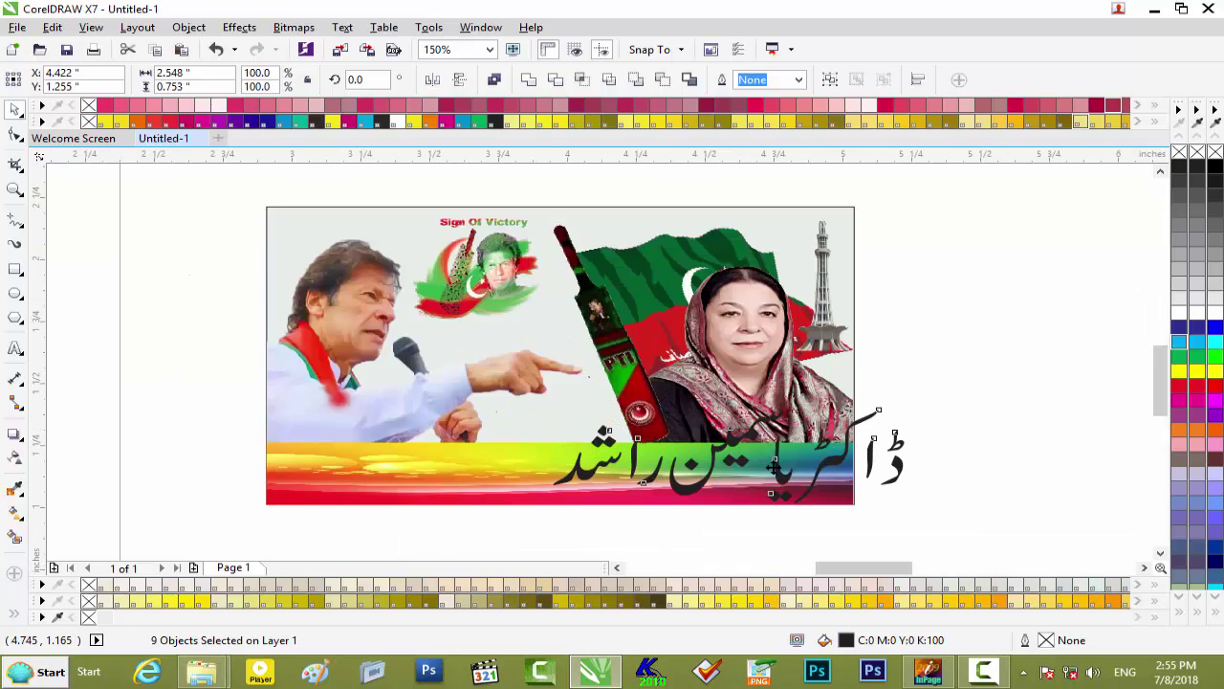
scroll(773, 471, up, 2)
drag(1046, 346, 796, 466)
key(Right)
key(Right)
key(Right)
key(Right)
key(Right)
key(Right)
key(Right)
key(Right)
key(Right)
key(Right)
key(Right)
key(Up)
key(Up)
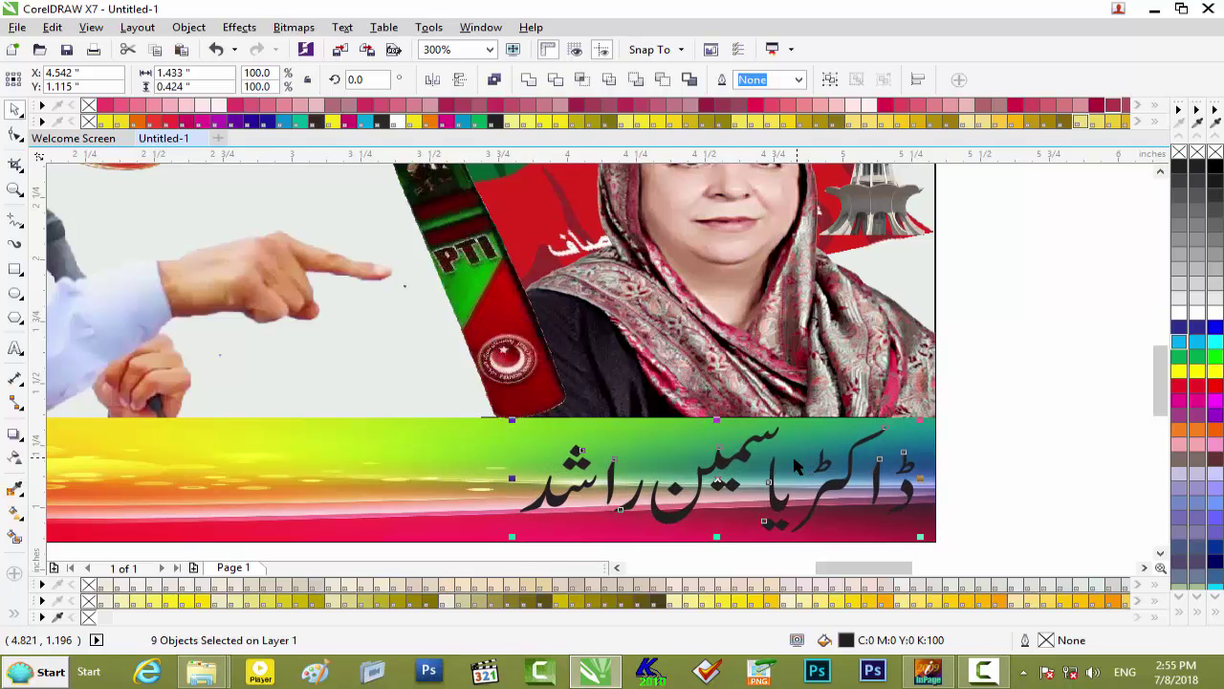
key(Escape)
click(851, 490)
scroll(484, 547, down, 1)
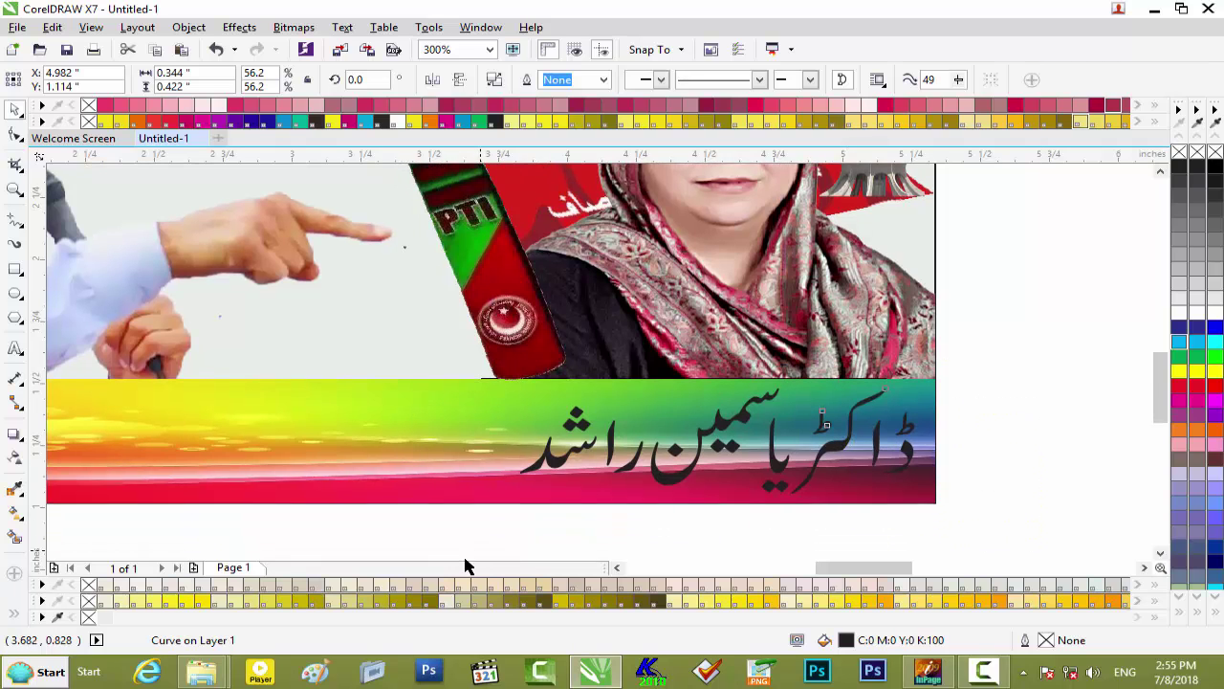
scroll(466, 566, down, 1)
drag(970, 335, 462, 524)
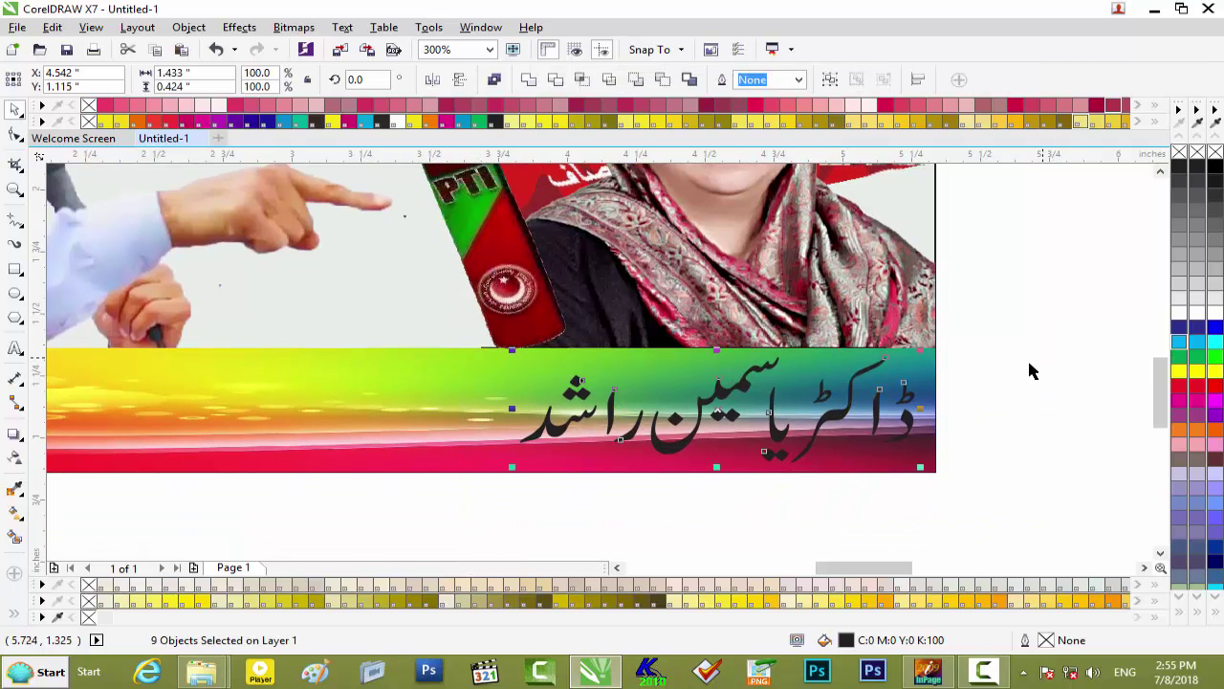
Group the Urdu name pieces and fill them yellow after trying white and red
key(ctrl+g)
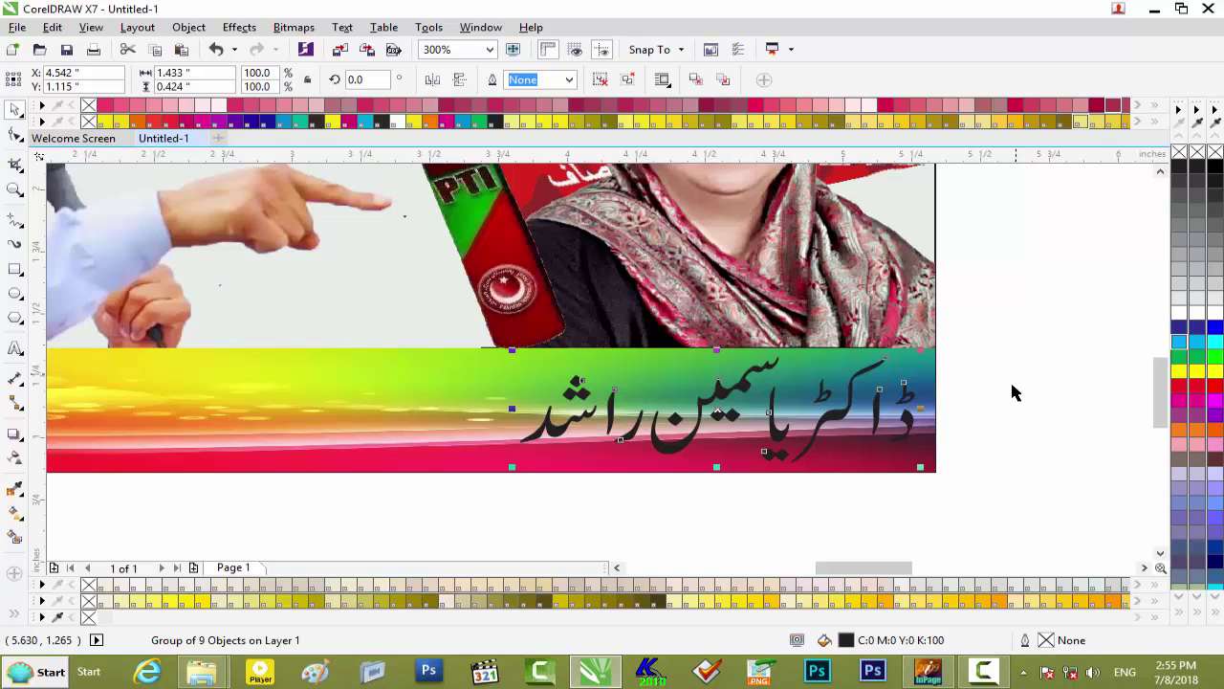
click(1179, 322)
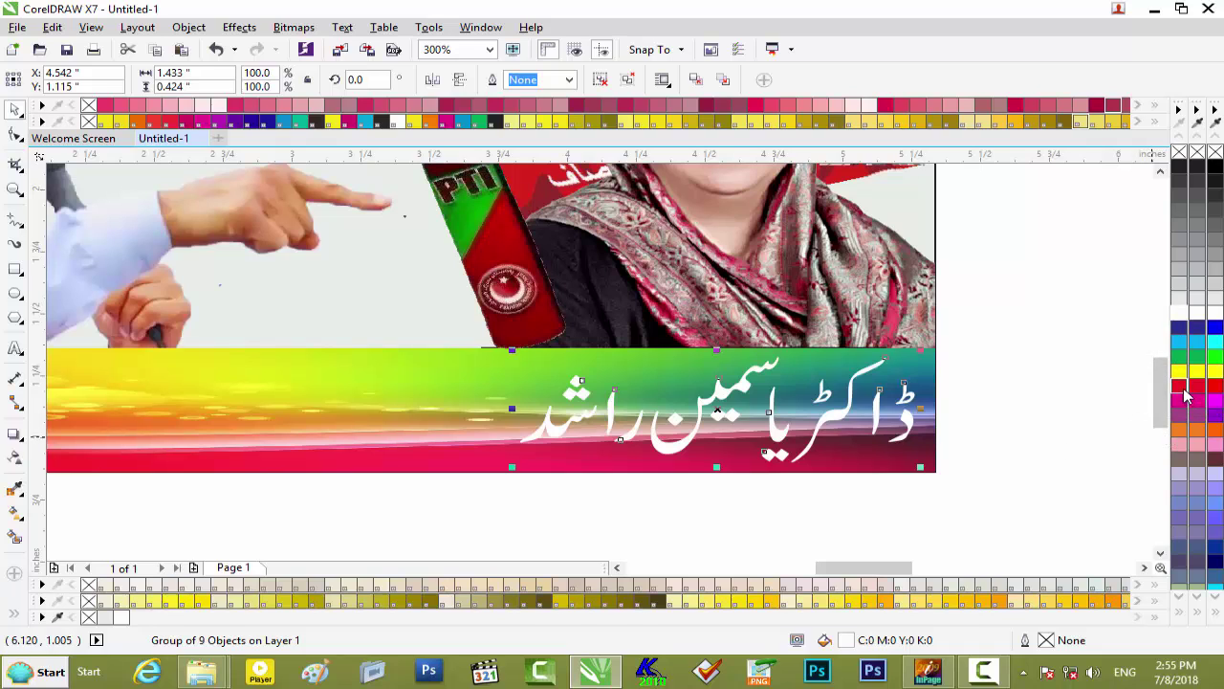
click(1183, 388)
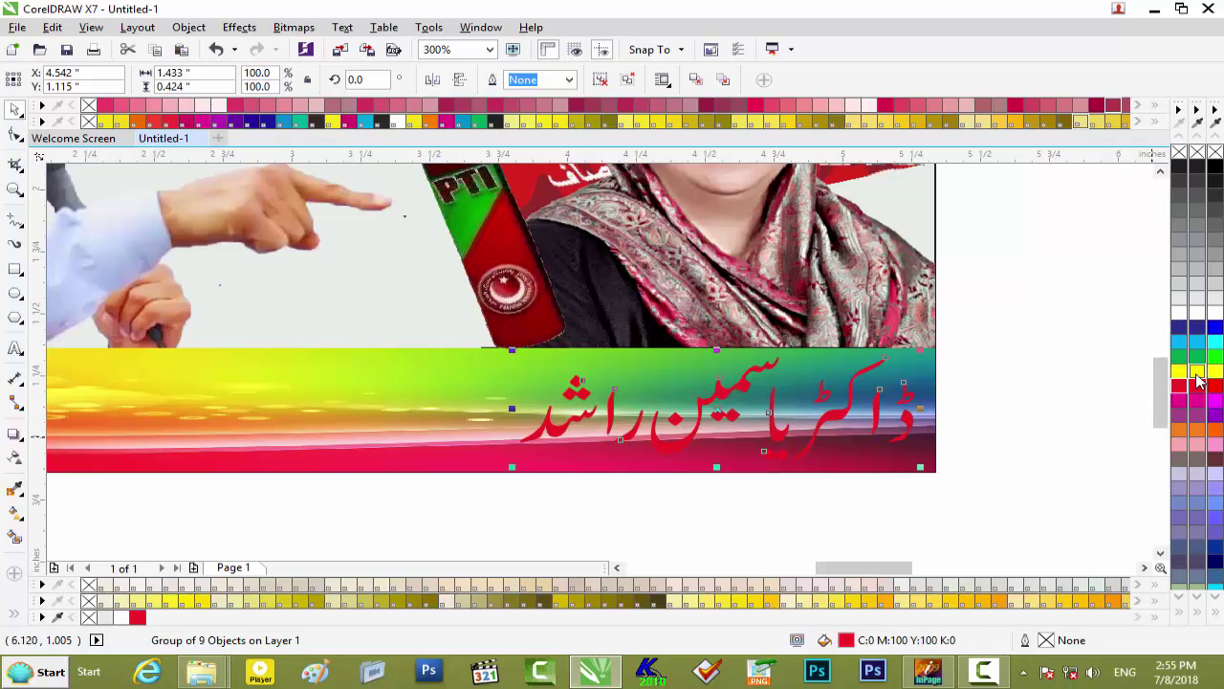
click(1198, 381)
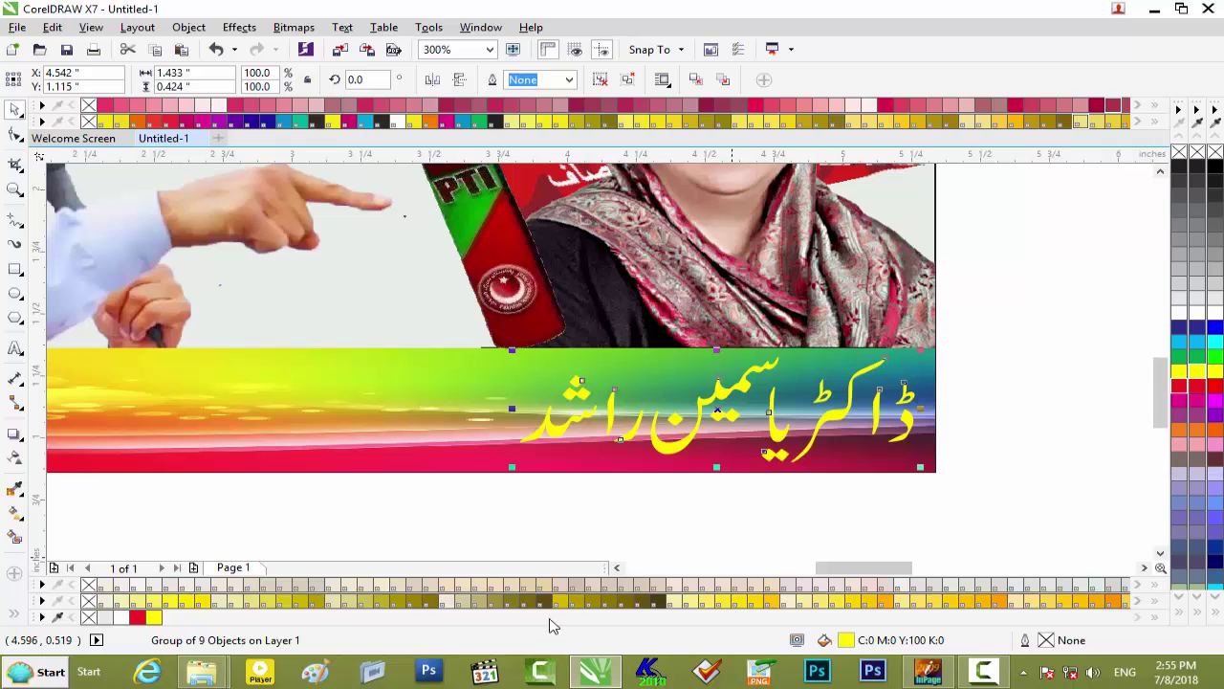
mouse_move(202, 671)
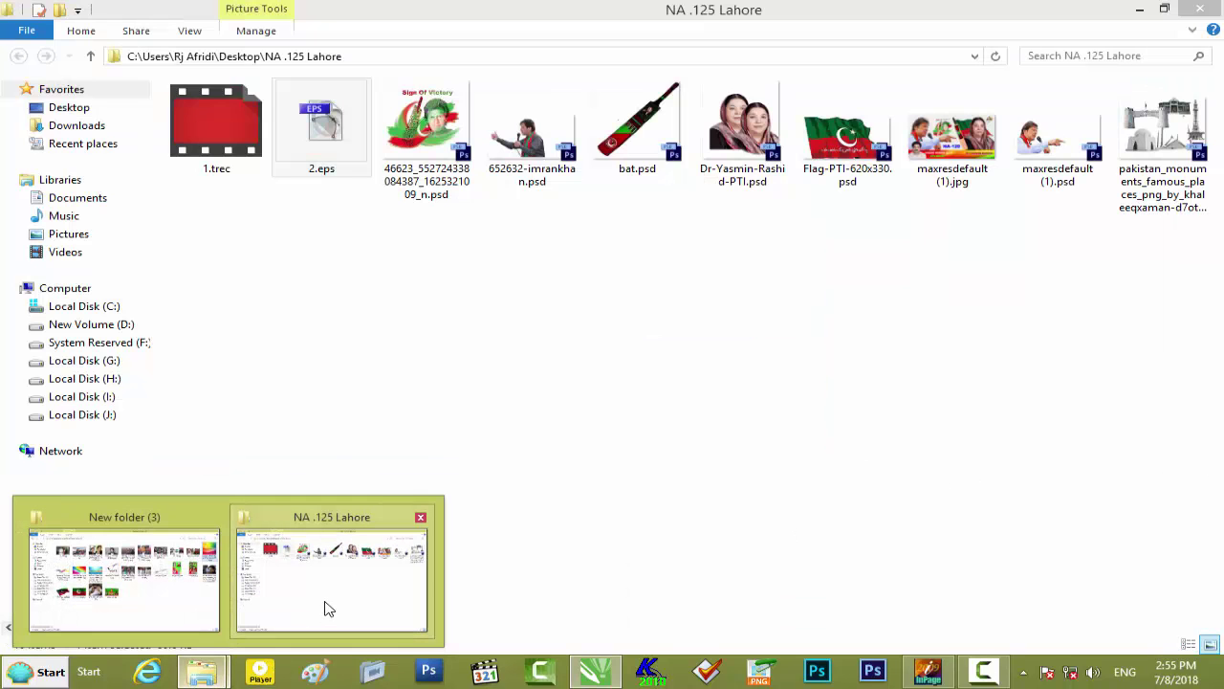
Check the maxresdefault (1).jpg reference banner, then return to the drawing
click(325, 608)
double_click(952, 143)
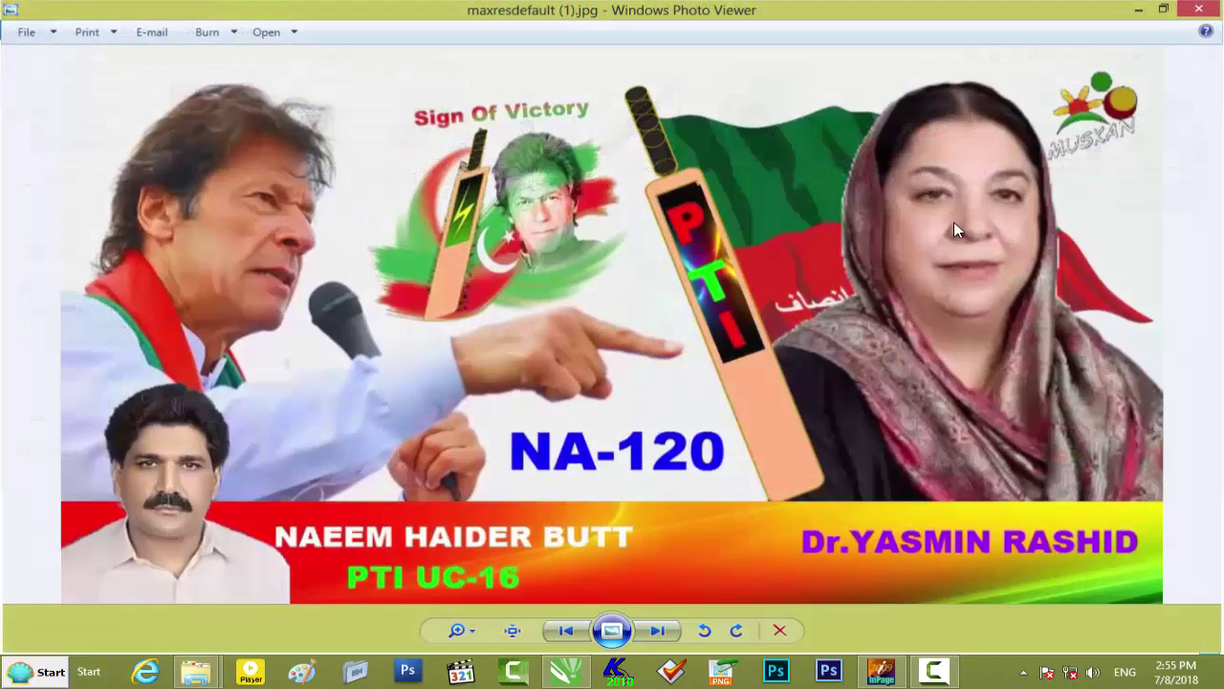
click(1138, 11)
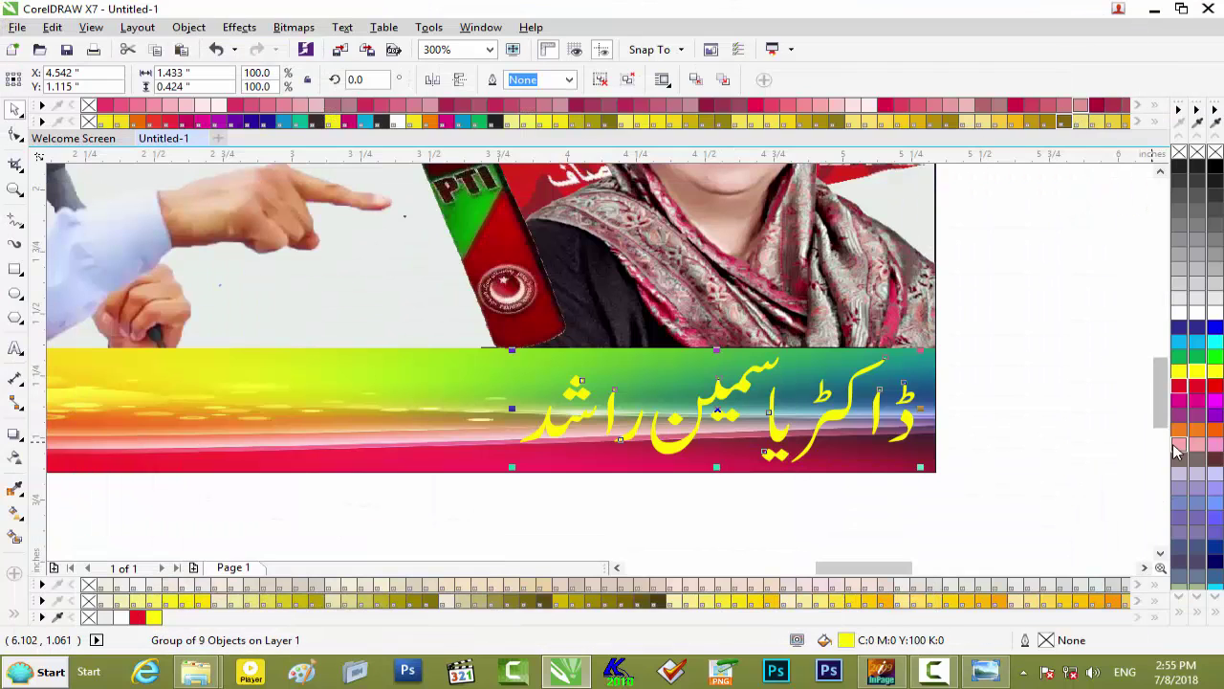
Recolour the Urdu name text purple, then cyan, settling on blue (#0000FF)
click(1217, 417)
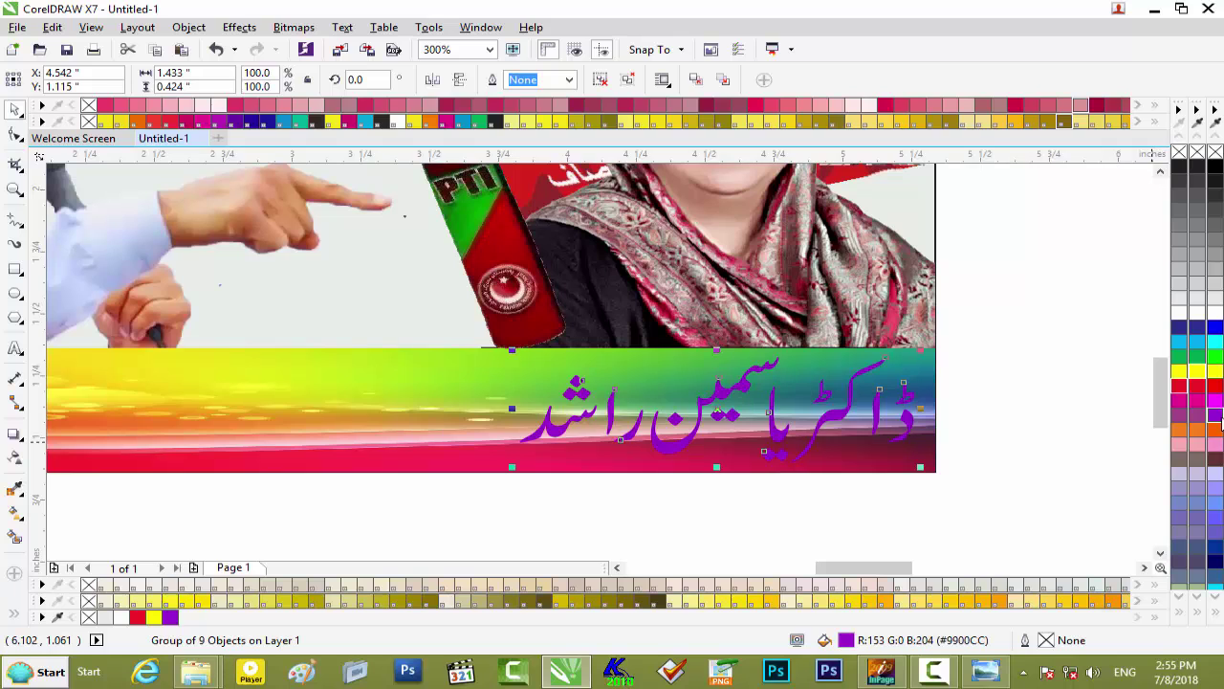
click(1217, 342)
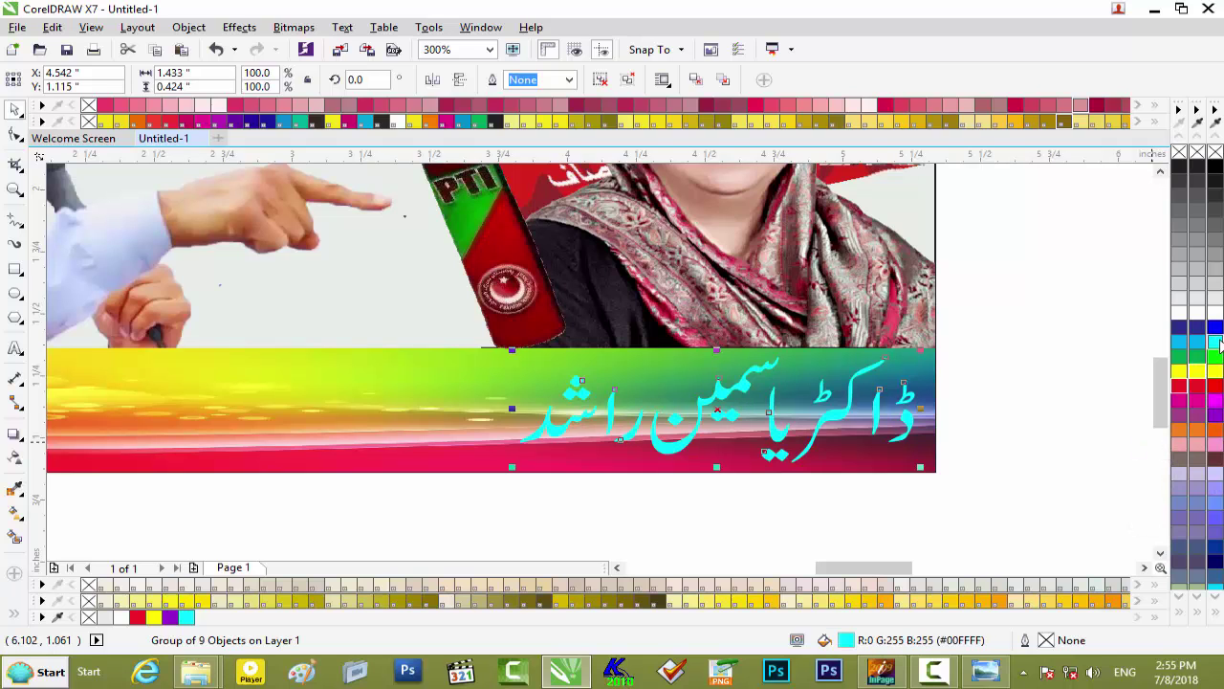
click(1216, 329)
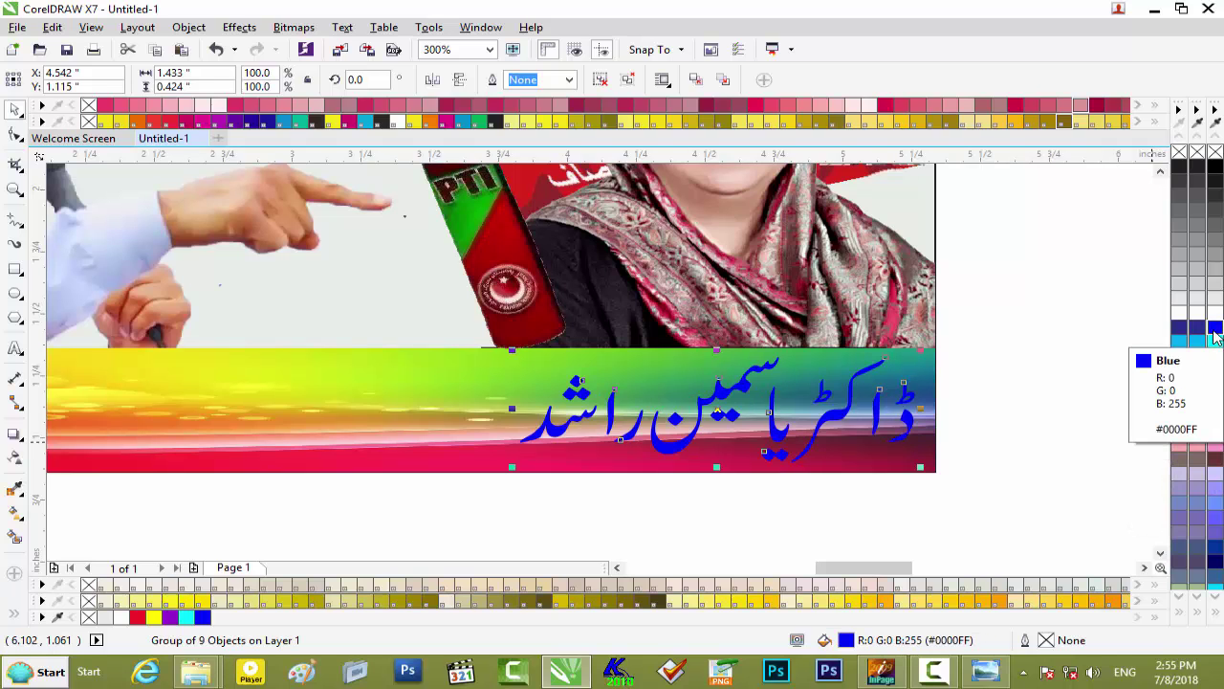
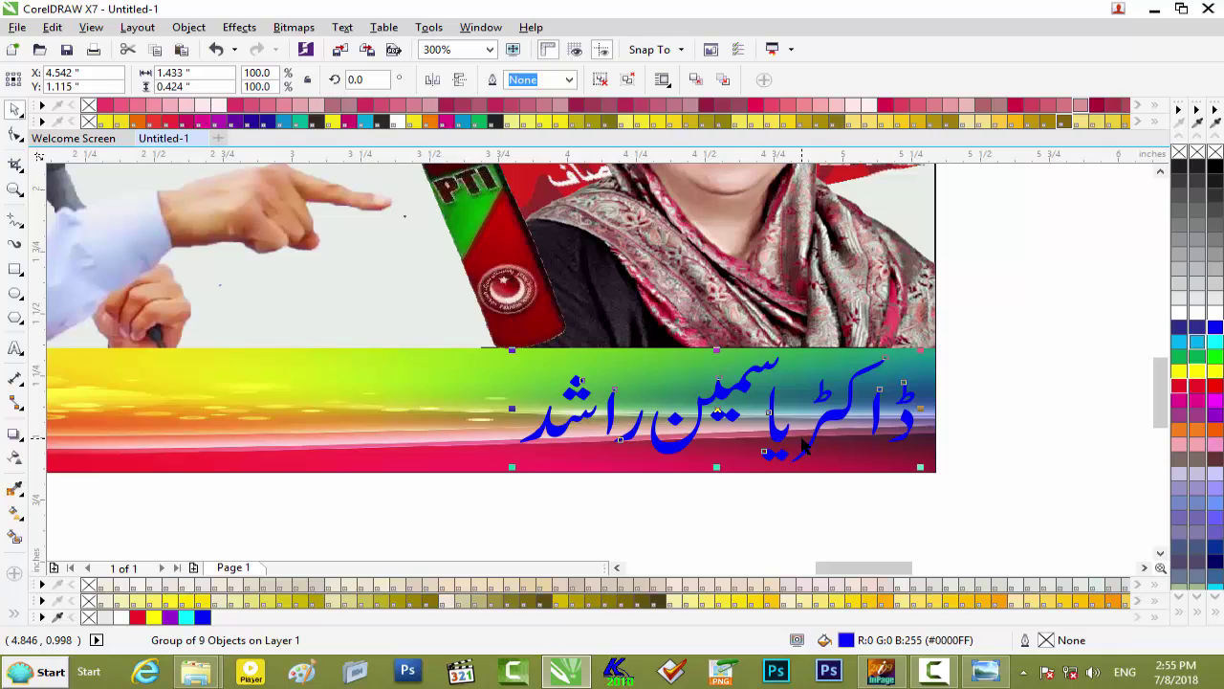
Outline the blue Urdu name in white at 1.5 pt with round corners, behind fill, scaling with object
key(F12)
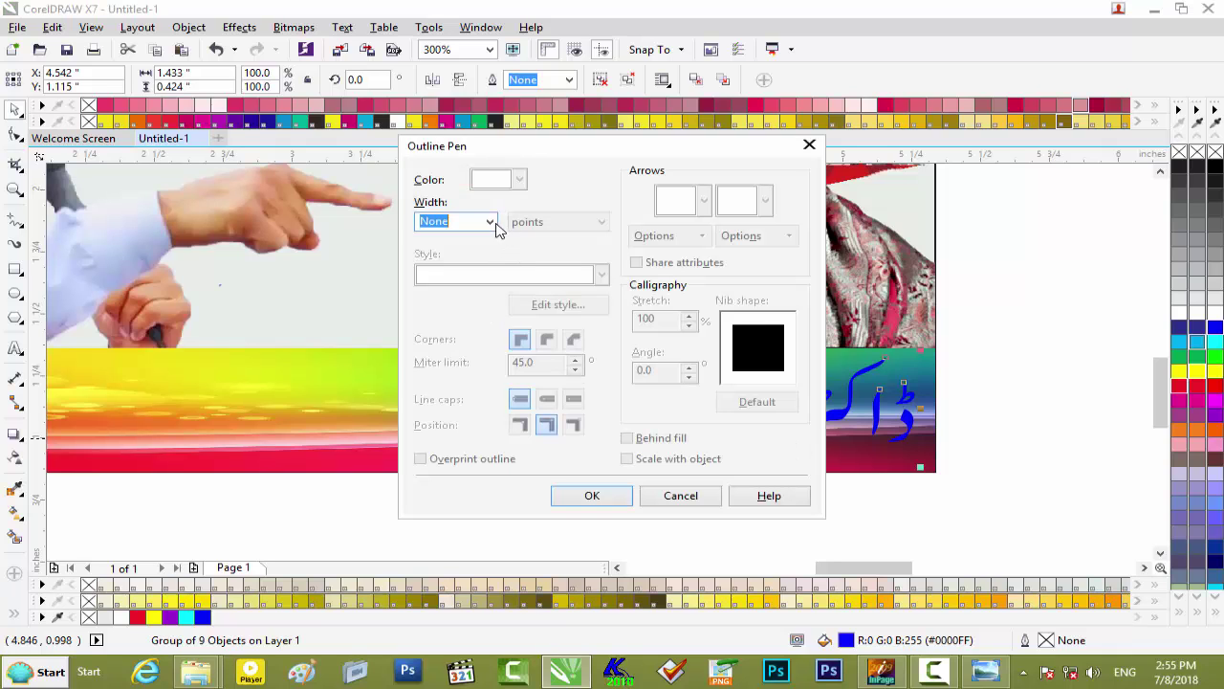
click(493, 224)
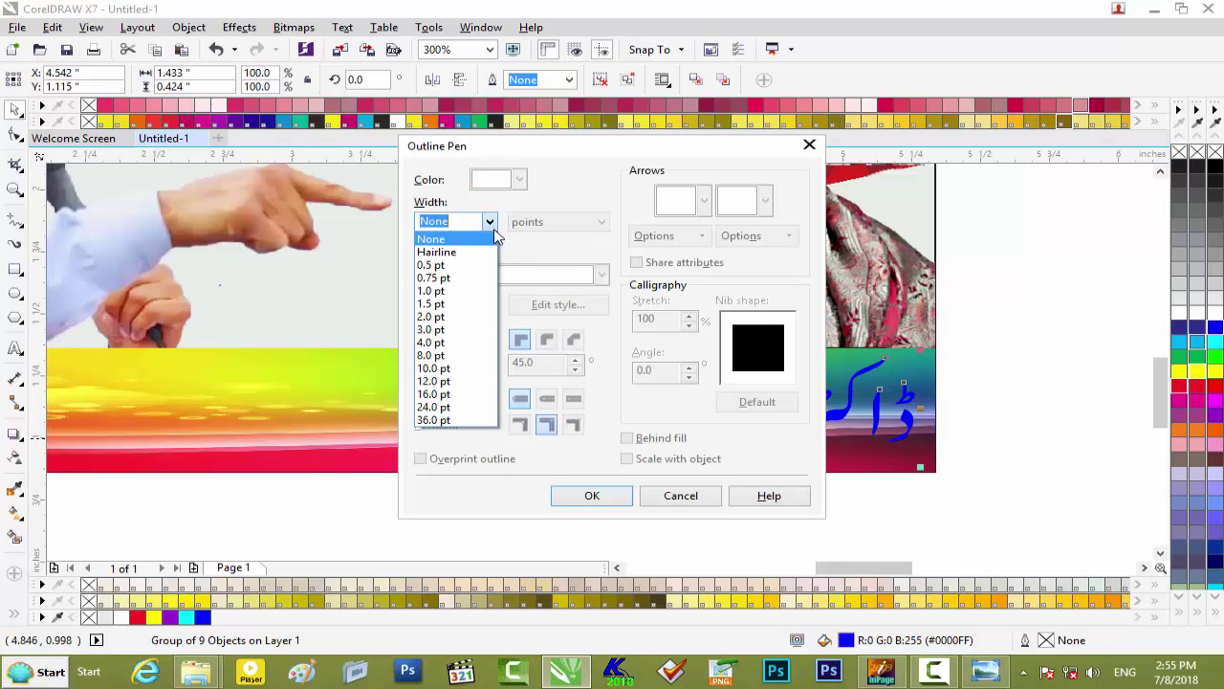
click(465, 304)
click(546, 339)
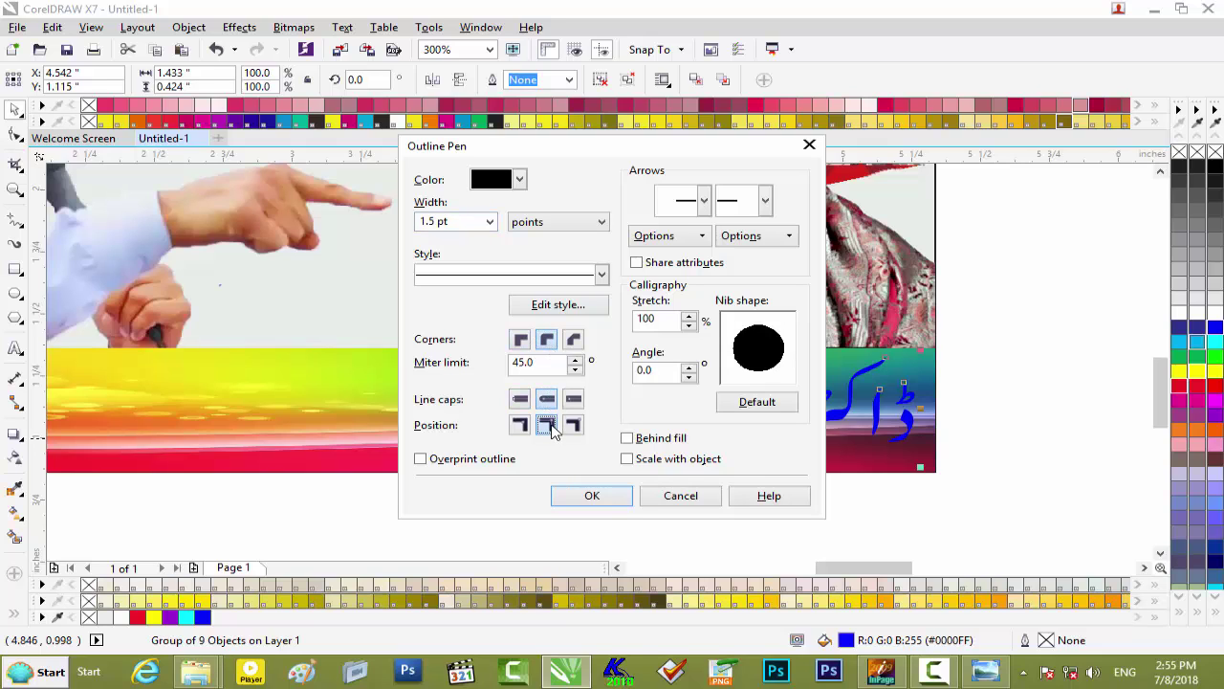
click(660, 437)
click(670, 458)
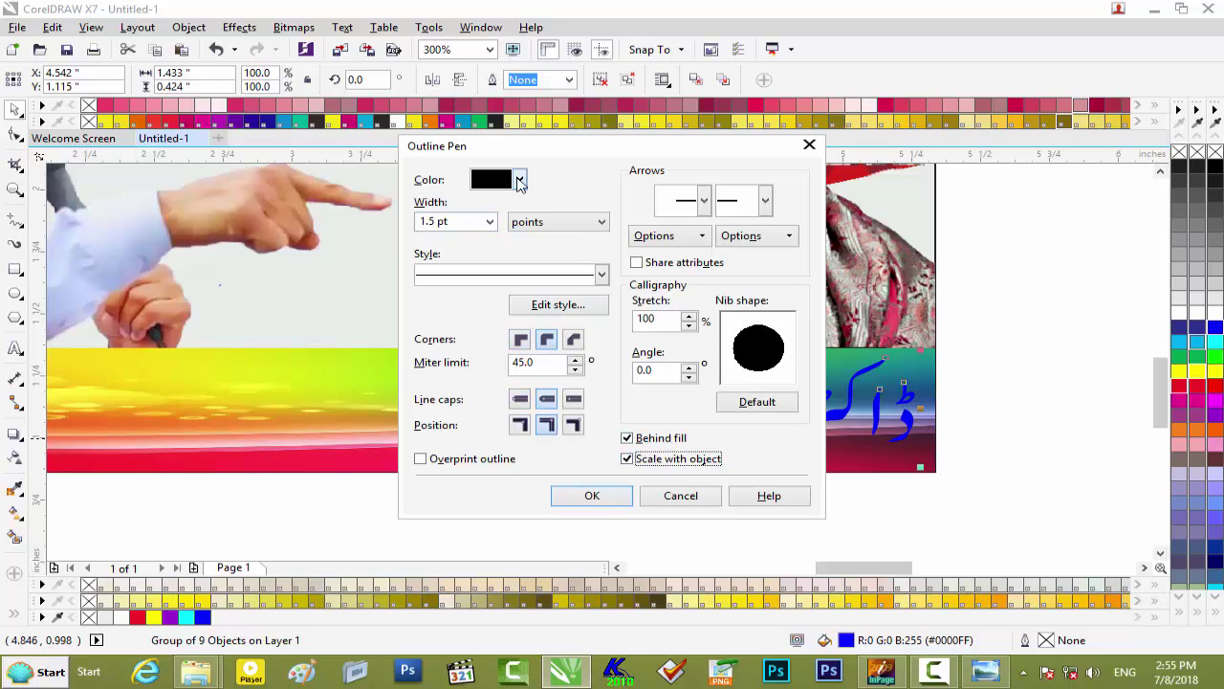
click(521, 180)
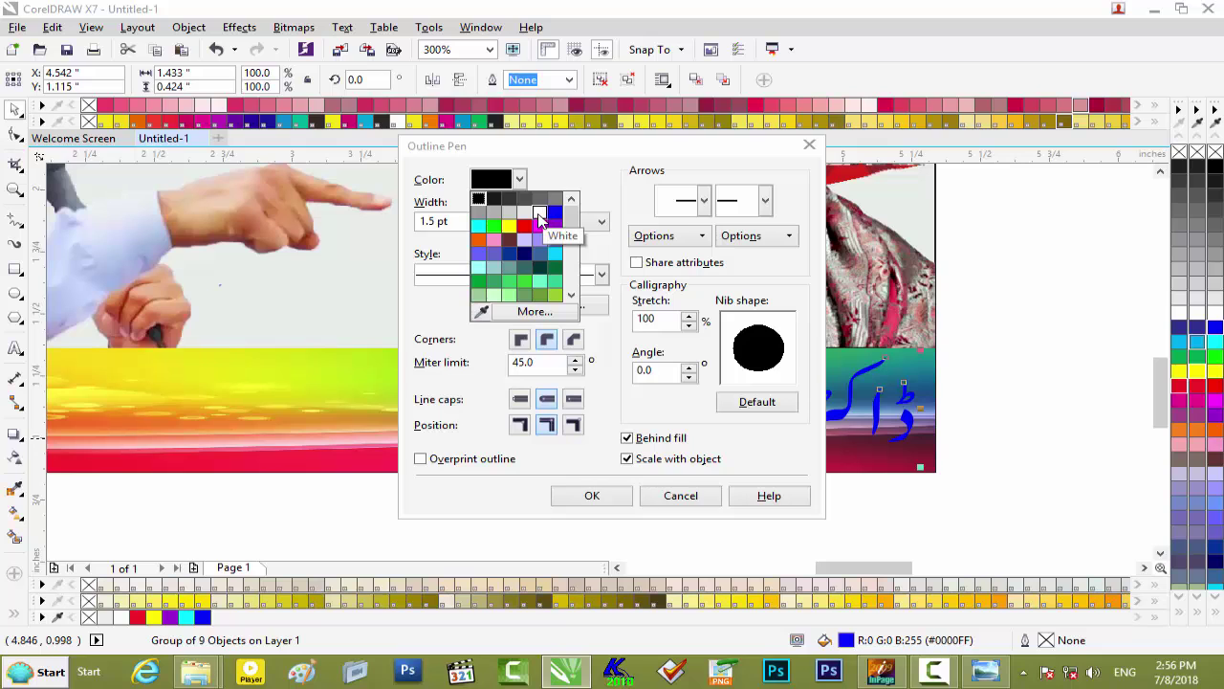
click(541, 213)
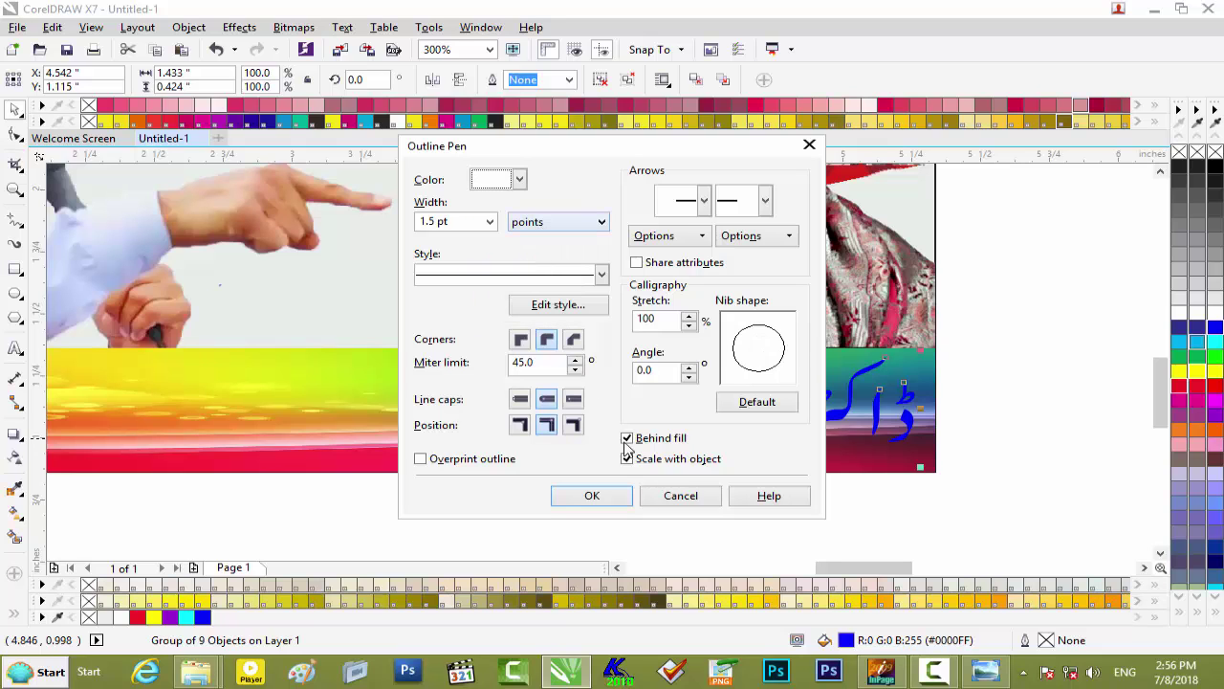
click(592, 496)
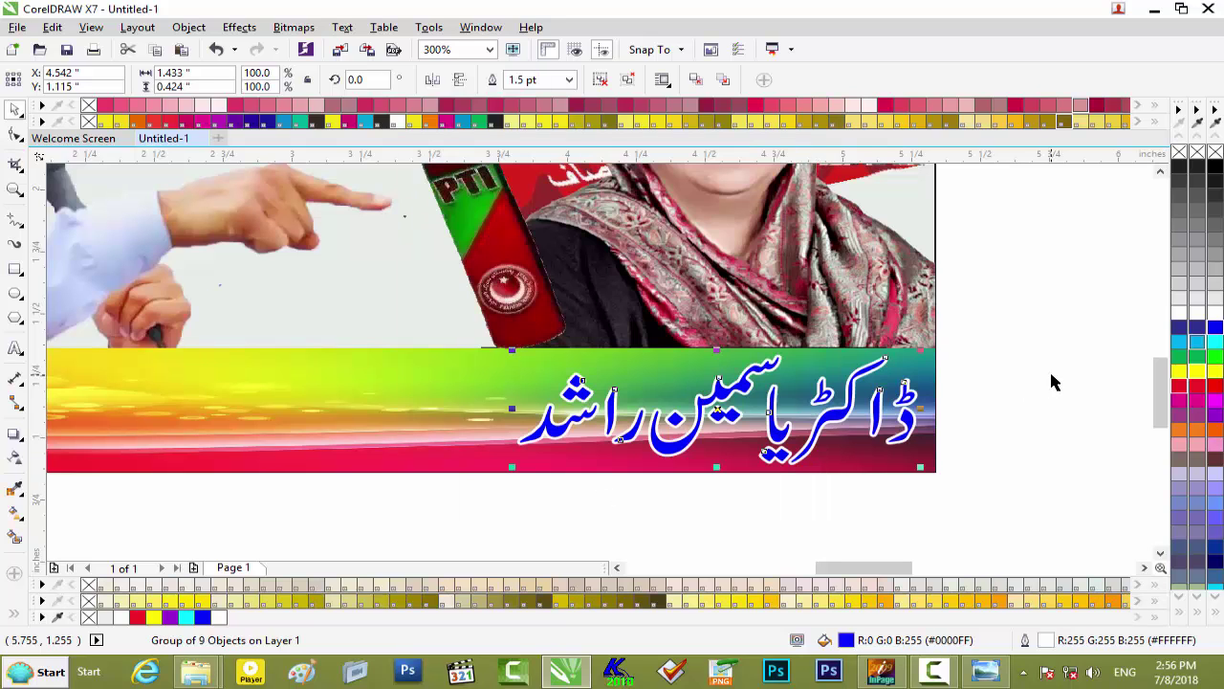
click(1021, 376)
Select the Urdu candidate line and the word لاہور to check their placement
scroll(1022, 376, down, 2)
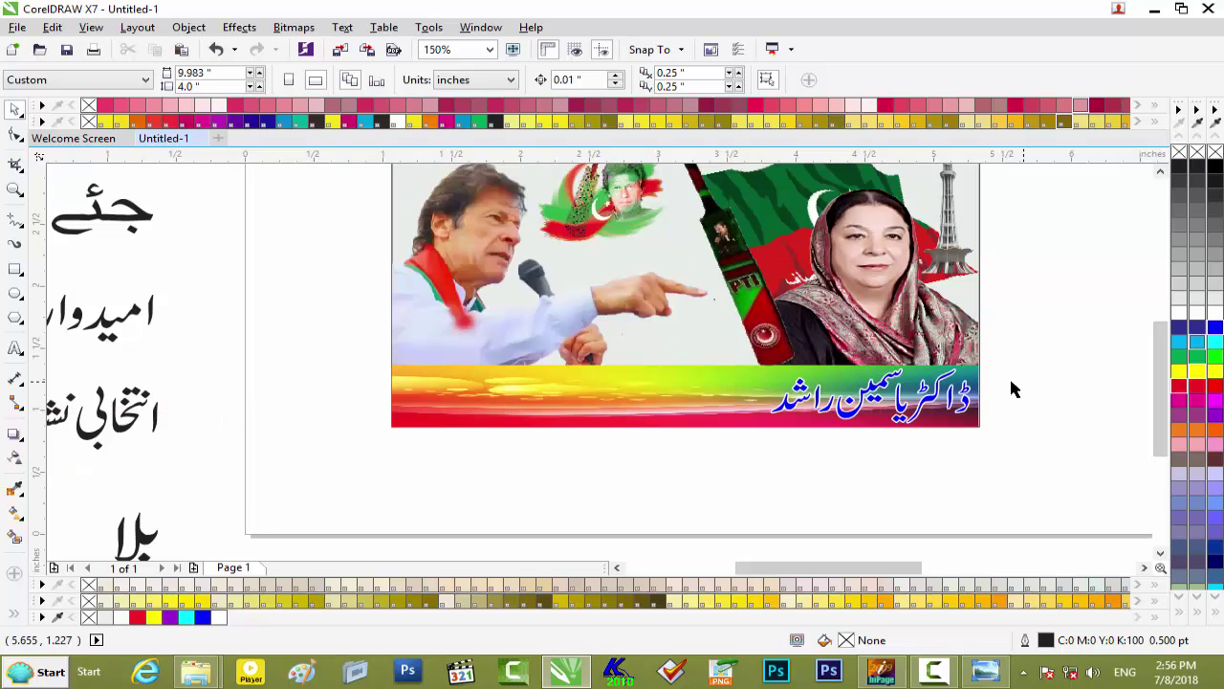
scroll(815, 383, down, 2)
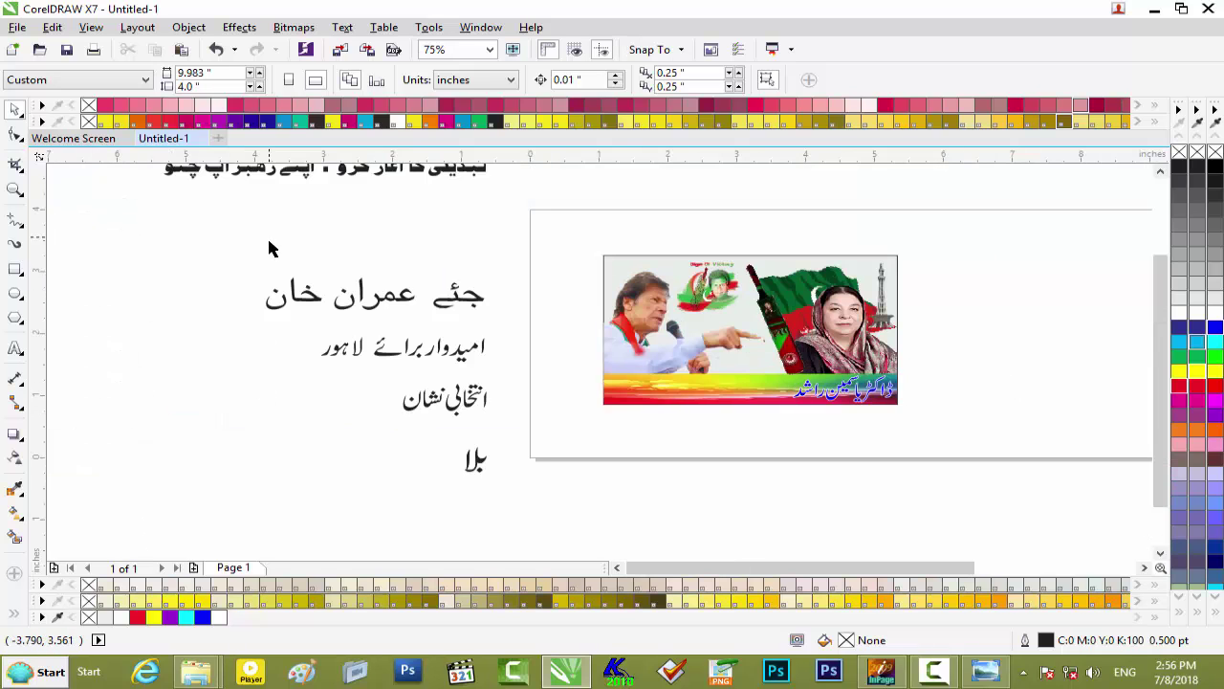
drag(287, 328, 536, 379)
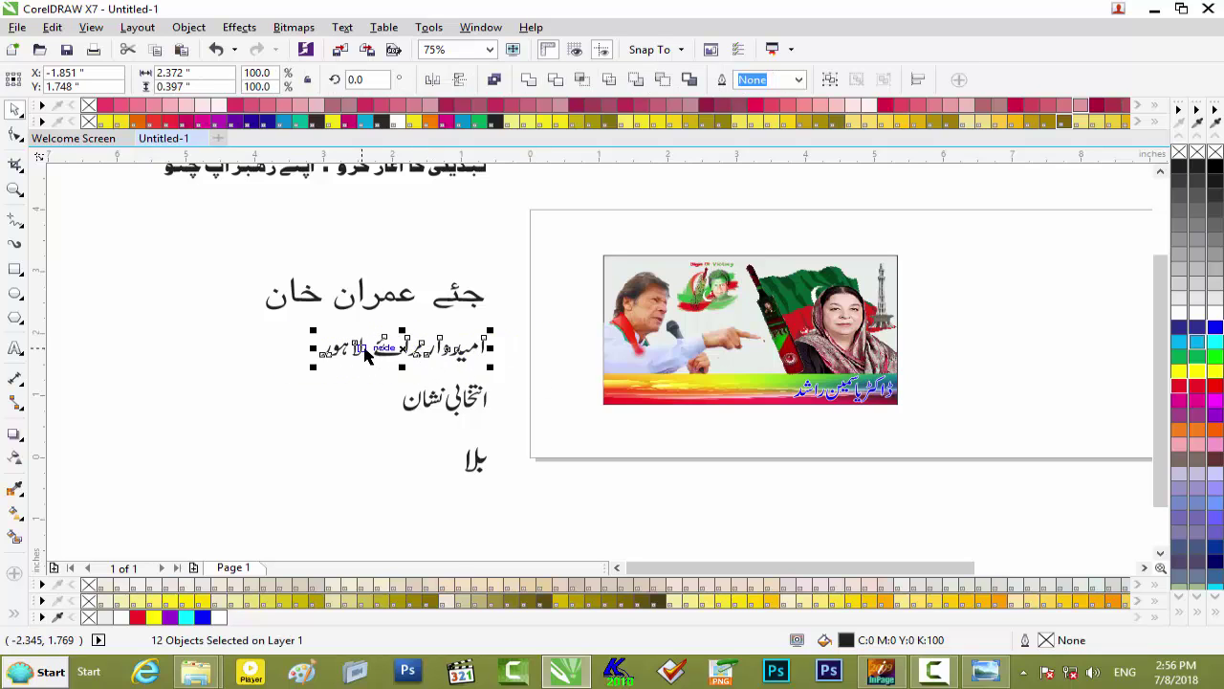
click(151, 372)
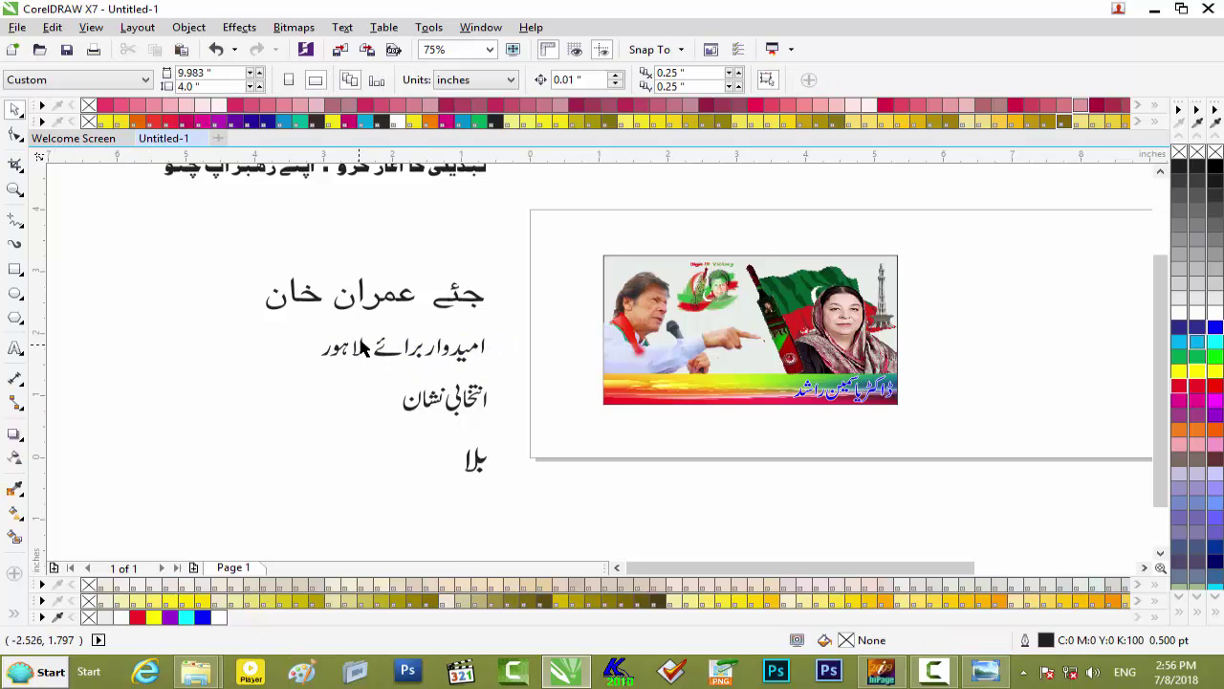
mouse_move(369, 335)
mouse_down()
mouse_move(296, 377)
mouse_move(303, 350)
mouse_move(268, 351)
mouse_up()
click(227, 405)
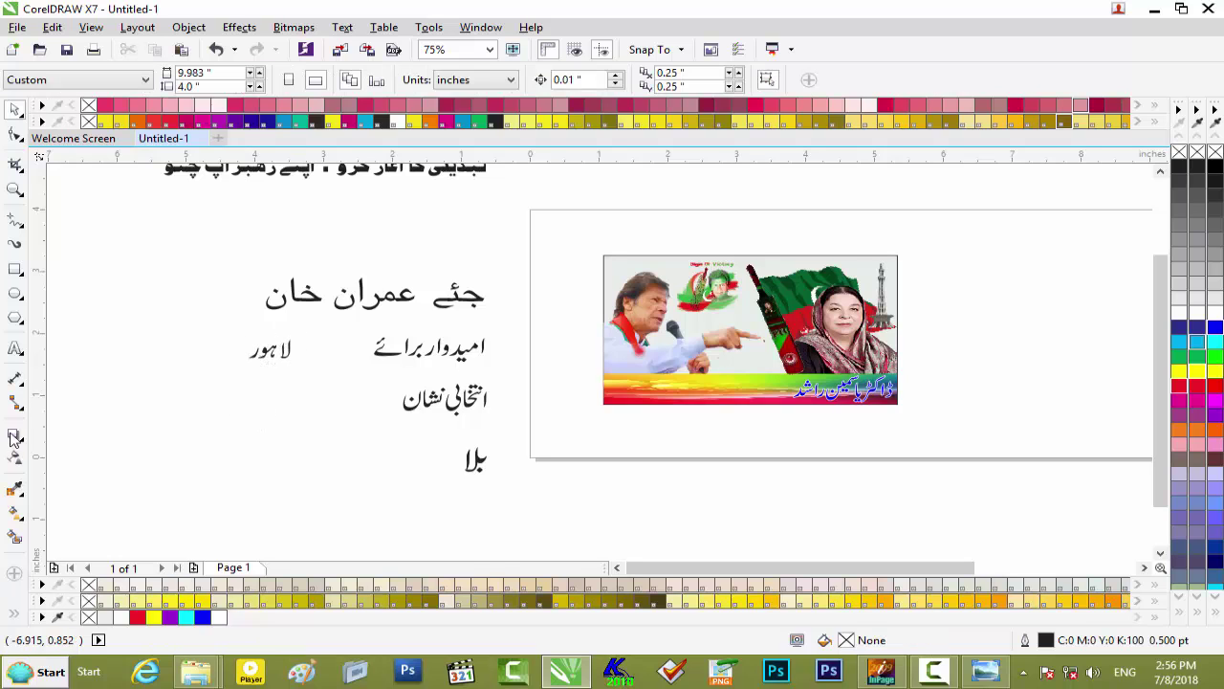
Create a new NA.125 text object and move it into the line beside لاہور
key(F8)
click(238, 438)
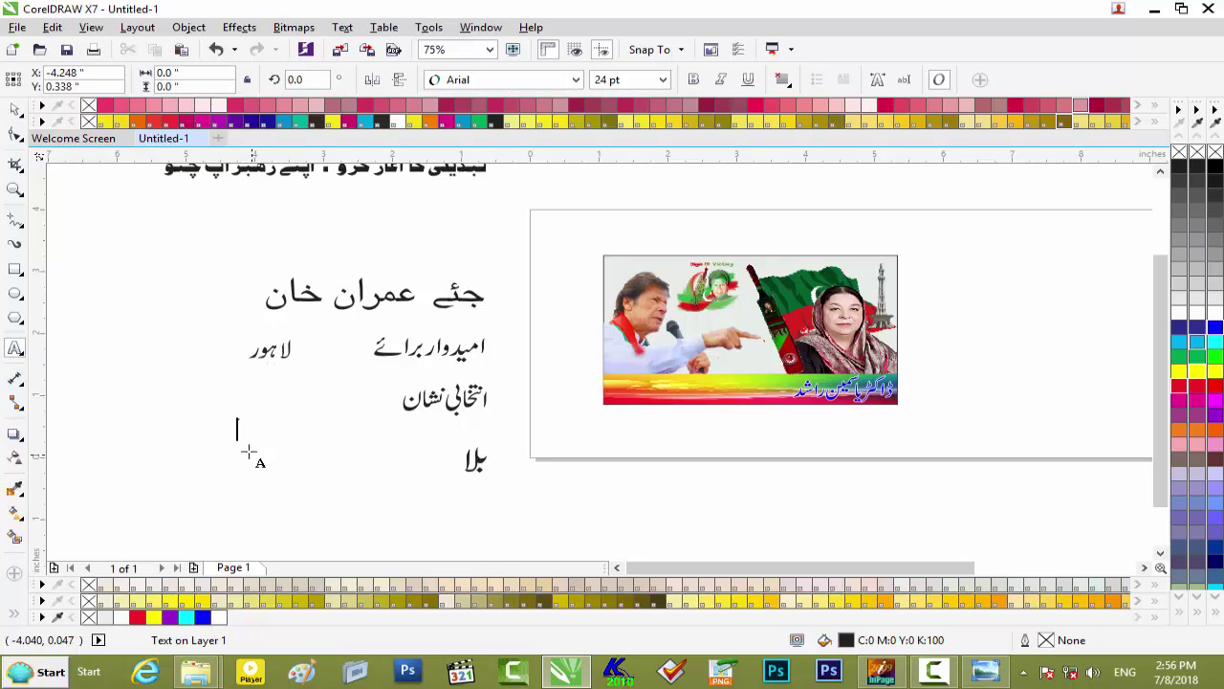
text(N)
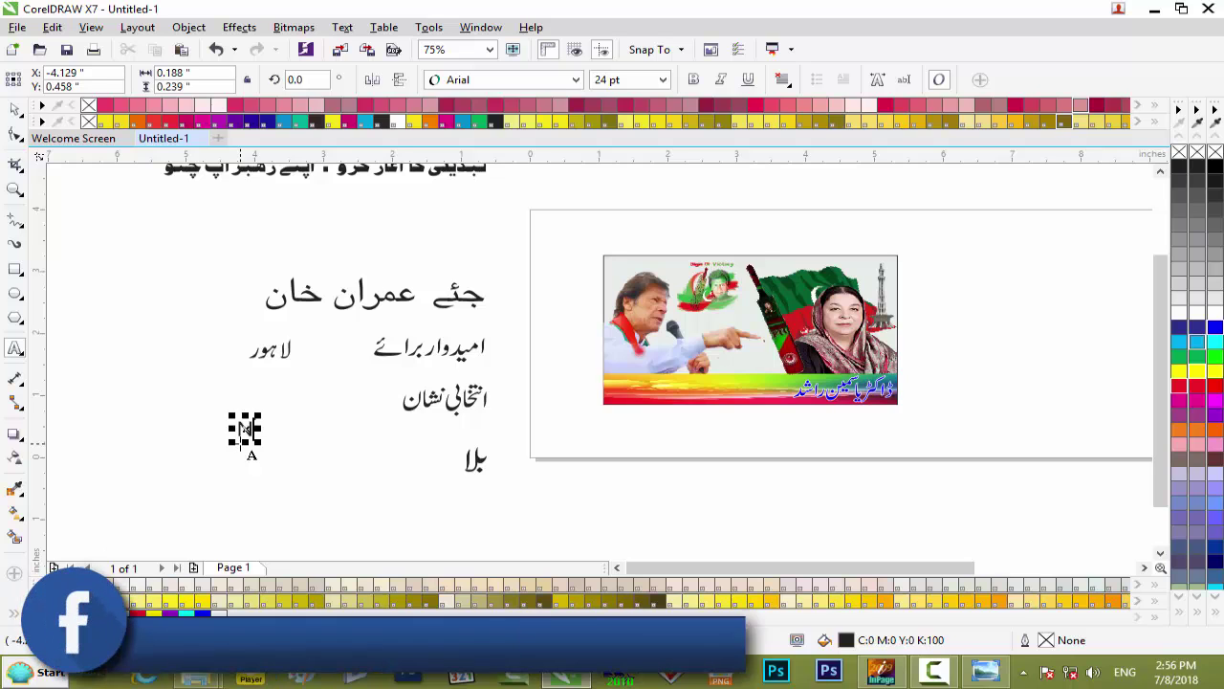
text(A.)
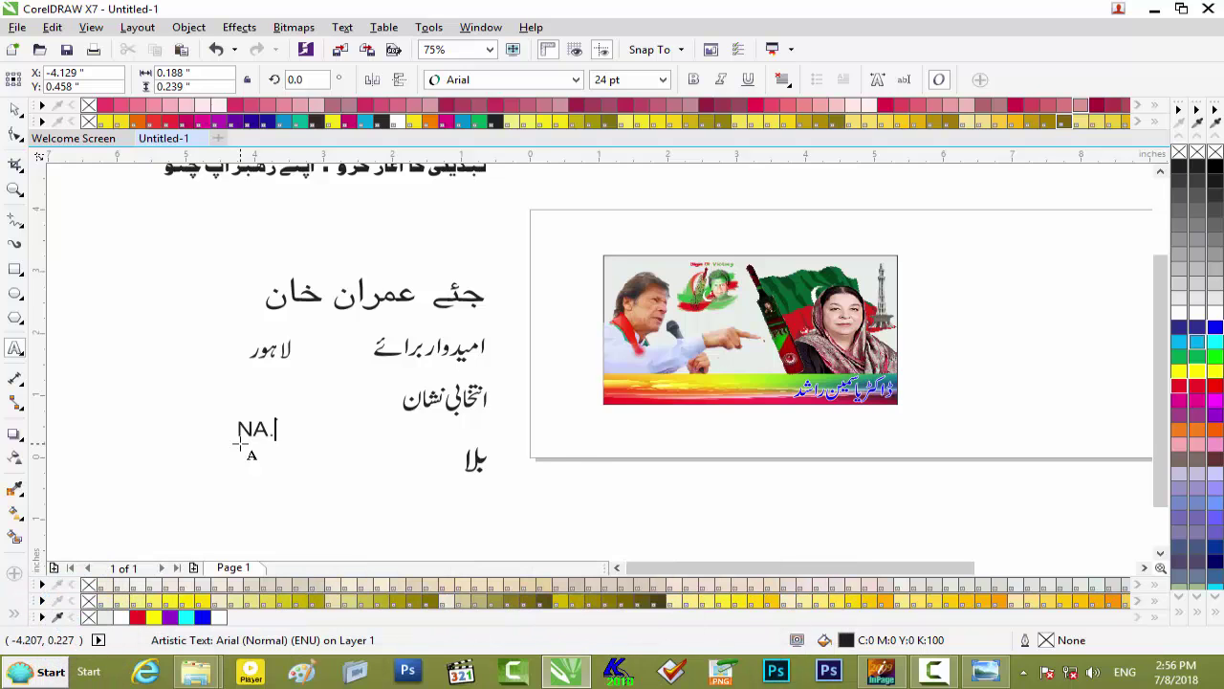
text(5)
key(Escape)
key(space)
drag(283, 427, 335, 351)
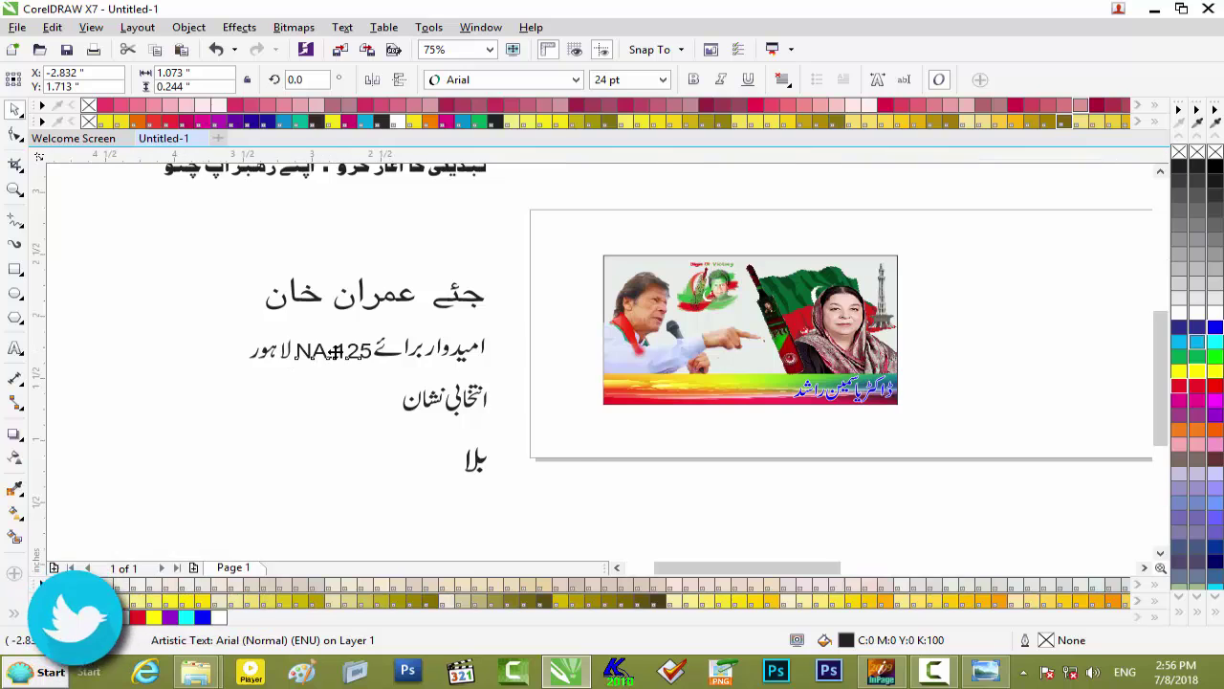
Nudge لاہور and امیدوار برائے so they sit tightly in line with NA.125
scroll(335, 351, up, 1)
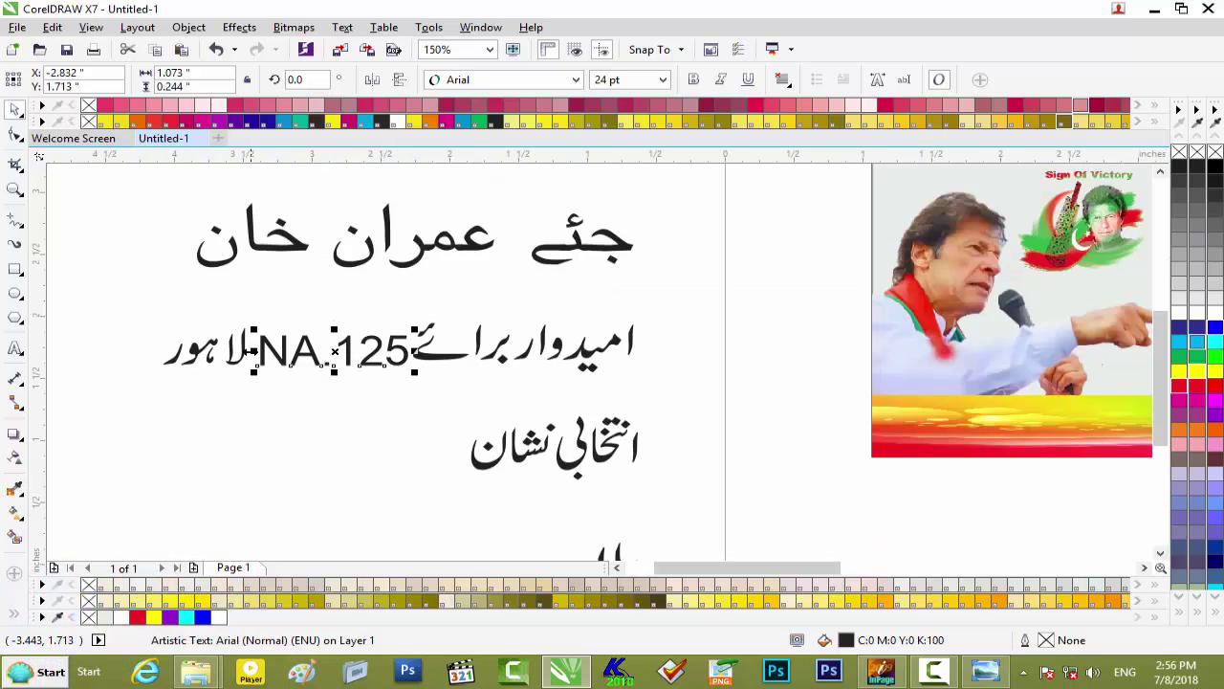
click(124, 330)
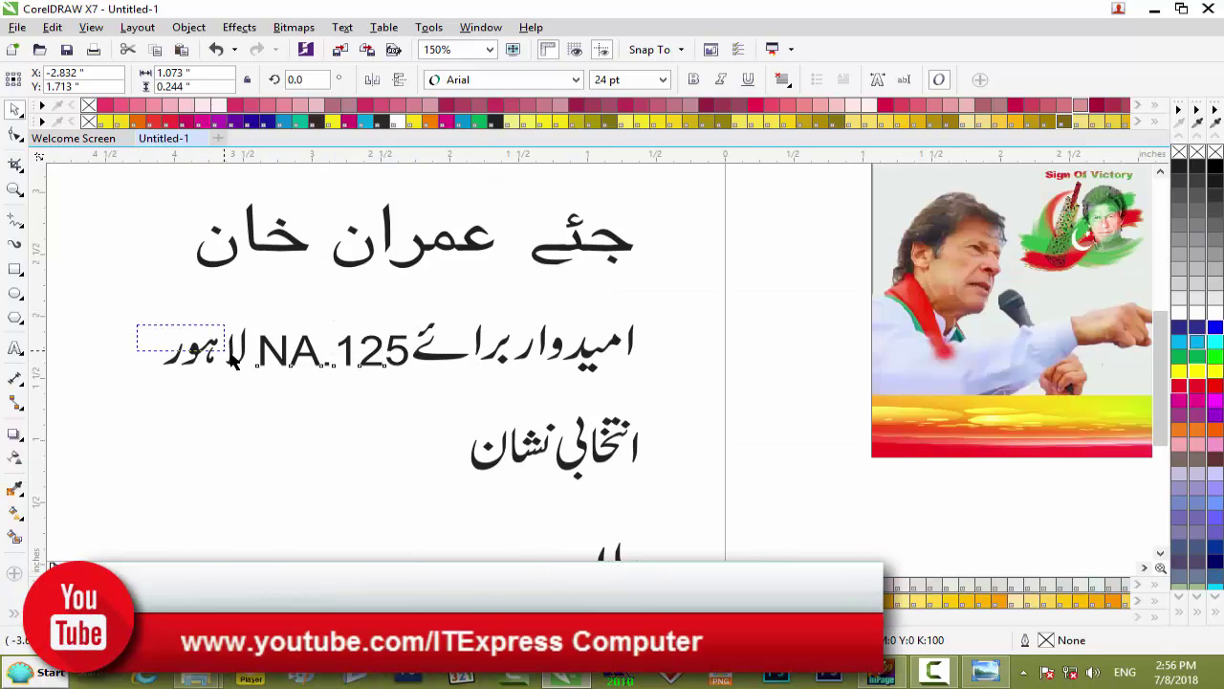
click(251, 378)
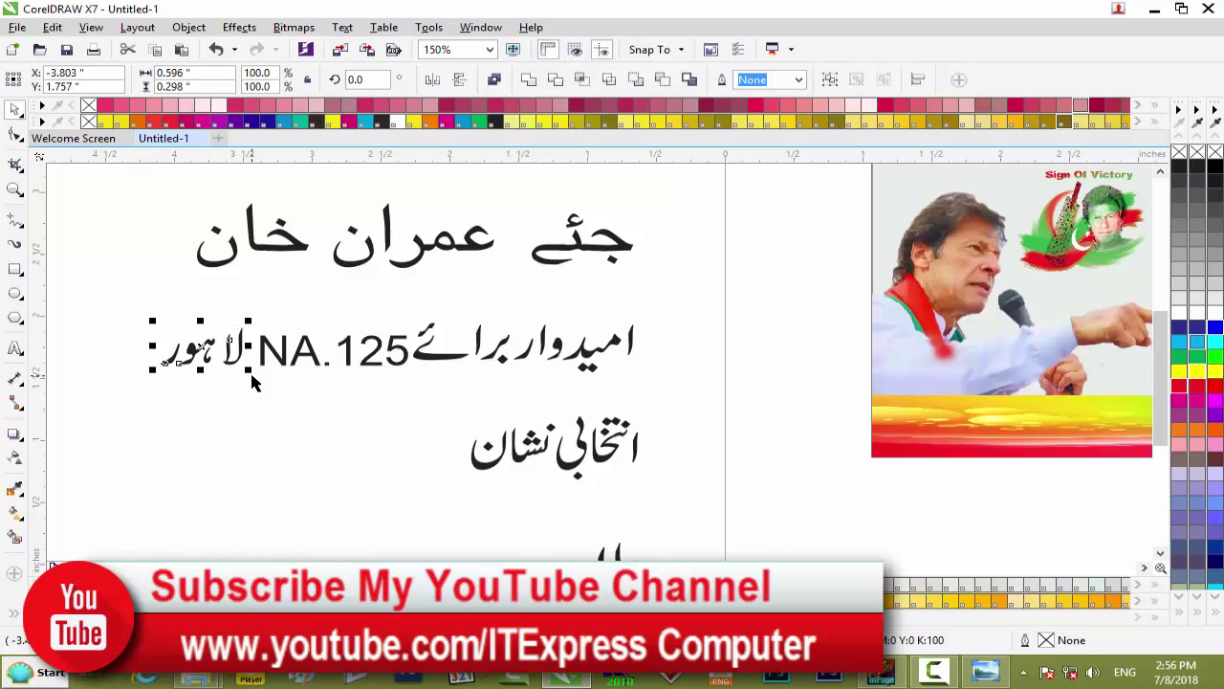
drag(253, 381, 255, 384)
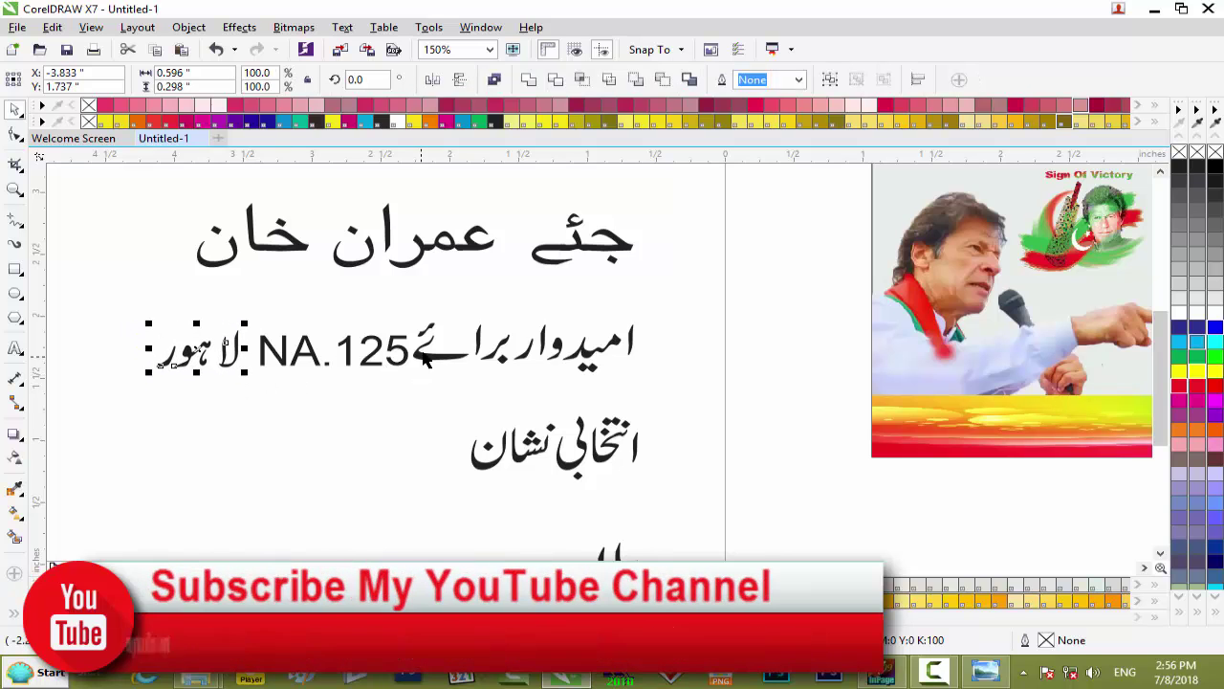
drag(684, 308, 412, 403)
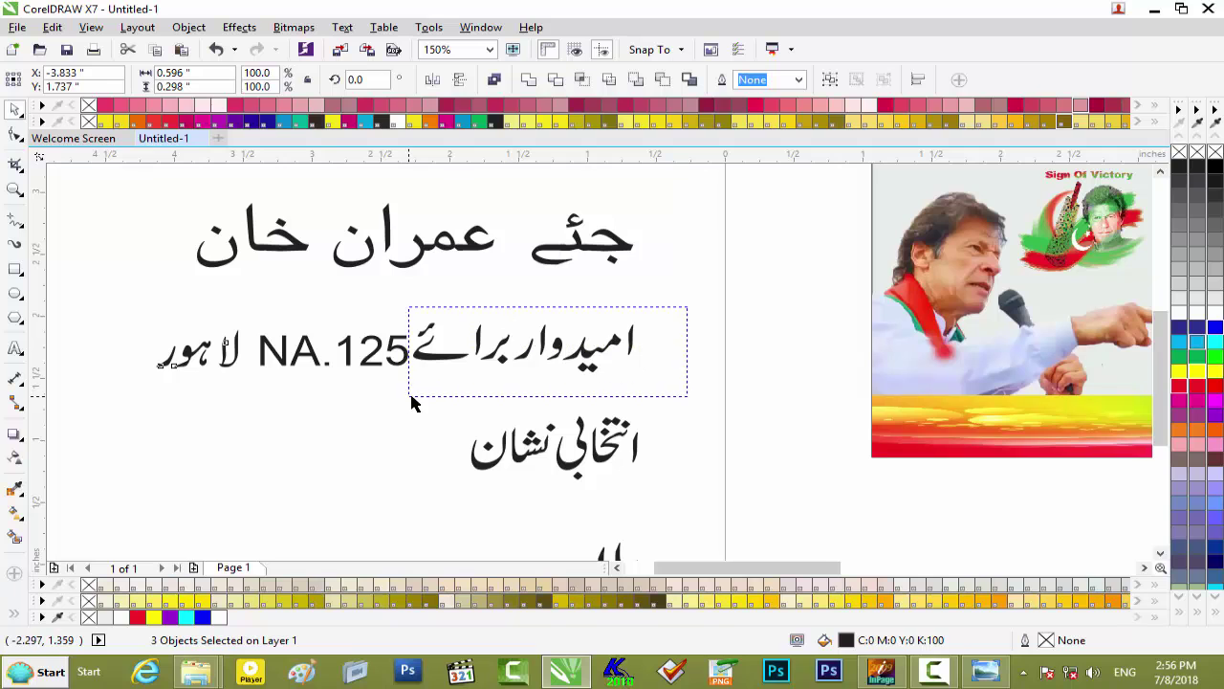
key(Right)
key(Right)
key(Right)
key(Down)
key(Down)
click(691, 340)
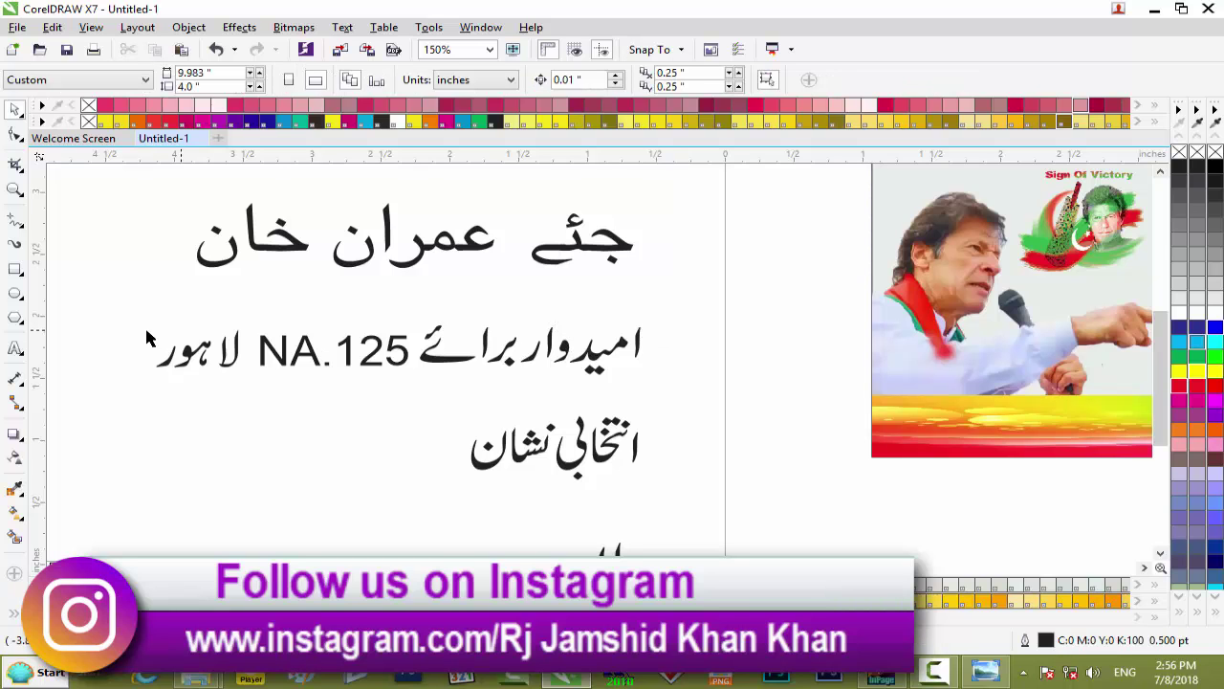
drag(124, 337, 254, 382)
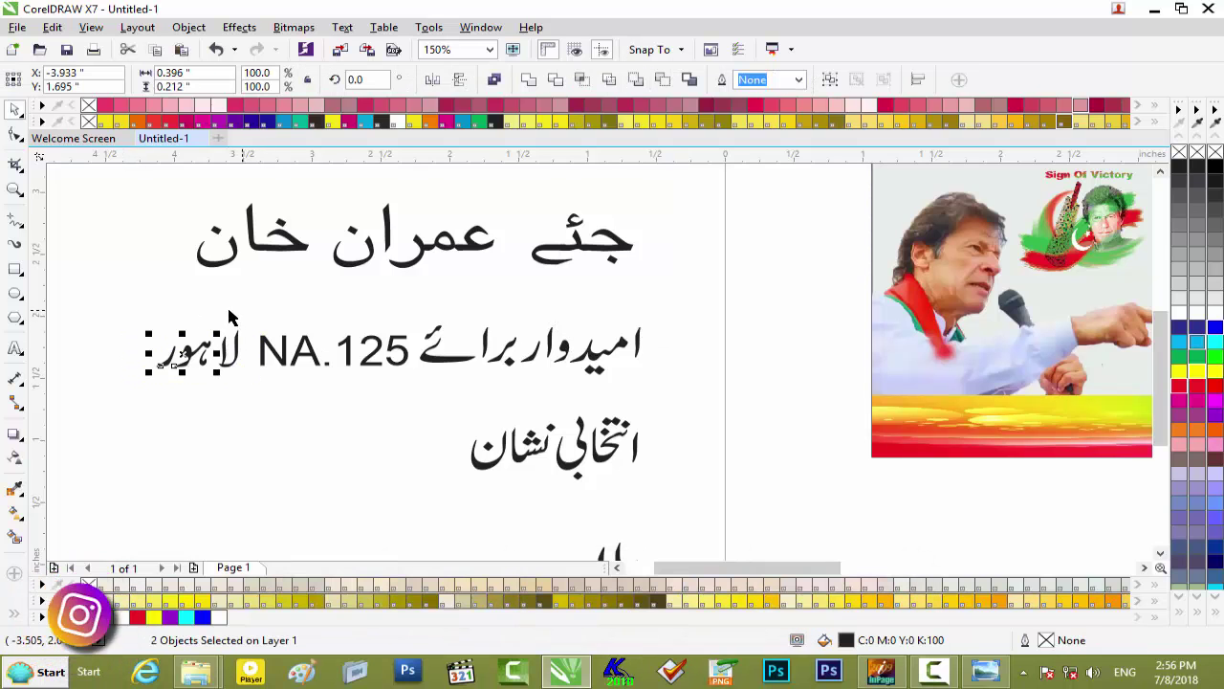
drag(113, 325, 250, 380)
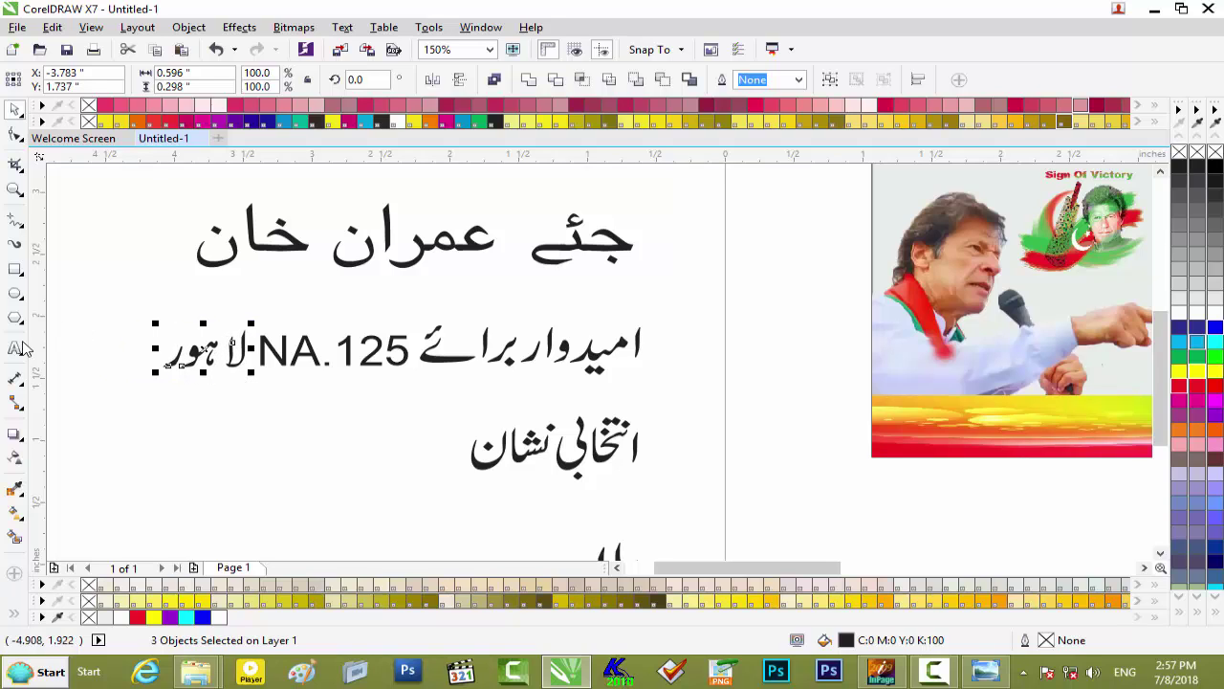
Format the NA.125 label in Arial Bold so it stands out from the Urdu words
click(15, 348)
double_click(285, 350)
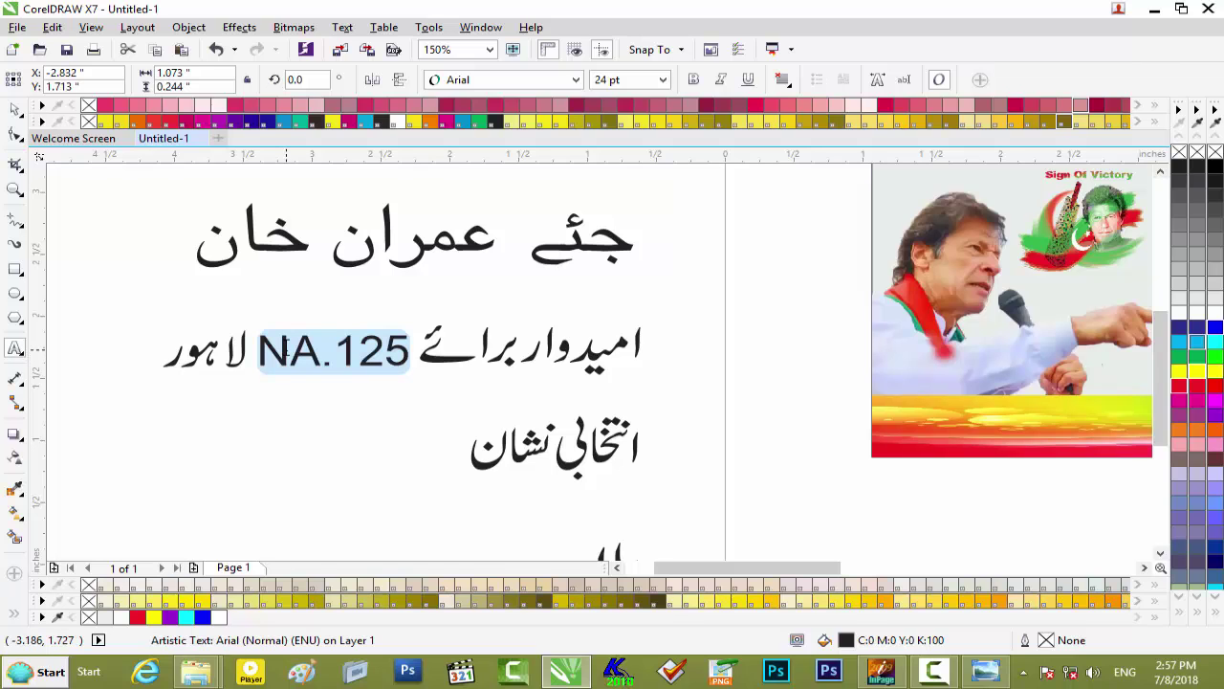
drag(321, 354, 257, 354)
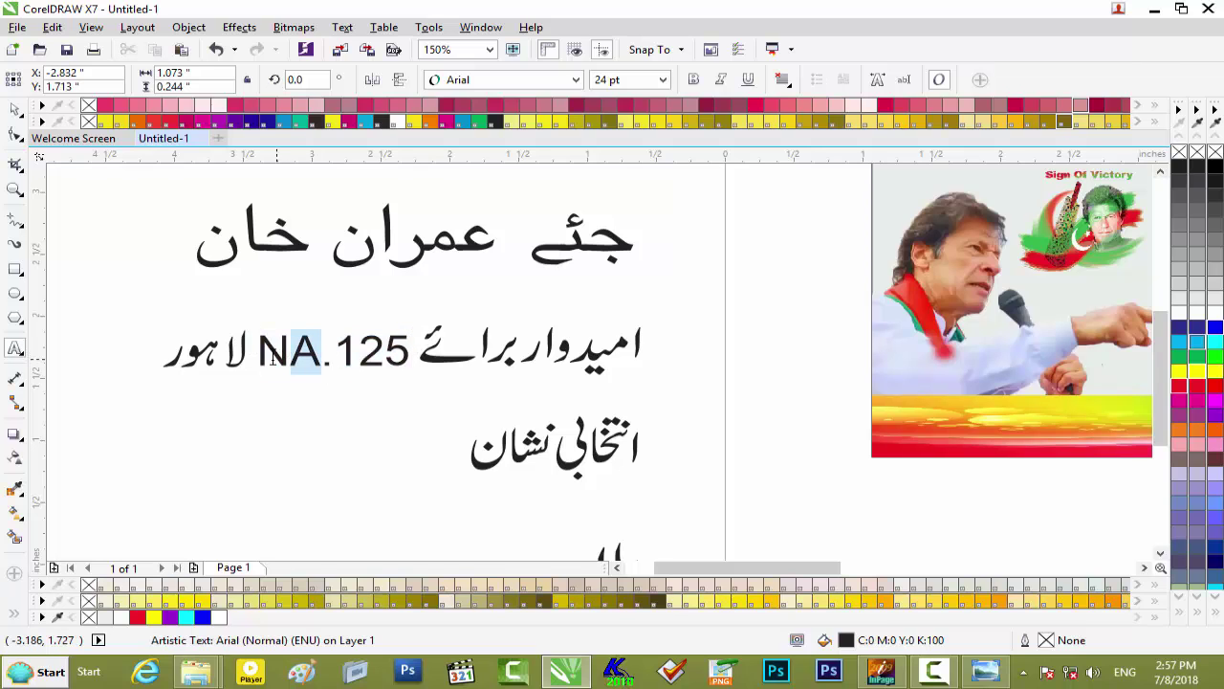
click(553, 80)
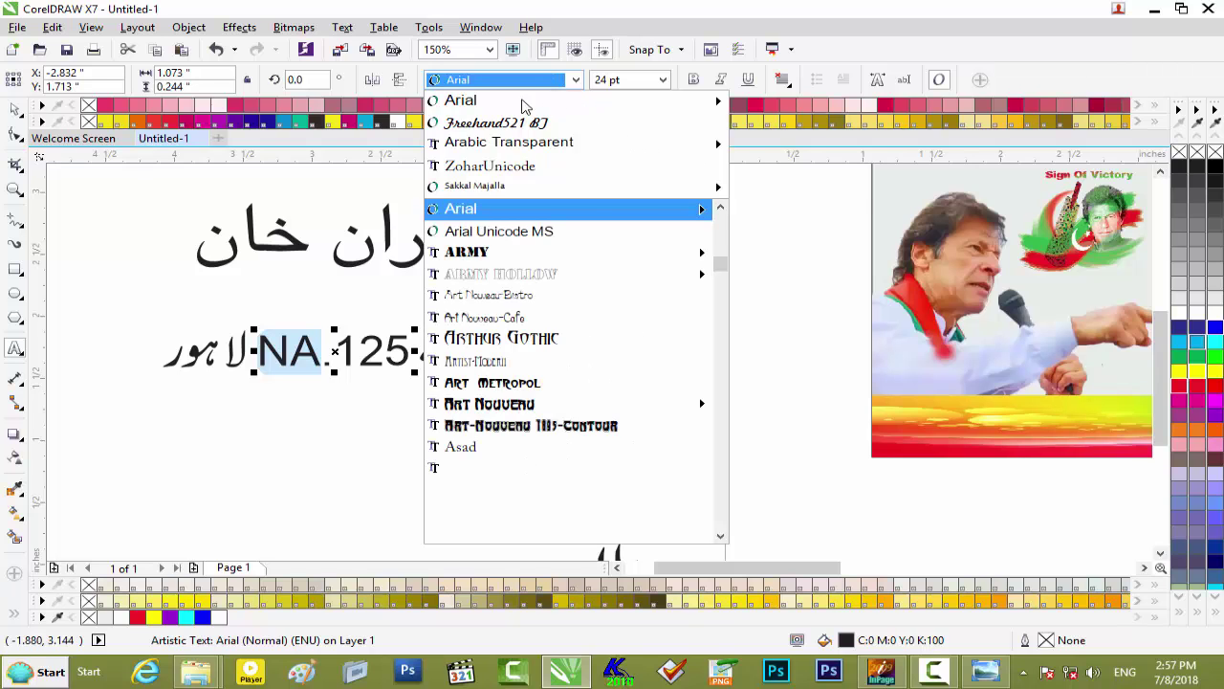
mouse_move(572, 100)
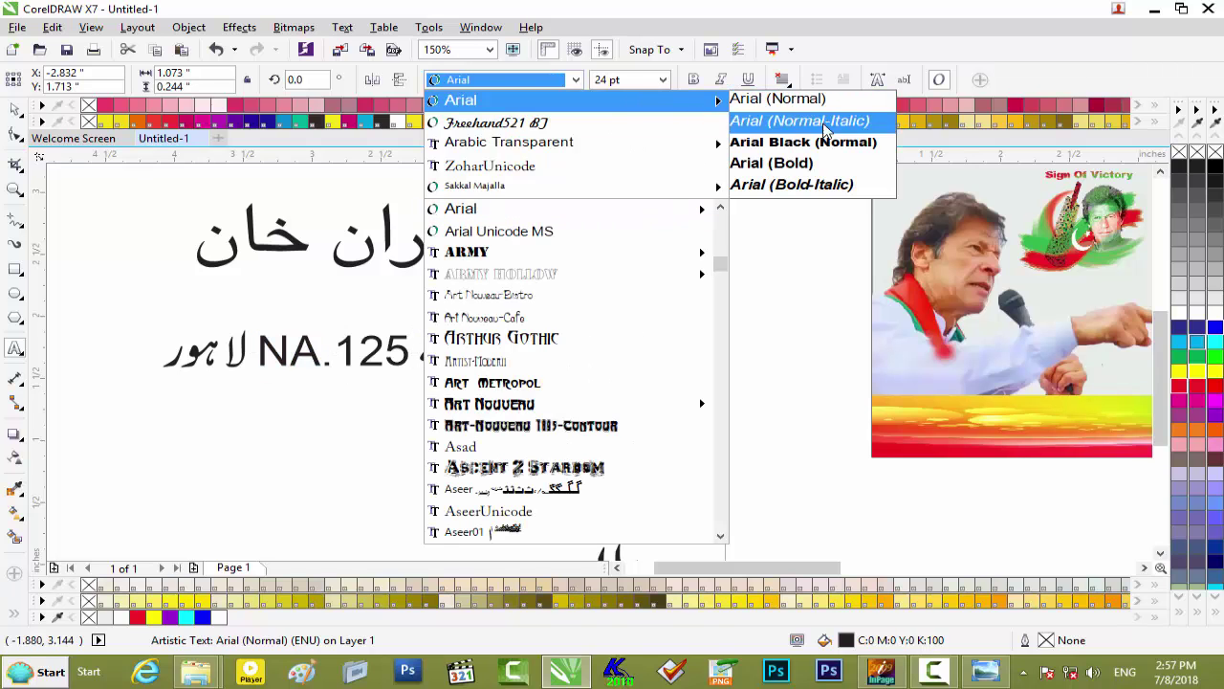
click(784, 164)
double_click(382, 354)
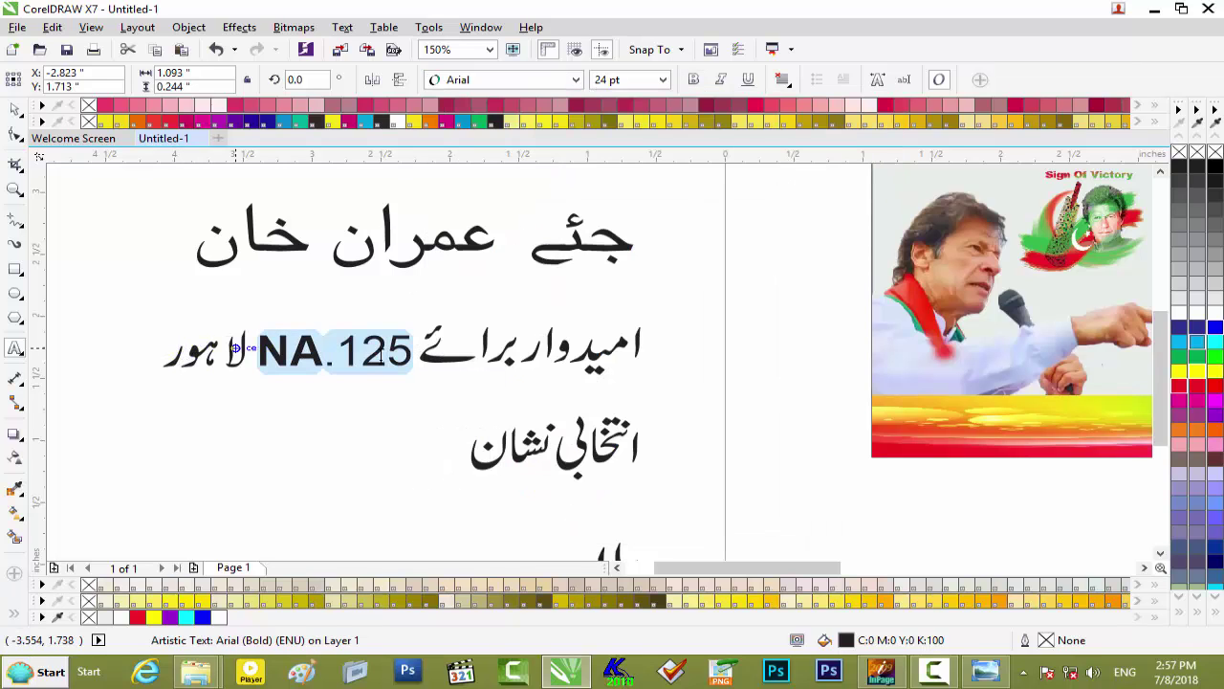
double_click(381, 354)
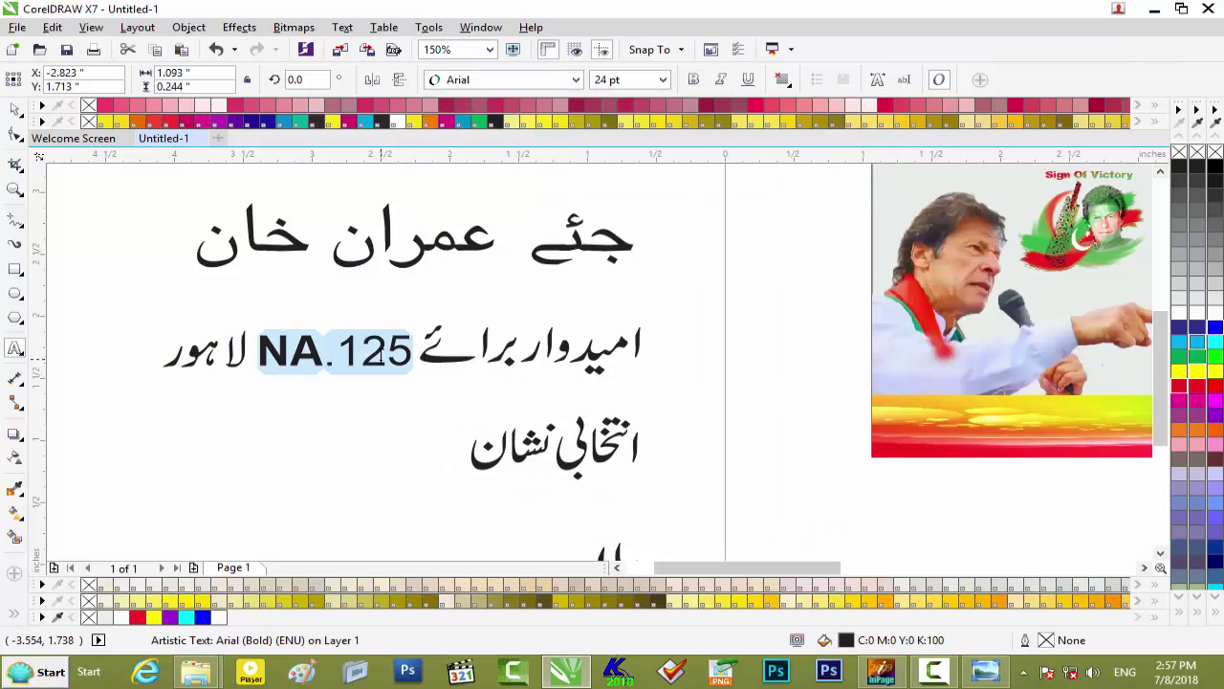
click(577, 79)
mouse_move(574, 100)
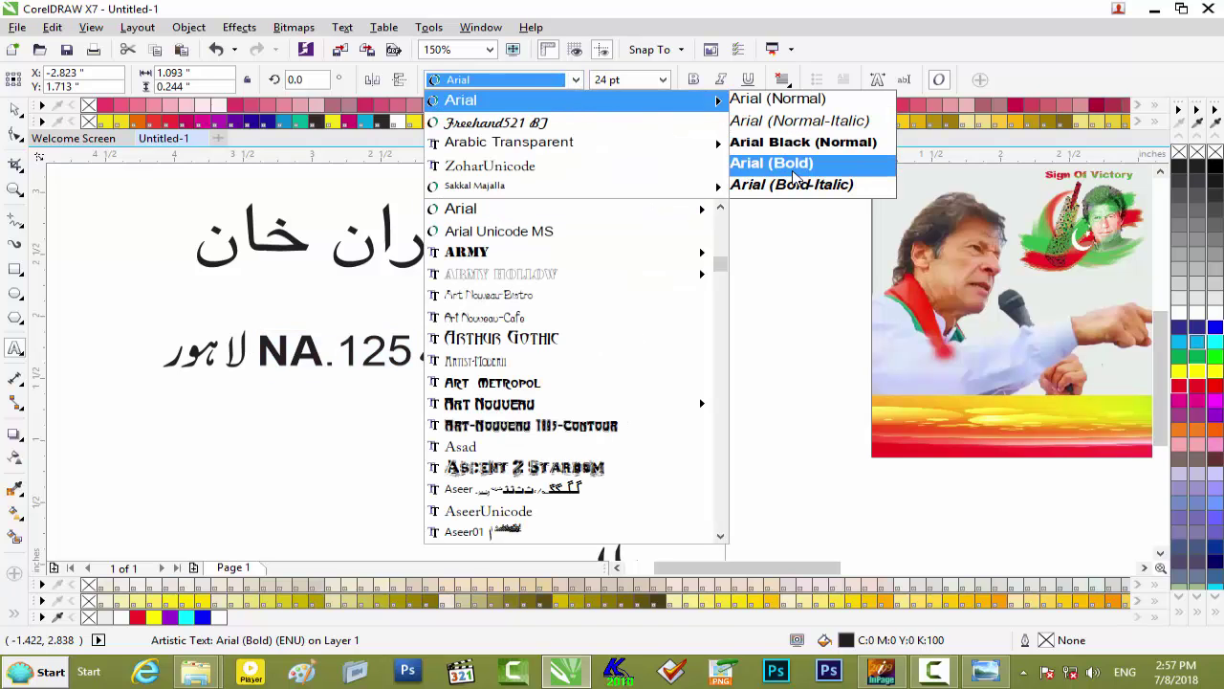
click(794, 165)
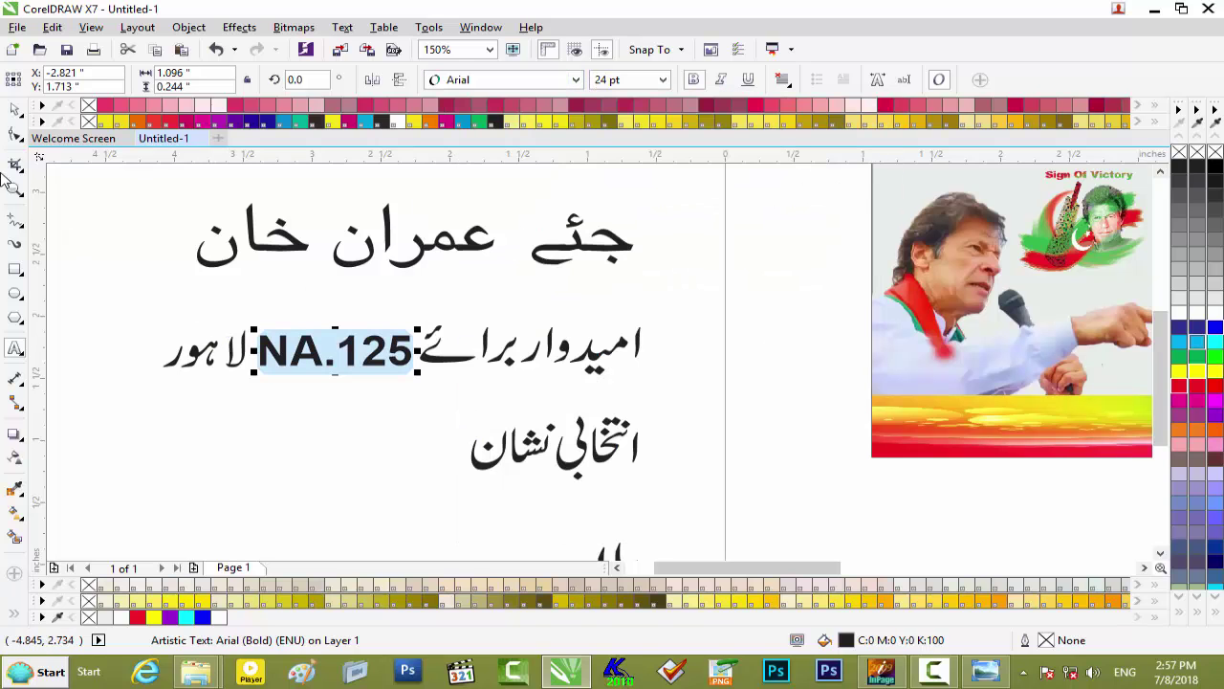
click(18, 112)
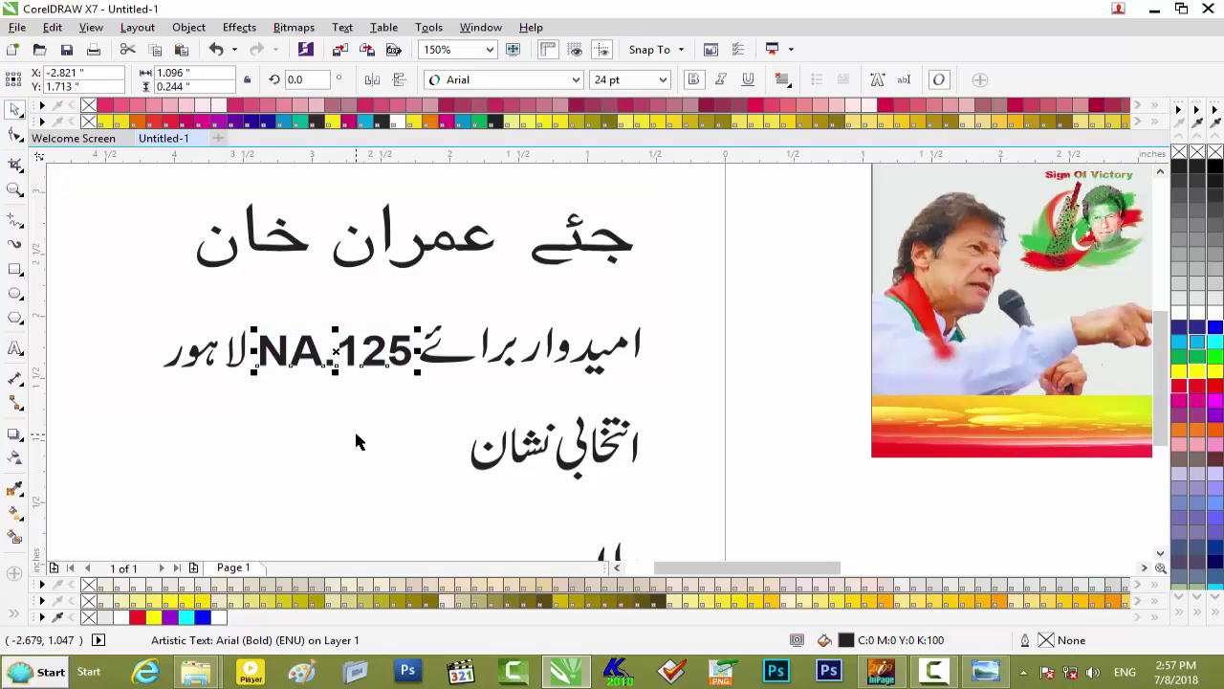
Select all 13 pieces of the NA.125 caption line and group them
drag(696, 295, 229, 382)
drag(135, 397, 134, 397)
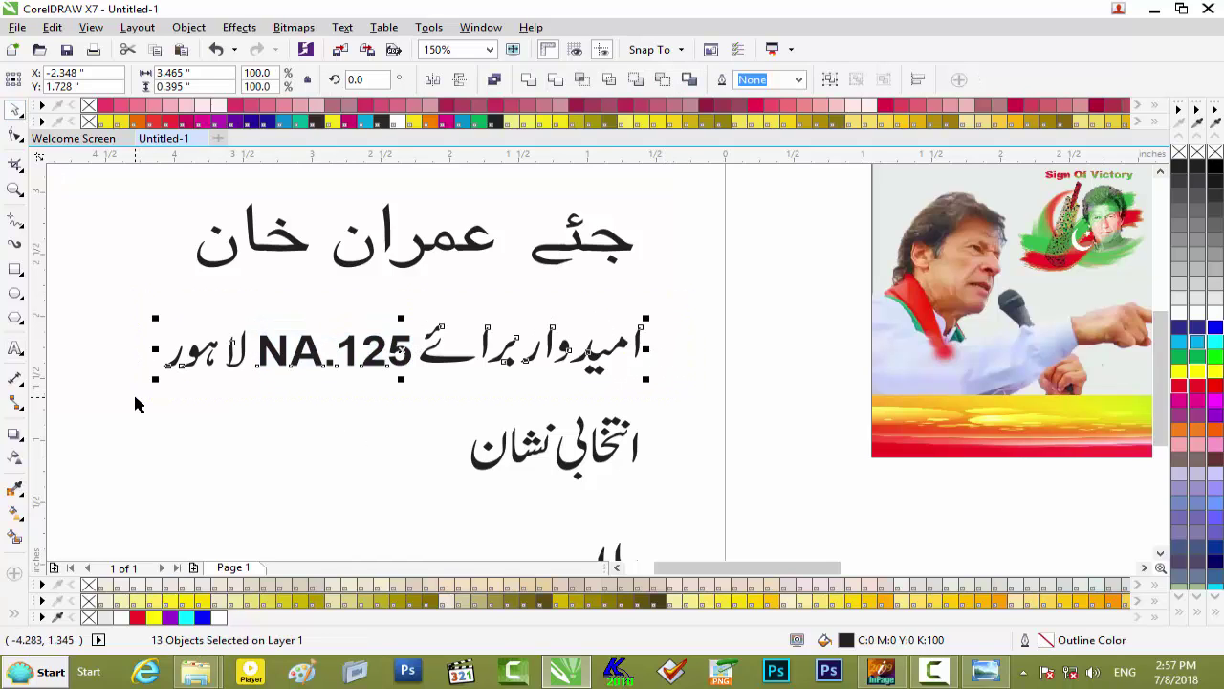
key(ctrl+g)
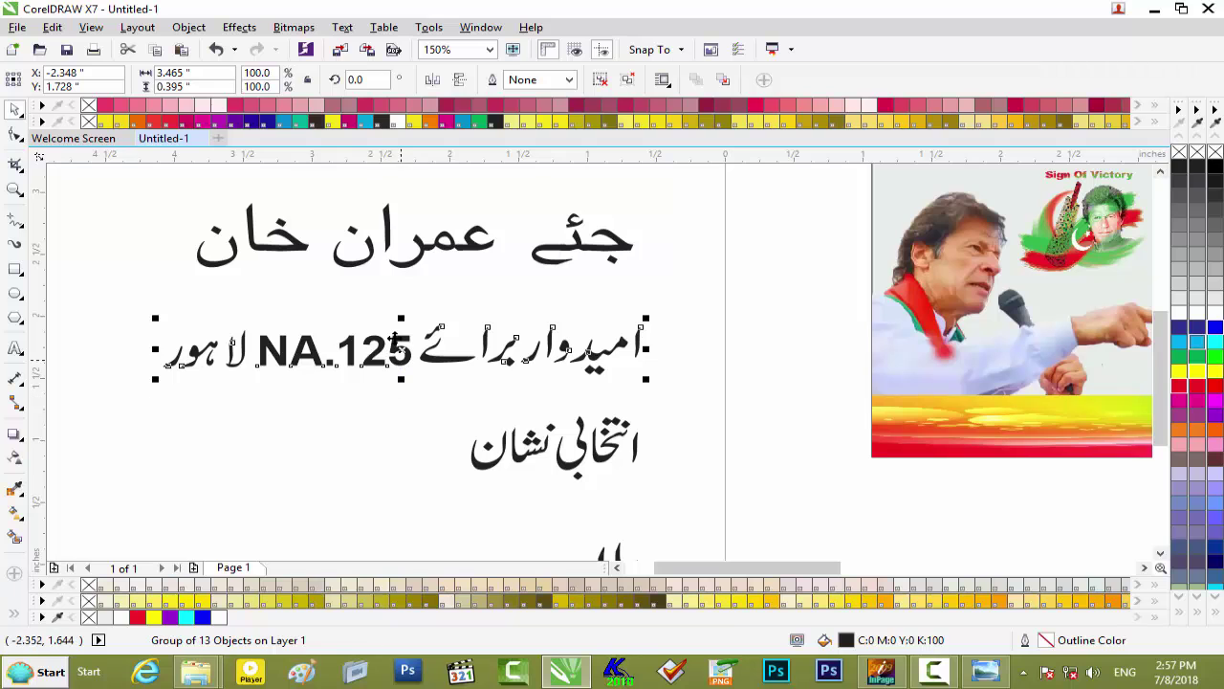
Move the caption group onto the banner's bottom band and scale it down
drag(396, 343, 927, 501)
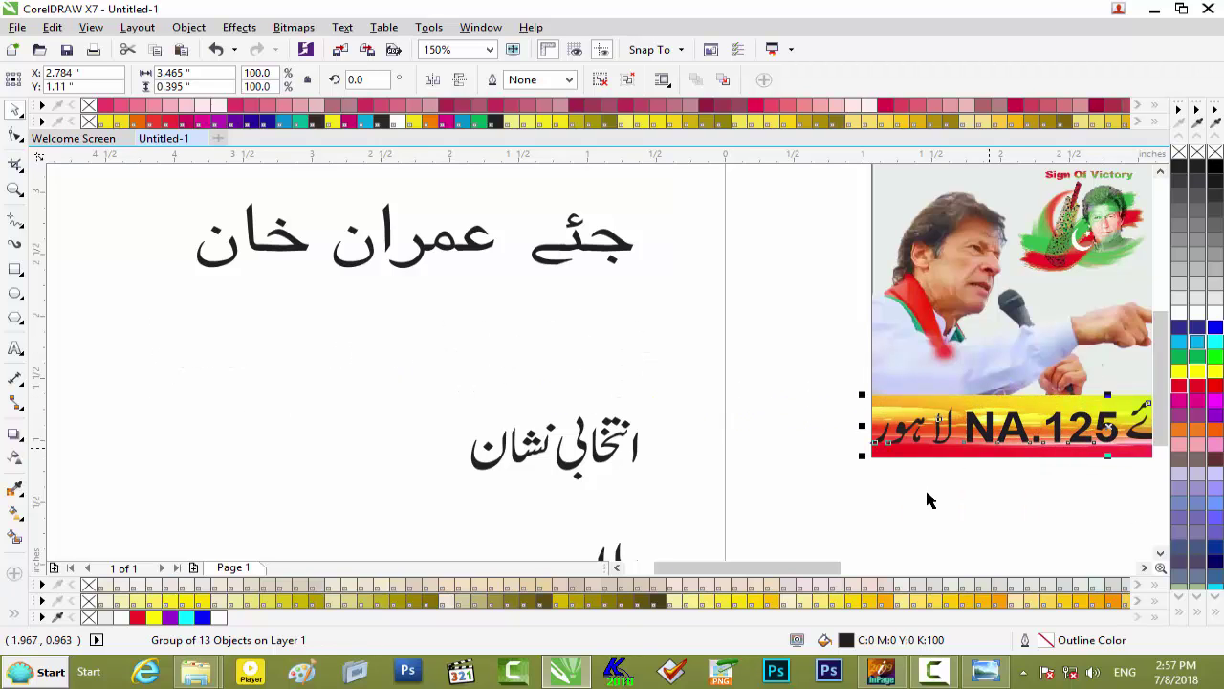
drag(776, 574, 842, 570)
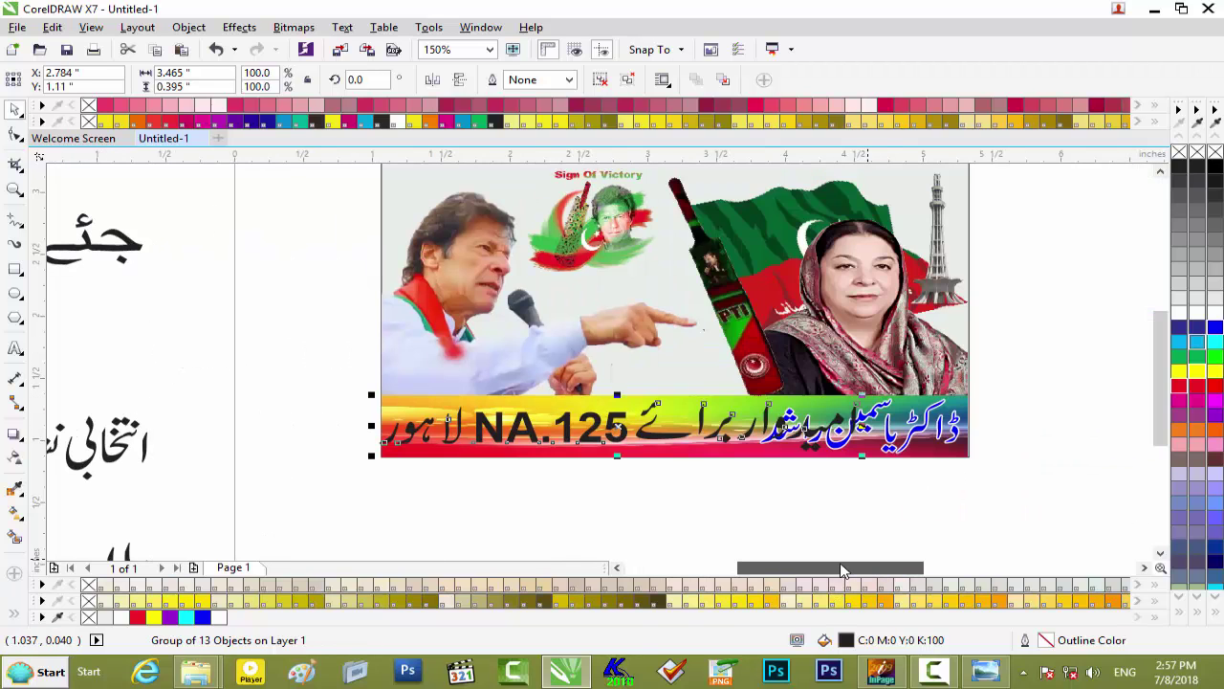
drag(862, 394, 765, 411)
drag(493, 400, 633, 431)
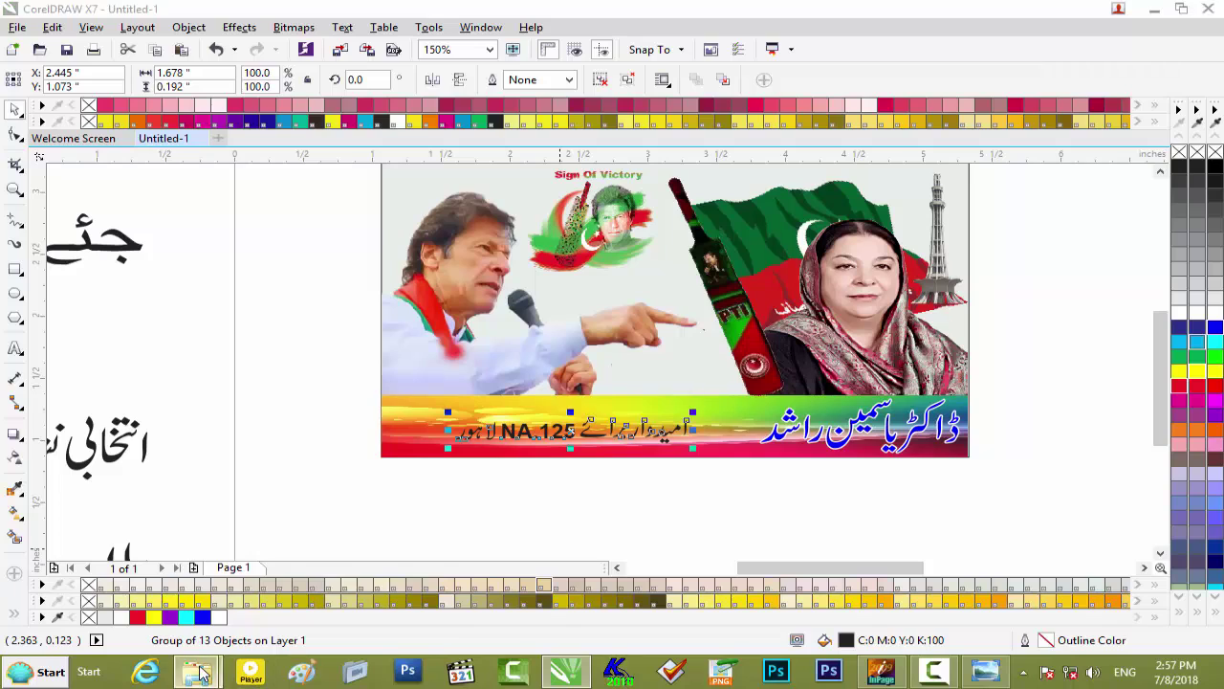
click(216, 674)
click(358, 587)
View the reference banner maxresdefault (1).jpg in Photo Viewer, then close it
double_click(947, 156)
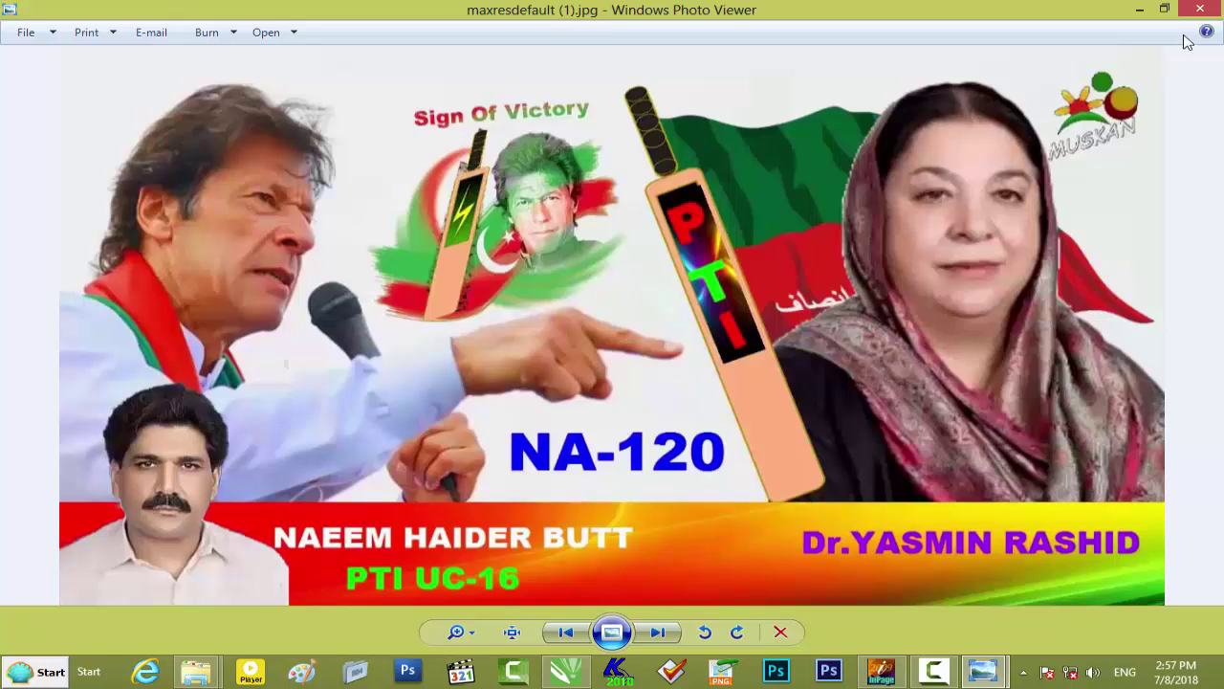
click(1138, 11)
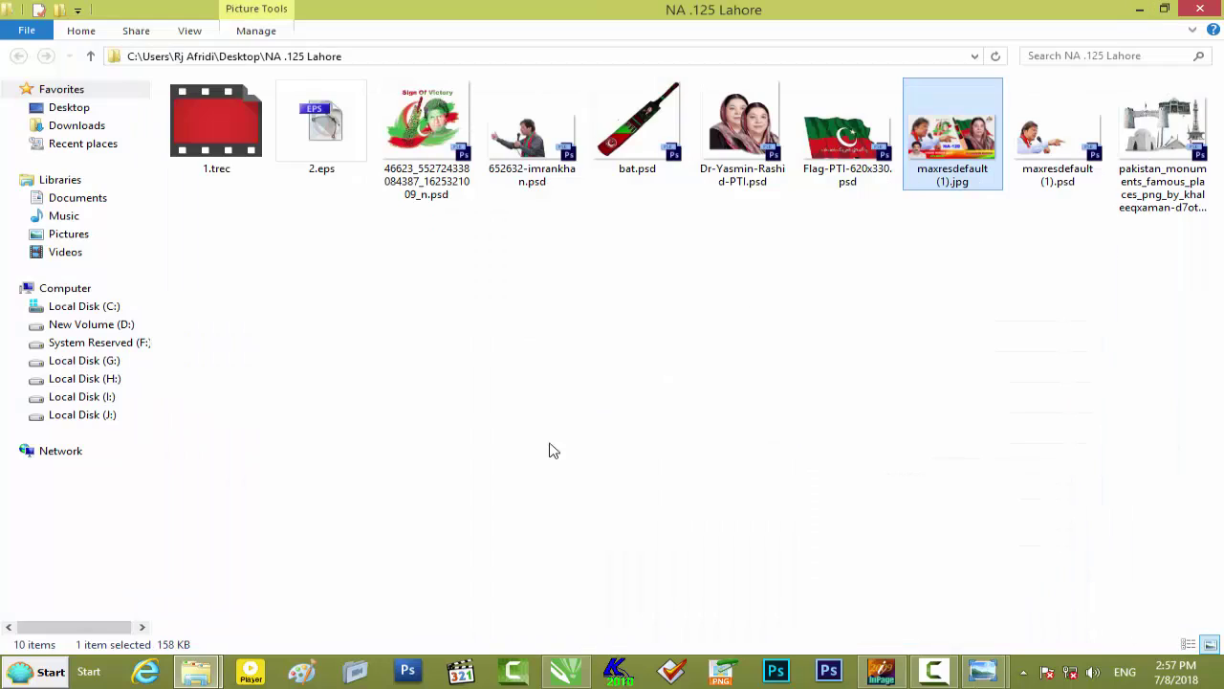
Enlarge the NA.125 caption group to about 2.37 in across the band, nudged slightly left
click(565, 667)
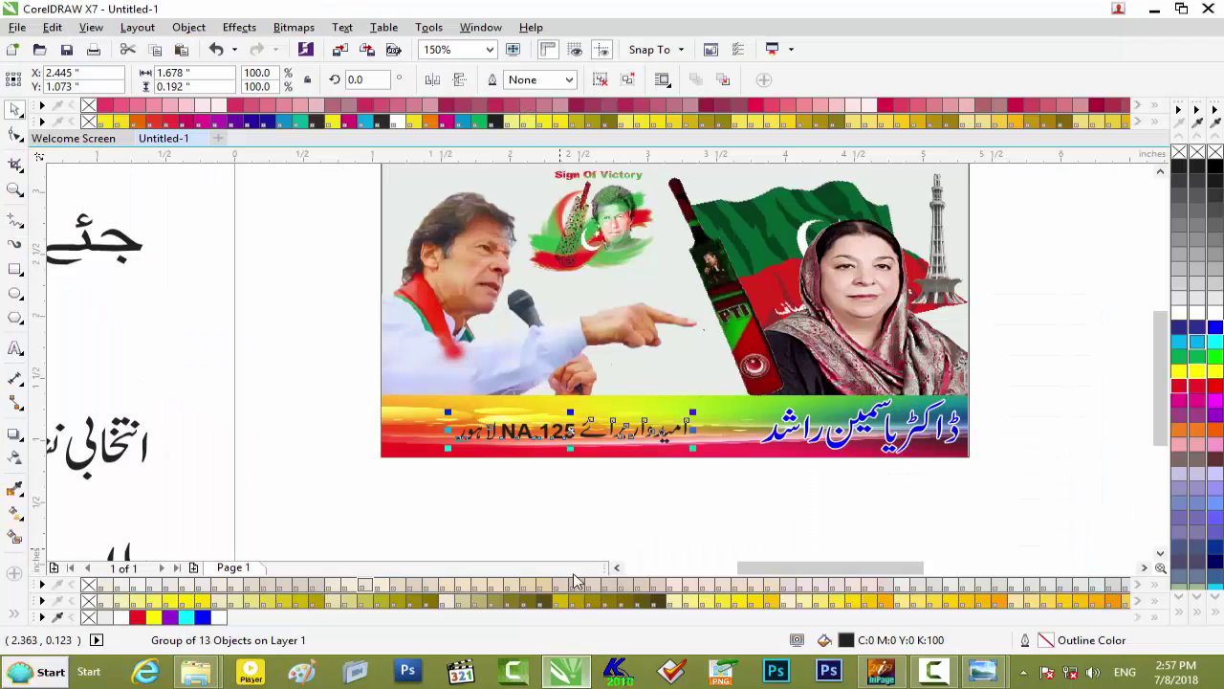
scroll(596, 469, up, 2)
scroll(603, 471, down, 1)
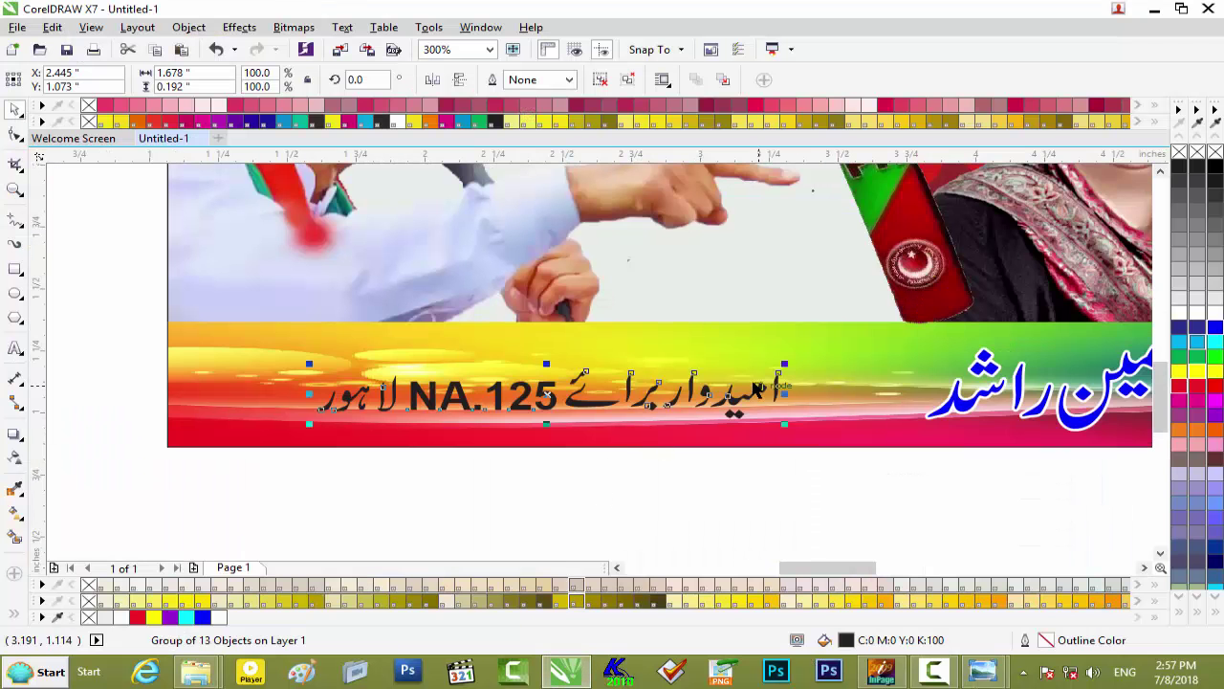
drag(784, 363, 878, 320)
key(Escape)
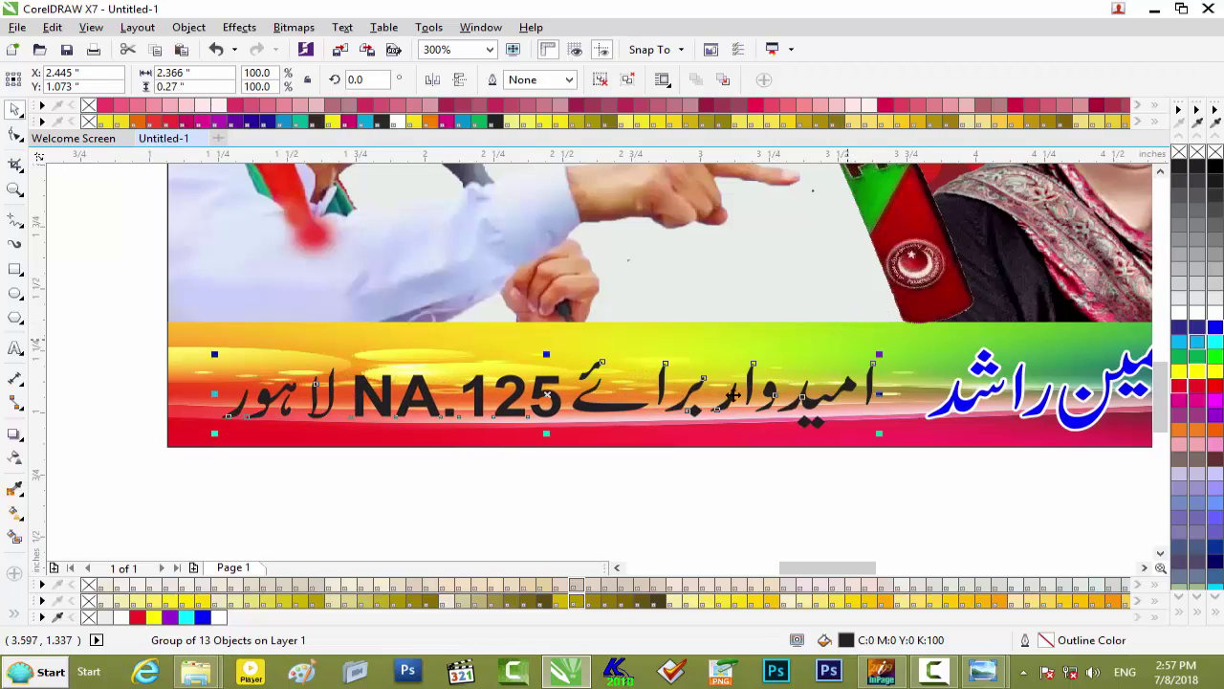
drag(541, 395, 523, 396)
Drop the caption group in its new position and fill its text green
drag(626, 449, 626, 450)
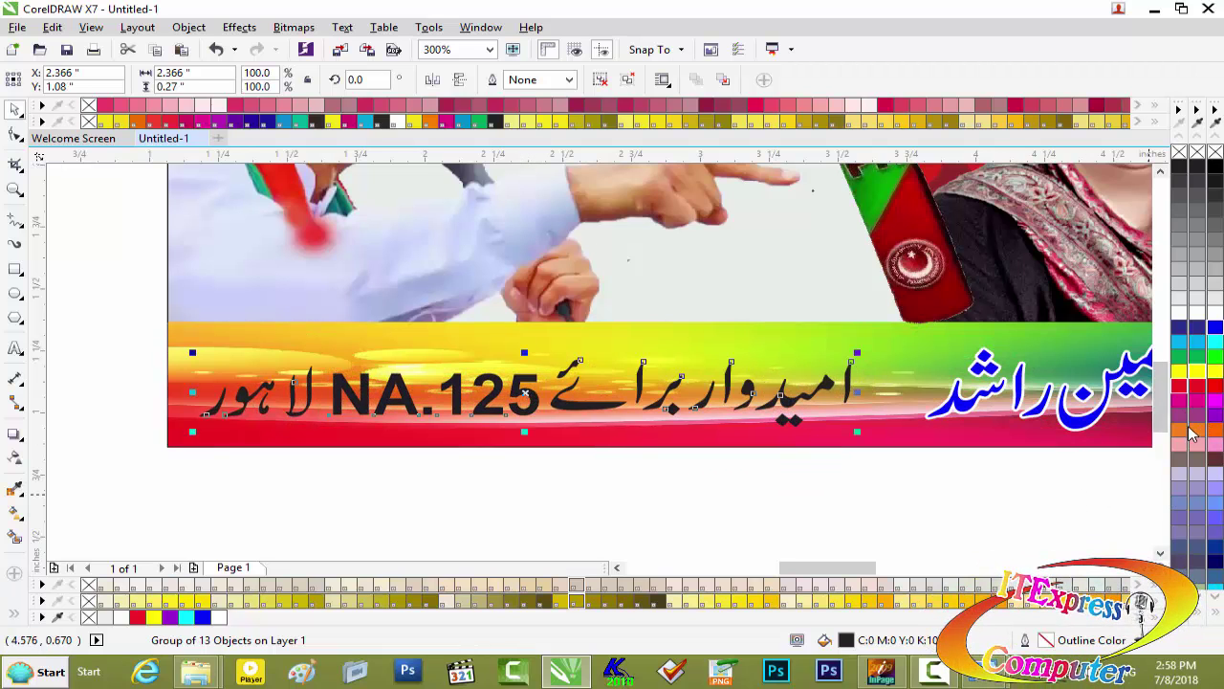
click(1183, 391)
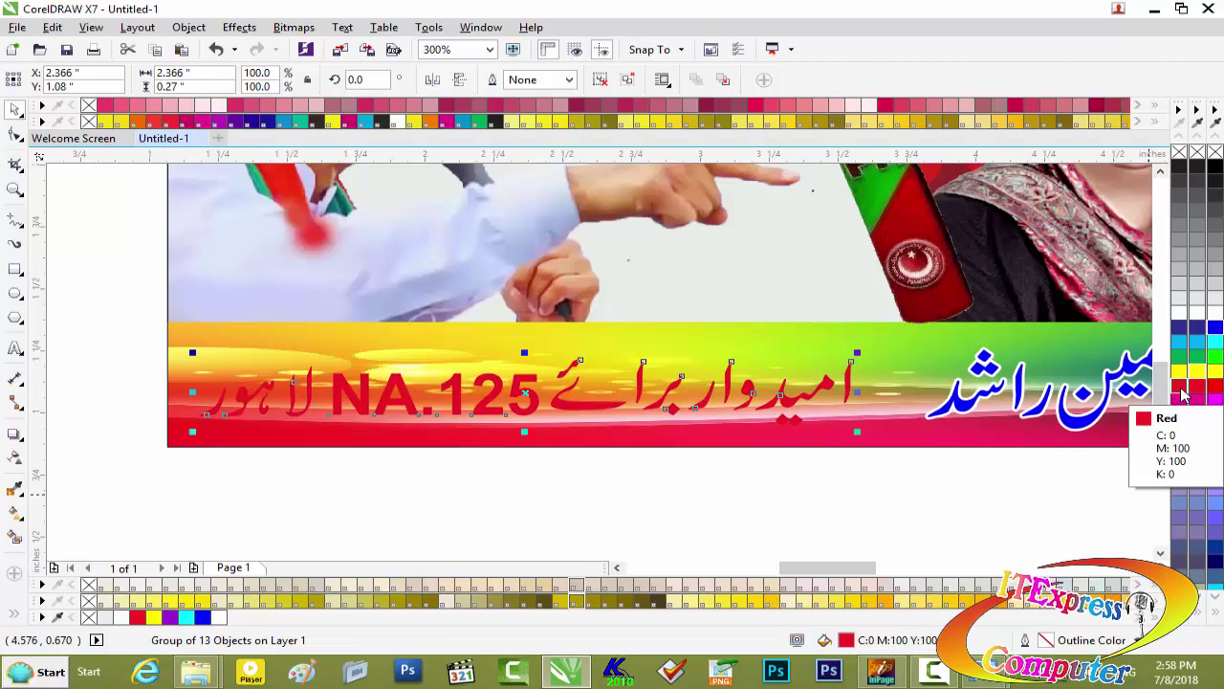
click(1186, 357)
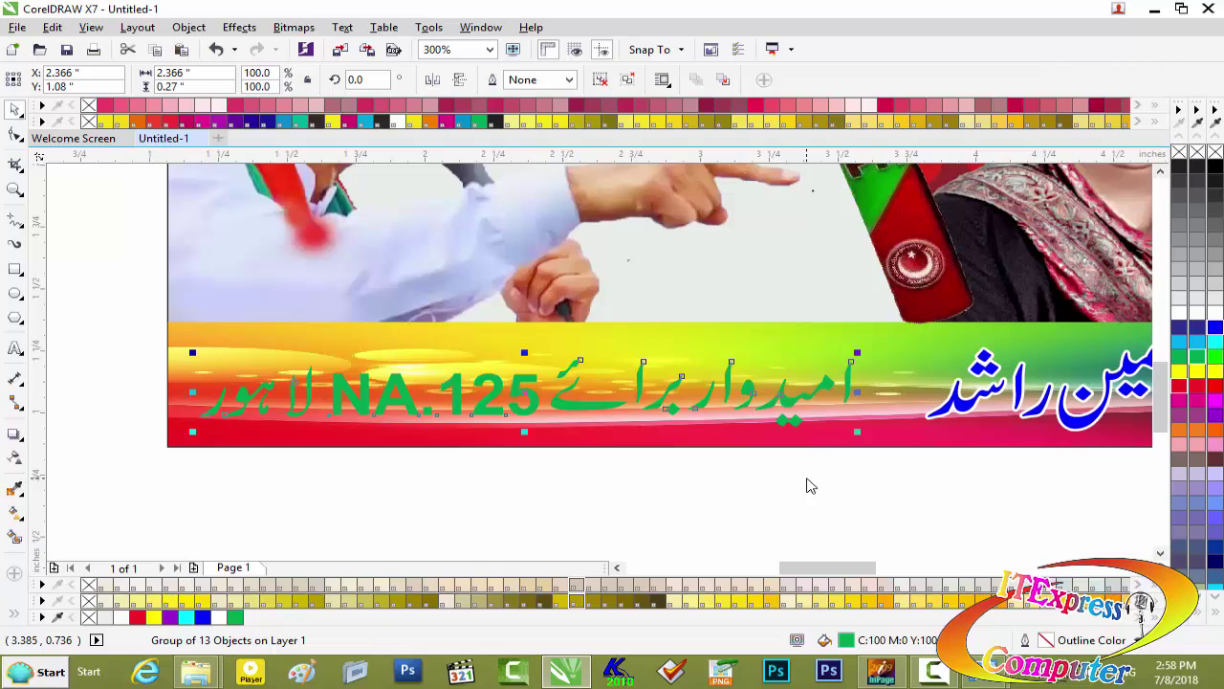
Give the caption a 1.5 pt outline with round corners and caps, scaling with the text, in a new colour
key(F12)
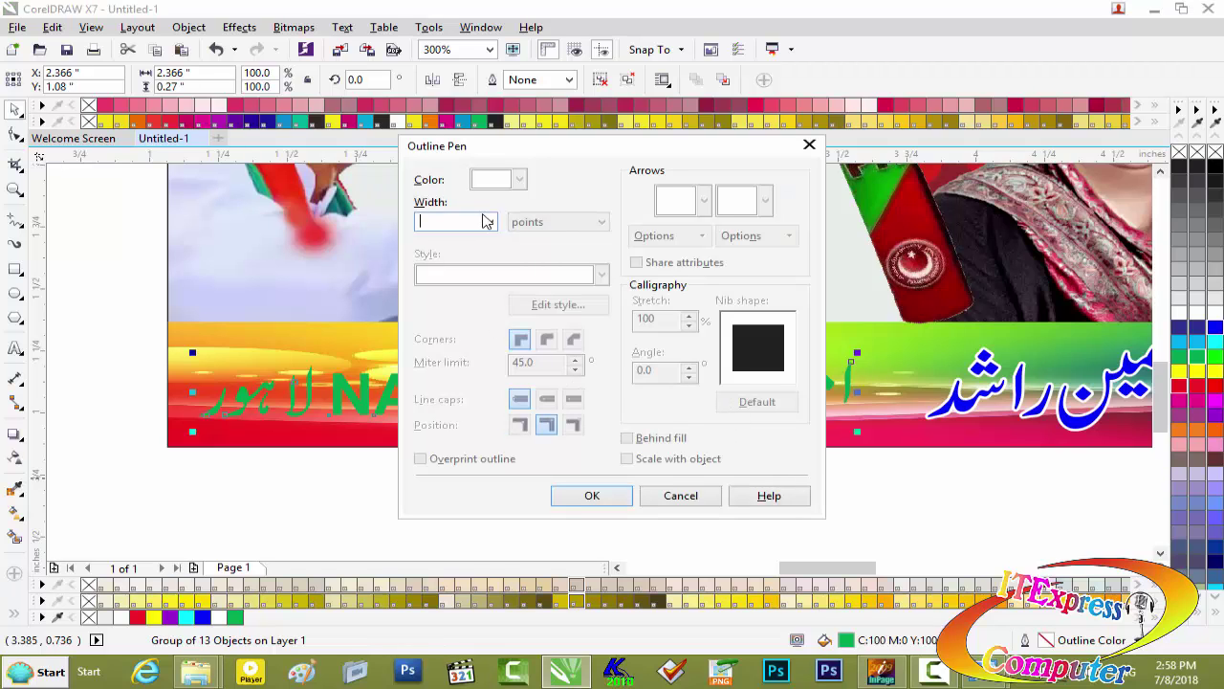
click(488, 221)
click(463, 314)
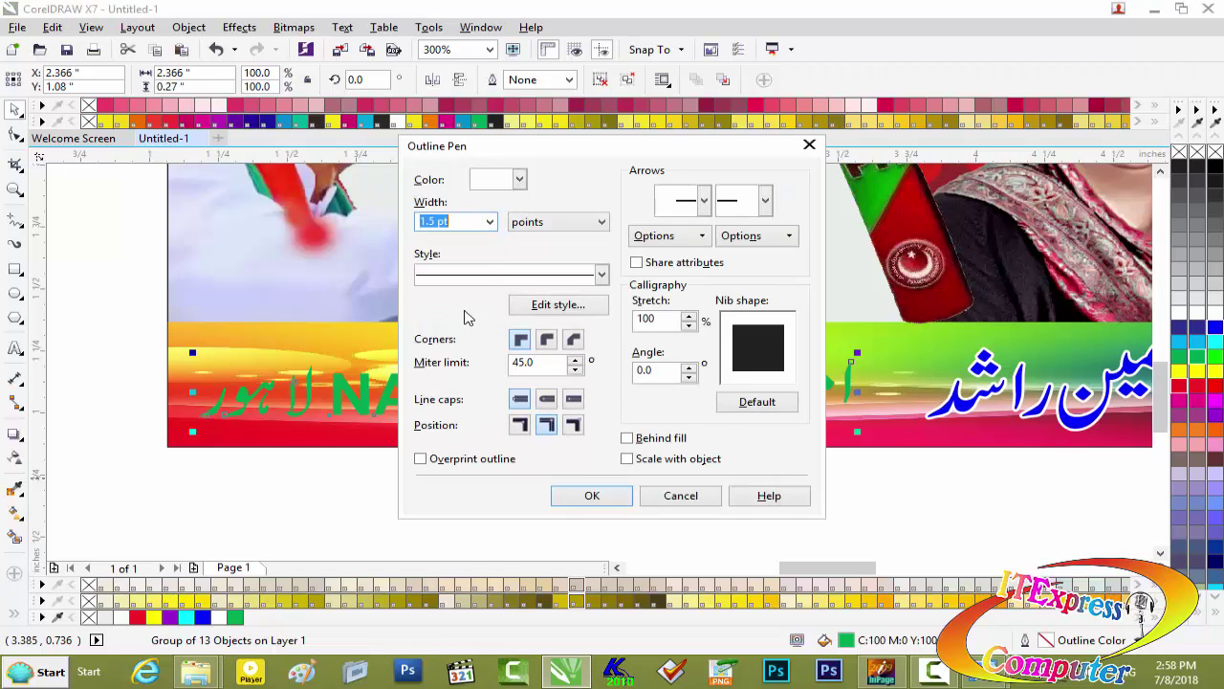
click(547, 338)
click(546, 399)
click(660, 461)
click(590, 498)
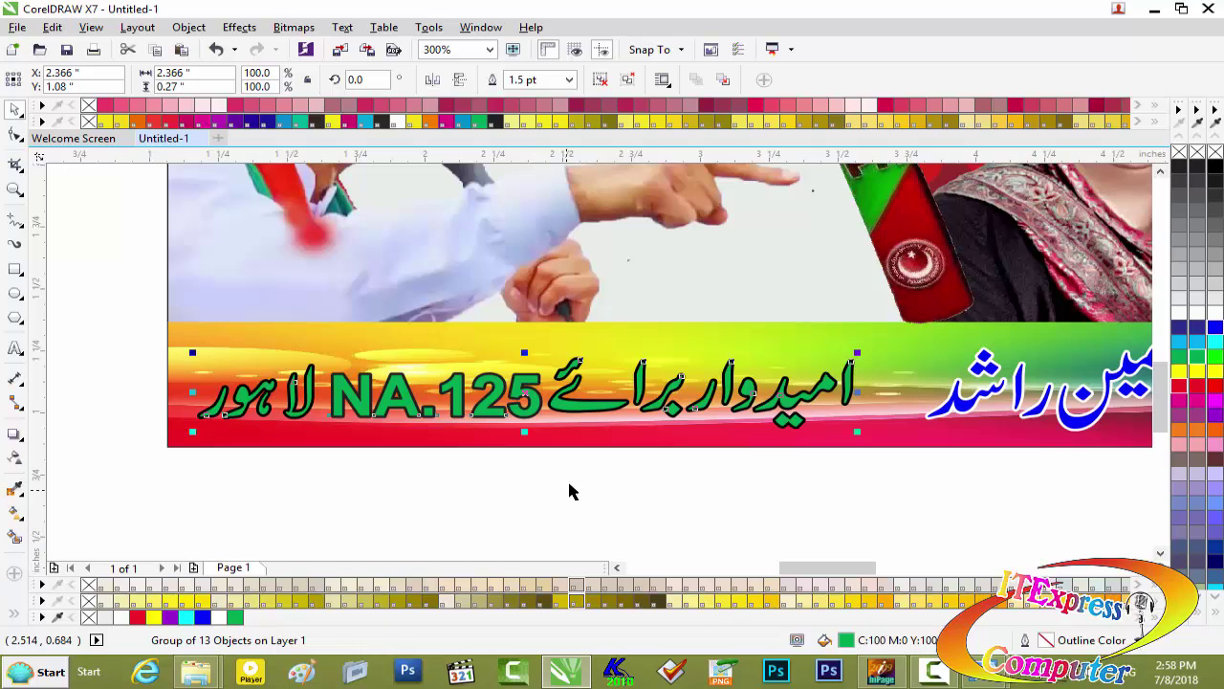
key(F12)
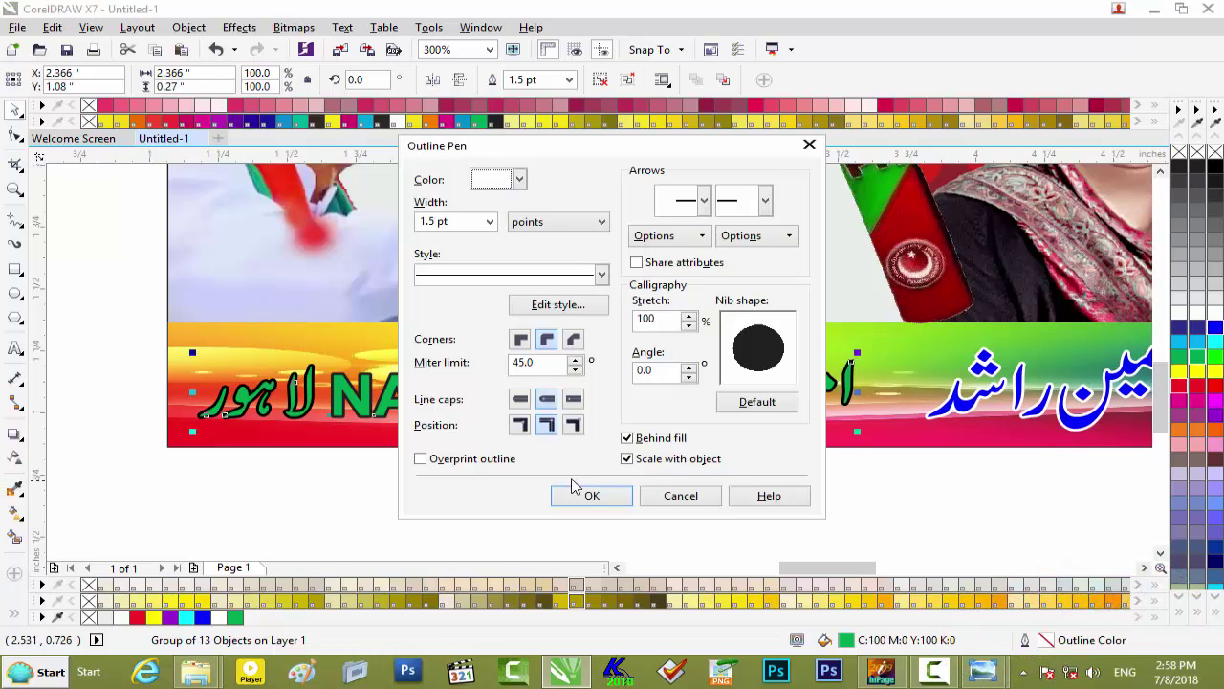
click(521, 177)
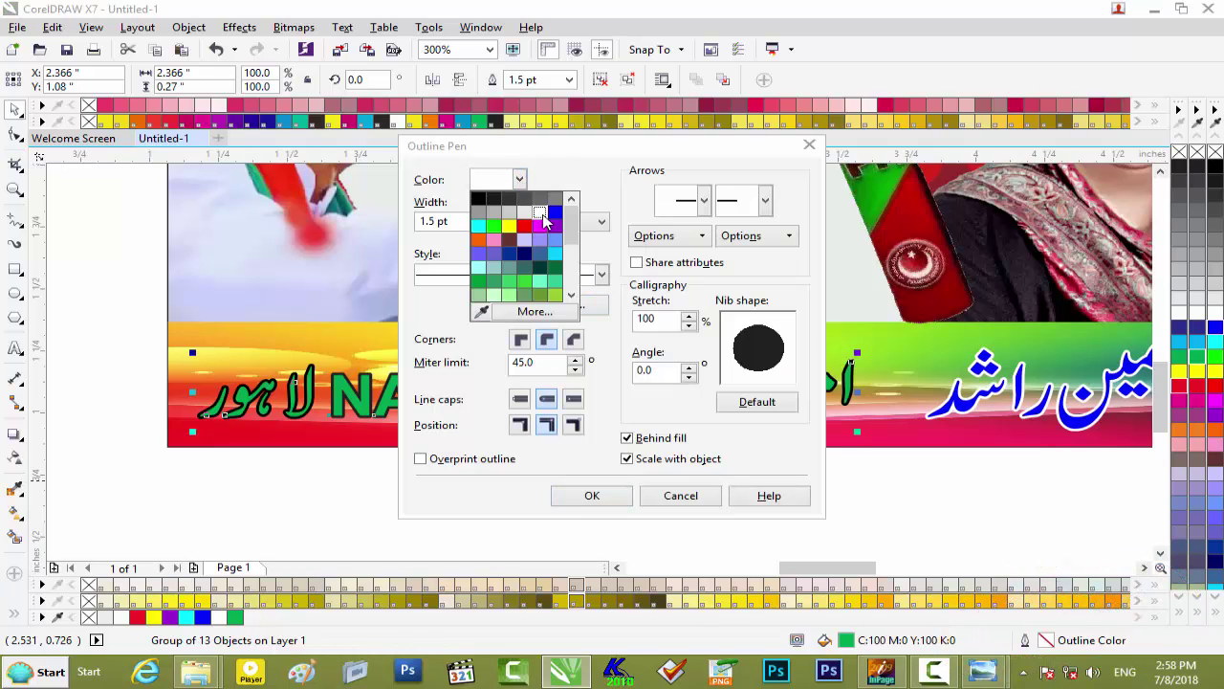
click(479, 198)
click(592, 496)
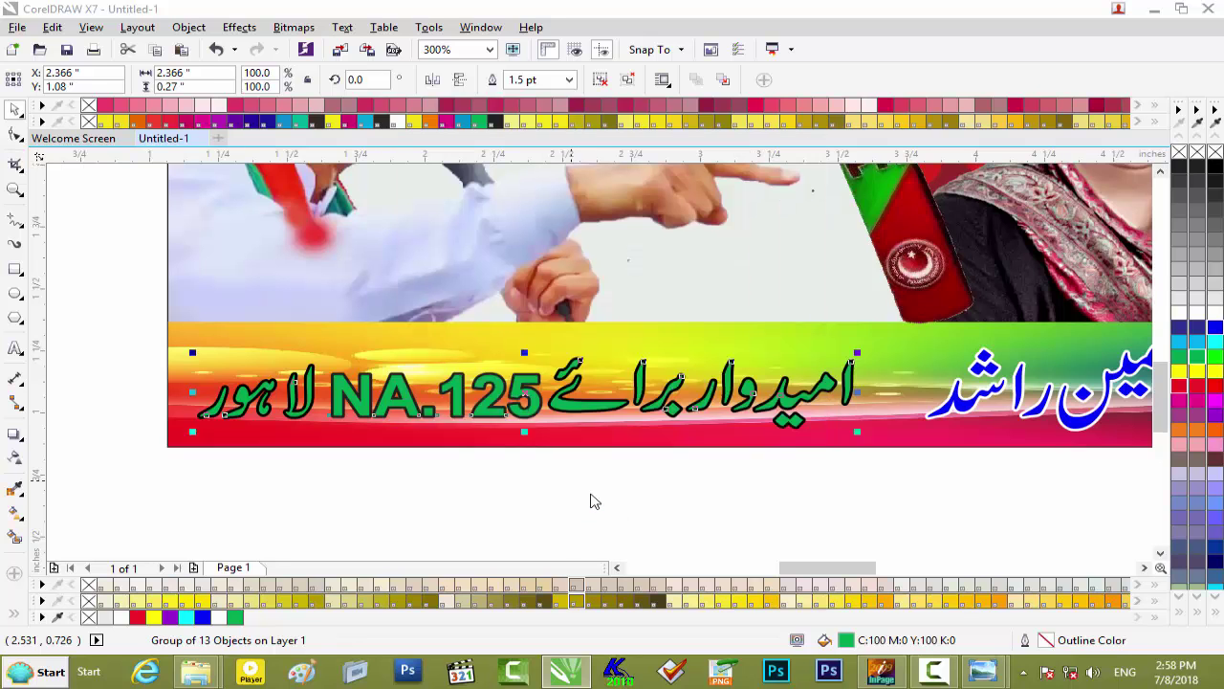
click(591, 497)
scroll(684, 462, down, 2)
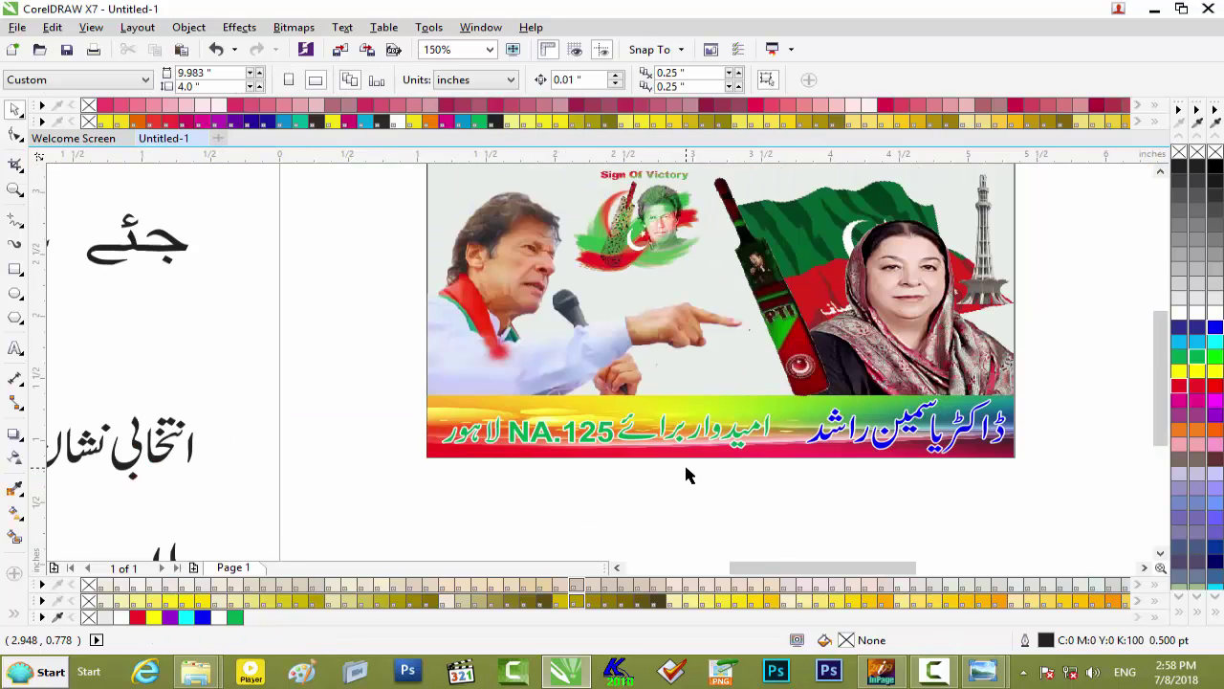
scroll(684, 462, up, 2)
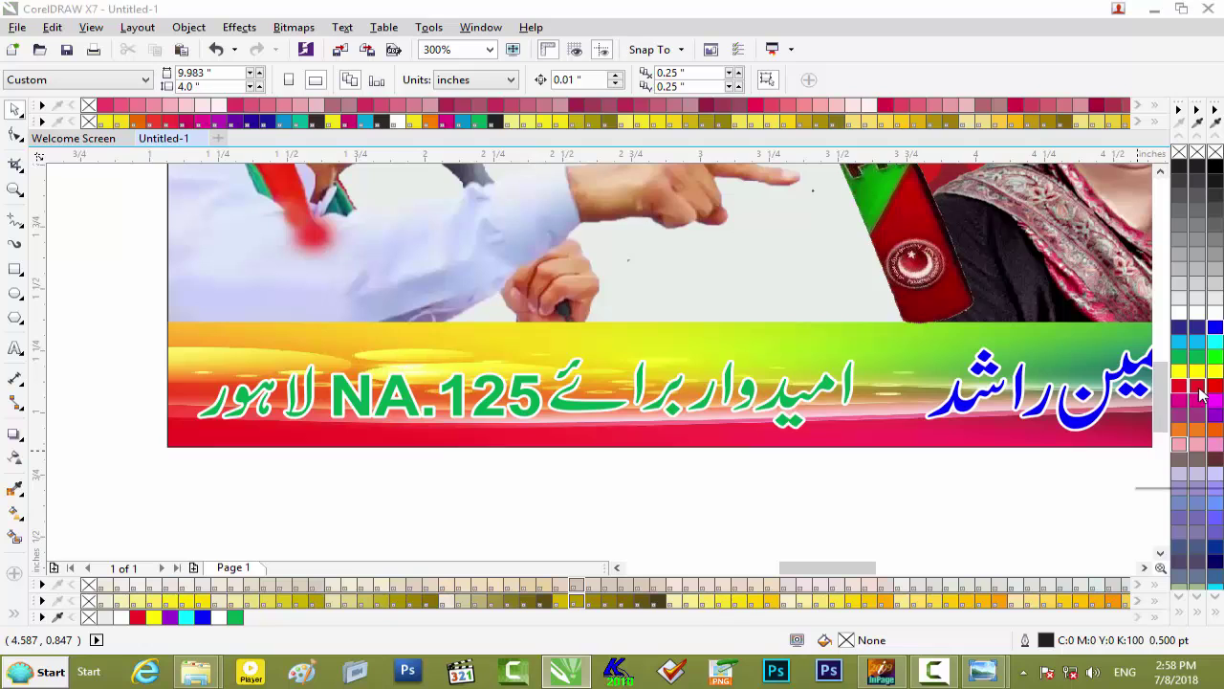
click(1202, 391)
click(649, 433)
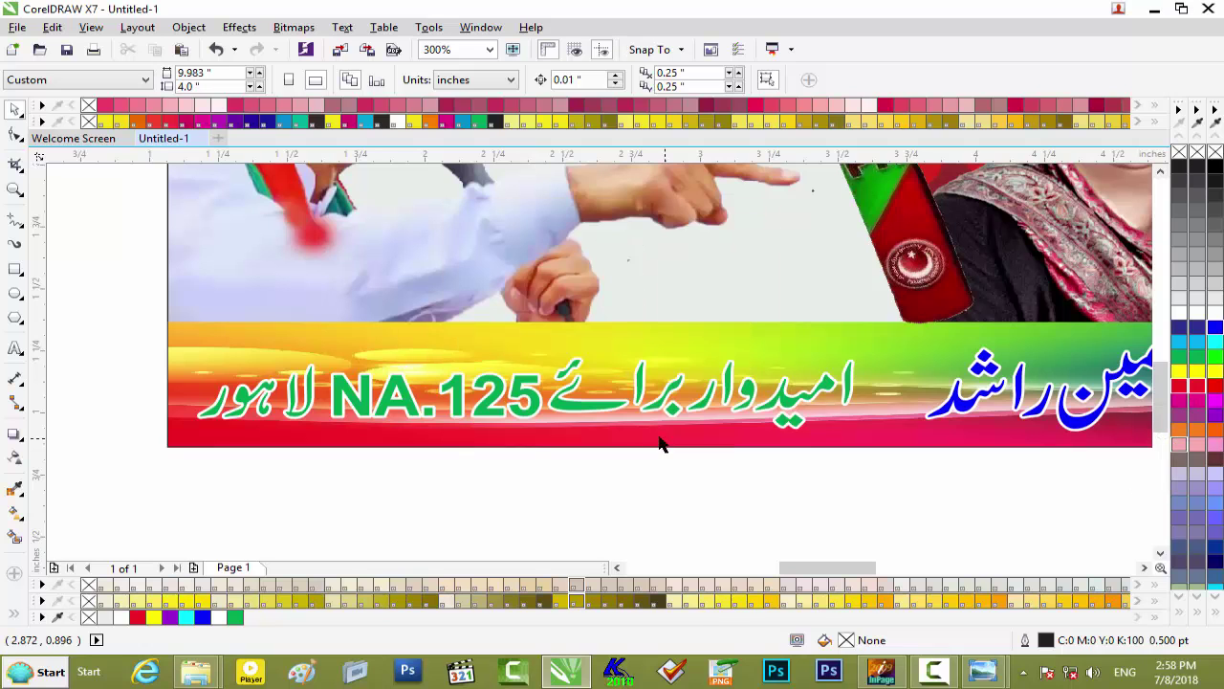
click(579, 412)
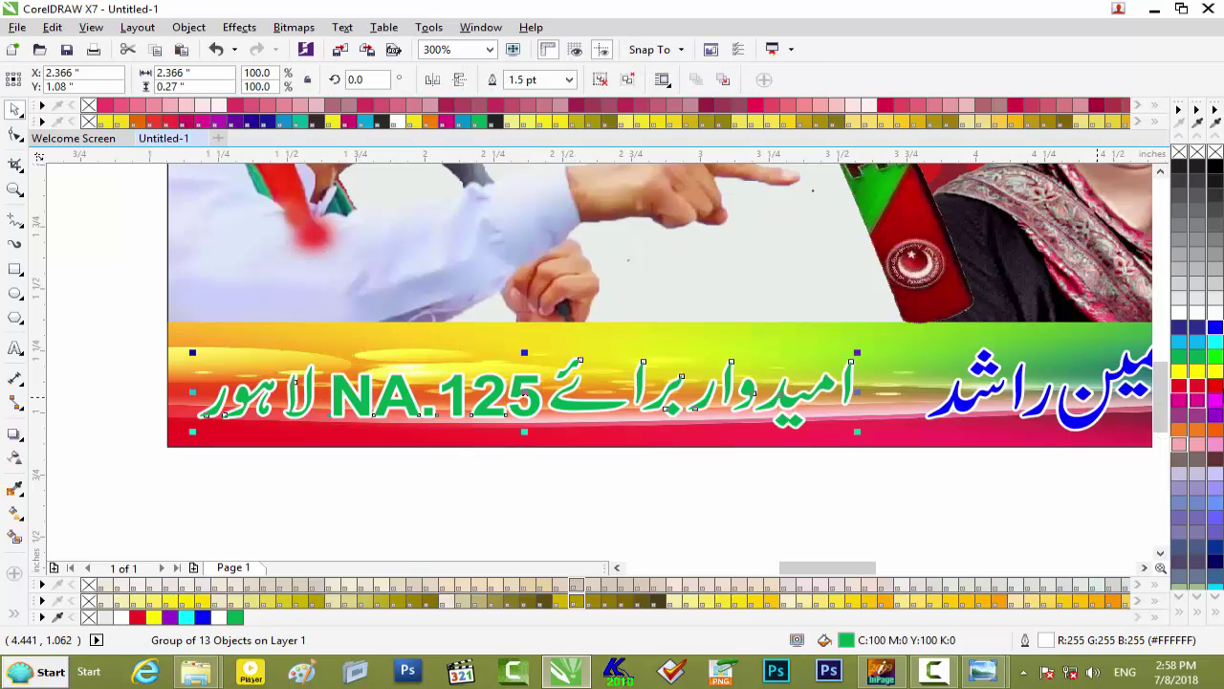
click(1194, 395)
click(1197, 342)
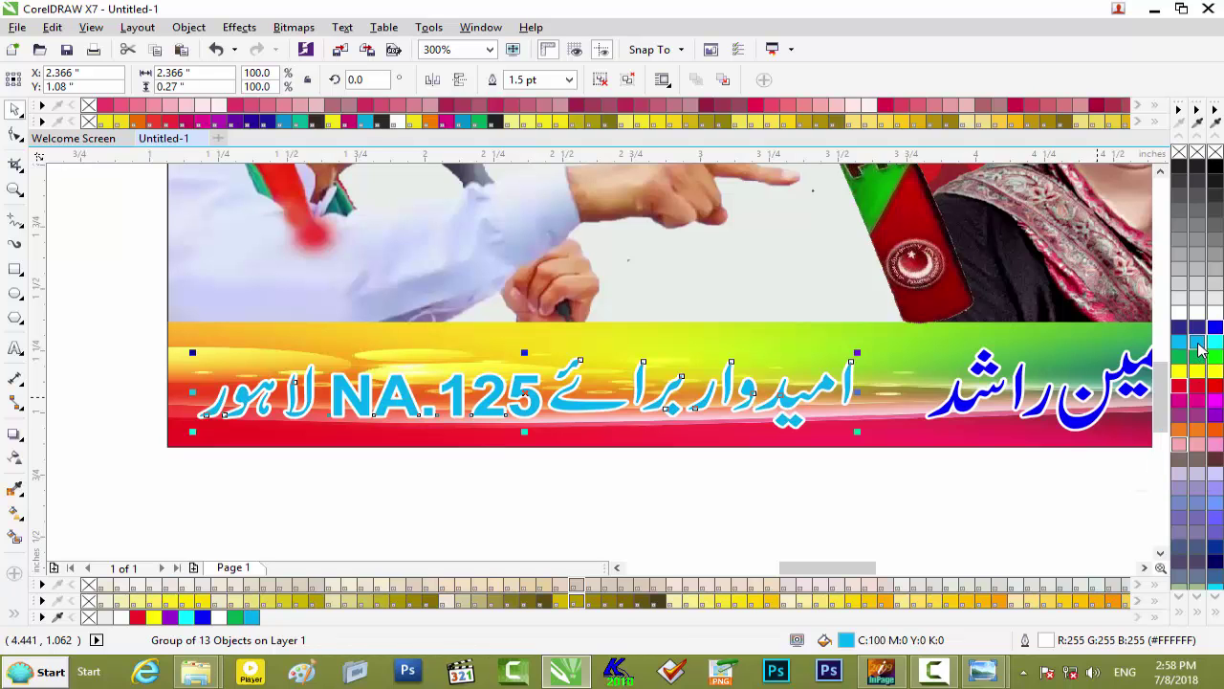
click(857, 486)
scroll(857, 492, down, 1)
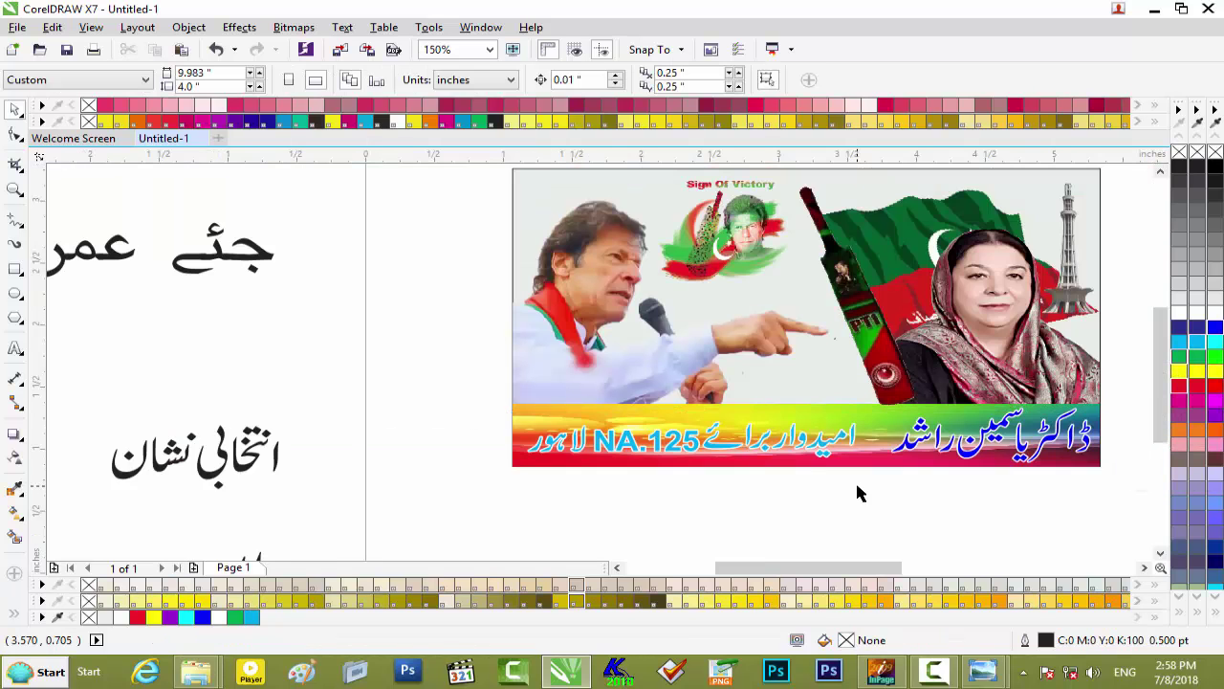
scroll(857, 493, up, 1)
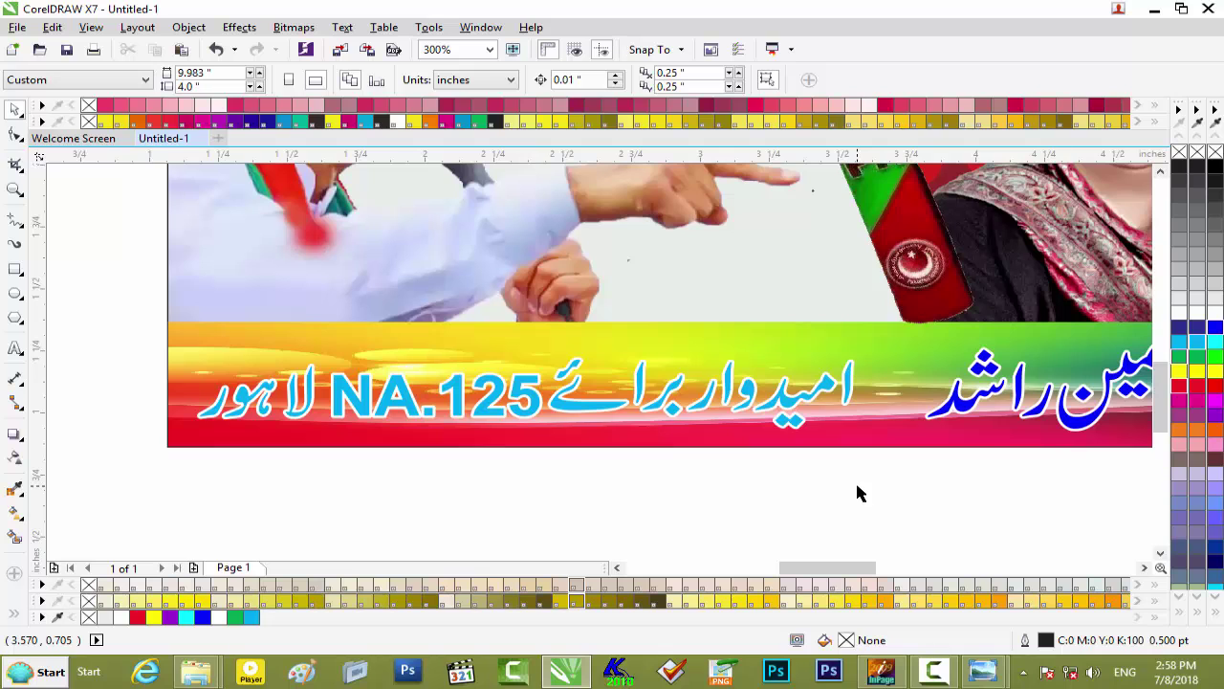
scroll(857, 492, down, 1)
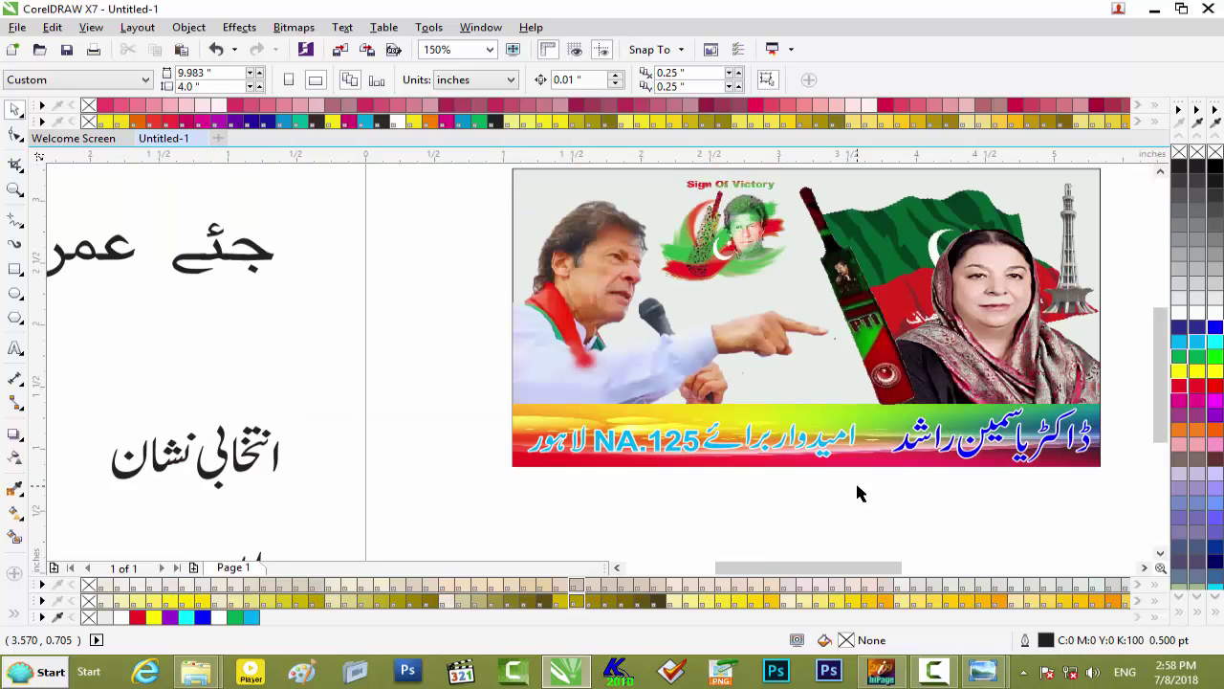
drag(796, 568, 816, 570)
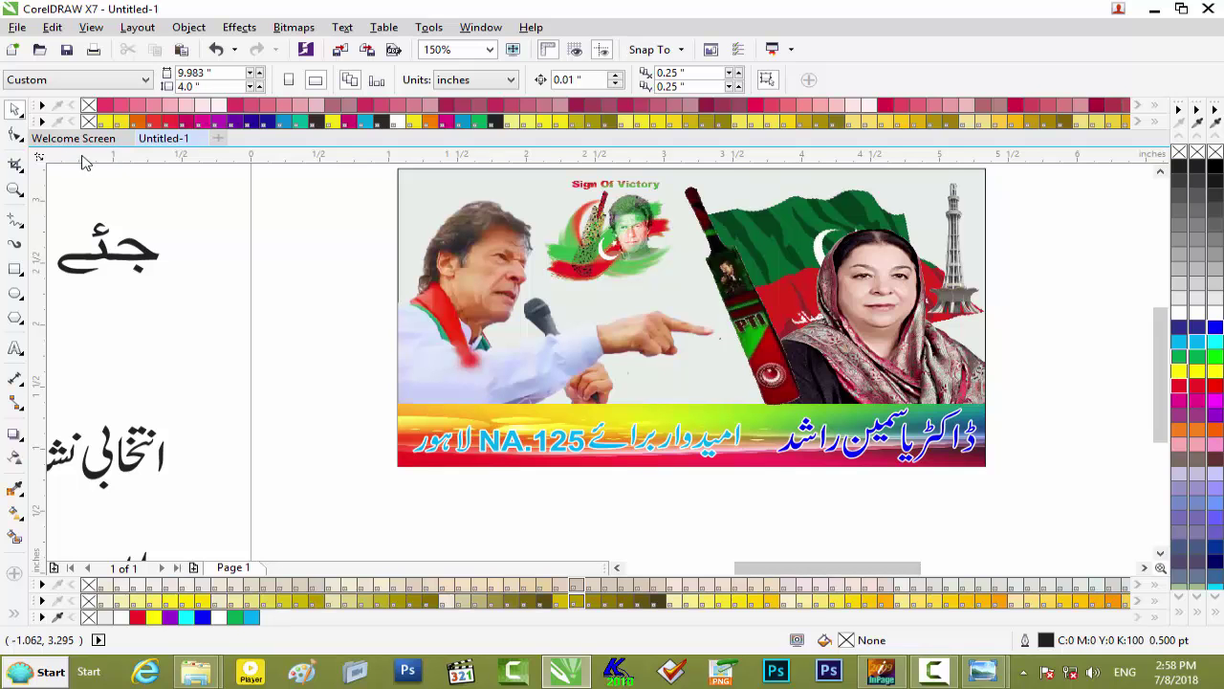
Save the banner drawing under the name 1.cdr on Local Disk (H:)
click(17, 28)
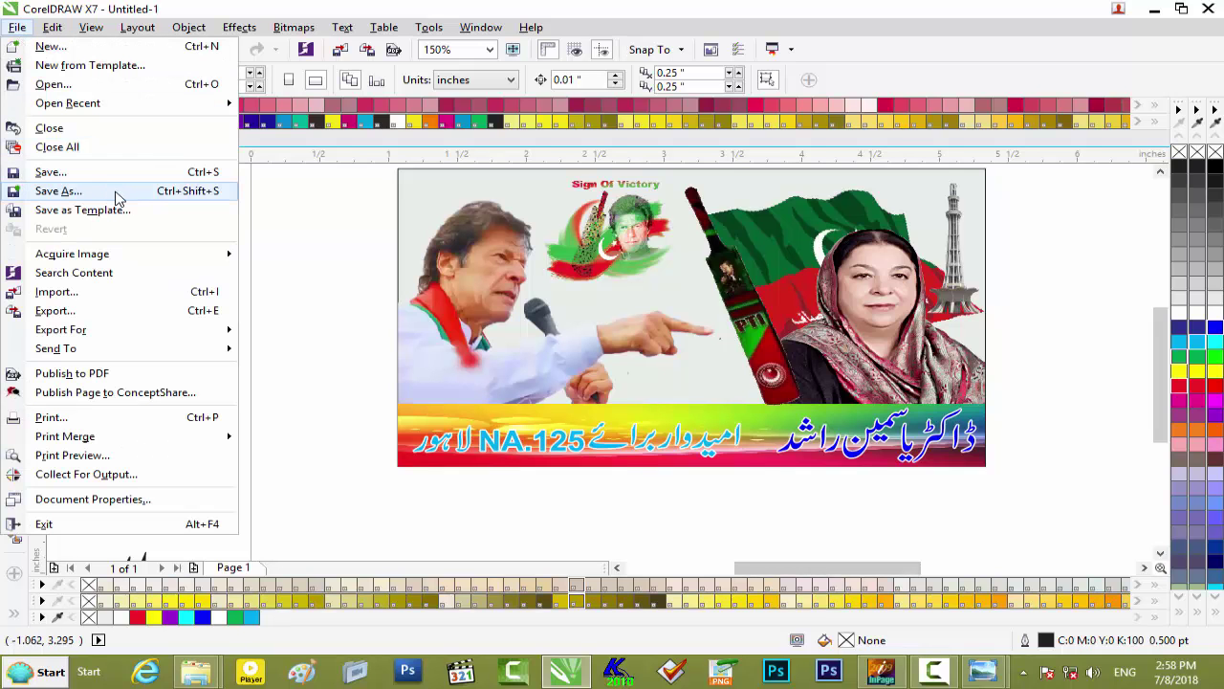
click(58, 191)
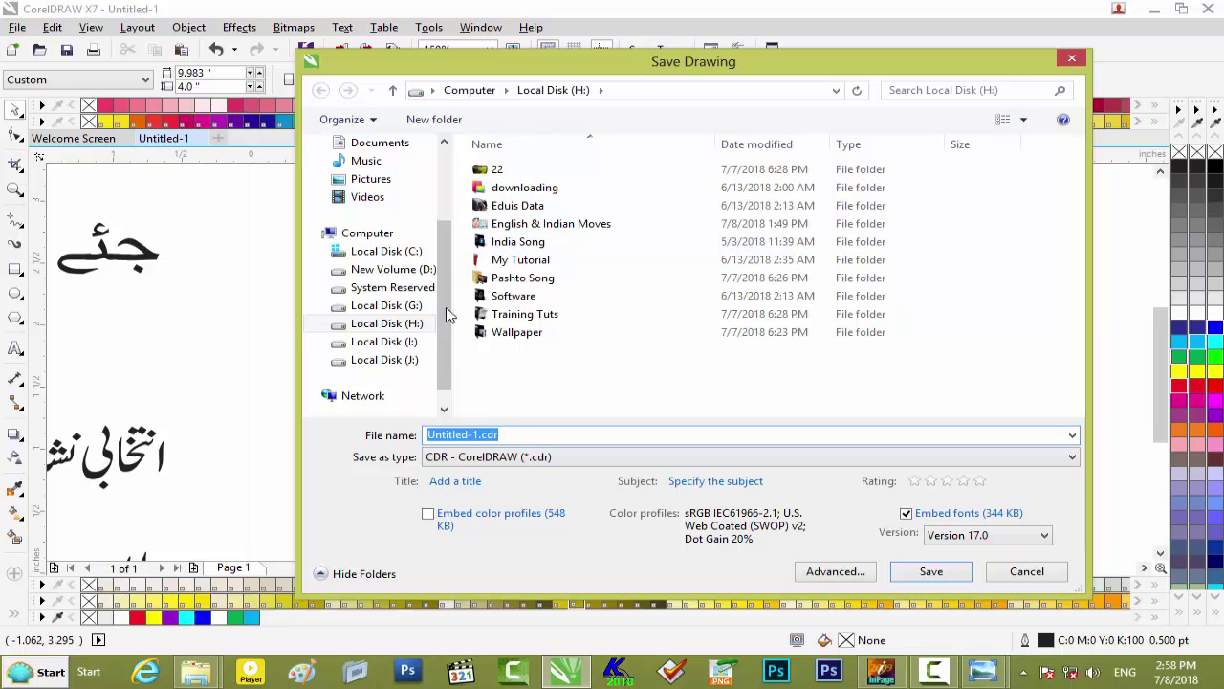
text(1)
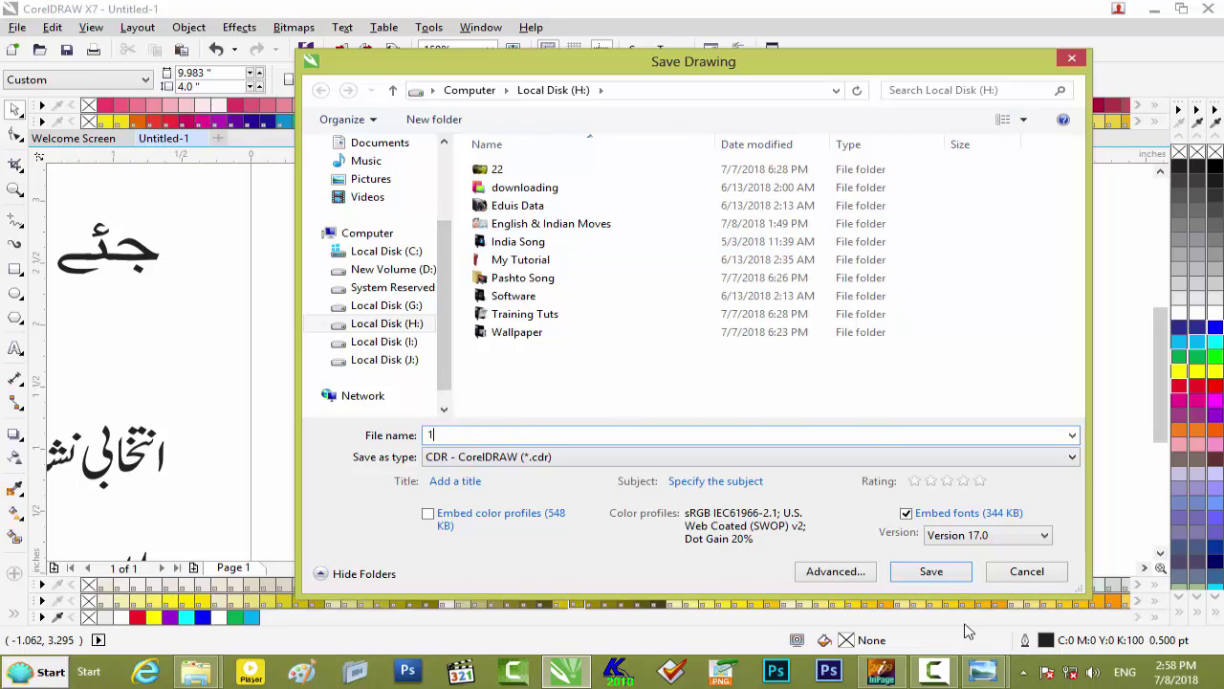
click(933, 572)
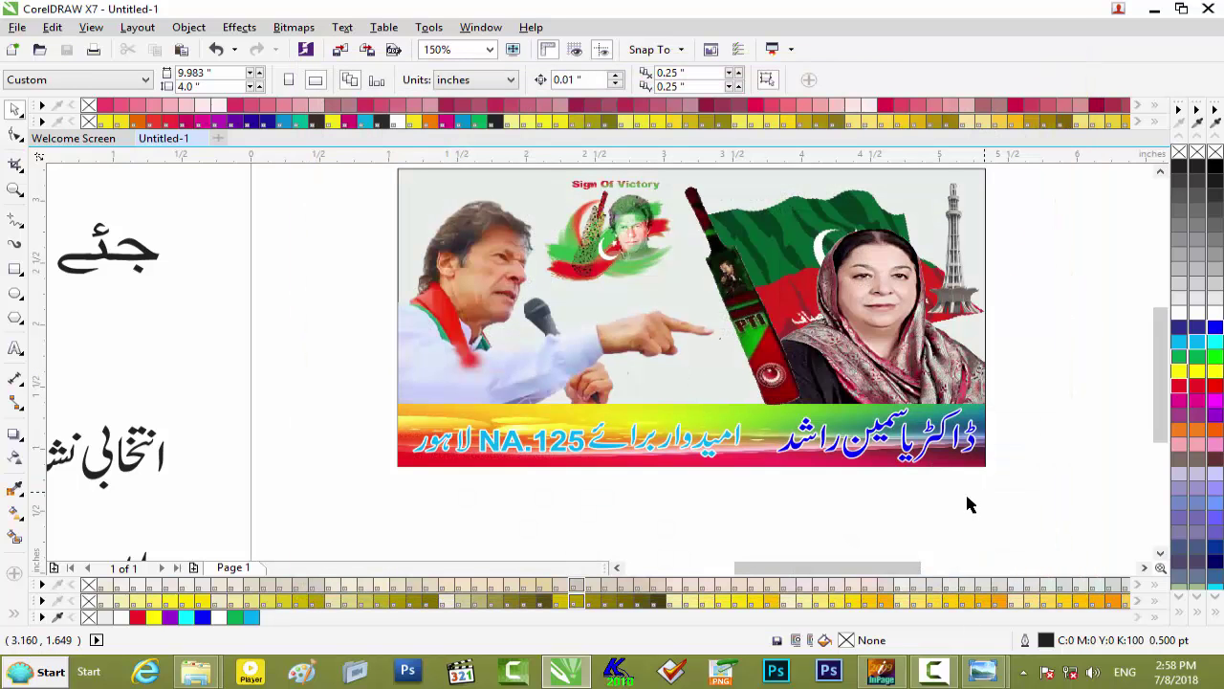
drag(874, 569, 894, 571)
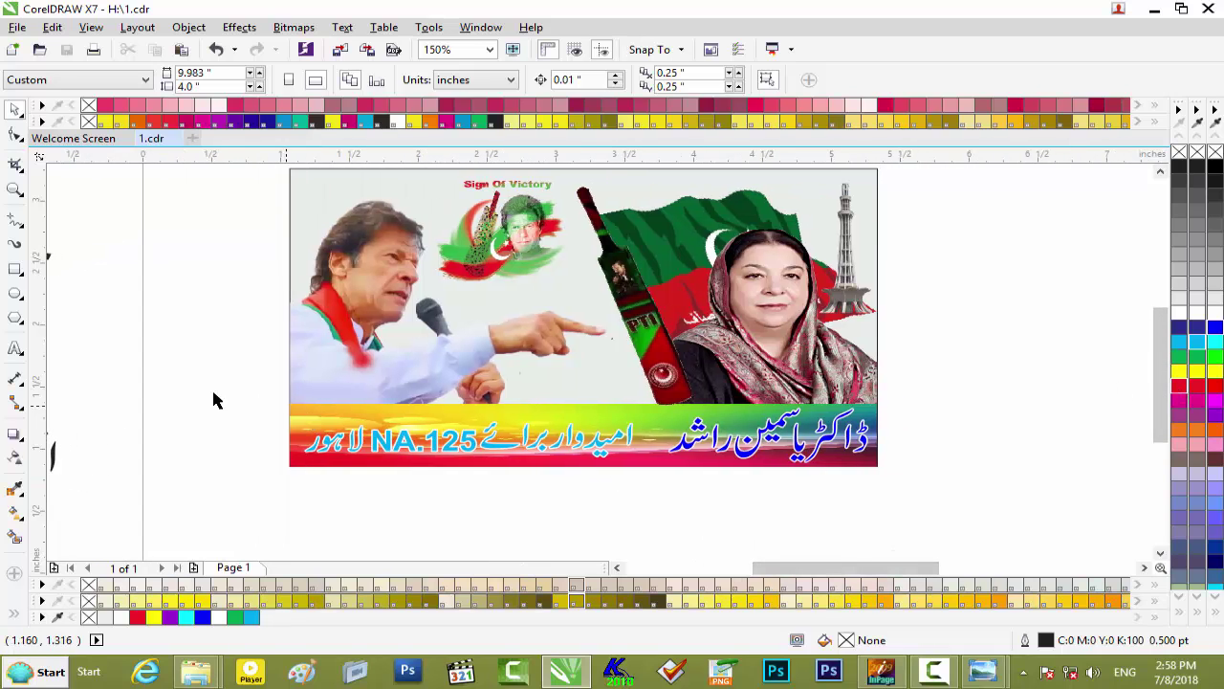
Type a new NA. 125 text line below the banner and set it to Arial Bold
click(14, 348)
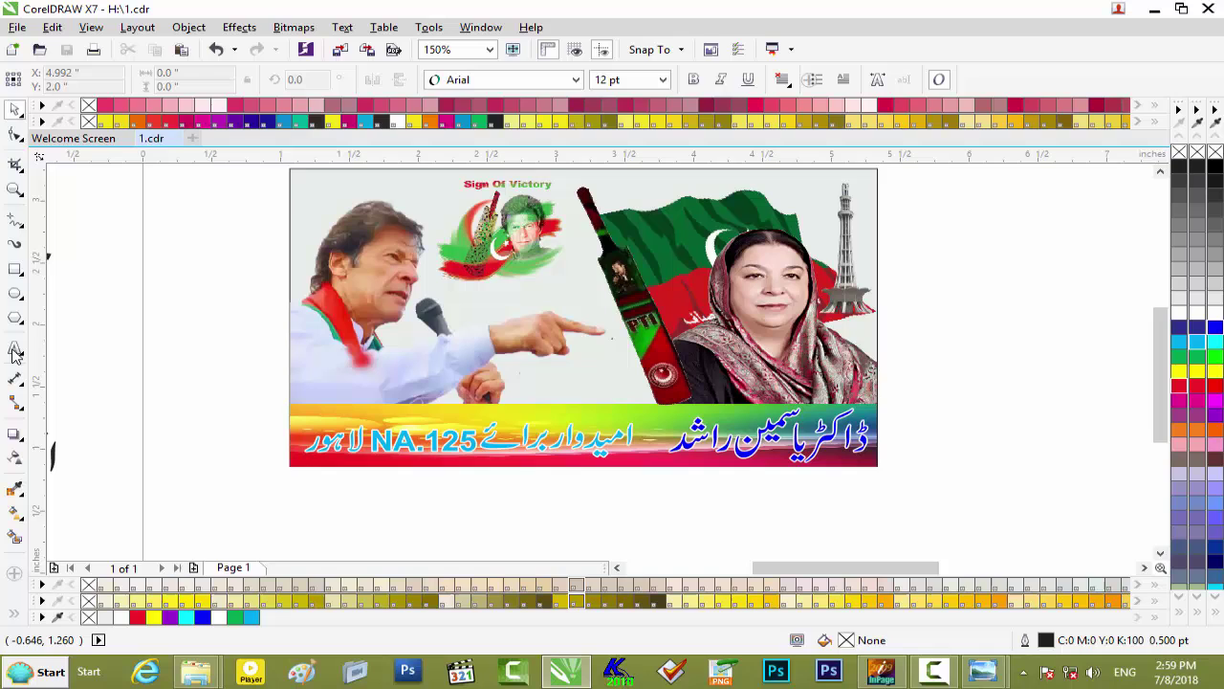
click(308, 521)
text(NA. !)
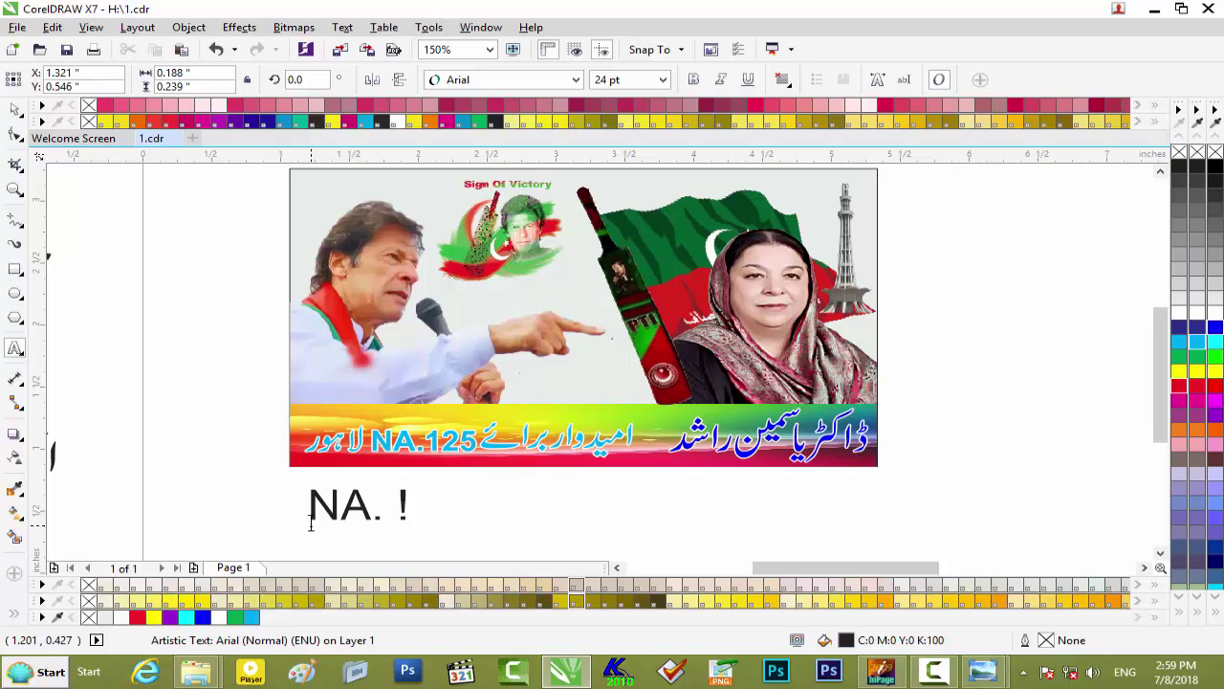
key(BackSpace)
text(125)
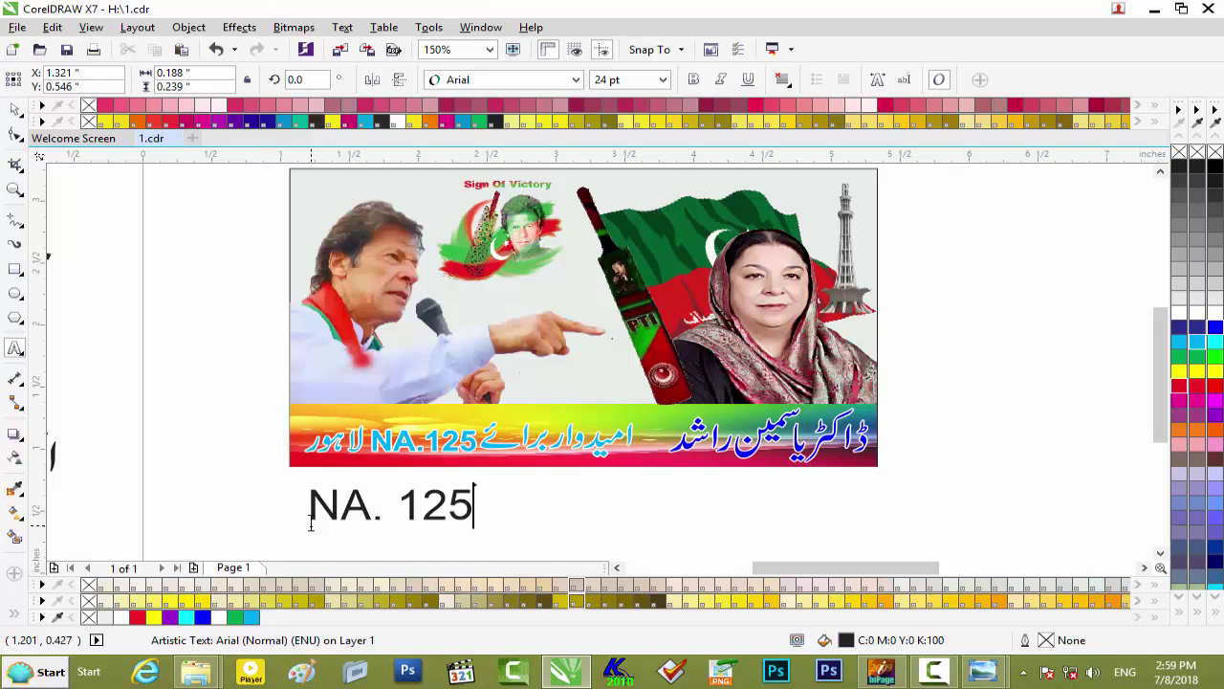
key(ctrl+shift+Left)
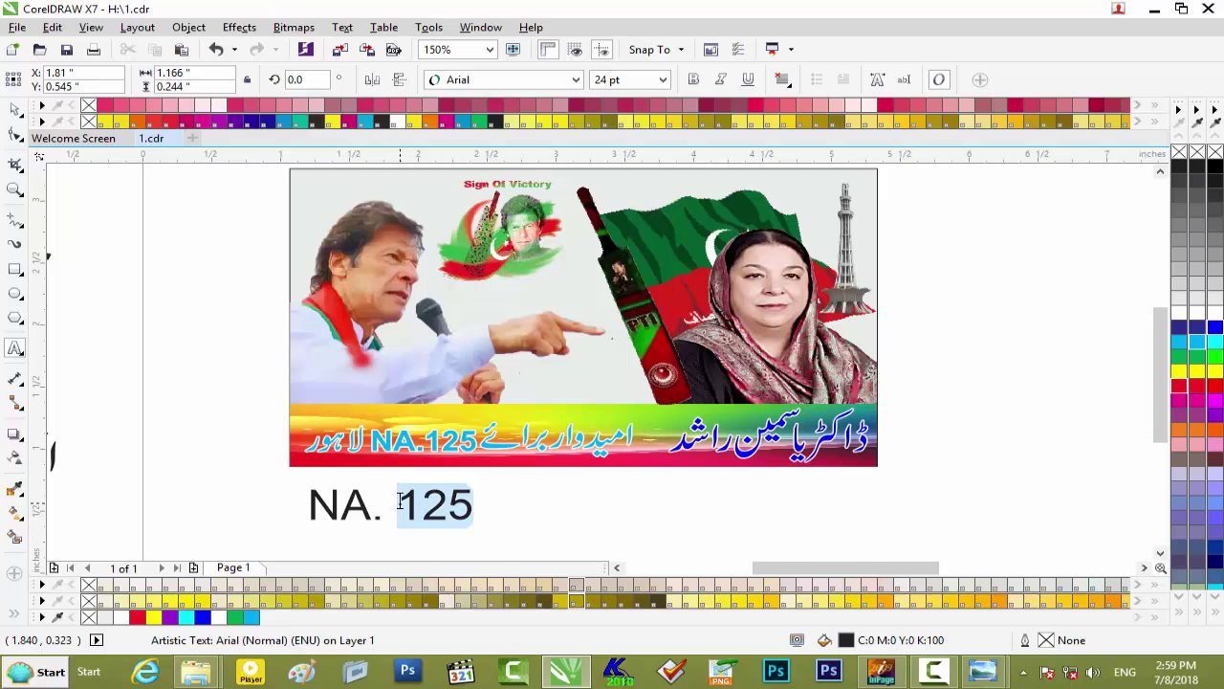
key(ctrl+shift+Left)
click(533, 81)
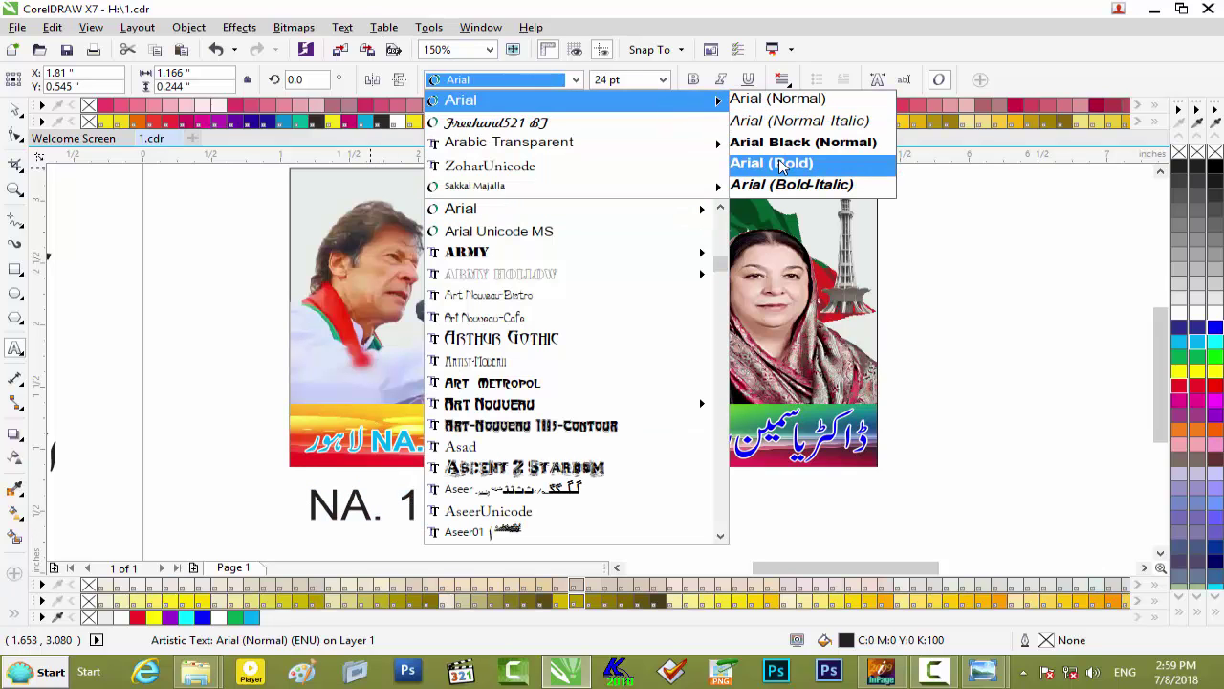
key(Escape)
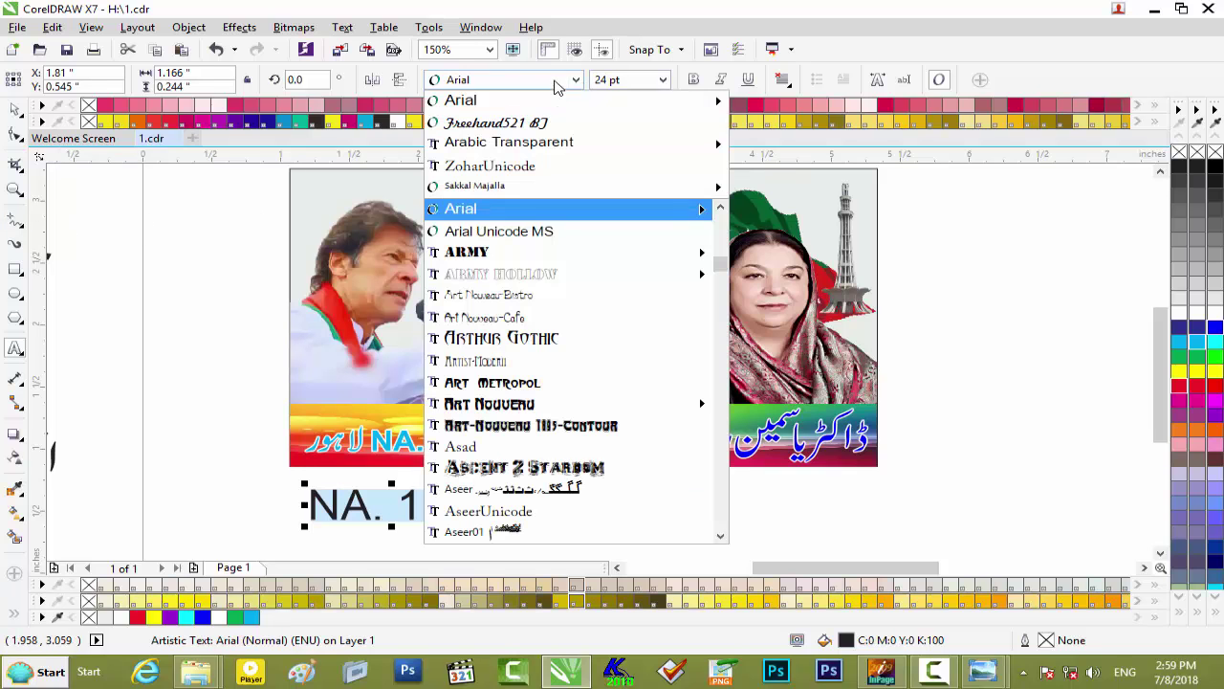
click(559, 81)
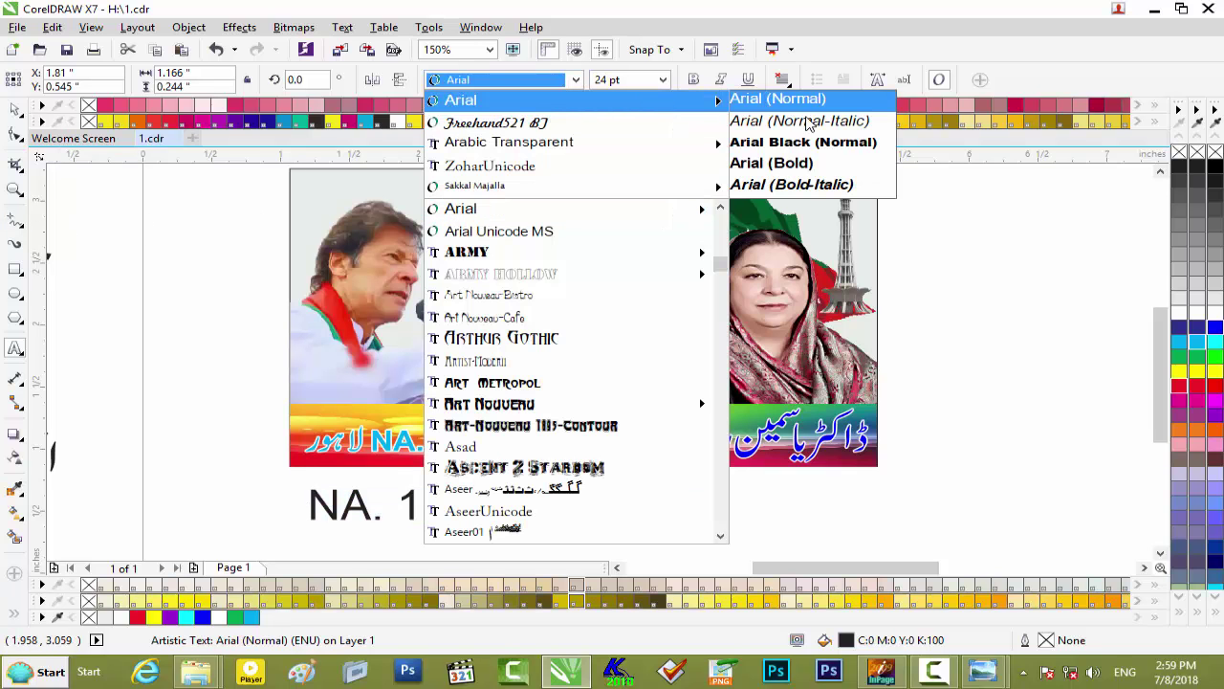
click(794, 163)
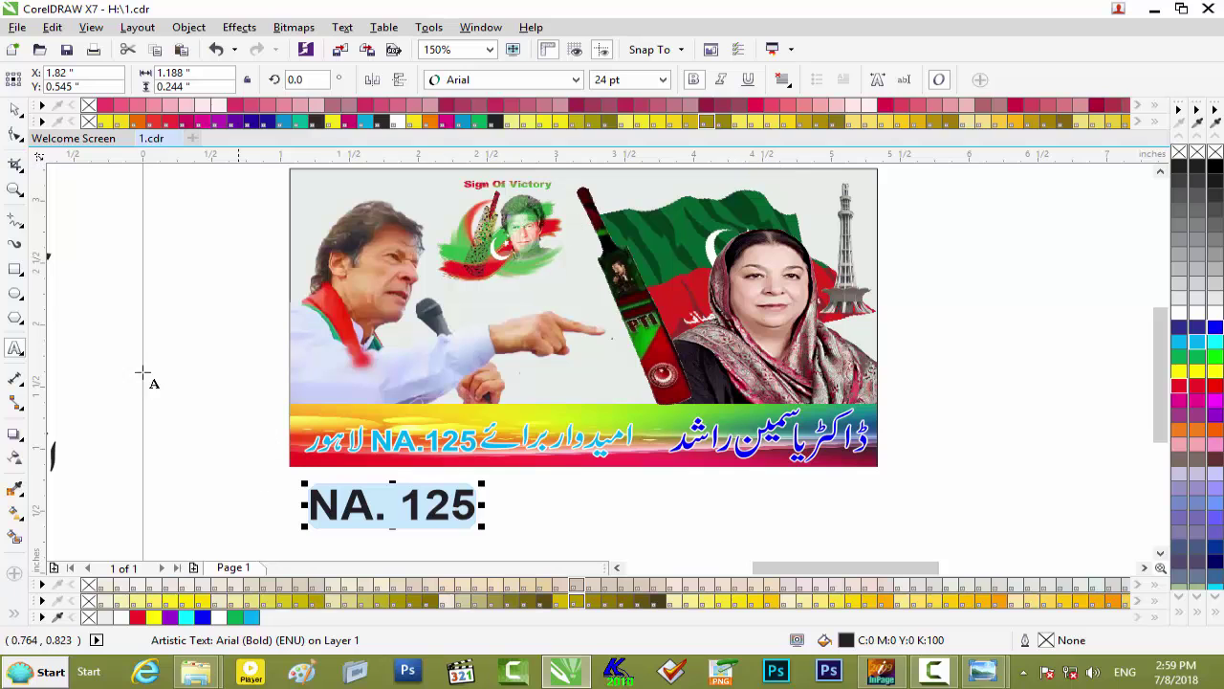
click(16, 108)
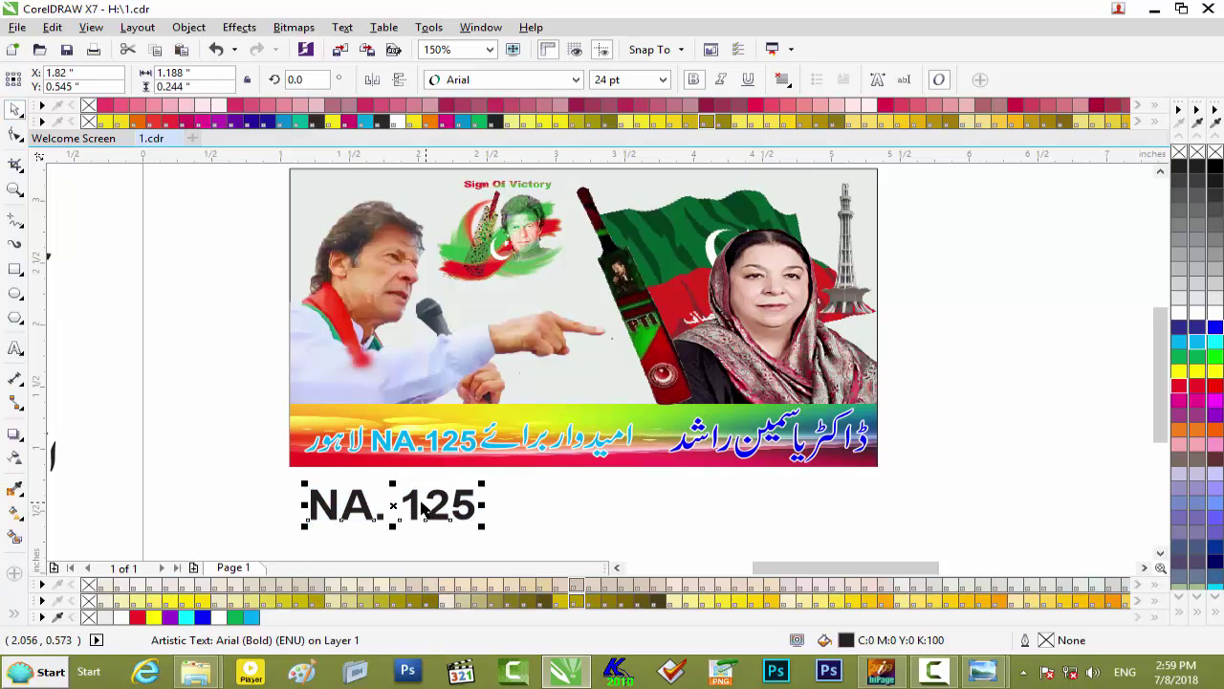
Place NA. 125 on the photo above the caption strip, shrink it to about 17 pt, and colour it blue
drag(423, 507, 597, 383)
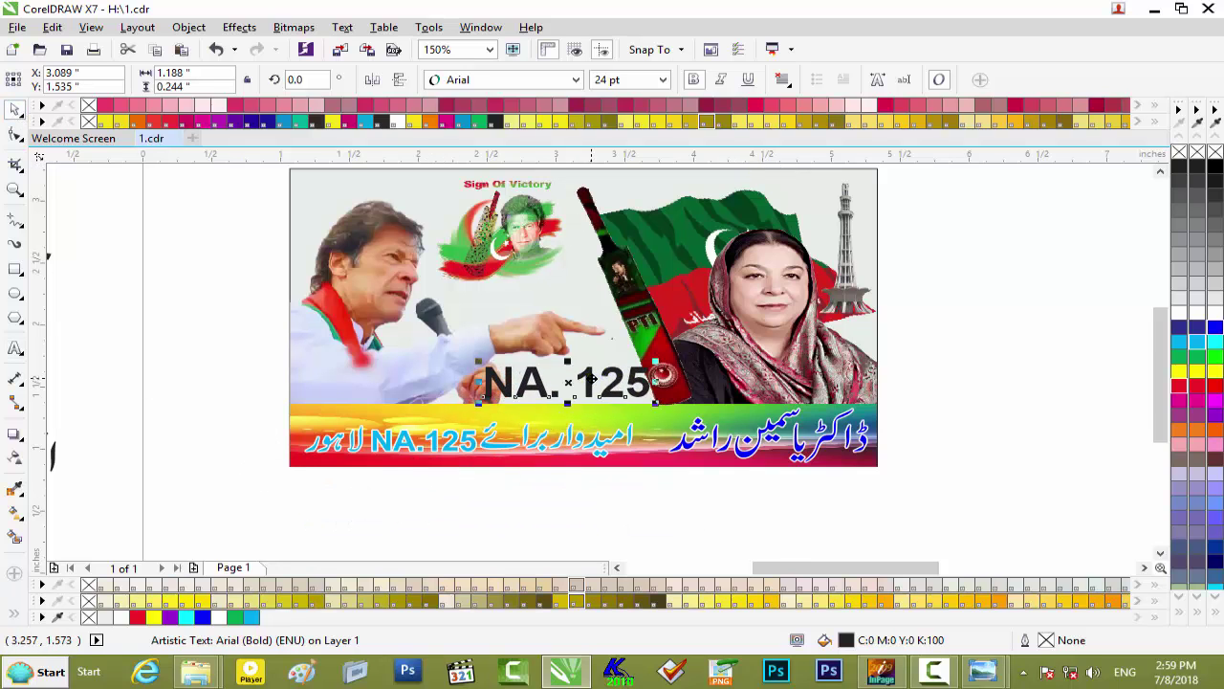
scroll(593, 382, up, 2)
drag(716, 352, 666, 360)
drag(585, 382, 597, 386)
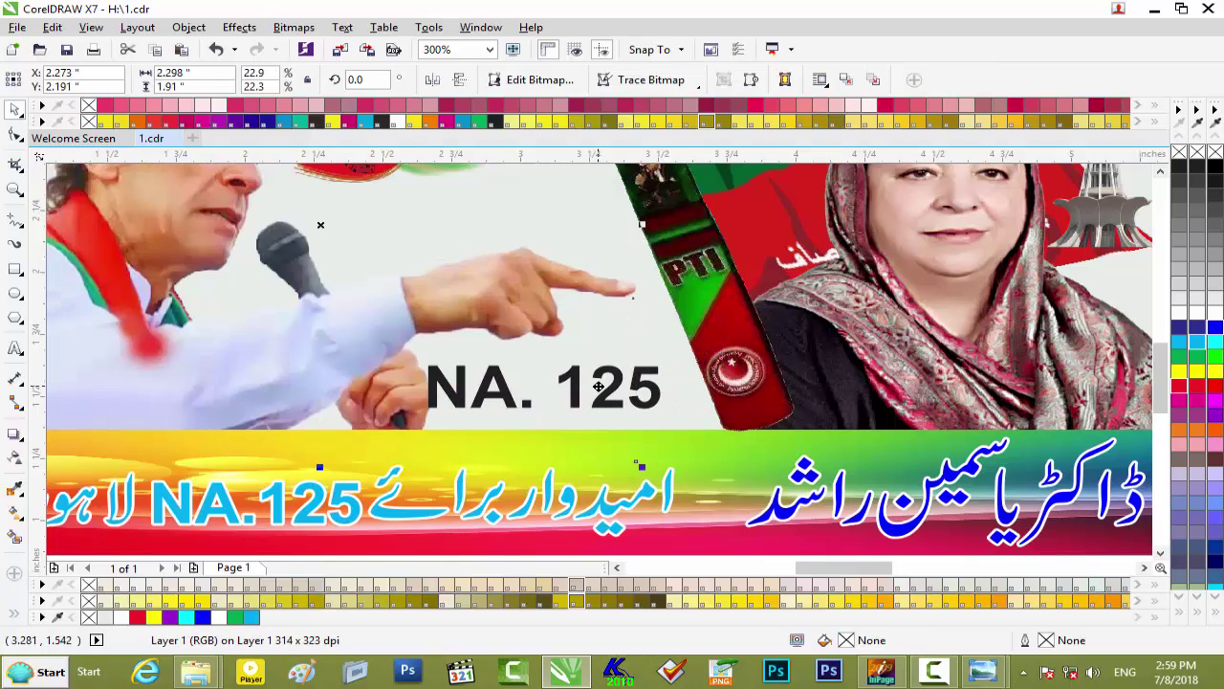
key(ctrl+z)
click(606, 406)
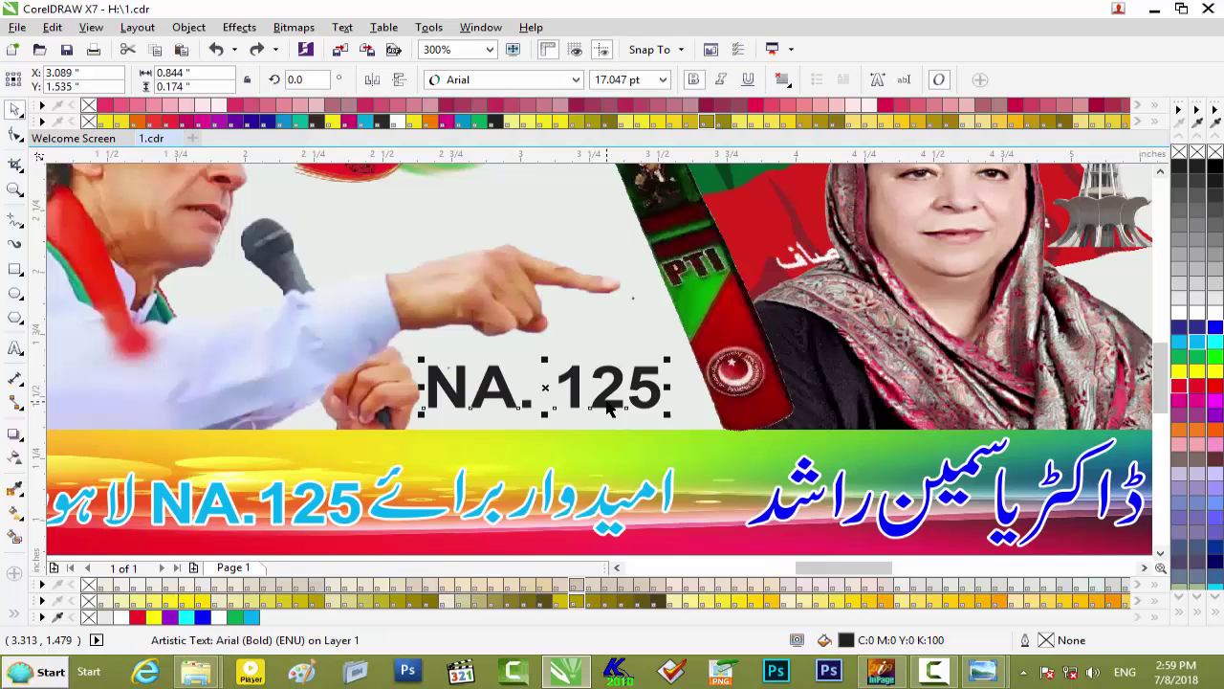
drag(659, 386, 676, 383)
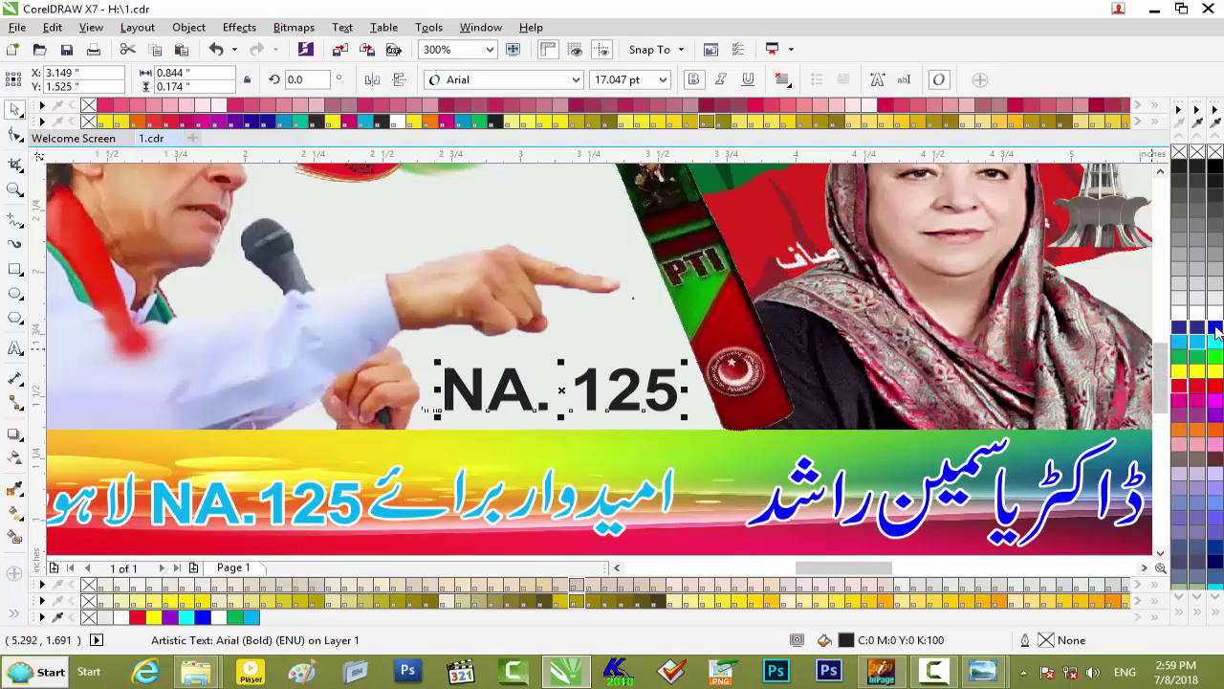
click(1216, 330)
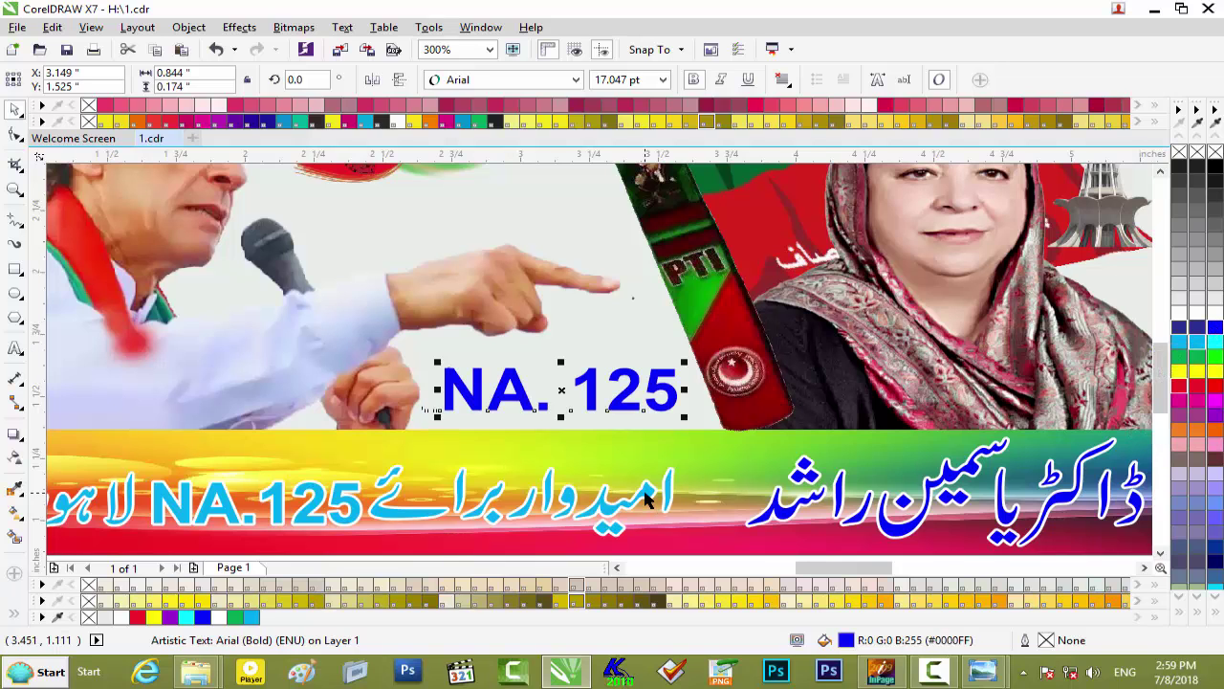
scroll(646, 499, down, 1)
Group the 16 pieces of the black انتخابی نشان text and move the group onto the photo
click(1071, 446)
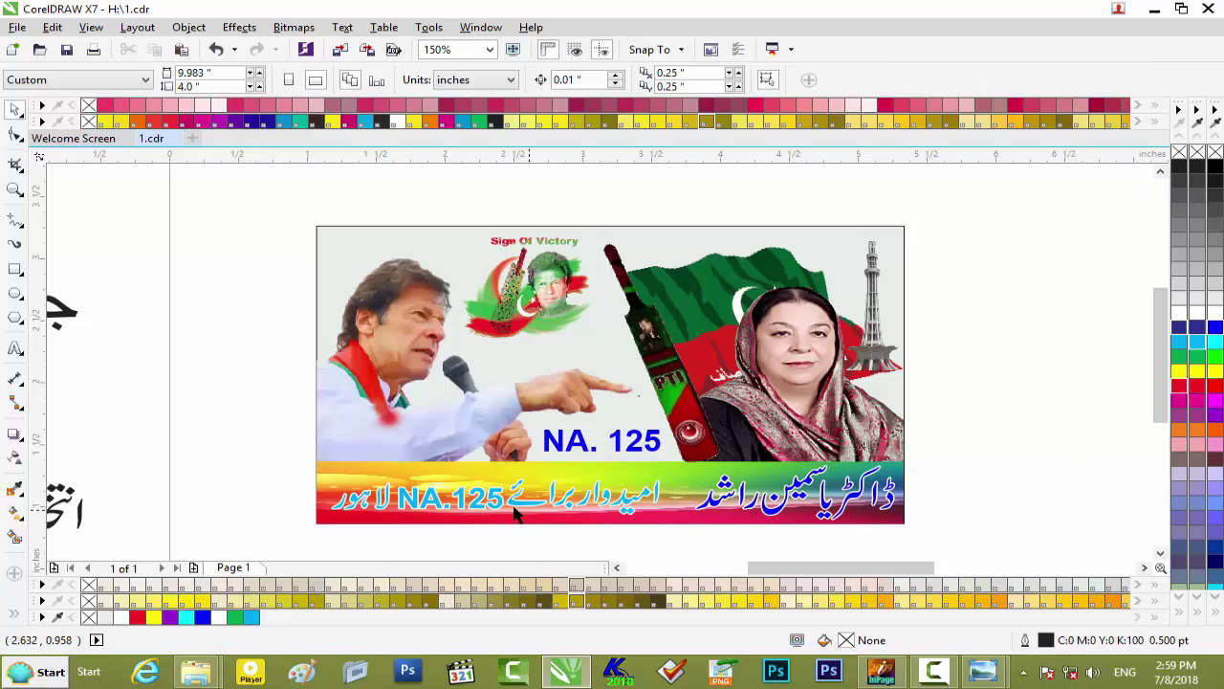
scroll(514, 507, down, 1)
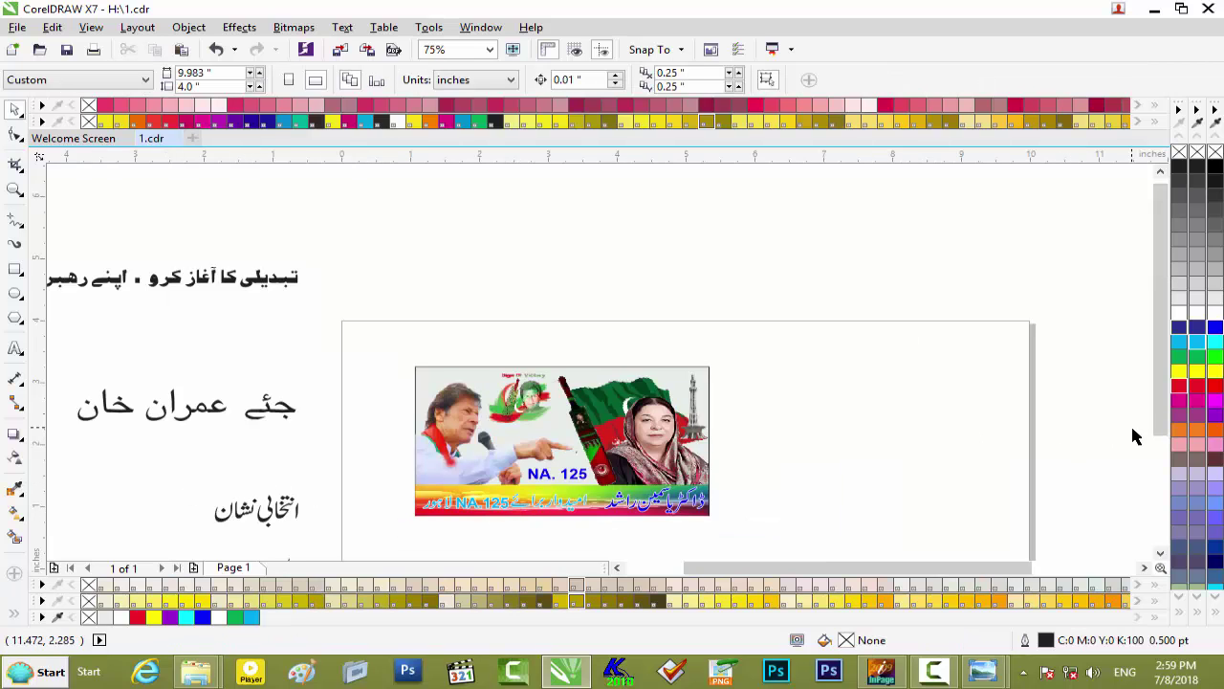
scroll(1153, 407, down, 2)
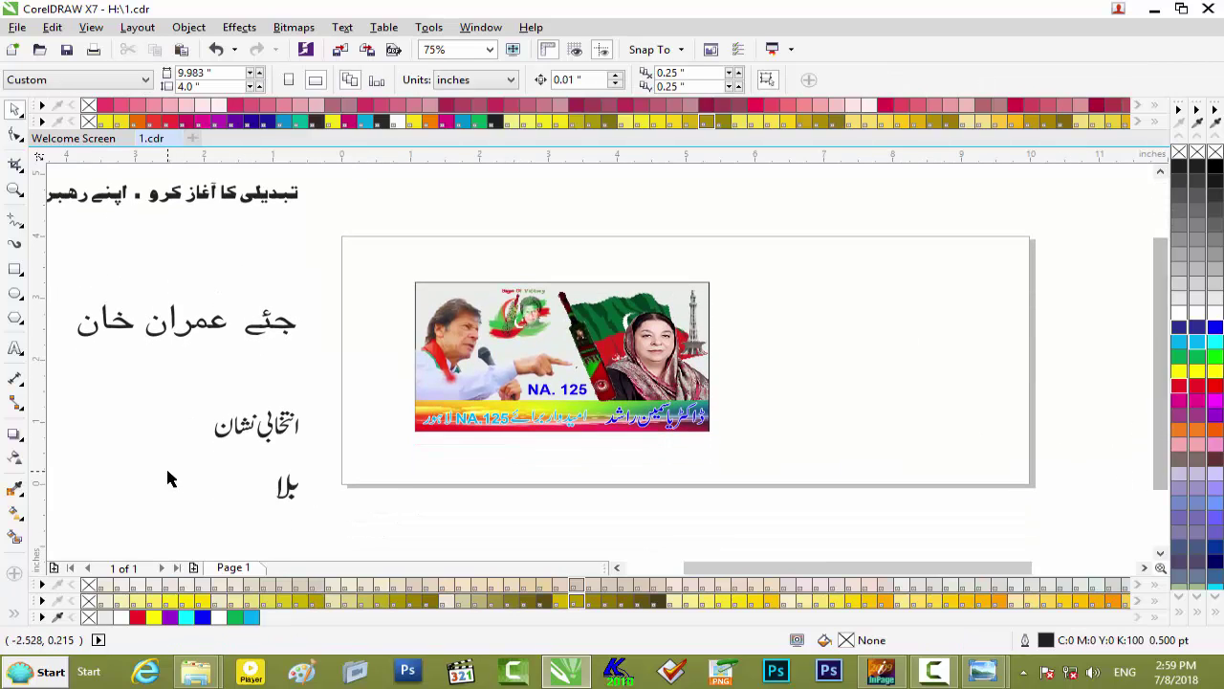
drag(183, 398, 319, 457)
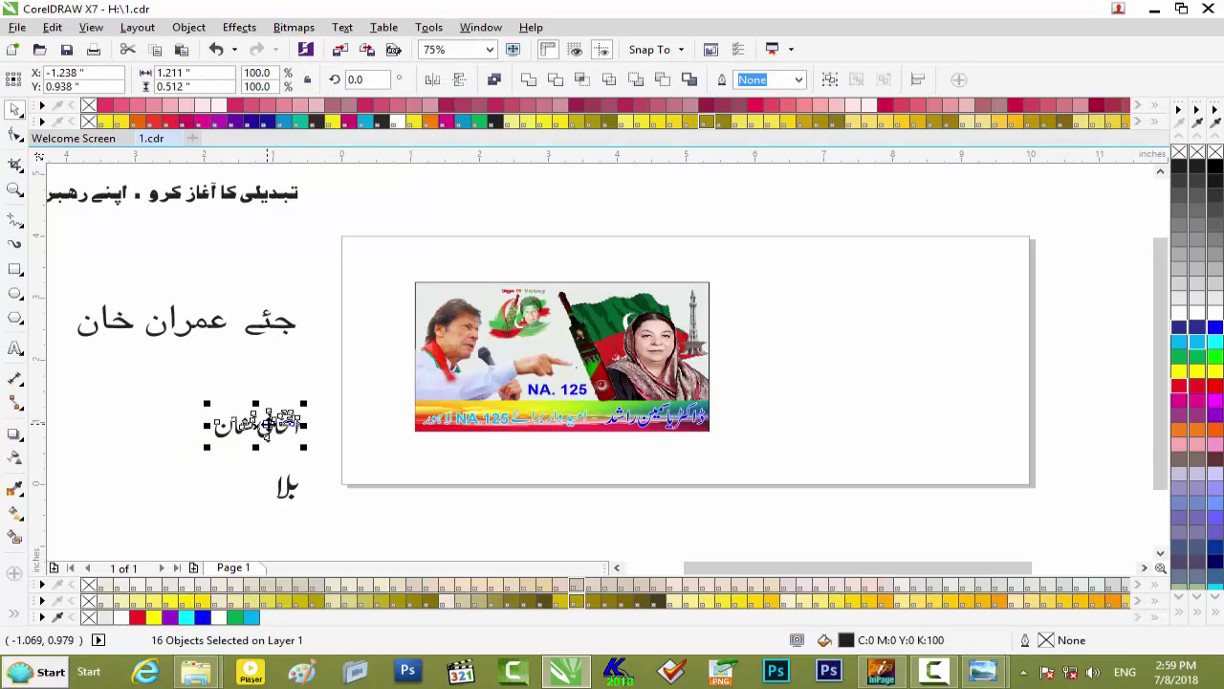
drag(270, 423, 248, 425)
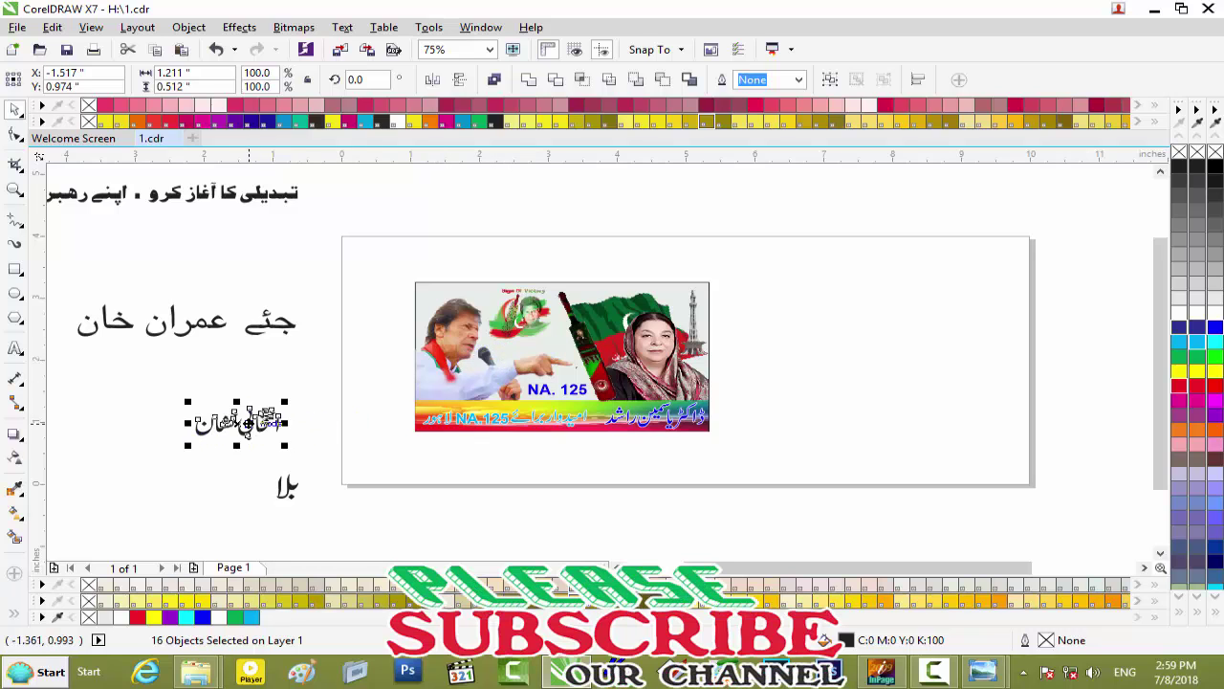
key(ctrl+g)
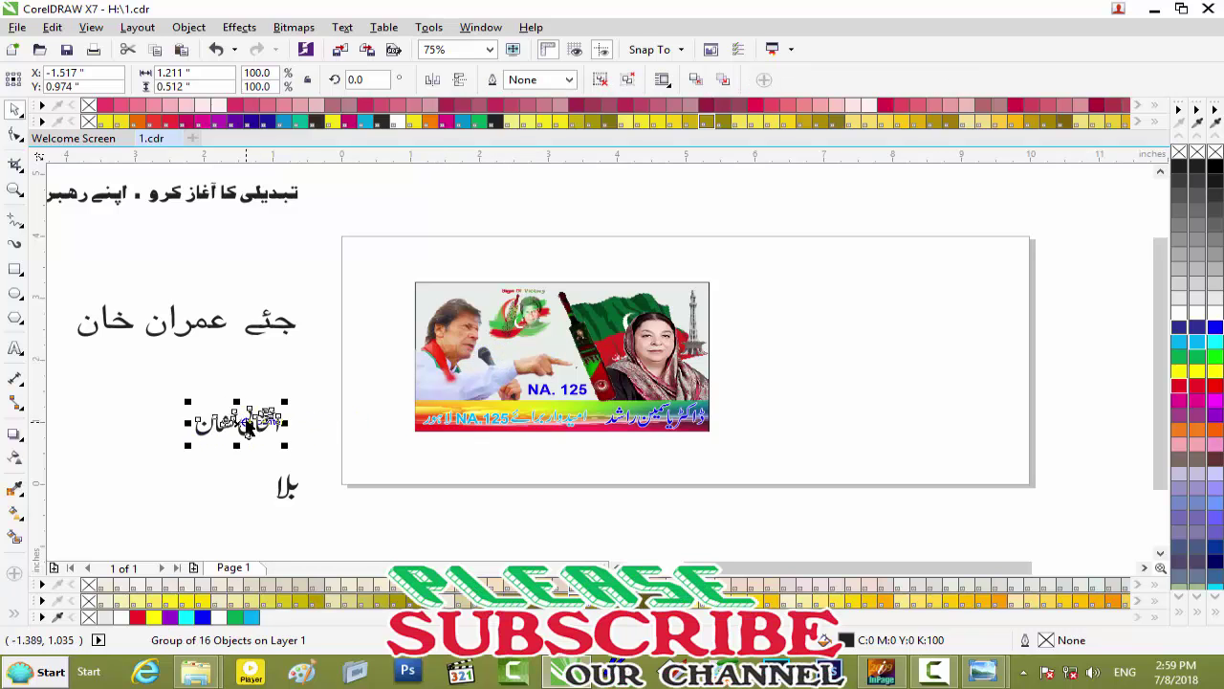
drag(243, 421, 534, 347)
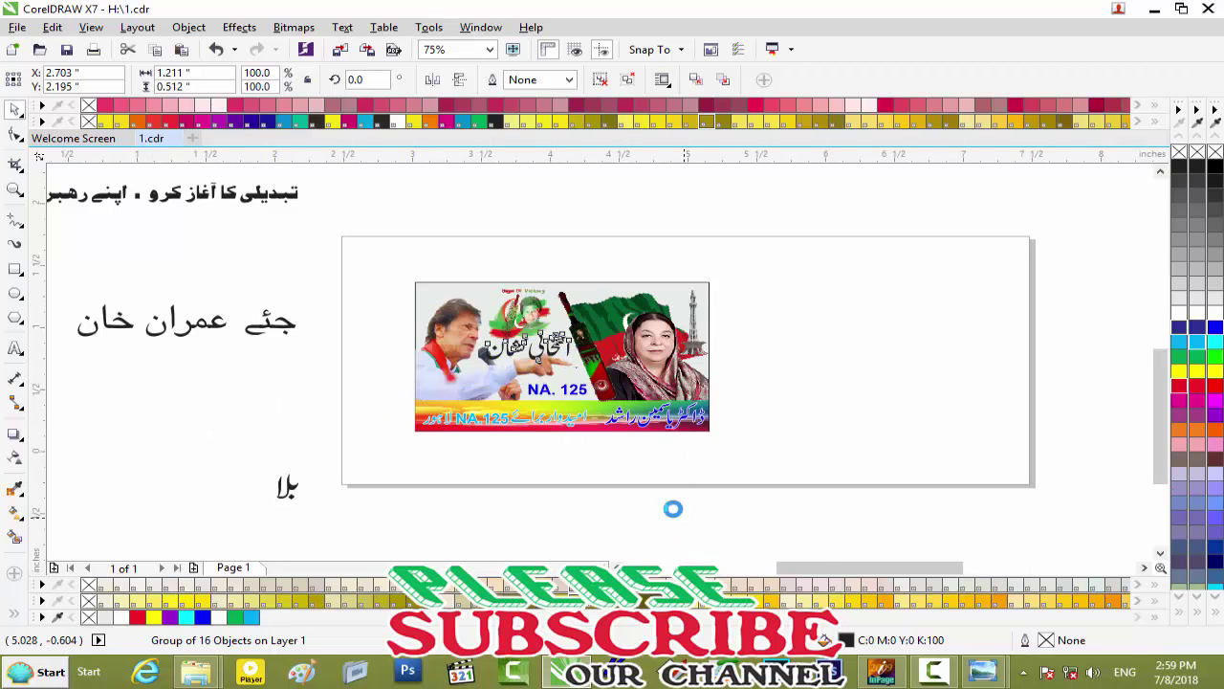
Shrink the انتخابی نشان caption to about 63% and shift it up and right
scroll(672, 508, up, 2)
drag(1169, 430, 1169, 397)
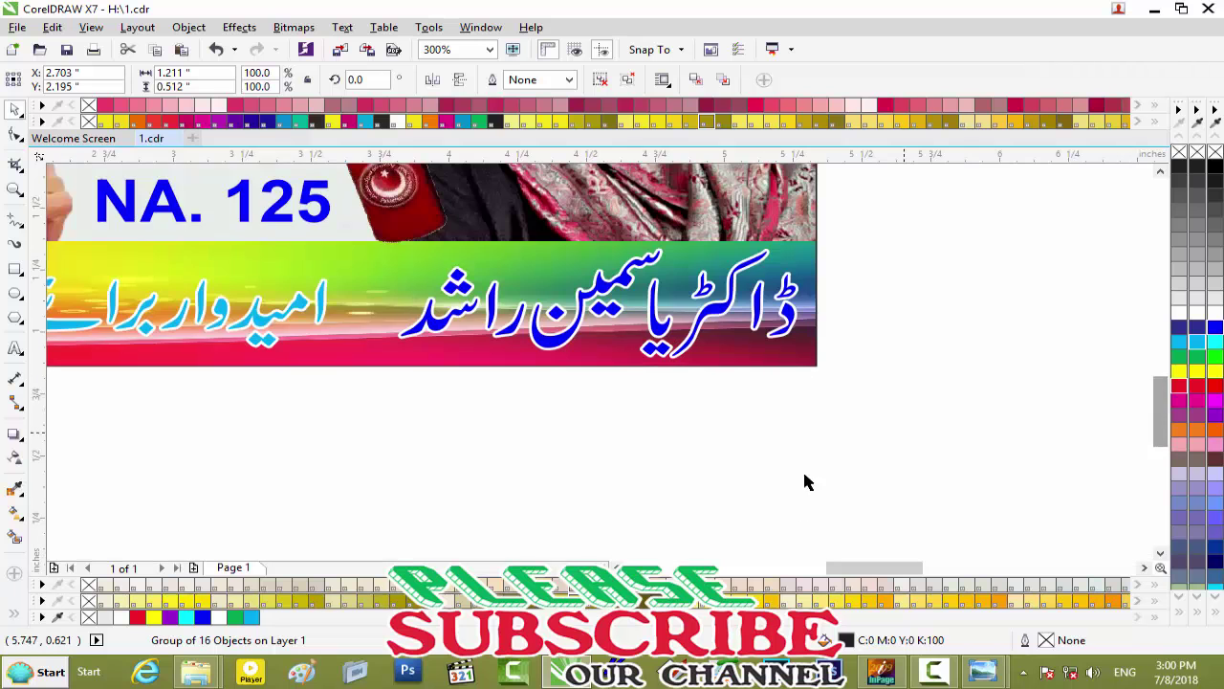
drag(871, 569, 852, 575)
drag(1160, 412, 1163, 346)
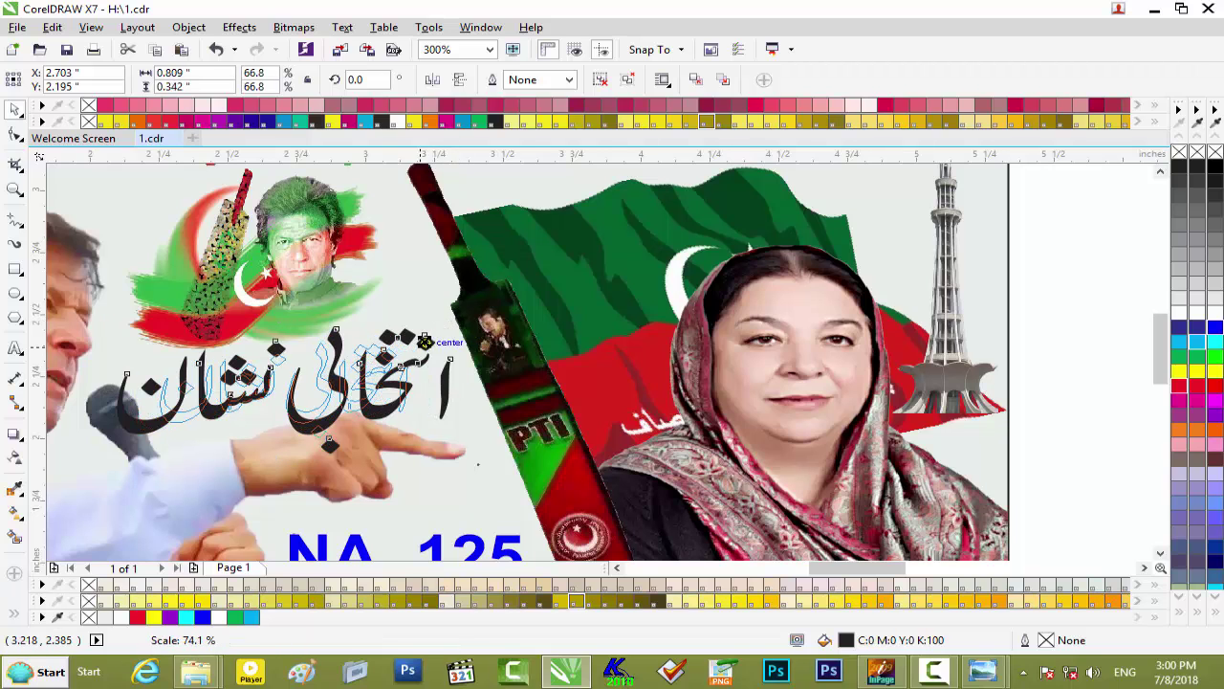
drag(457, 319, 409, 337)
drag(349, 387, 395, 341)
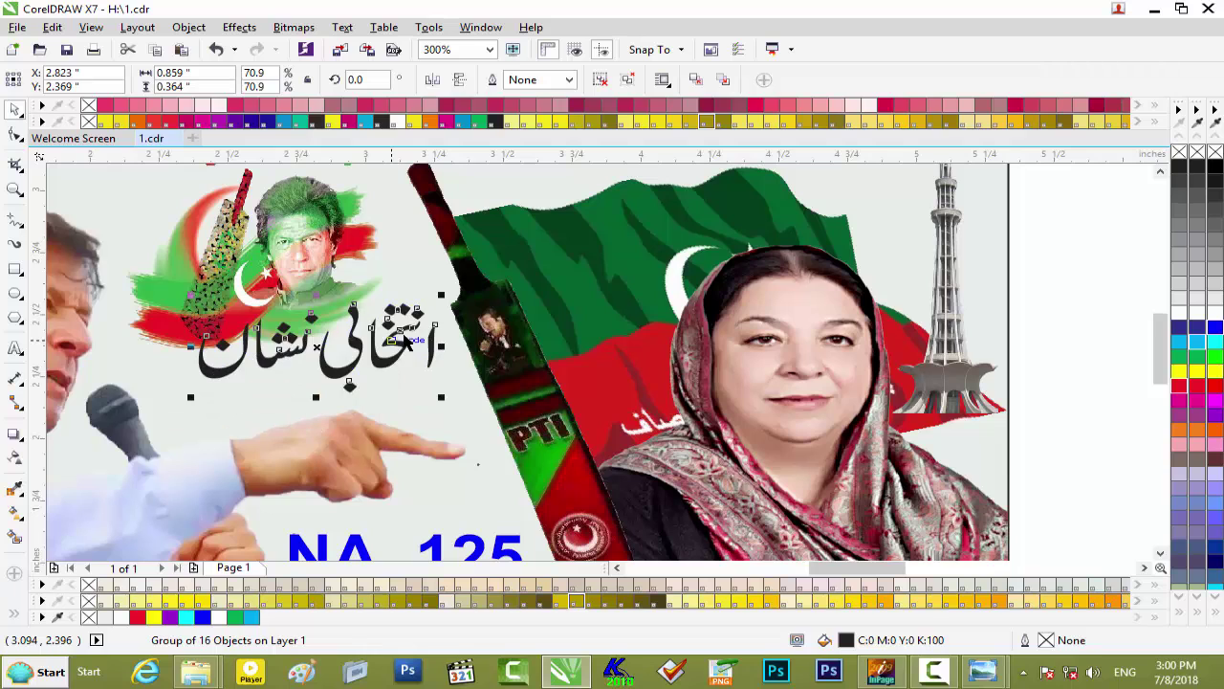
drag(442, 293, 411, 337)
Fill the Urdu caption red and give it a 1.5 pt green outline
click(1196, 373)
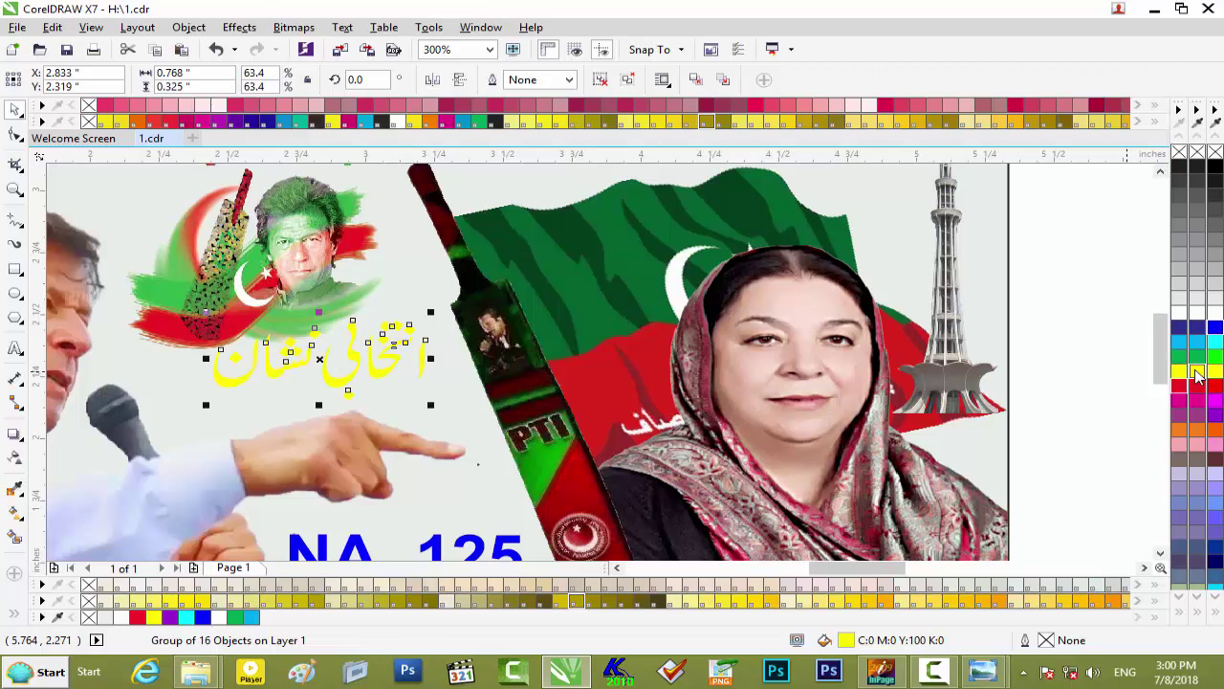
click(1204, 387)
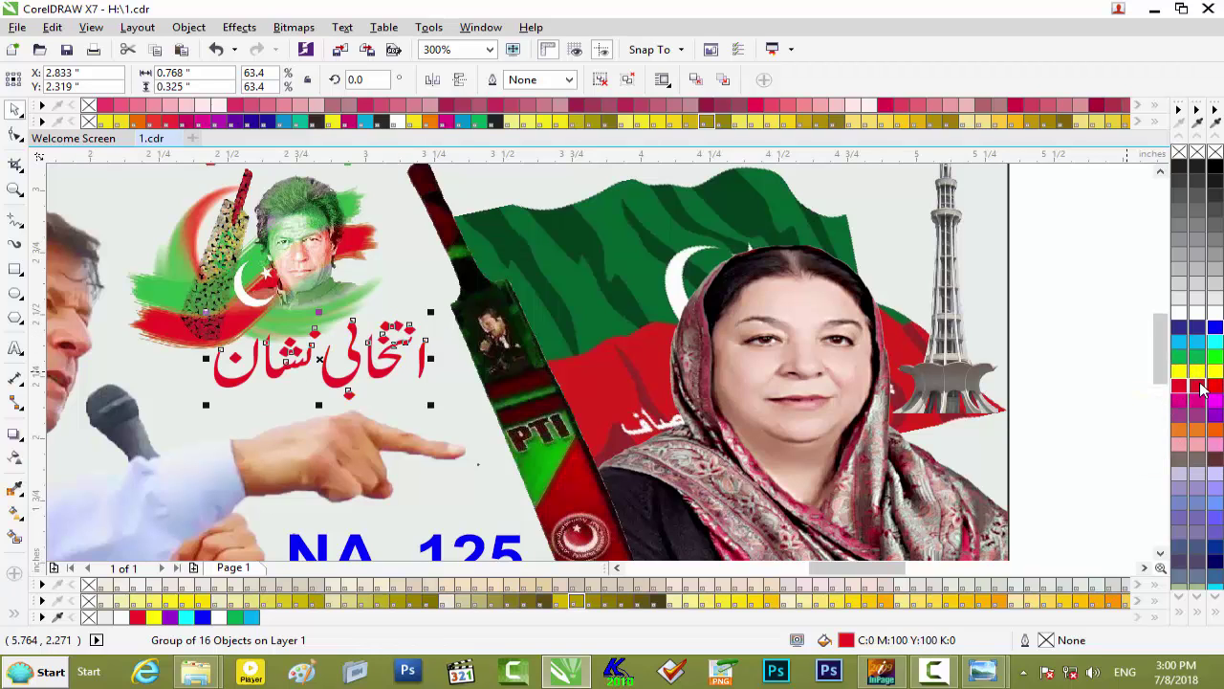
key(F12)
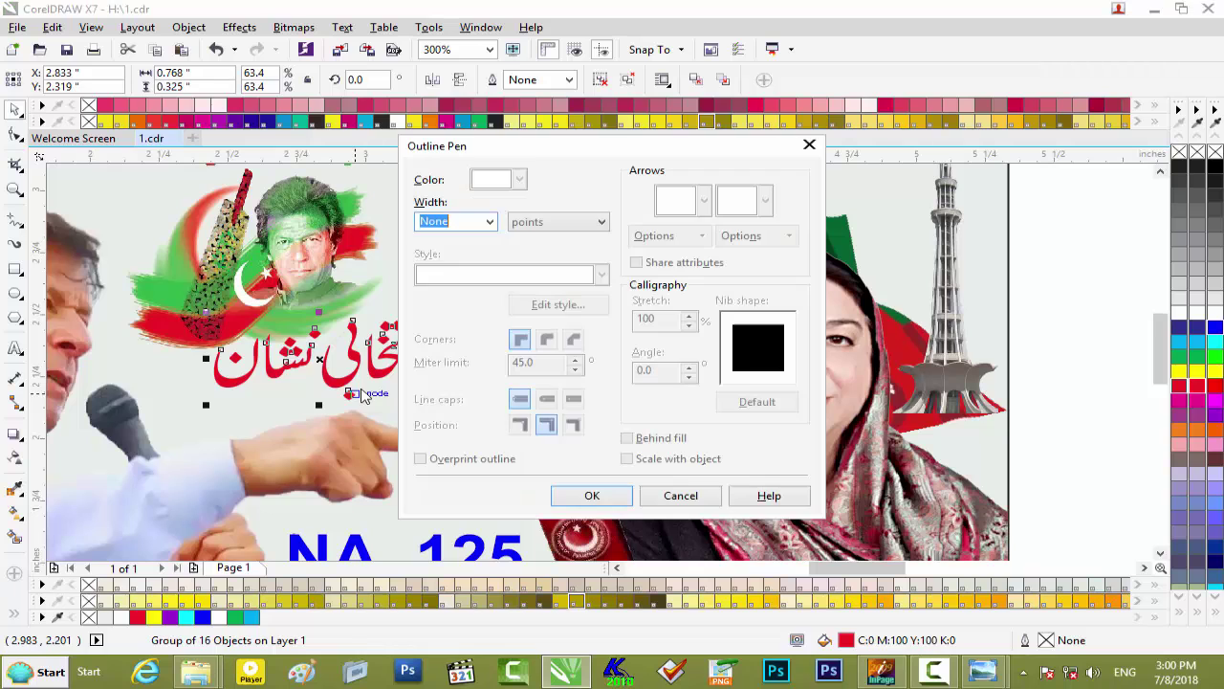
click(490, 221)
click(466, 306)
click(519, 180)
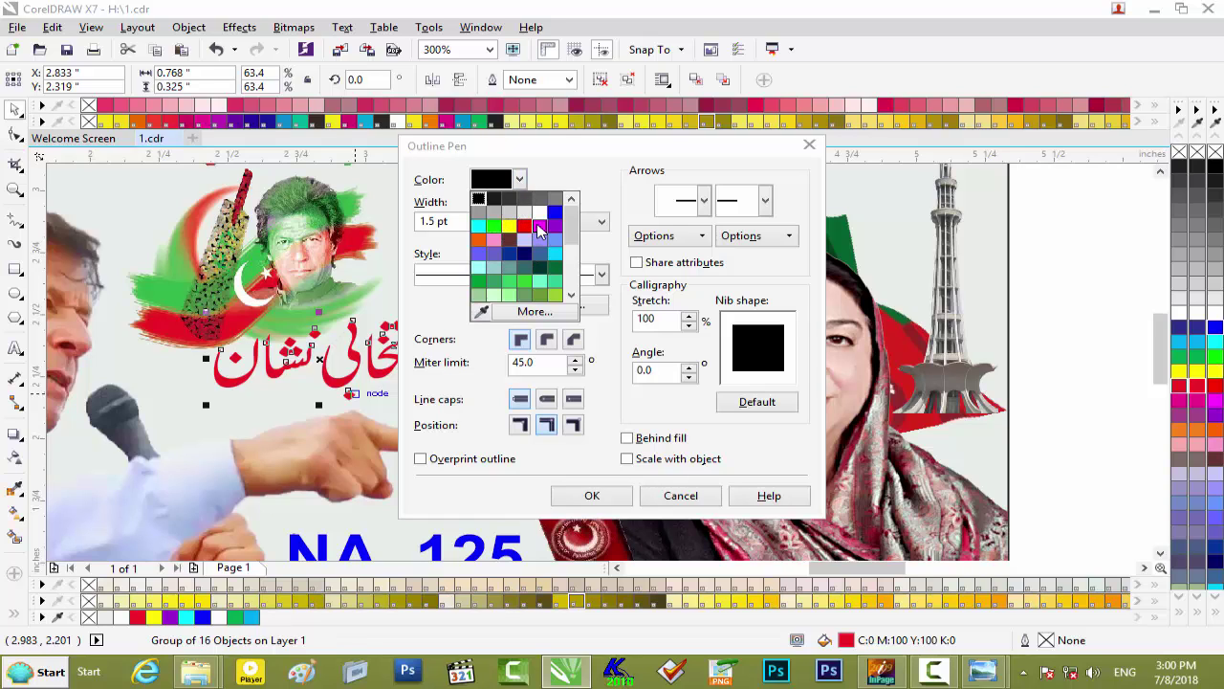
click(523, 280)
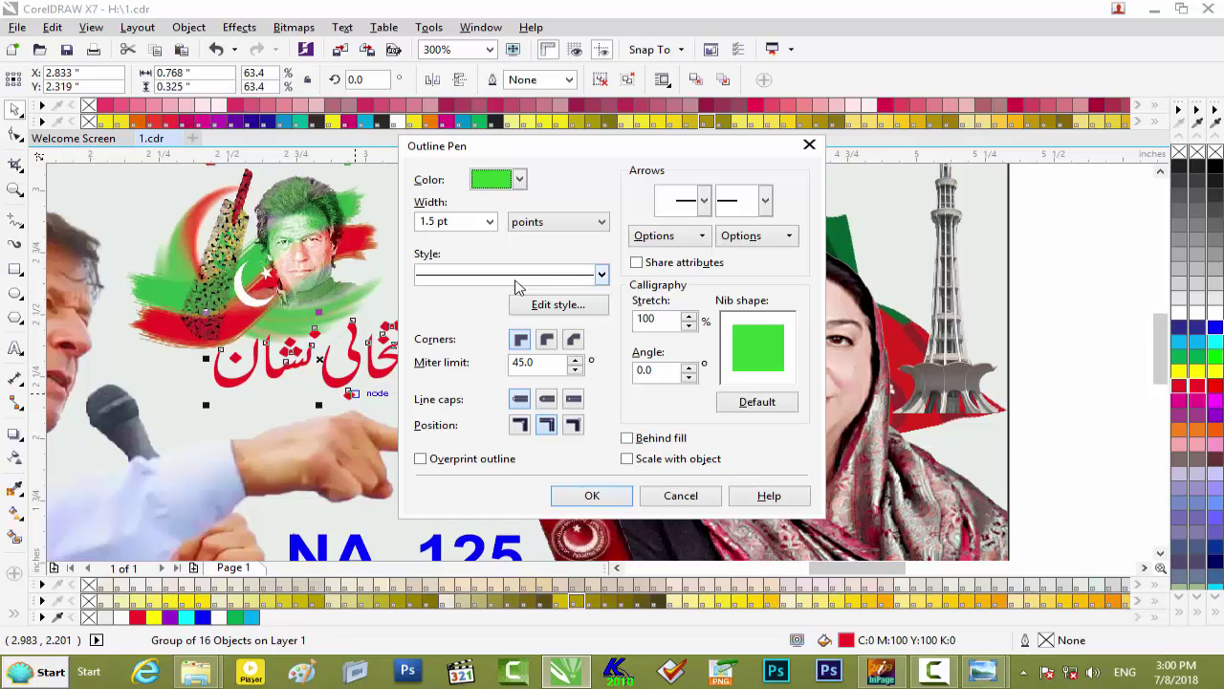
Make the green outline rounded, behind the fill, and scaling with the object
click(549, 342)
click(546, 399)
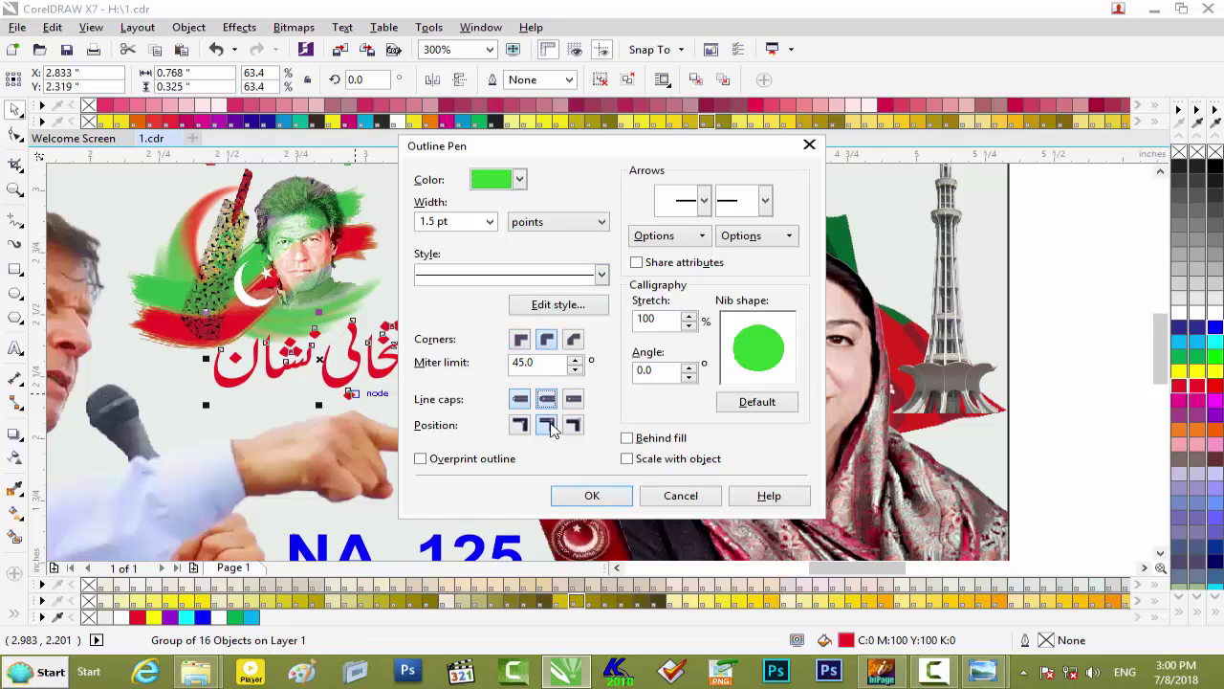
click(672, 460)
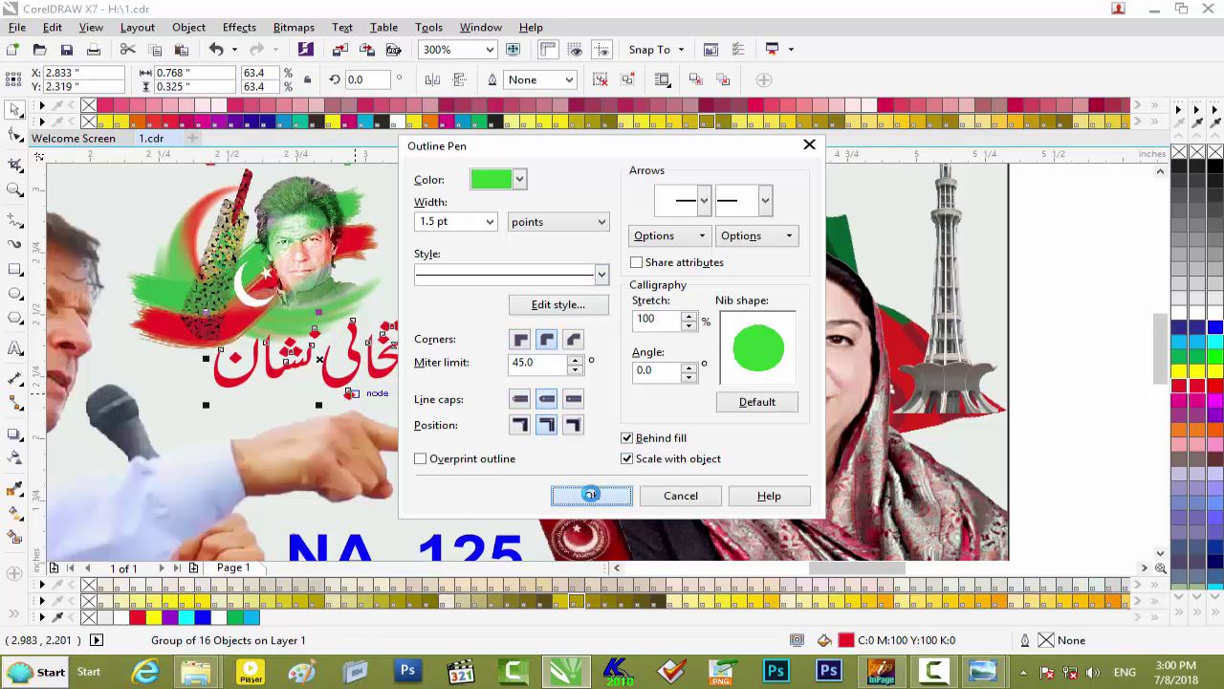
click(592, 496)
click(435, 408)
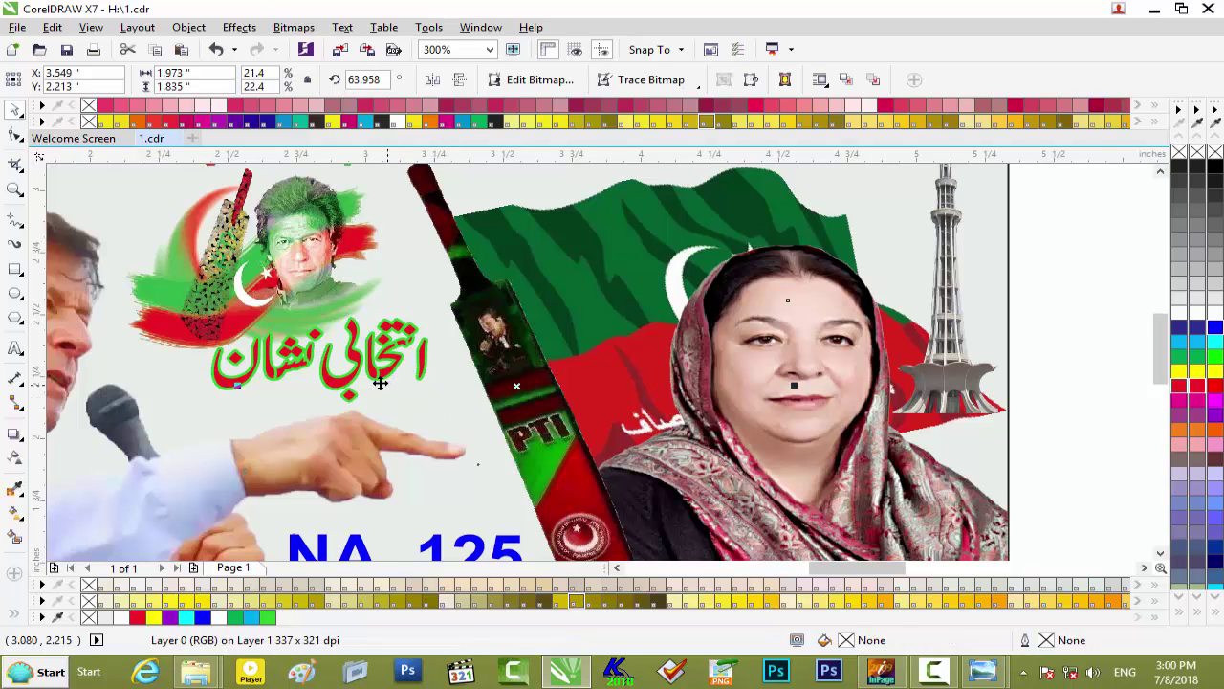
scroll(378, 383, up, 2)
scroll(378, 383, down, 1)
scroll(378, 382, down, 1)
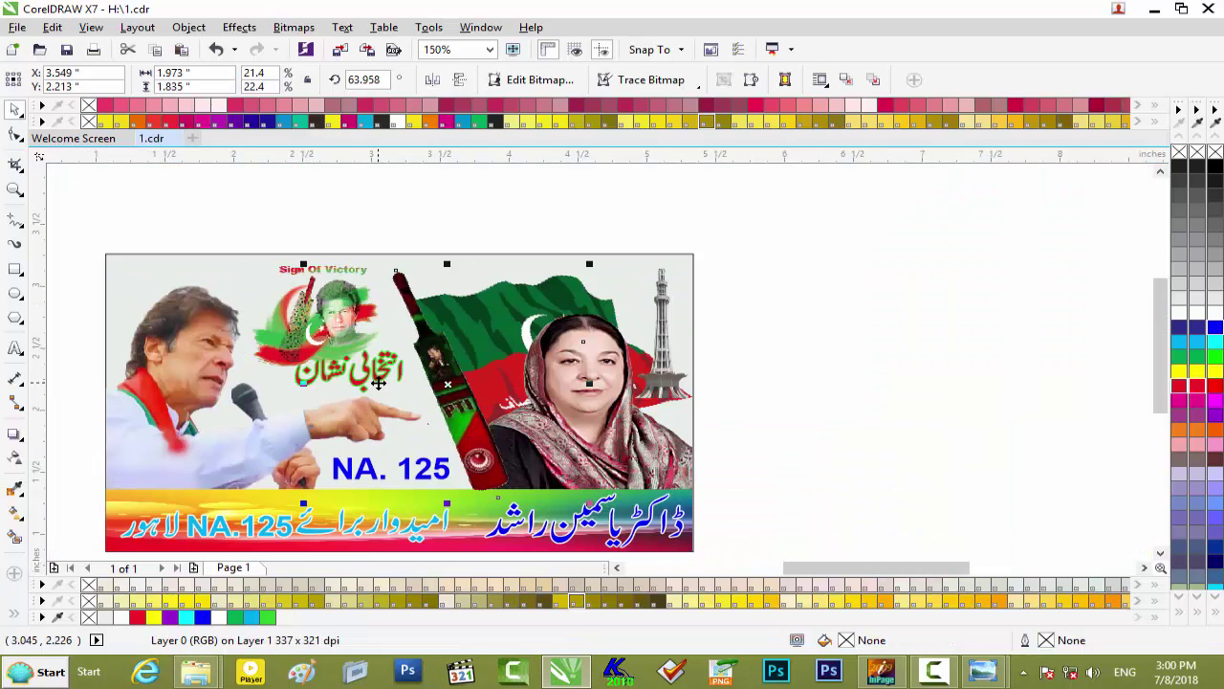
scroll(378, 383, up, 1)
Shrink the red Urdu caption to about 48%
click(402, 346)
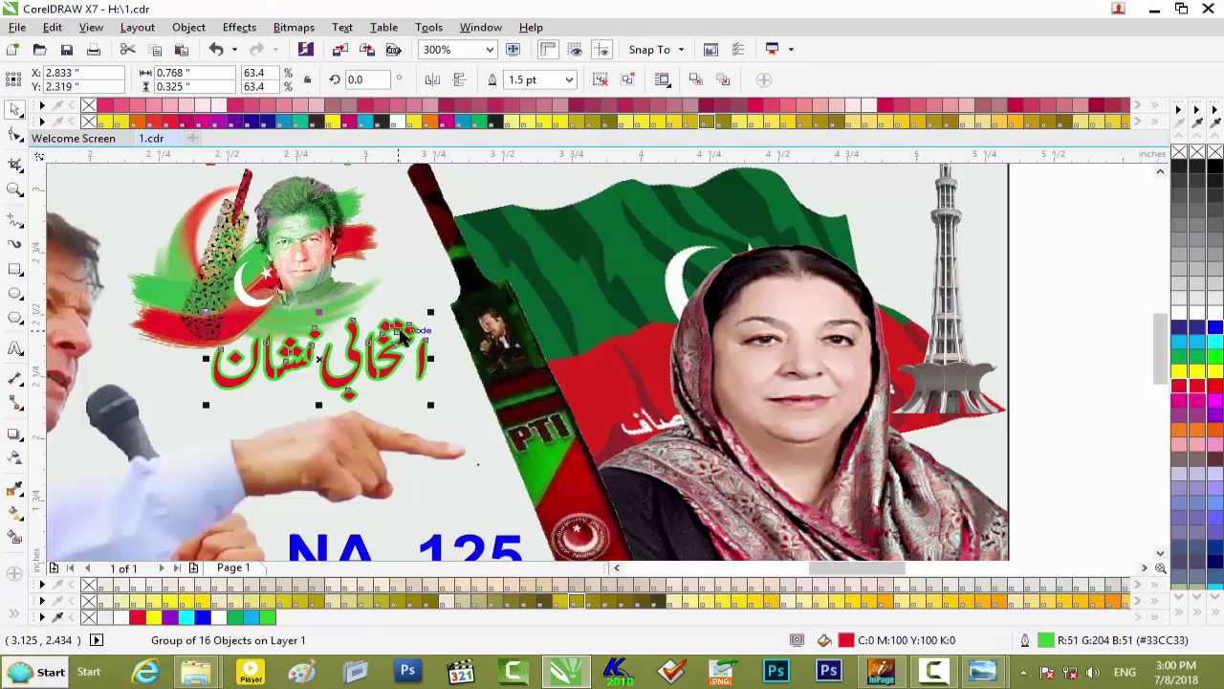
drag(430, 313, 392, 341)
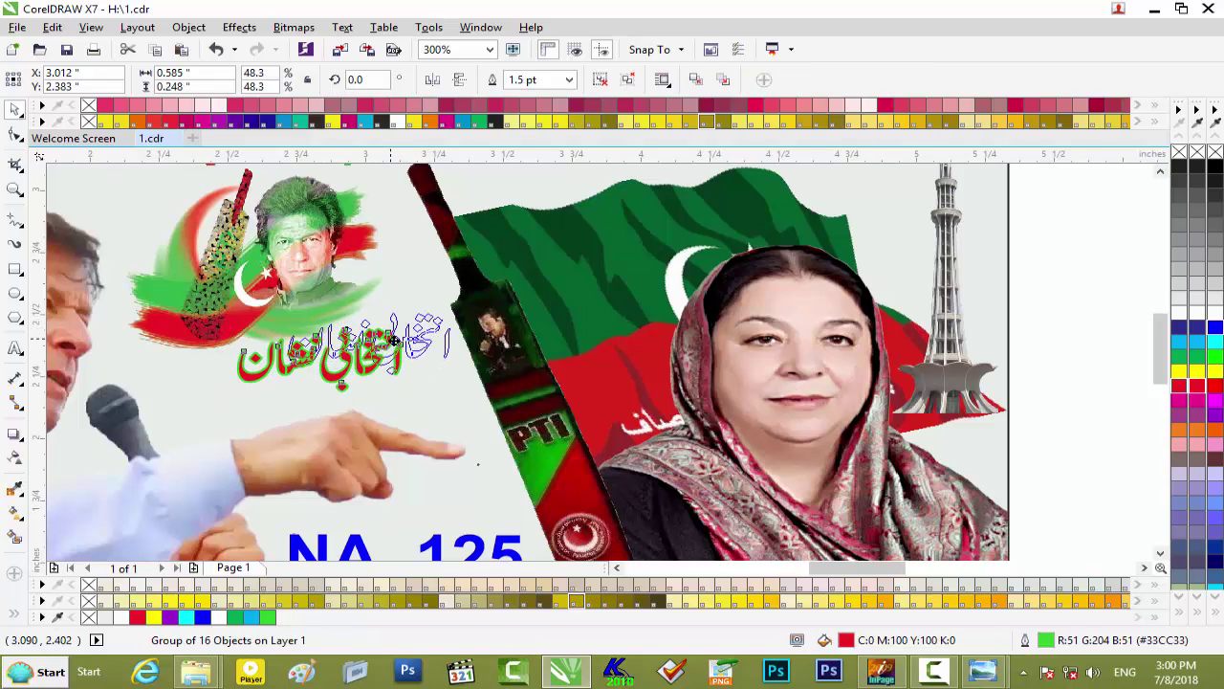
click(418, 394)
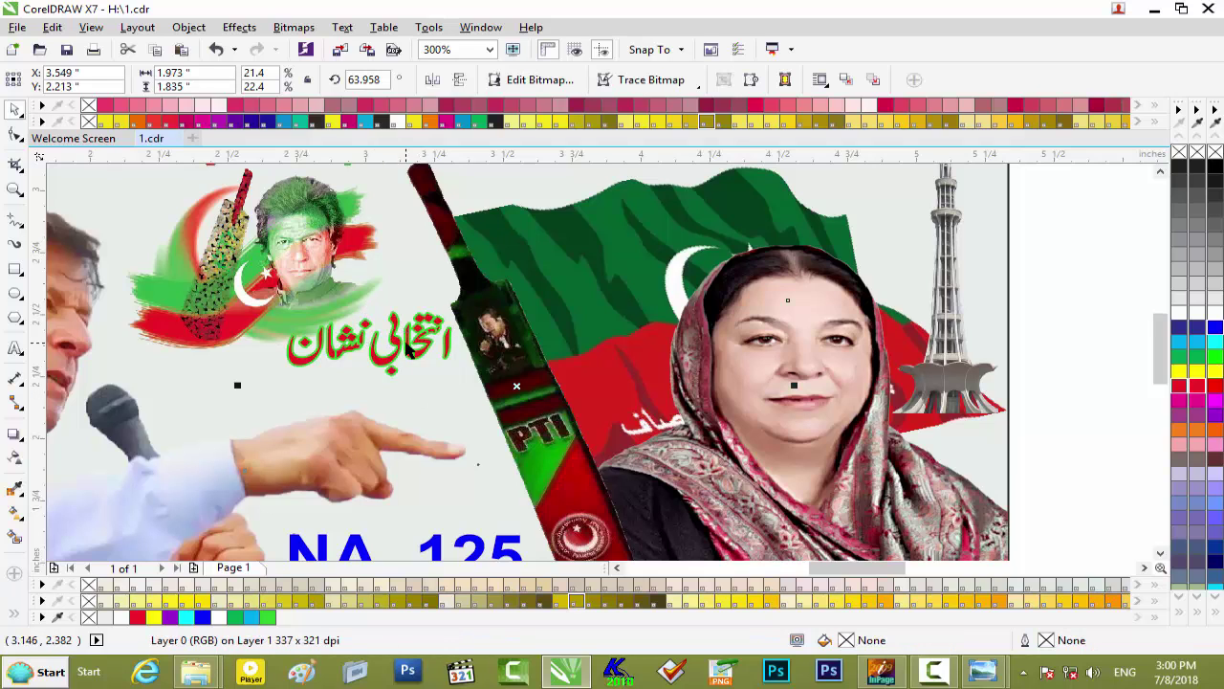
key(F12)
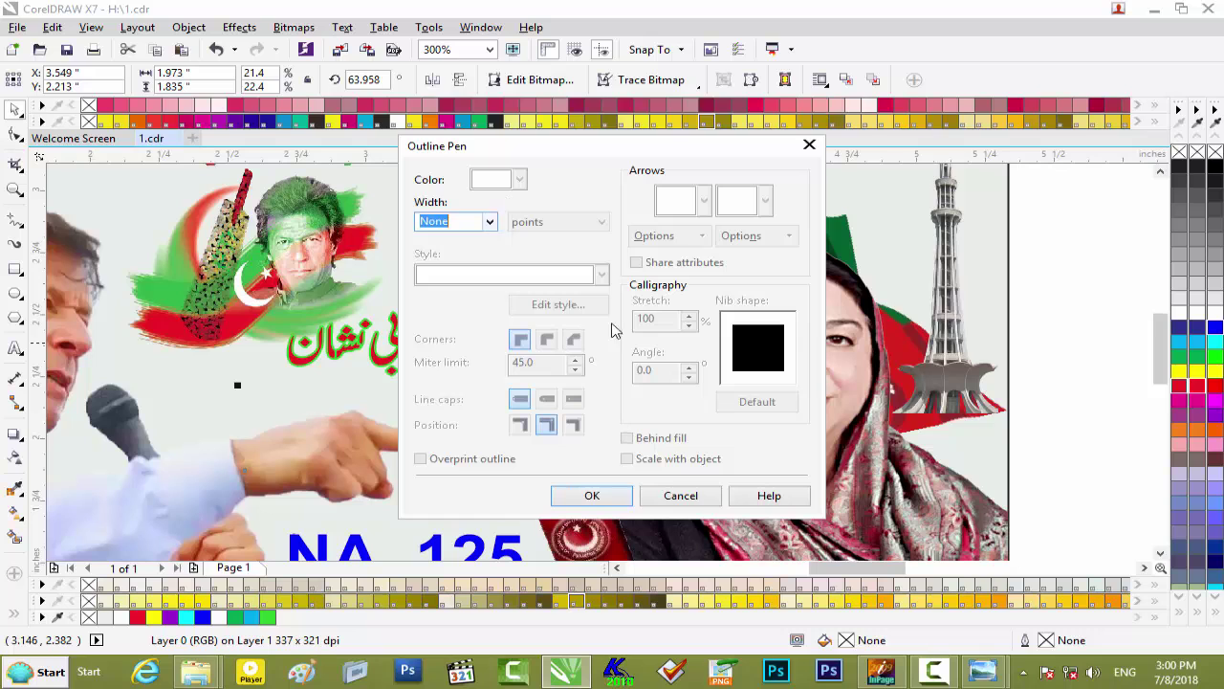
key(Escape)
Change the caption's 1.5 pt outline colour from green to black
click(400, 321)
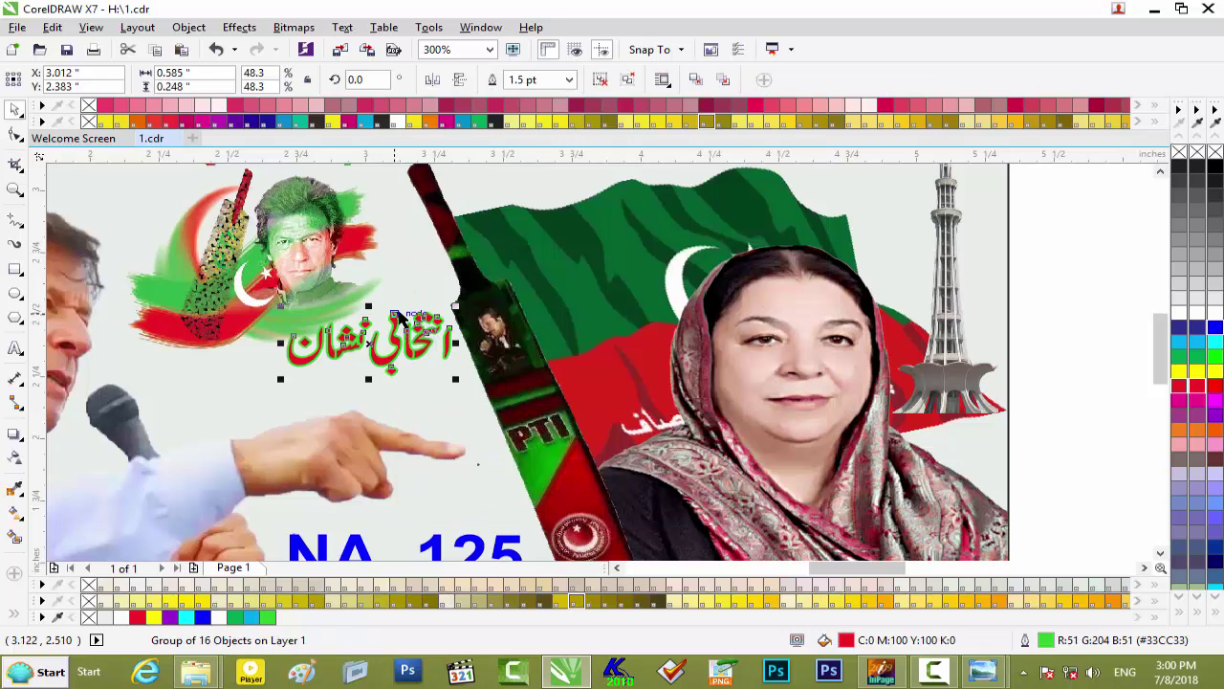
key(F12)
click(519, 180)
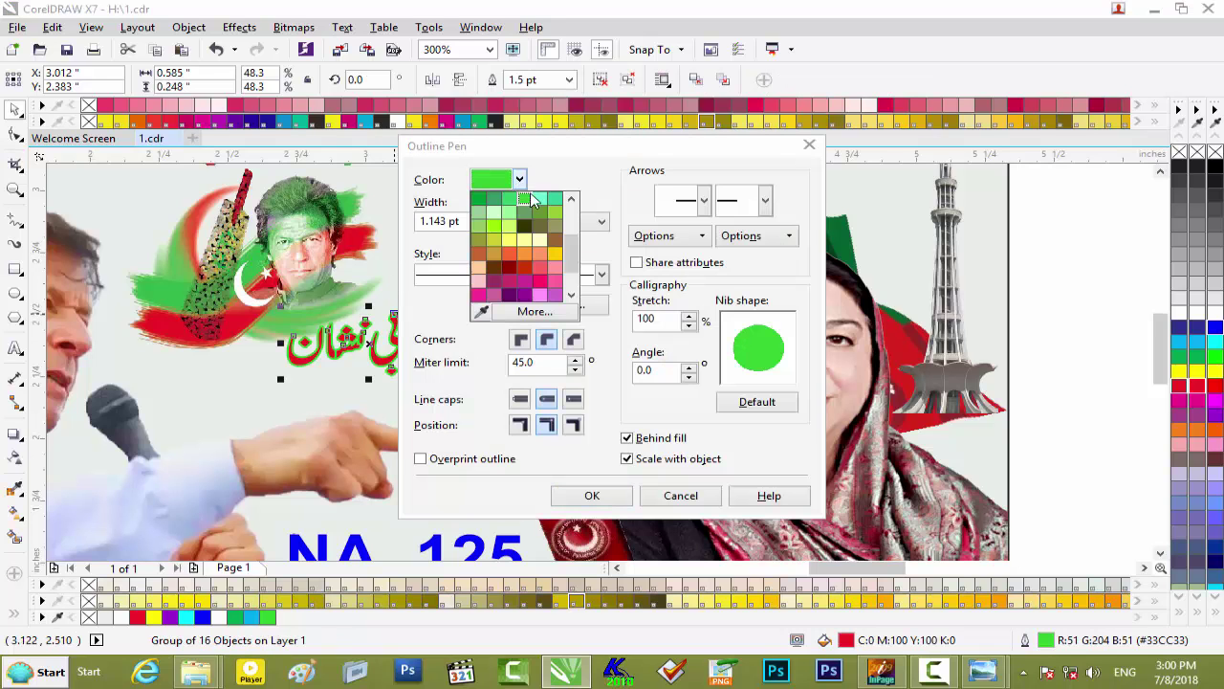
scroll(569, 239, up, 2)
scroll(569, 239, up, 1)
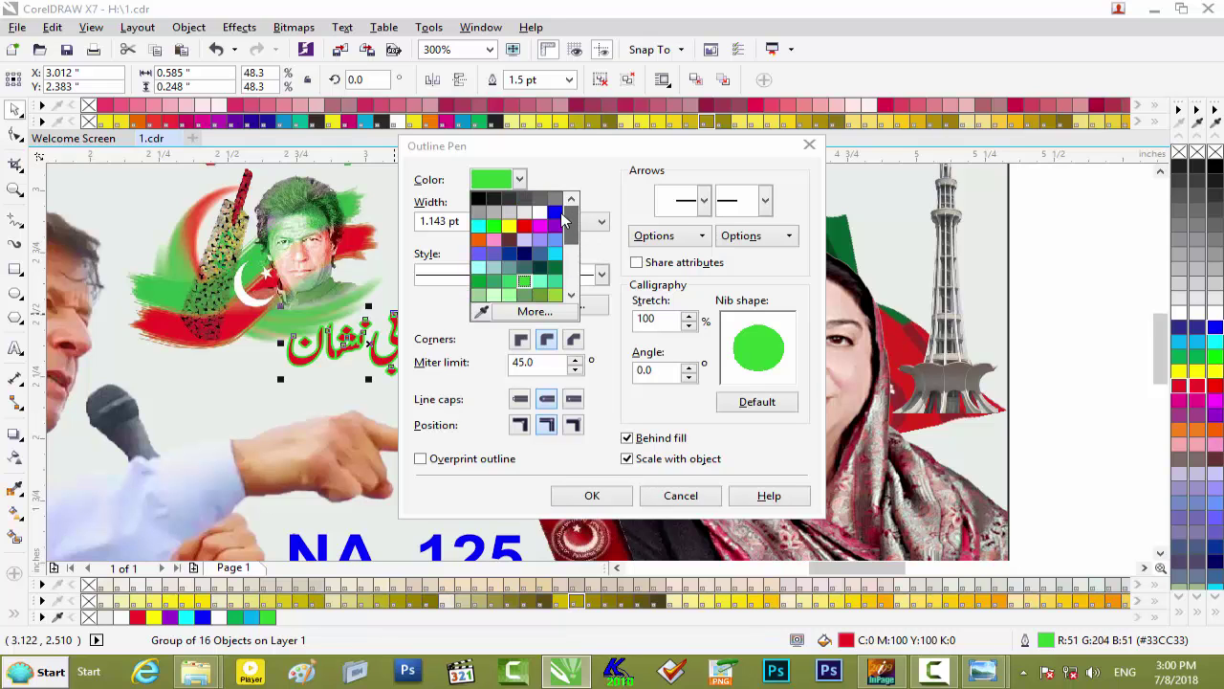
click(478, 201)
click(594, 494)
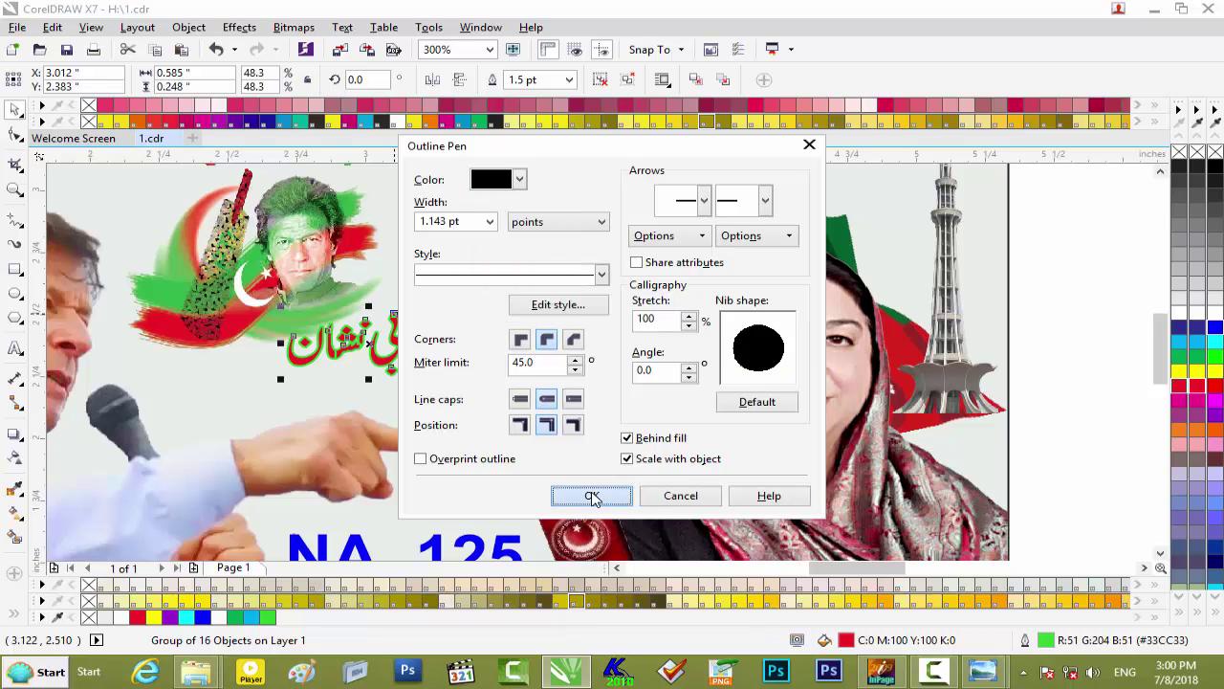
click(445, 392)
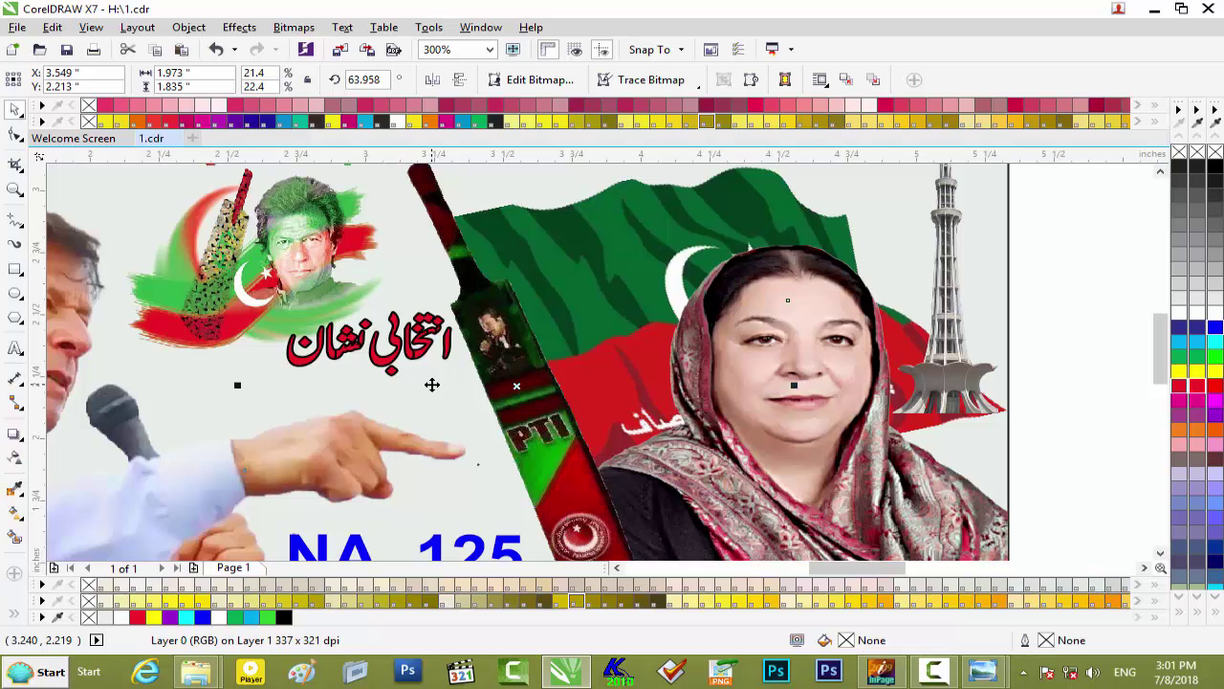
scroll(432, 385, down, 2)
scroll(431, 385, down, 1)
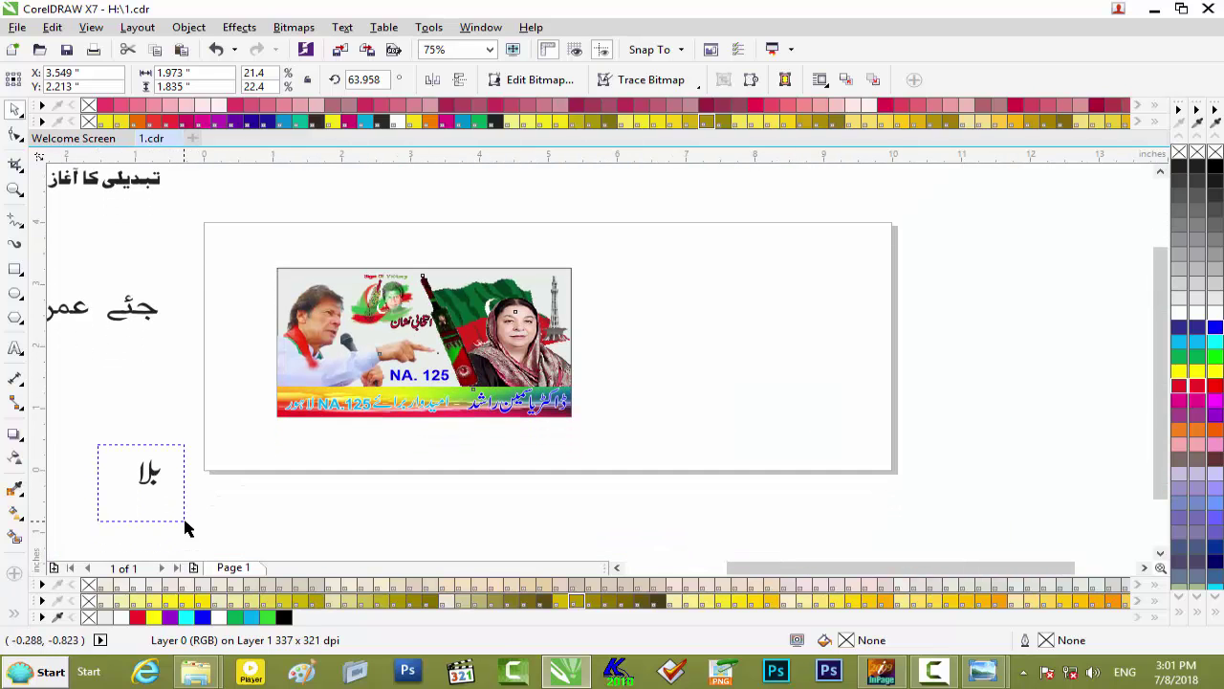
Group the Urdu word بلا, move it under the caption, shrink it to about 62%, fill blue
drag(164, 555, 186, 526)
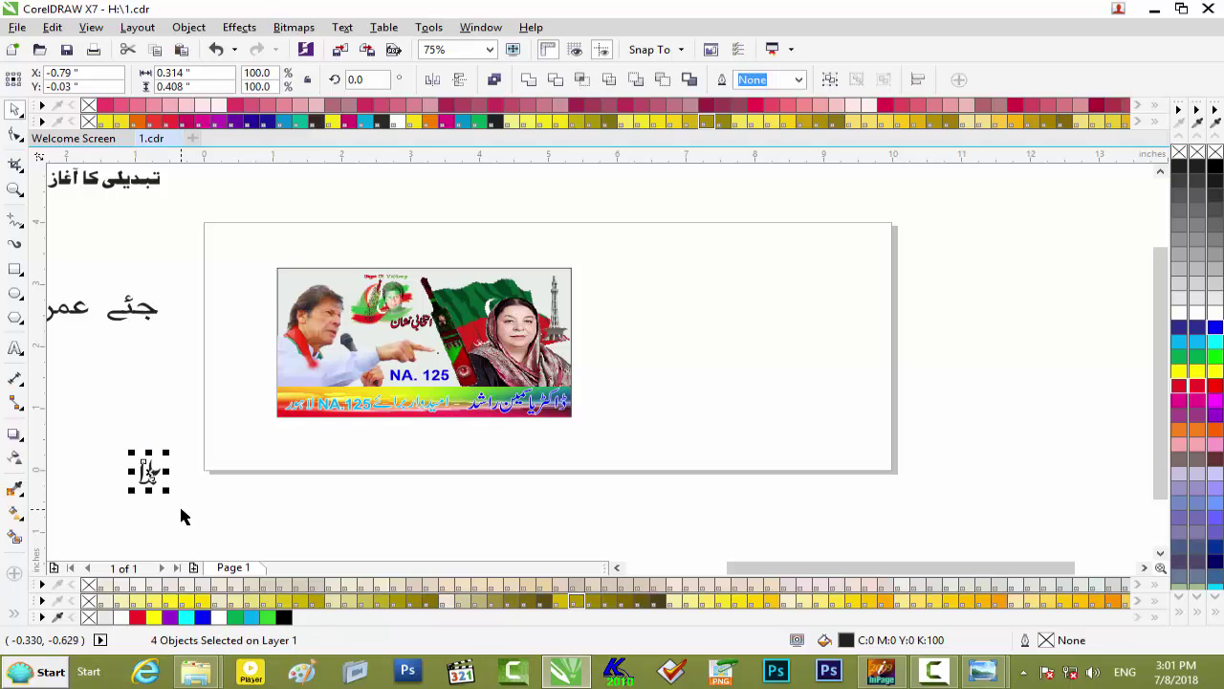
key(ctrl+g)
mouse_move(150, 470)
mouse_down()
mouse_move(401, 330)
mouse_move(381, 343)
mouse_up()
scroll(381, 342, up, 1)
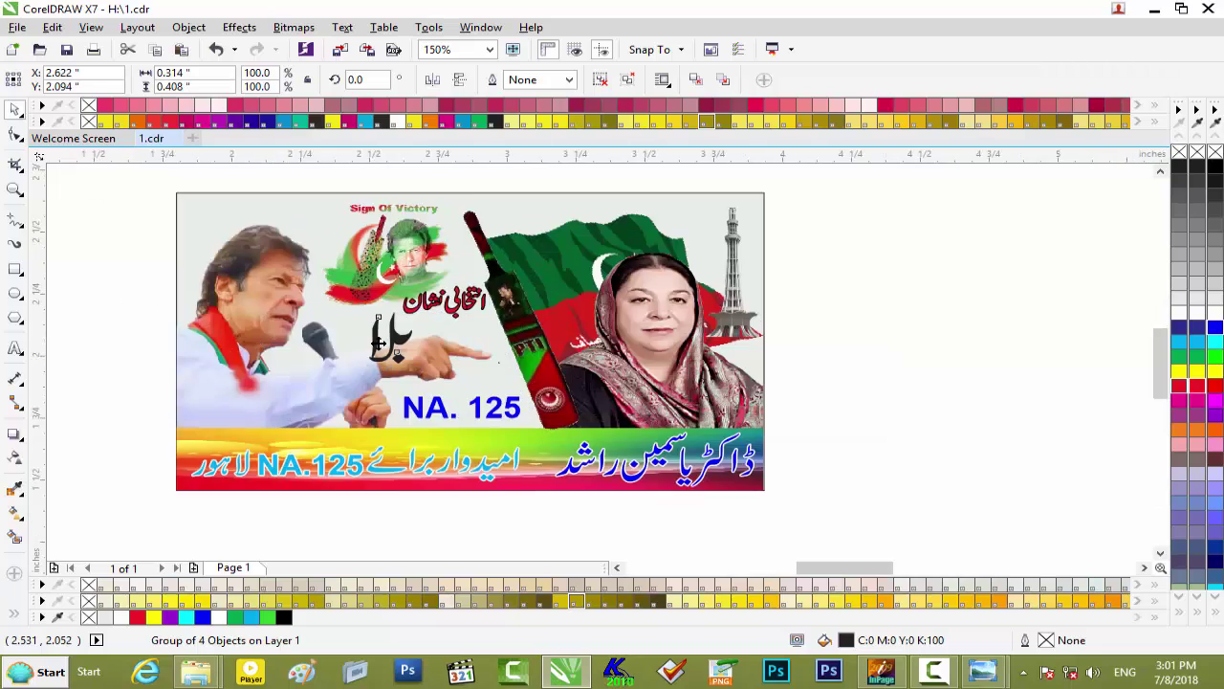
scroll(381, 342, up, 1)
mouse_move(452, 277)
mouse_down()
mouse_move(438, 293)
mouse_move(598, 314)
mouse_up()
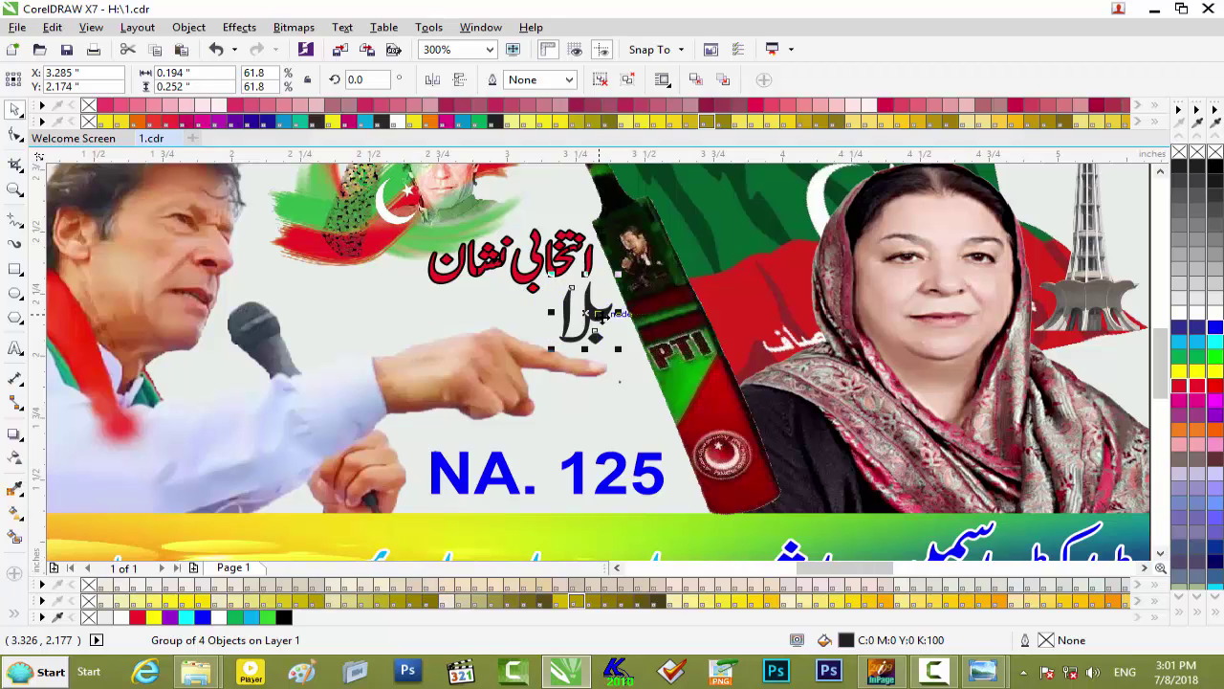
click(1216, 328)
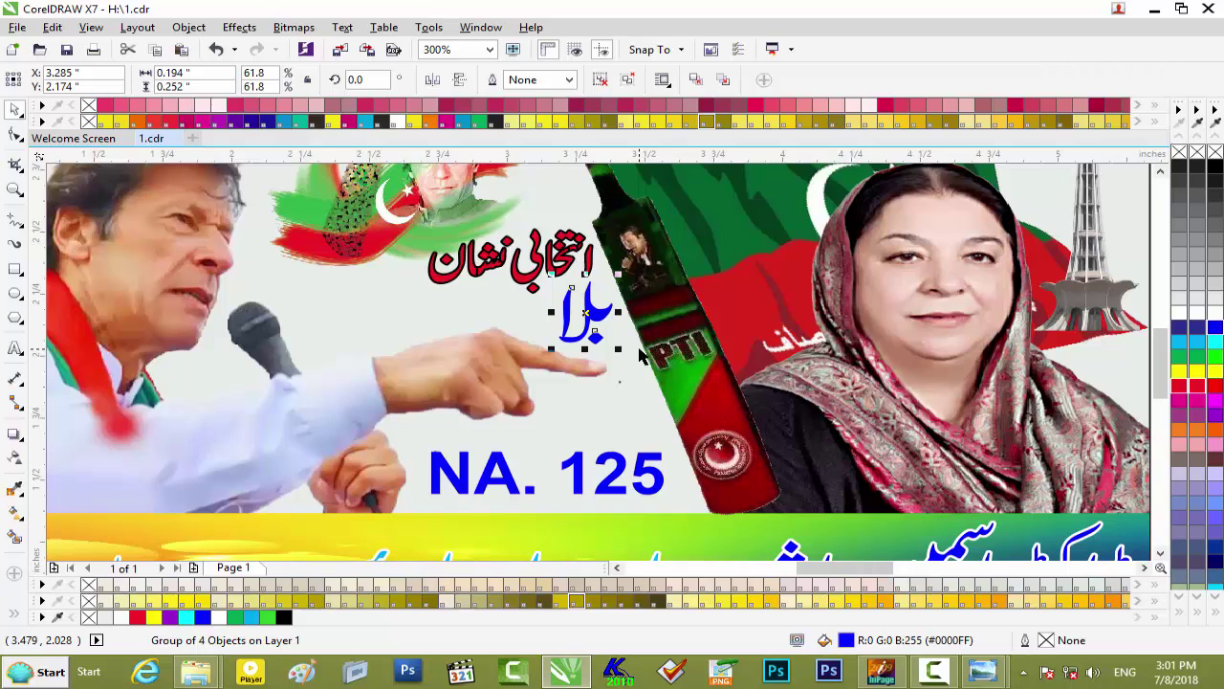
Give the بلا word a 1.5 pt red outline
key(F12)
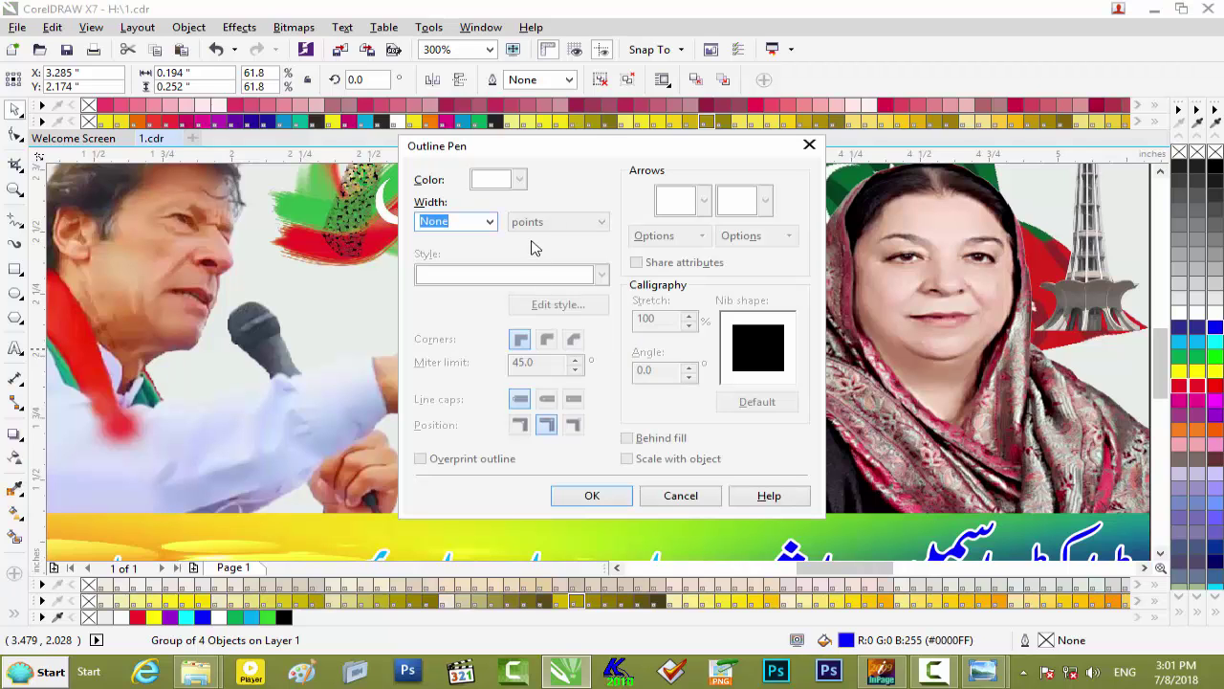
click(490, 222)
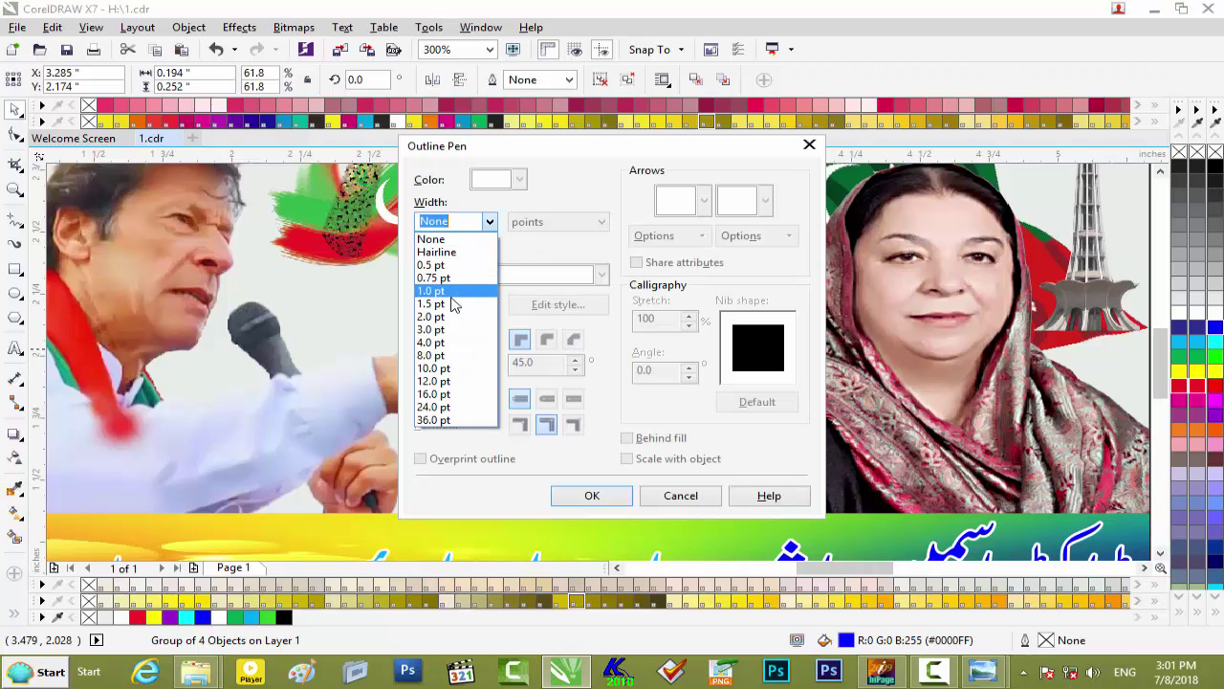
click(469, 307)
click(519, 180)
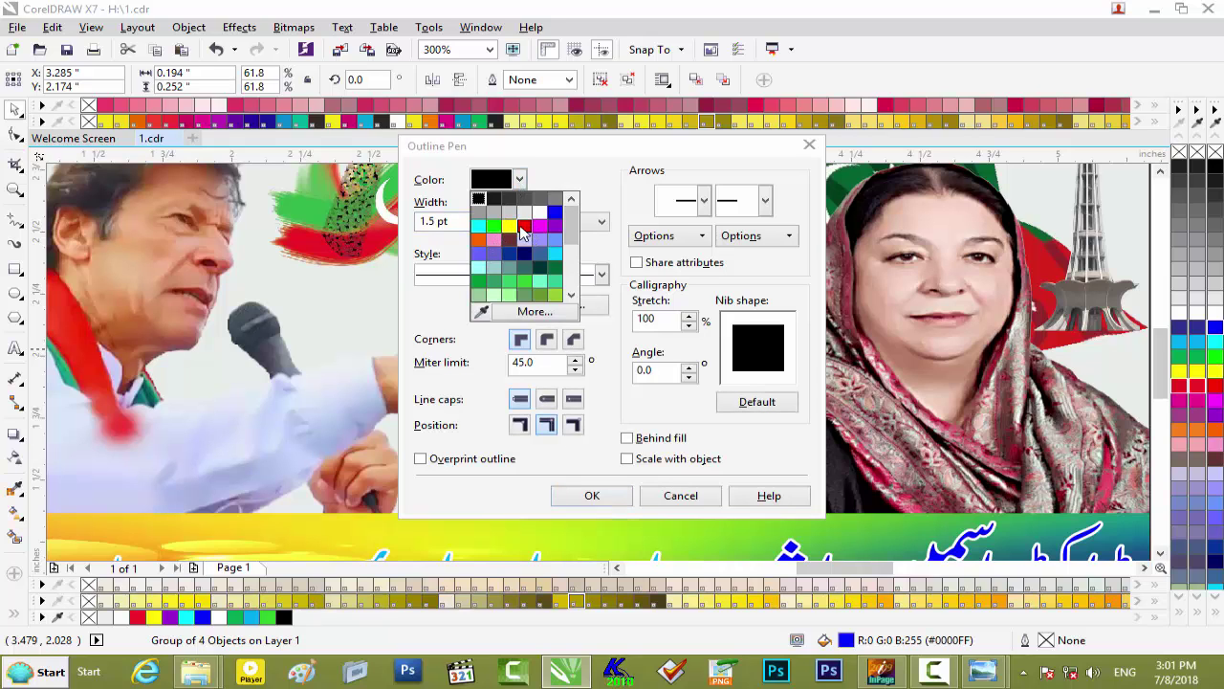
click(524, 226)
Make the red outline rounded, behind the fill, and scaling with the object
click(547, 340)
click(546, 399)
click(651, 439)
click(643, 460)
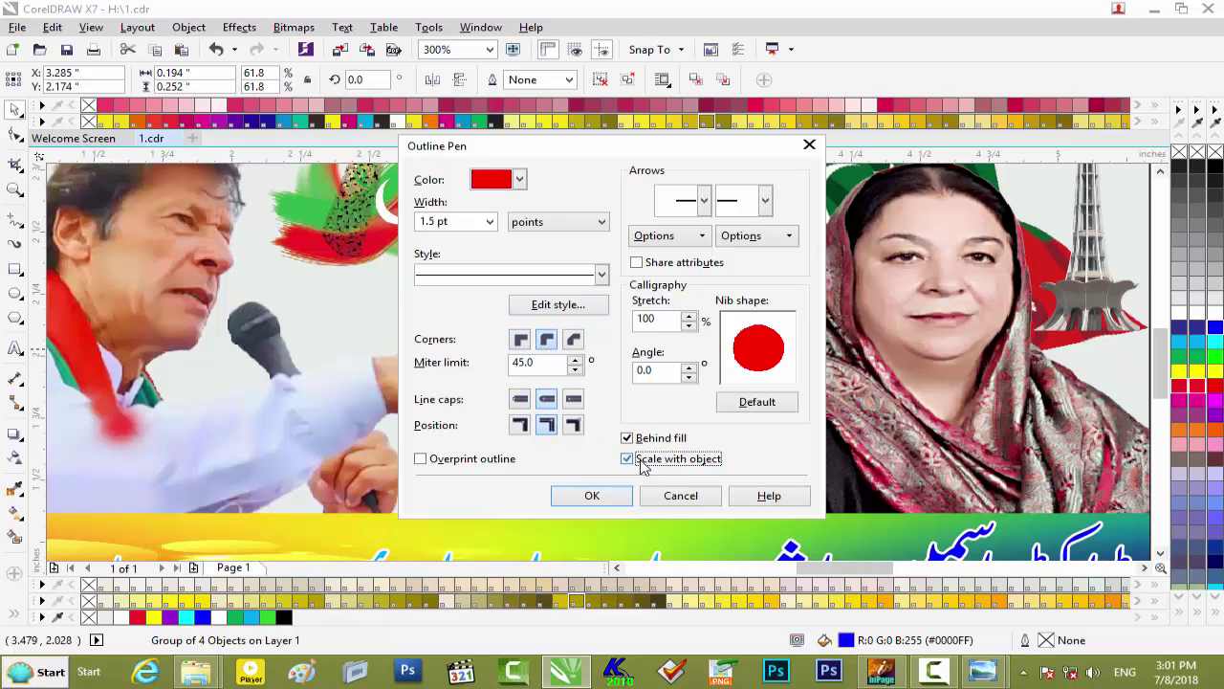
click(592, 495)
click(600, 415)
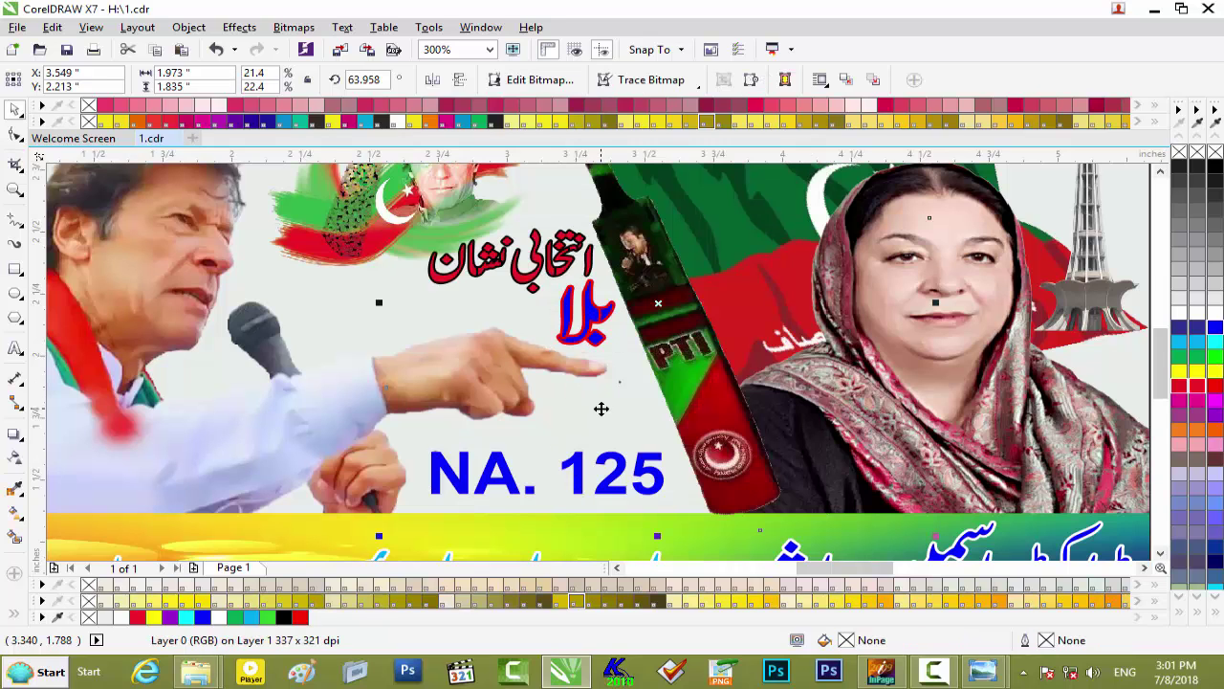
scroll(599, 407, down, 1)
scroll(568, 410, down, 1)
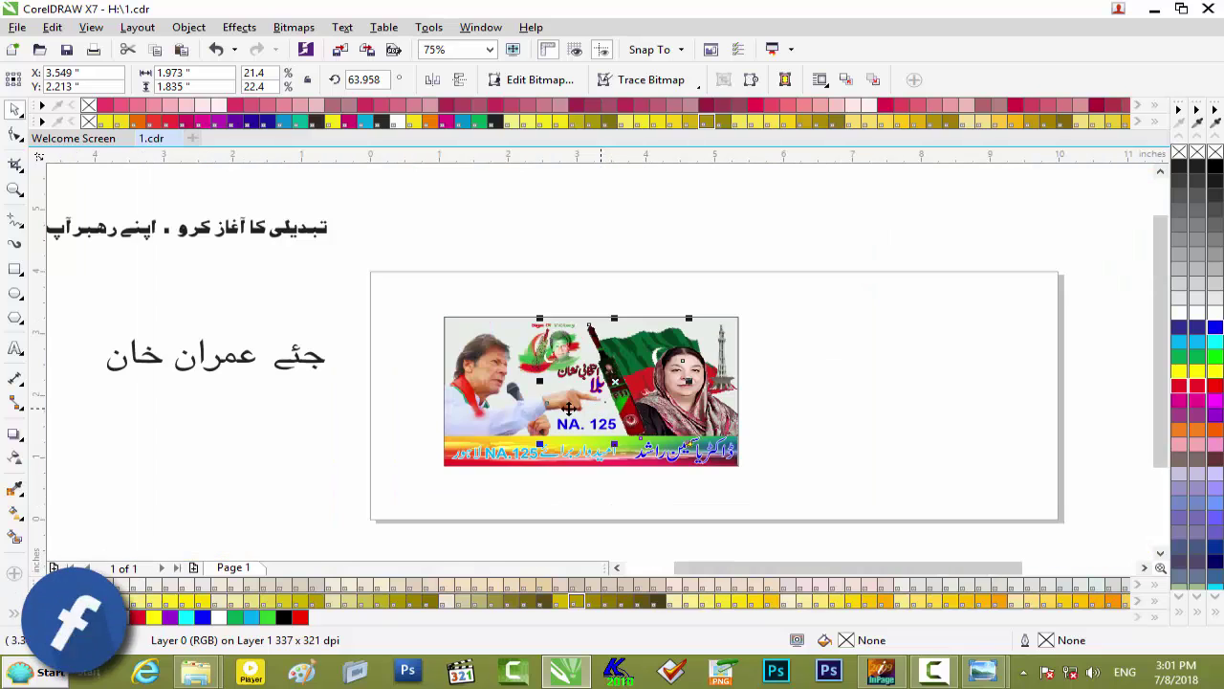
Nudge the word جئے closer to عمران in the title
click(86, 332)
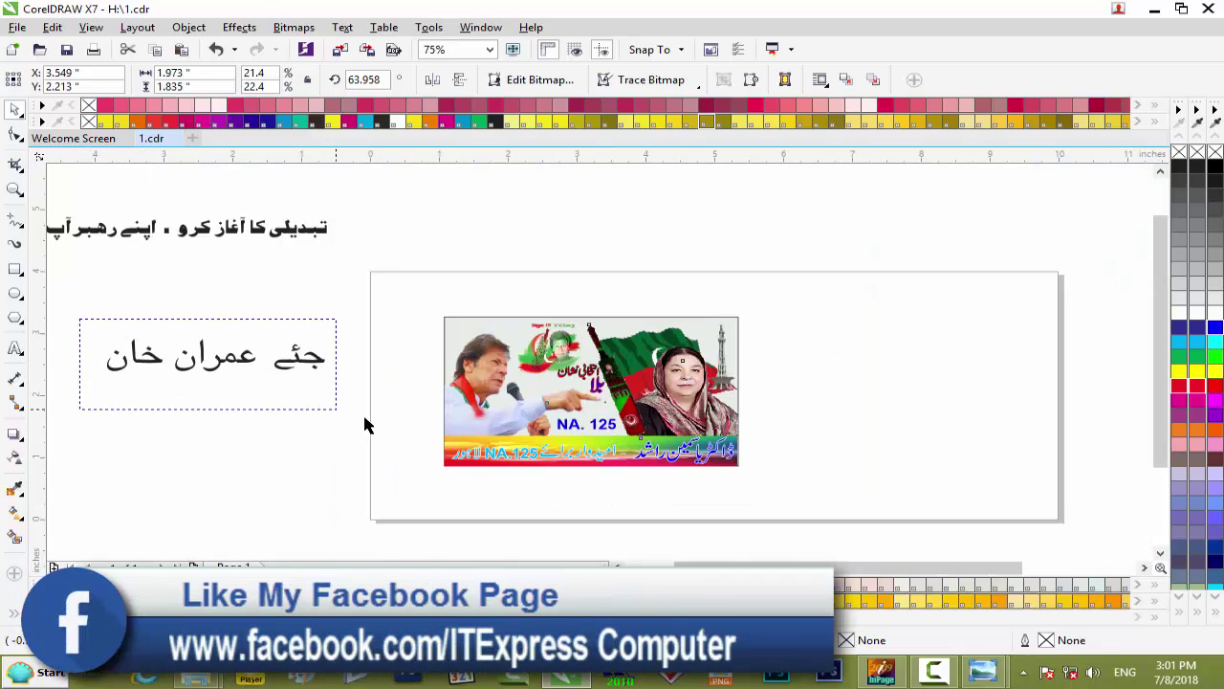
click(212, 344)
scroll(222, 363, up, 1)
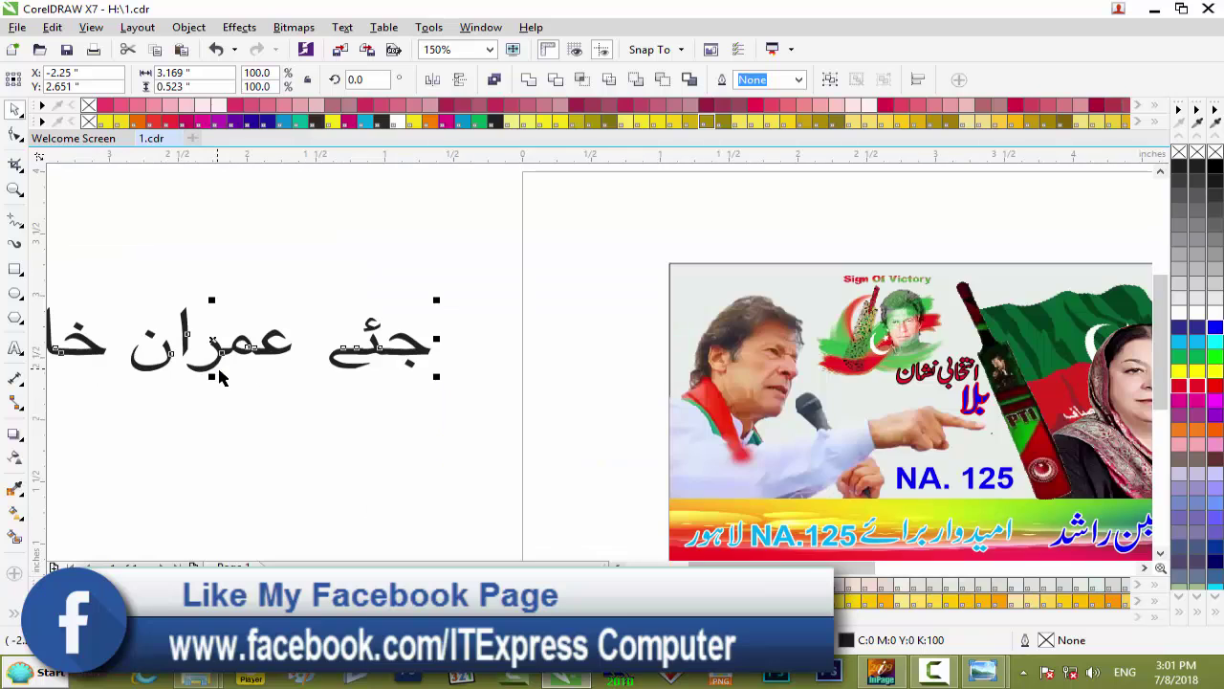
drag(486, 295, 300, 402)
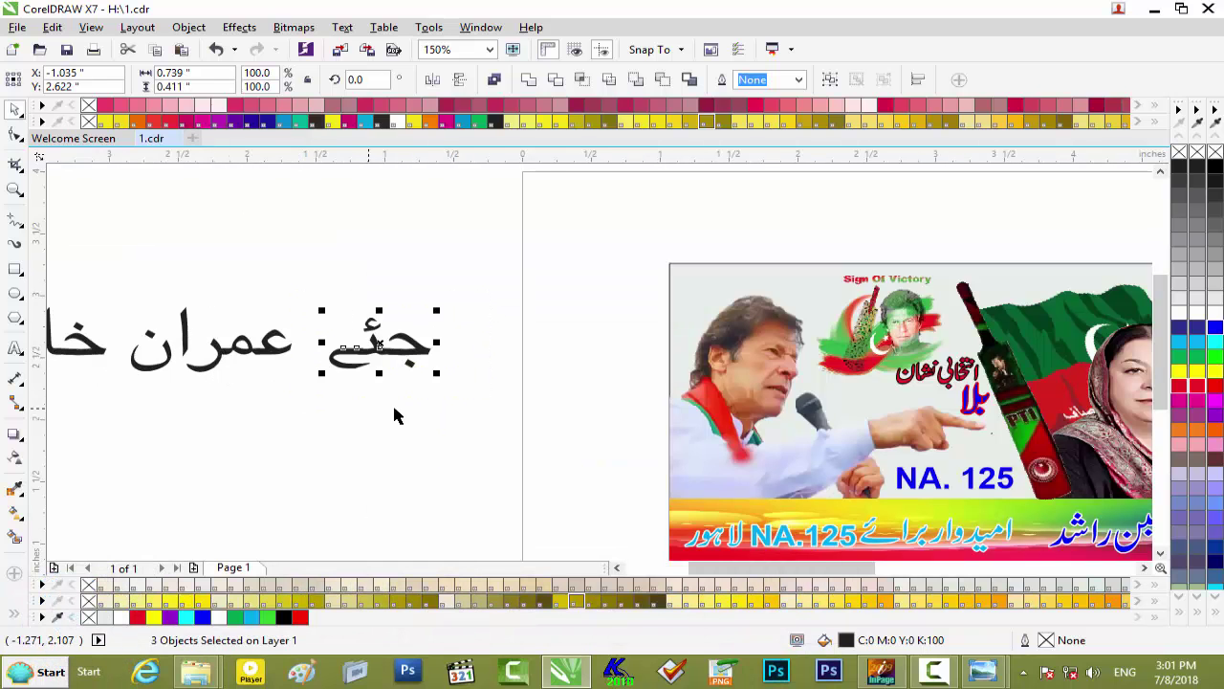
click(460, 303)
drag(351, 371, 307, 406)
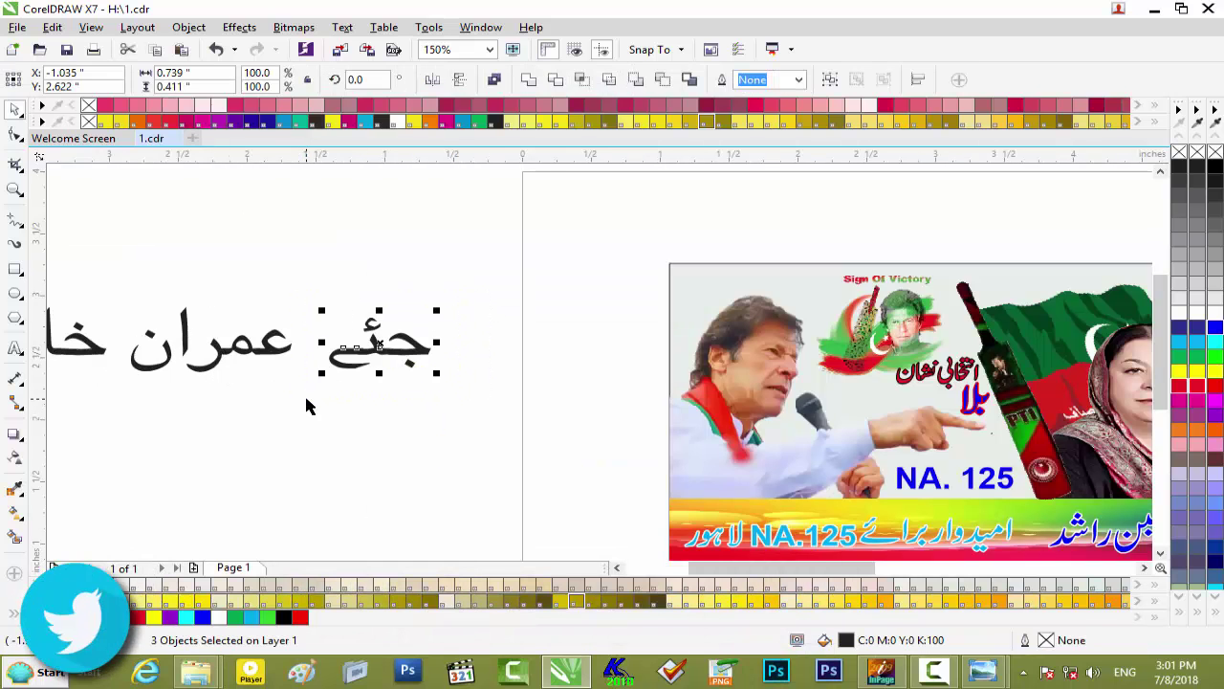
key(Left)
key(Left)
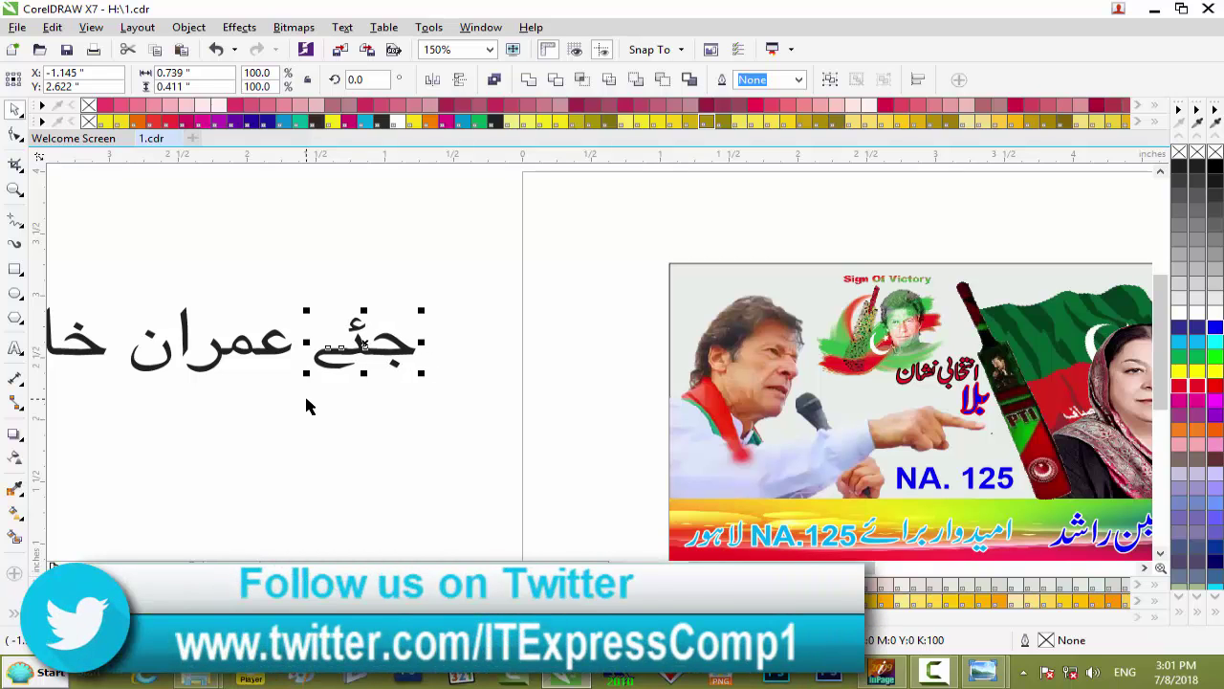
click(113, 384)
scroll(287, 354, left, 3)
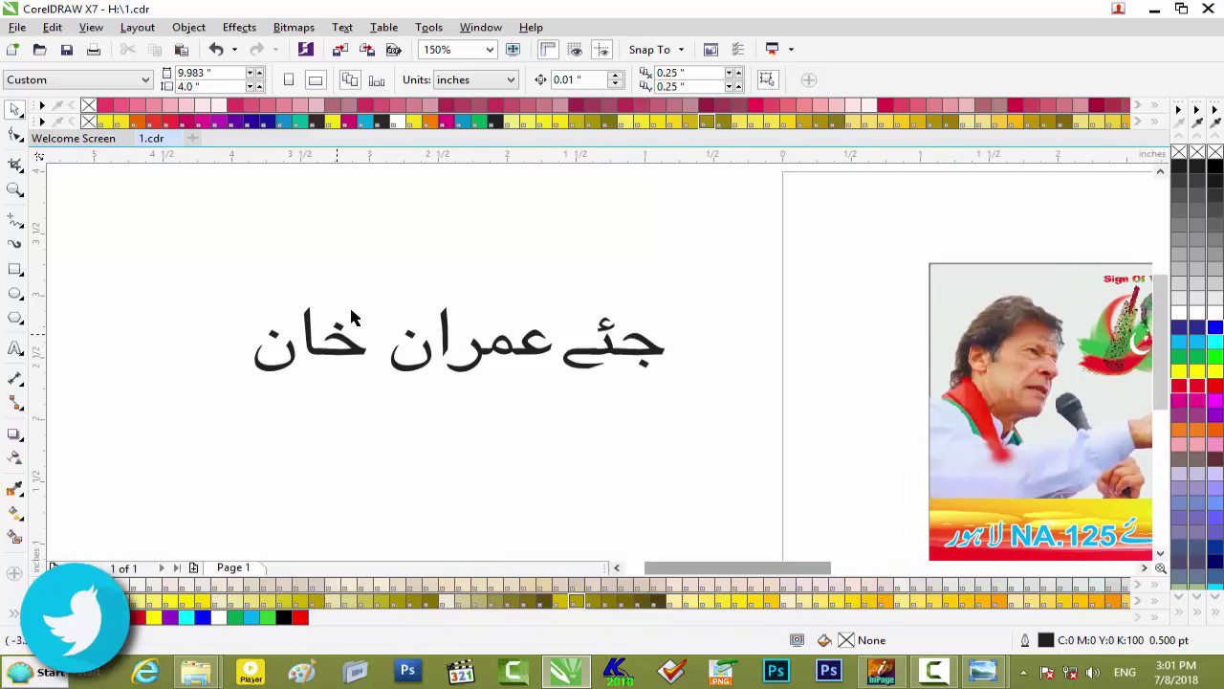
Nudge خان closer to عمران and raise its final ن slightly
drag(358, 283, 455, 387)
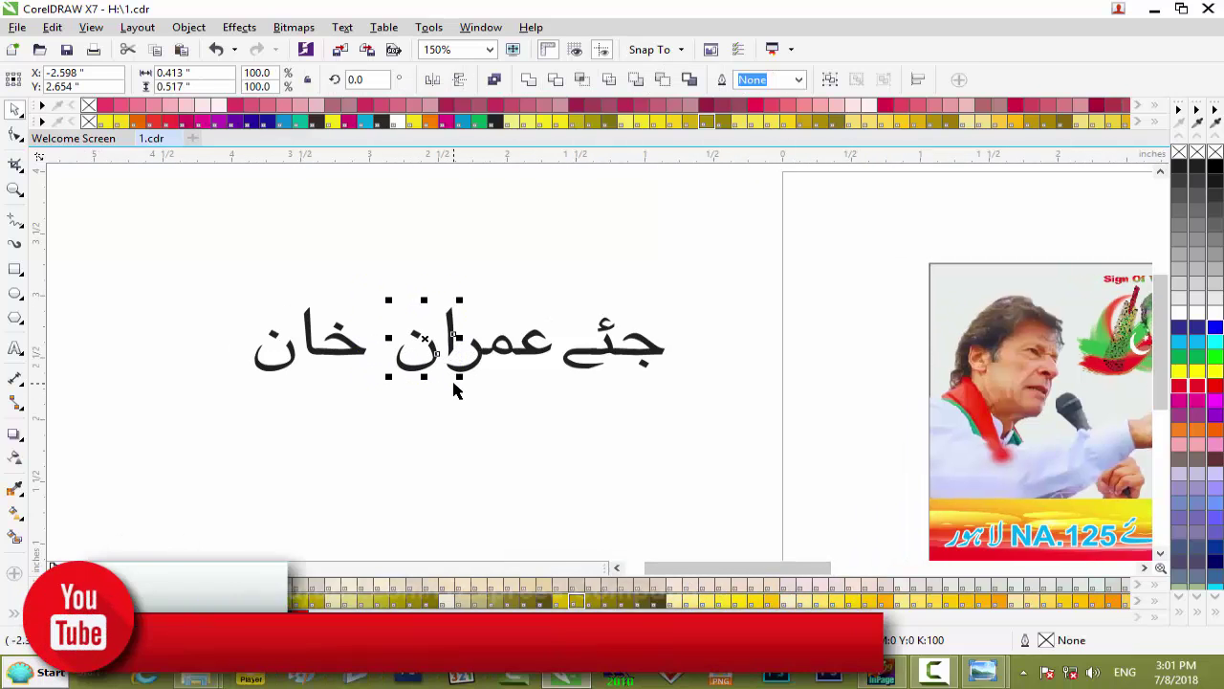
drag(197, 281, 342, 354)
drag(378, 406, 378, 406)
key(Right)
key(Right)
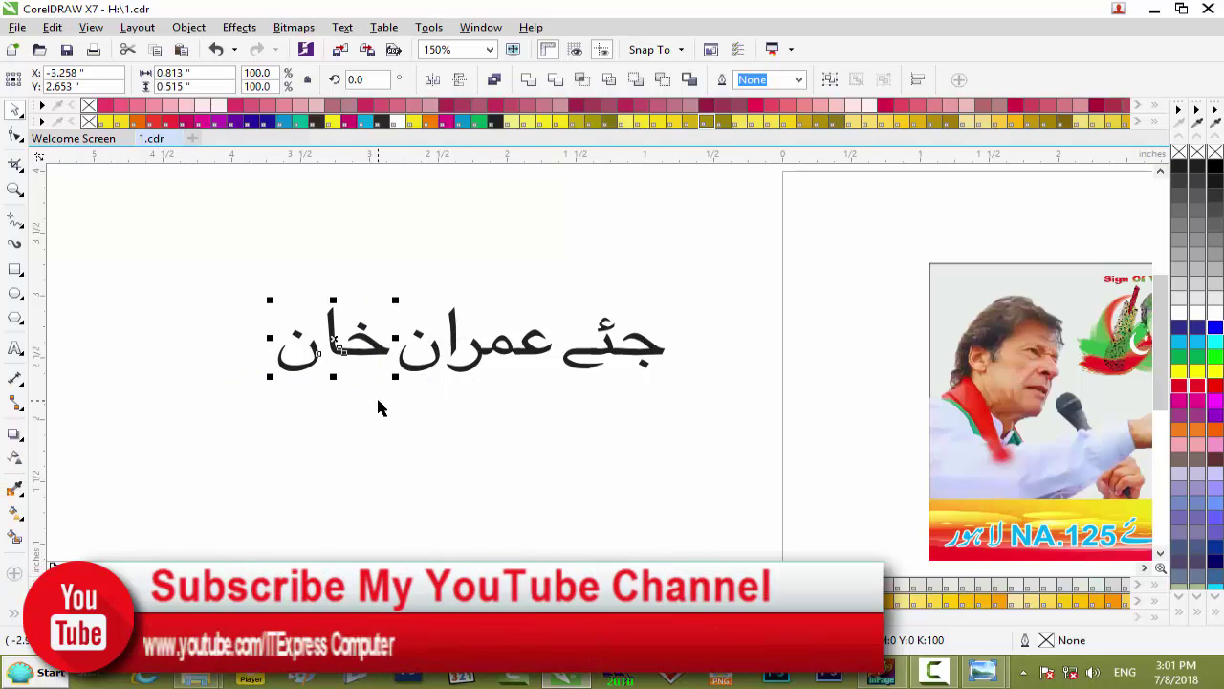
drag(213, 307, 323, 411)
key(Up)
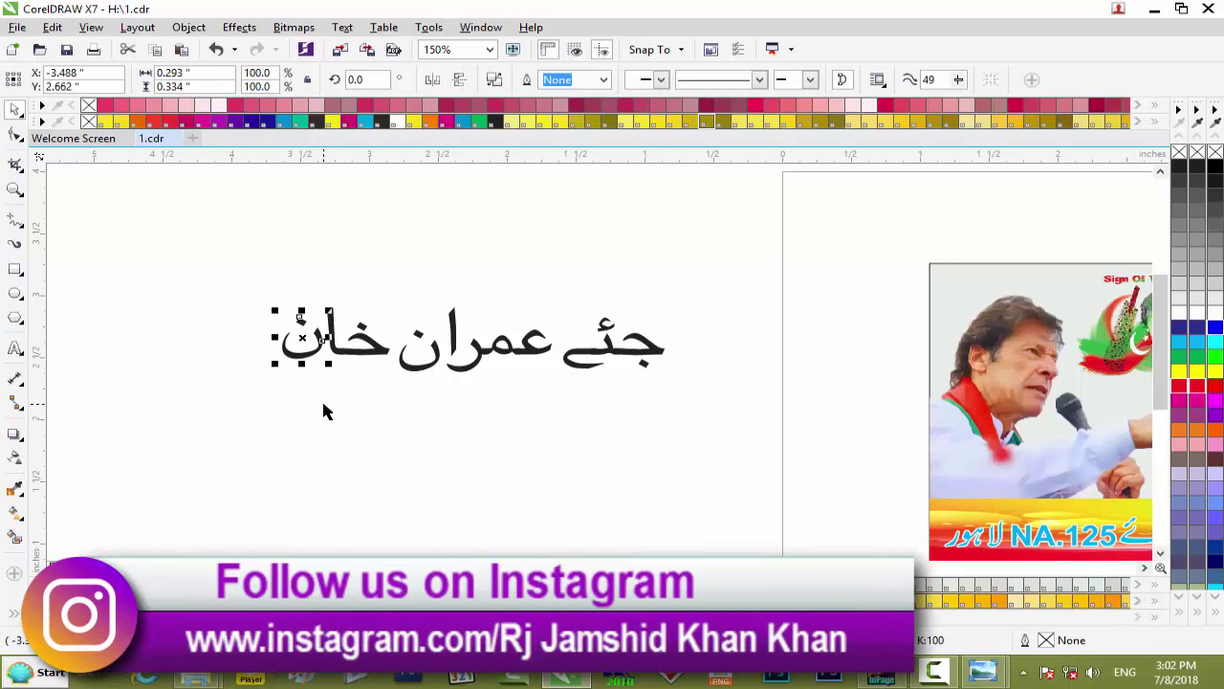
click(818, 309)
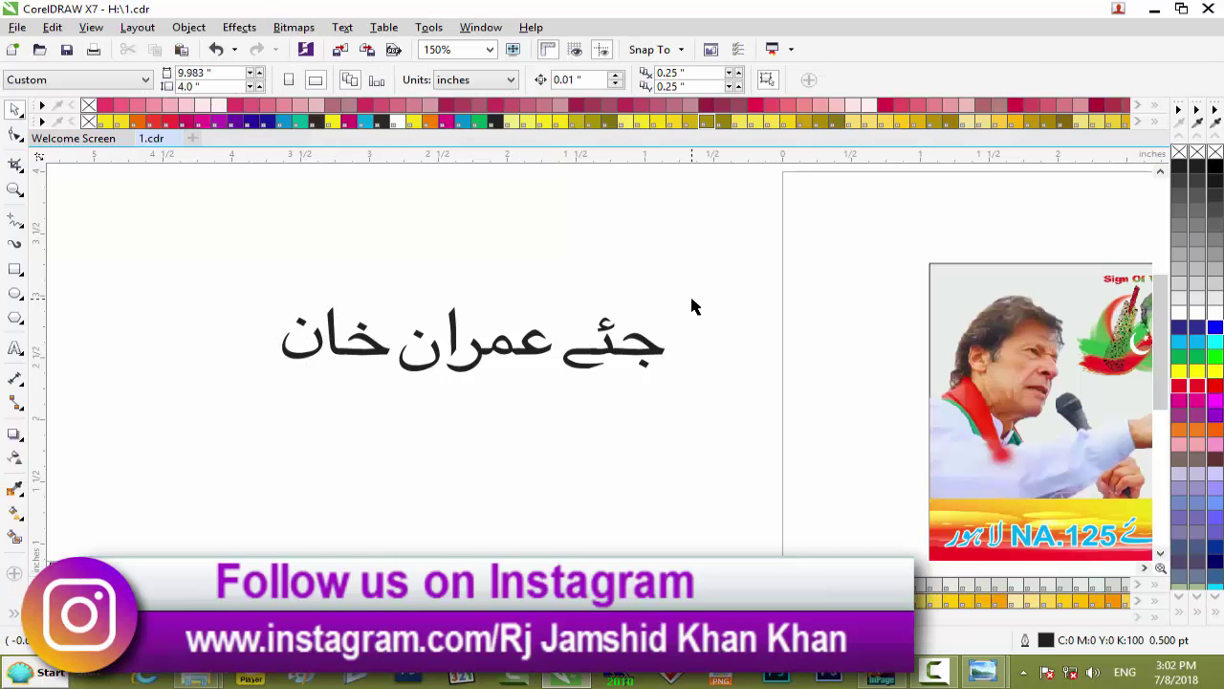
Group all eleven title pieces and move the group onto the banner
drag(557, 387, 555, 387)
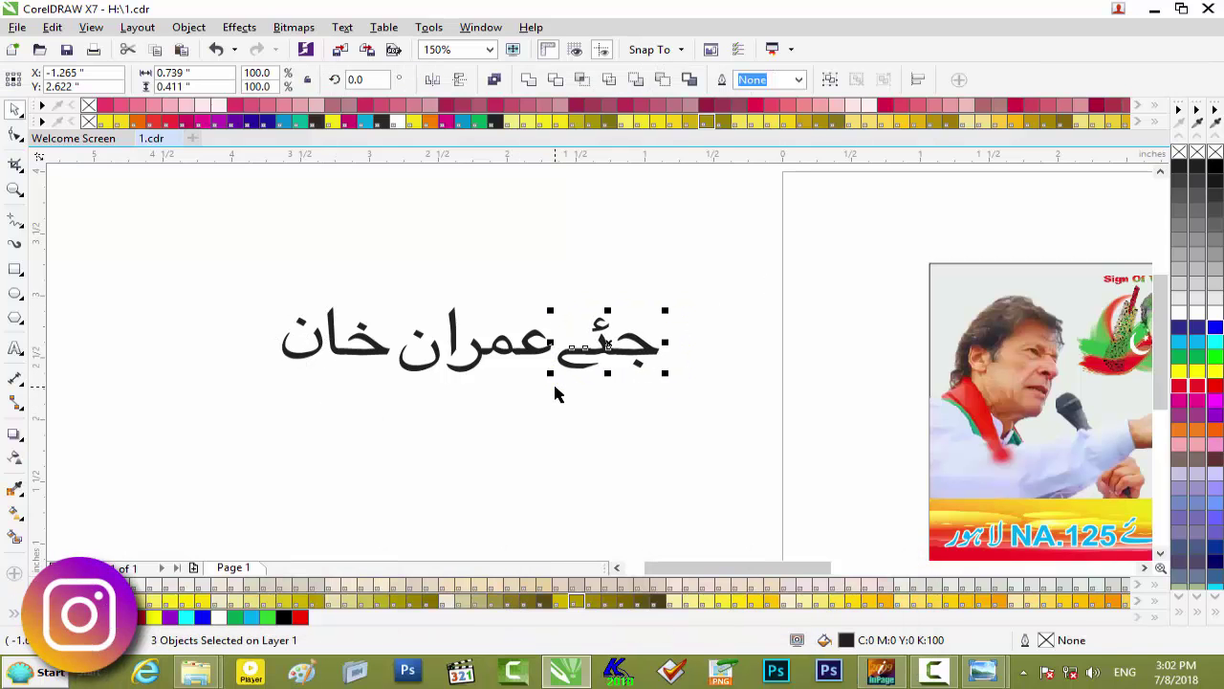
click(571, 407)
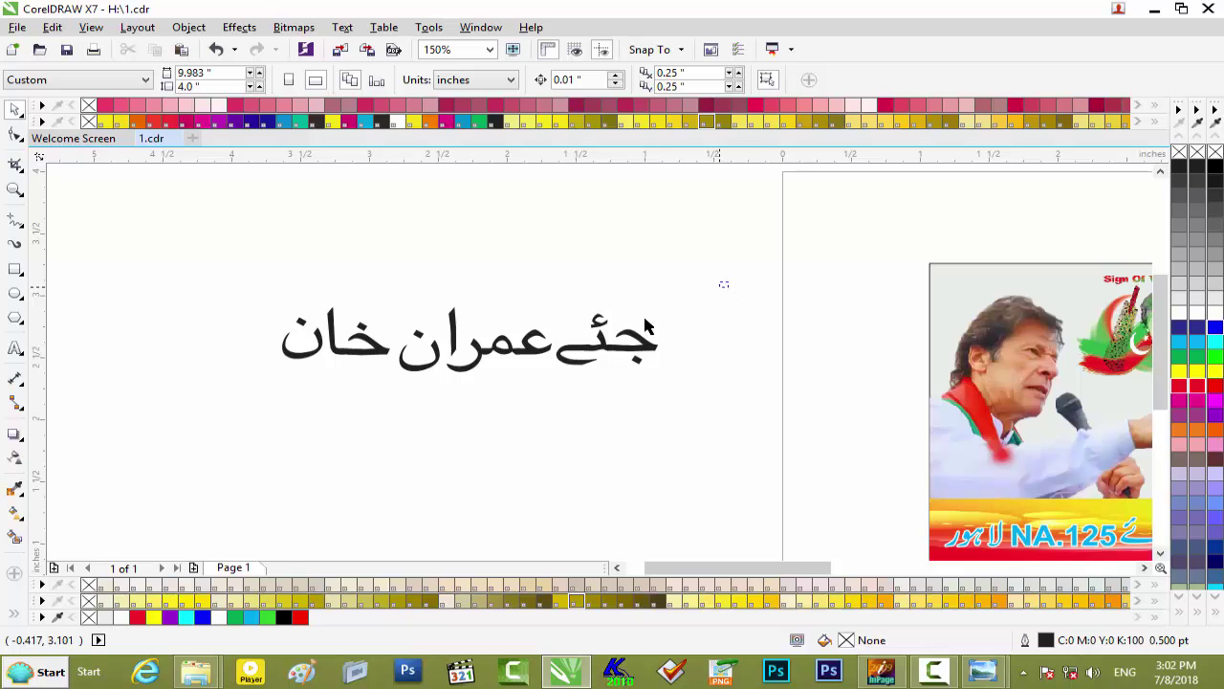
drag(174, 415, 173, 411)
key(ctrl+g)
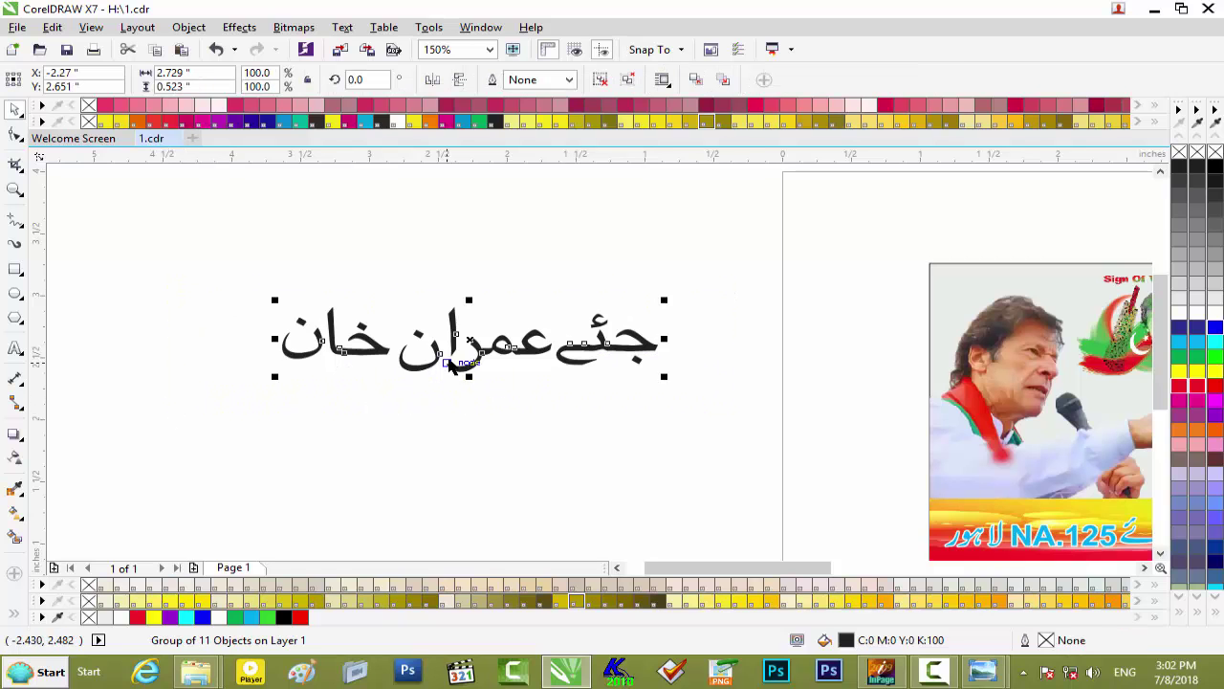
mouse_move(606, 388)
mouse_down()
mouse_move(613, 408)
mouse_move(1016, 475)
mouse_up()
drag(803, 567, 896, 567)
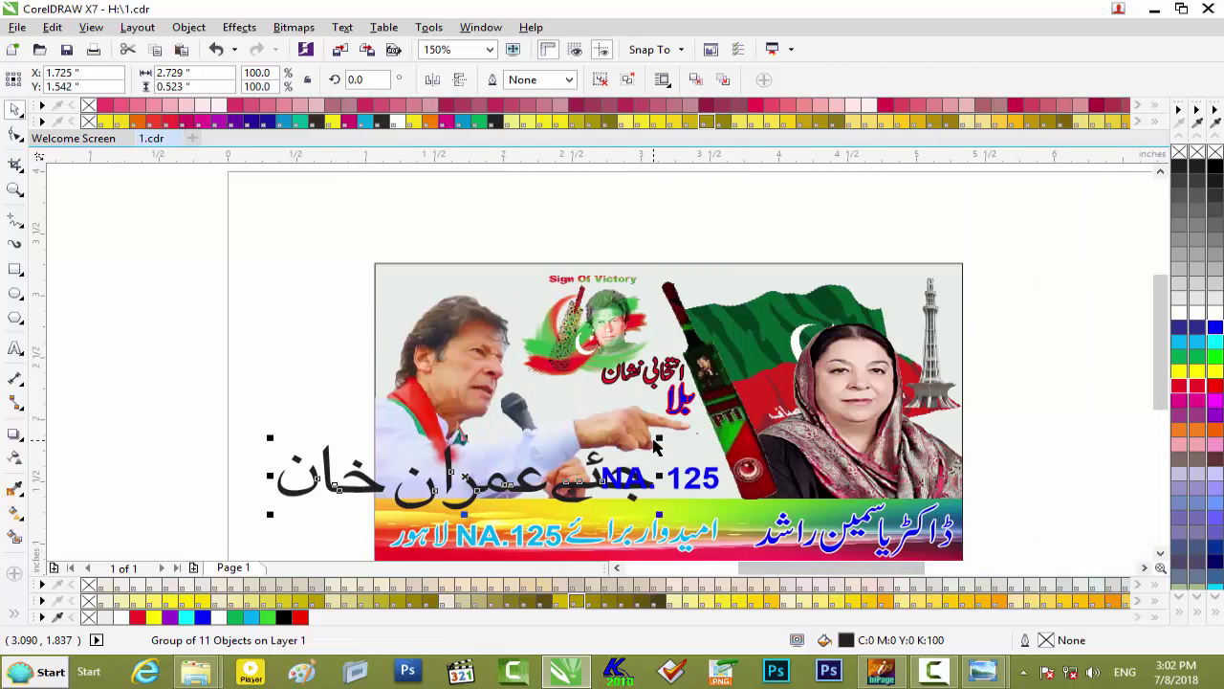
Shrink the title group to about a third and roughly position it on the banner
drag(657, 439, 531, 460)
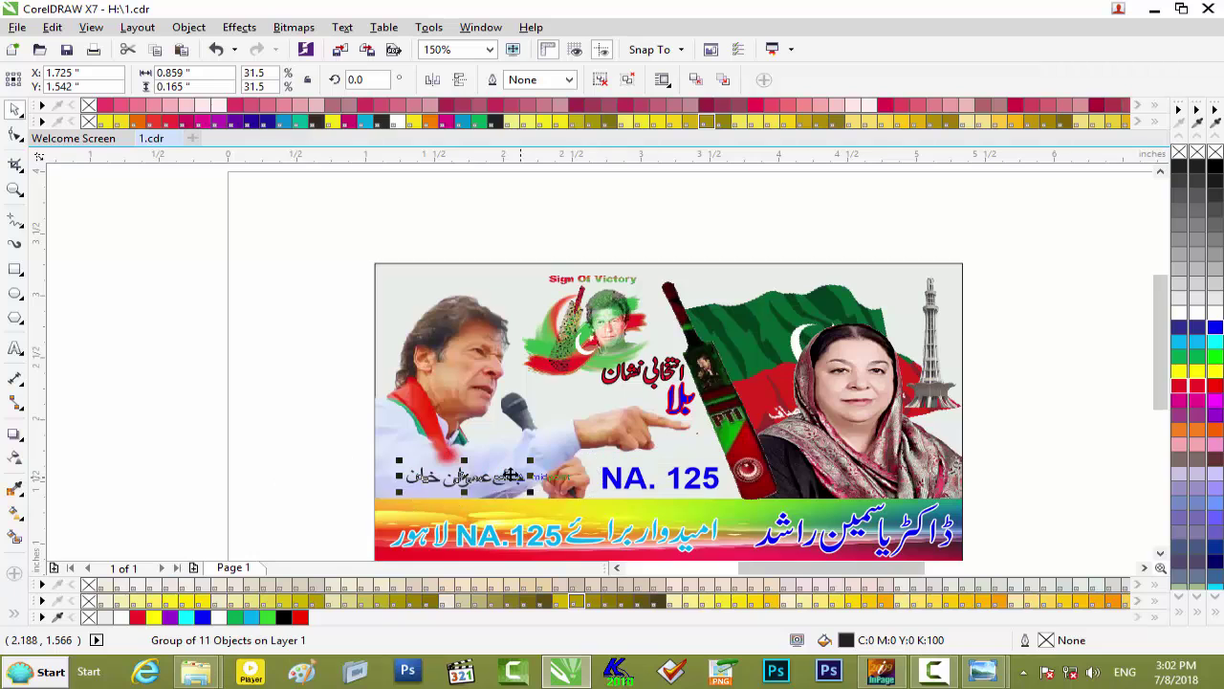
scroll(512, 476, up, 2)
scroll(514, 477, down, 1)
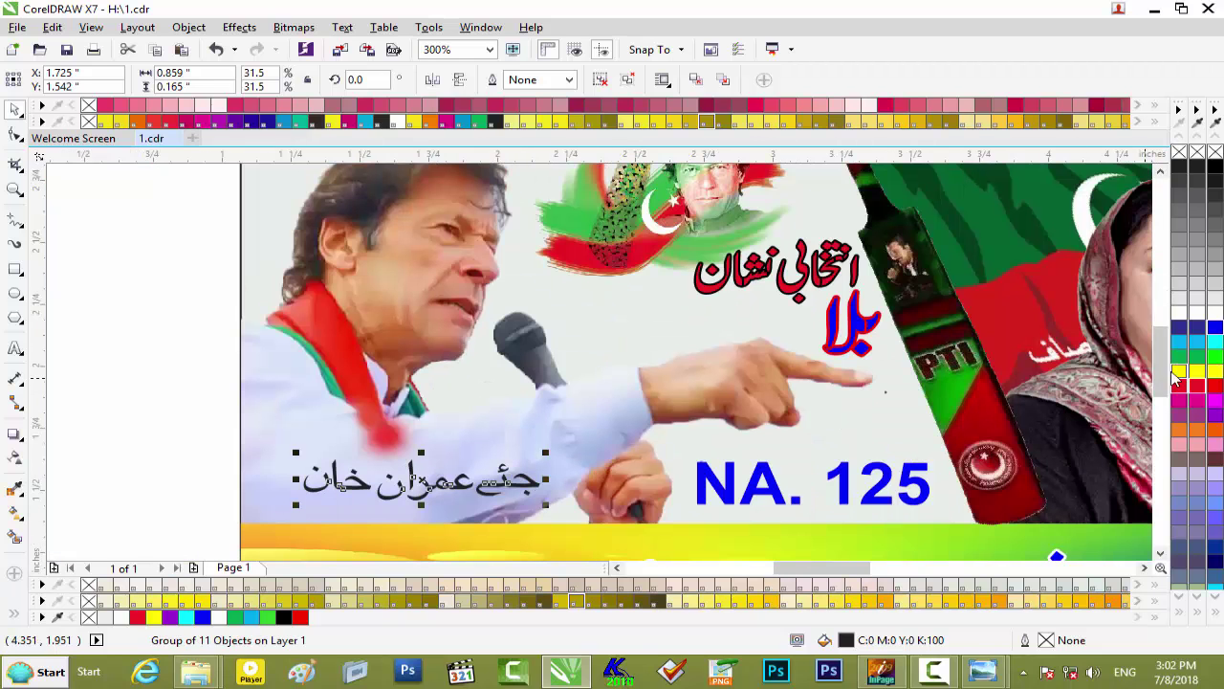
scroll(1162, 373, down, 3)
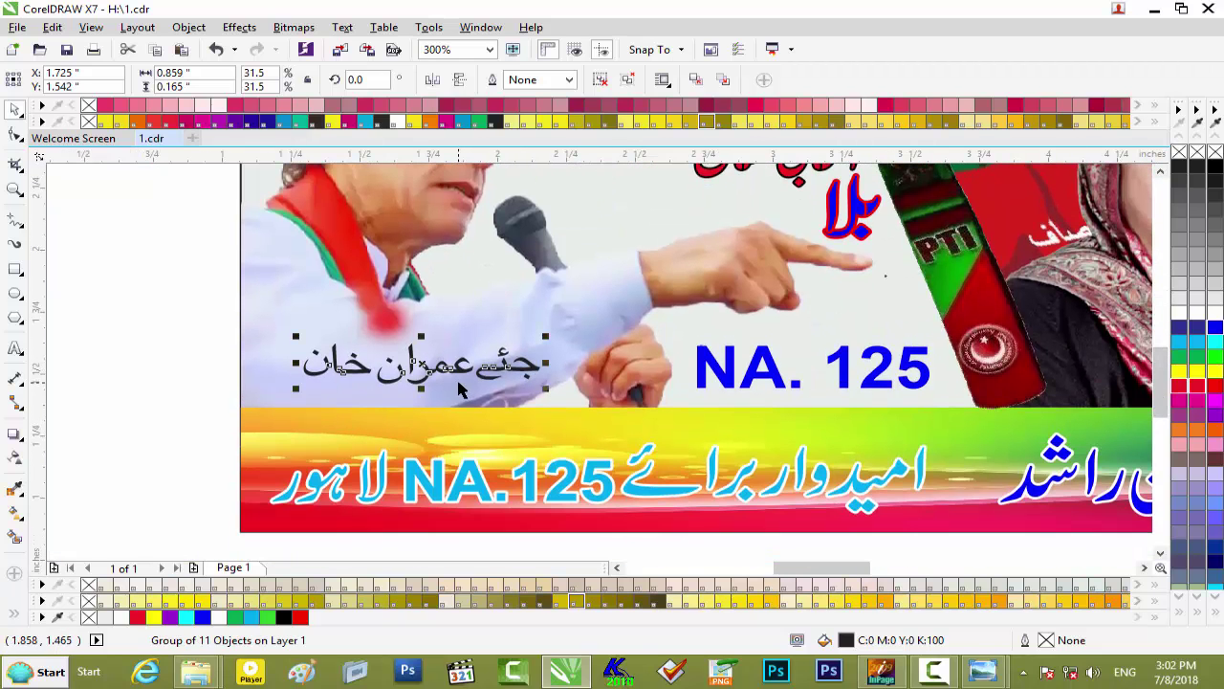
drag(460, 387, 367, 395)
drag(486, 360, 522, 351)
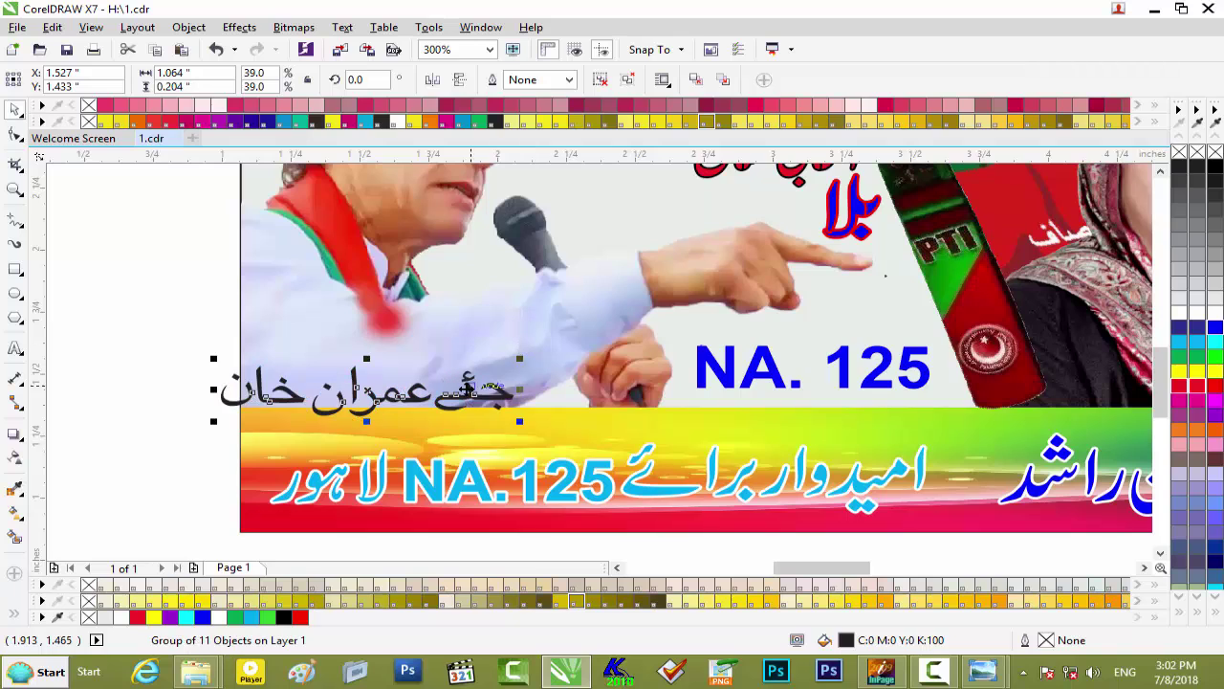
mouse_move(478, 388)
mouse_down()
mouse_move(526, 385)
mouse_move(565, 407)
mouse_up()
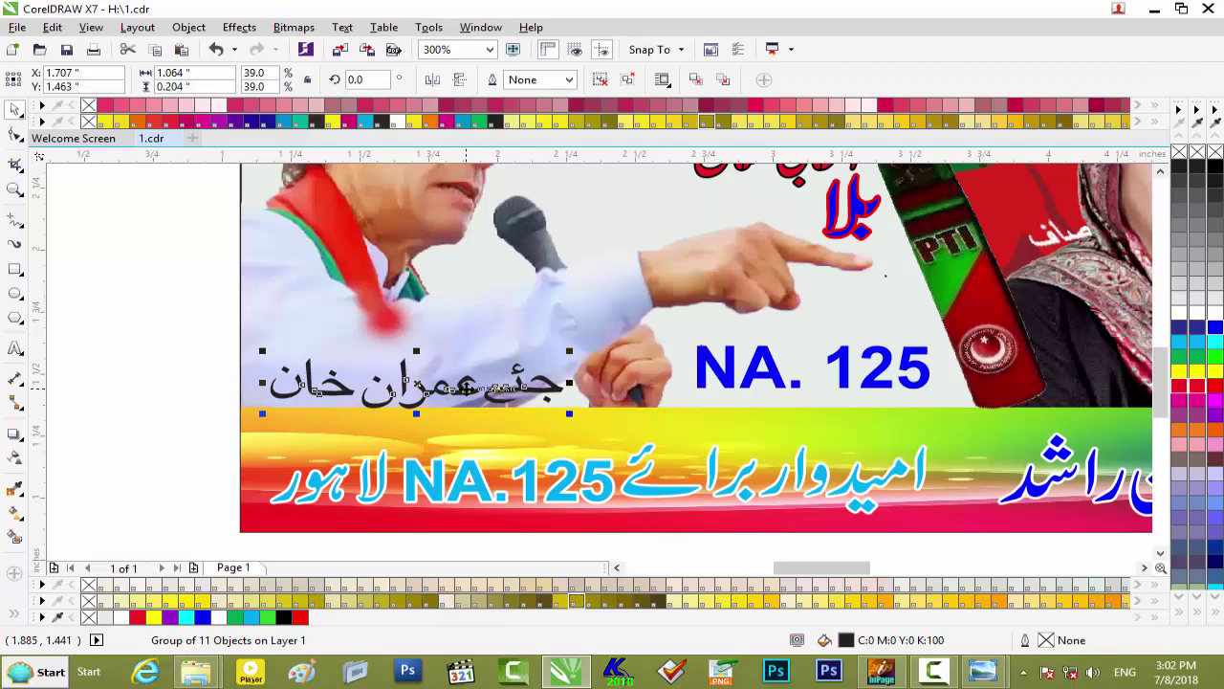
Place the title at the banner's top-left beside Sign Of Victory, sized 43.4%
scroll(466, 387, down, 2)
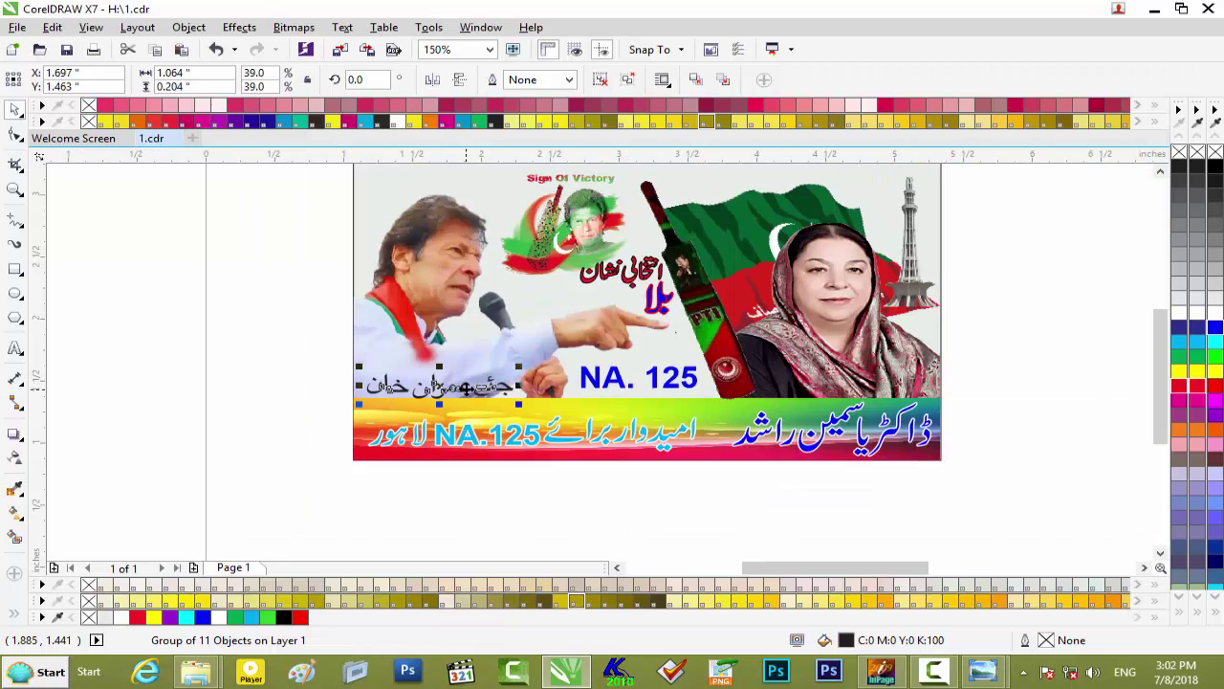
drag(466, 387, 462, 168)
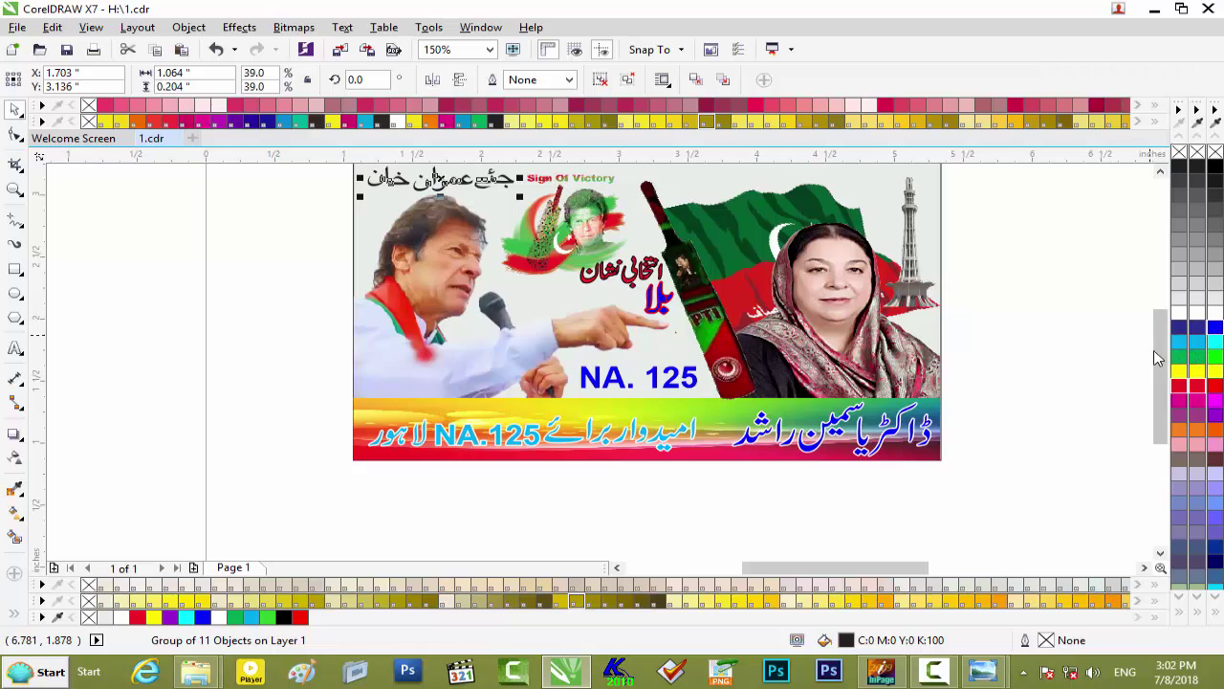
scroll(1158, 357, up, 2)
scroll(513, 330, up, 2)
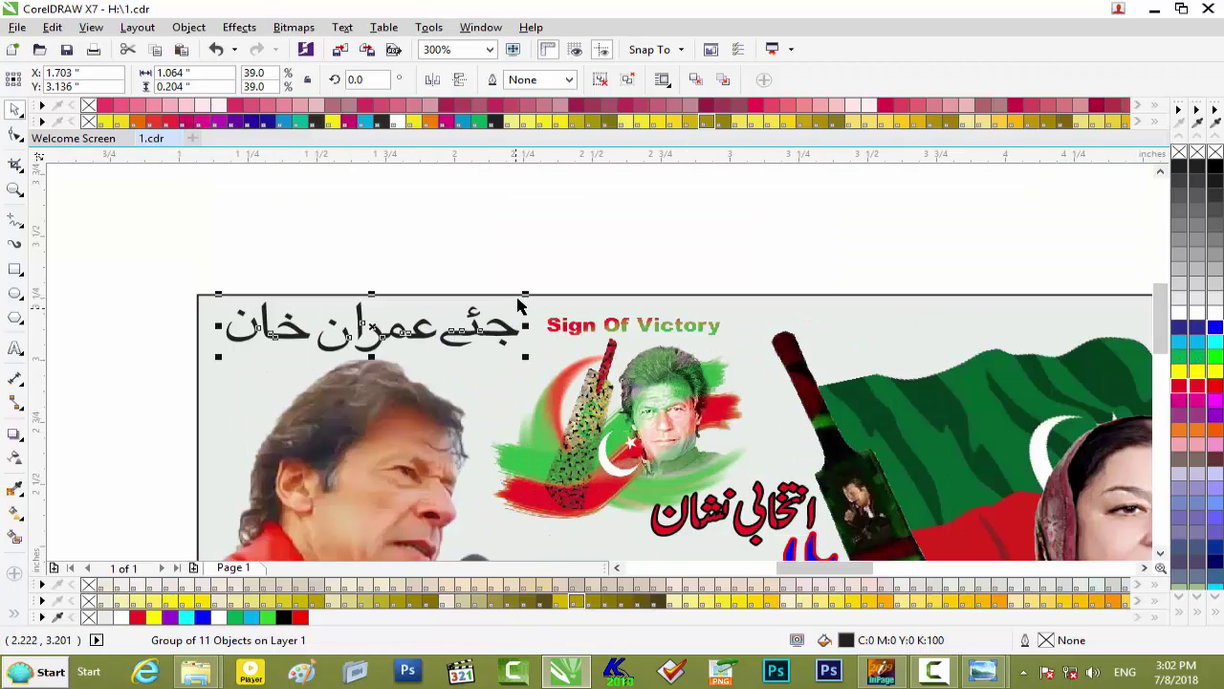
drag(526, 292, 541, 289)
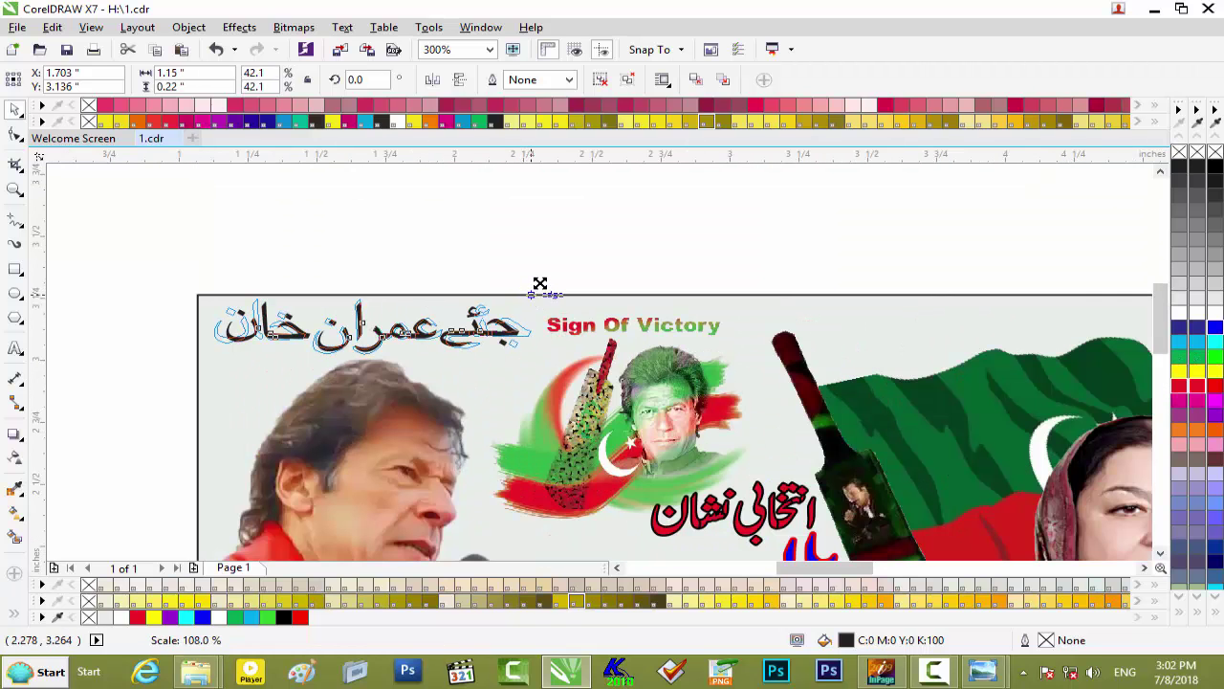
key(Up)
key(Left)
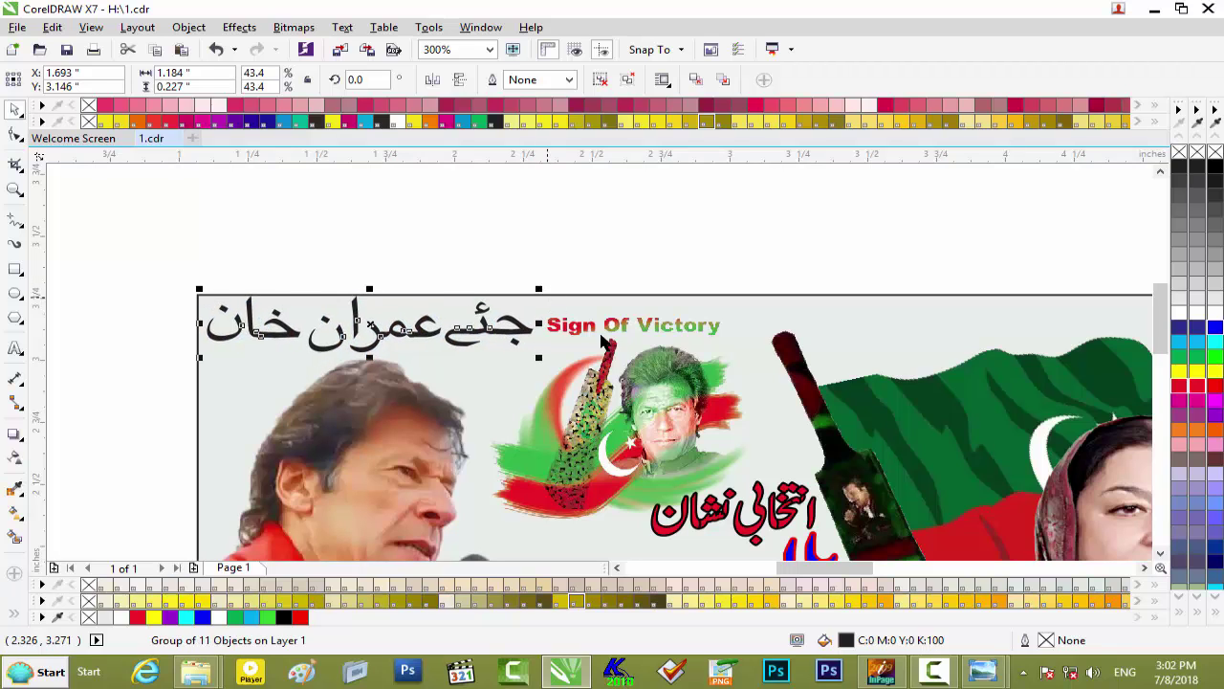
Fill the جئے عمران خان title cyan, declining the document-defaults prompt
click(732, 279)
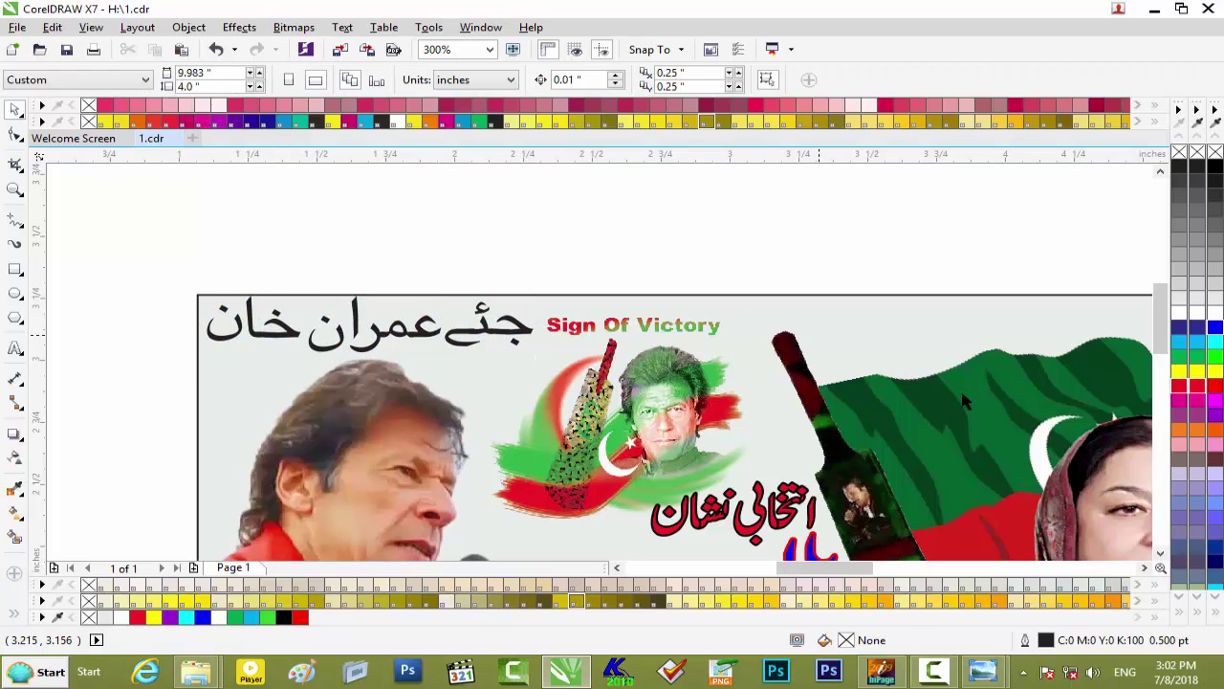
click(1199, 348)
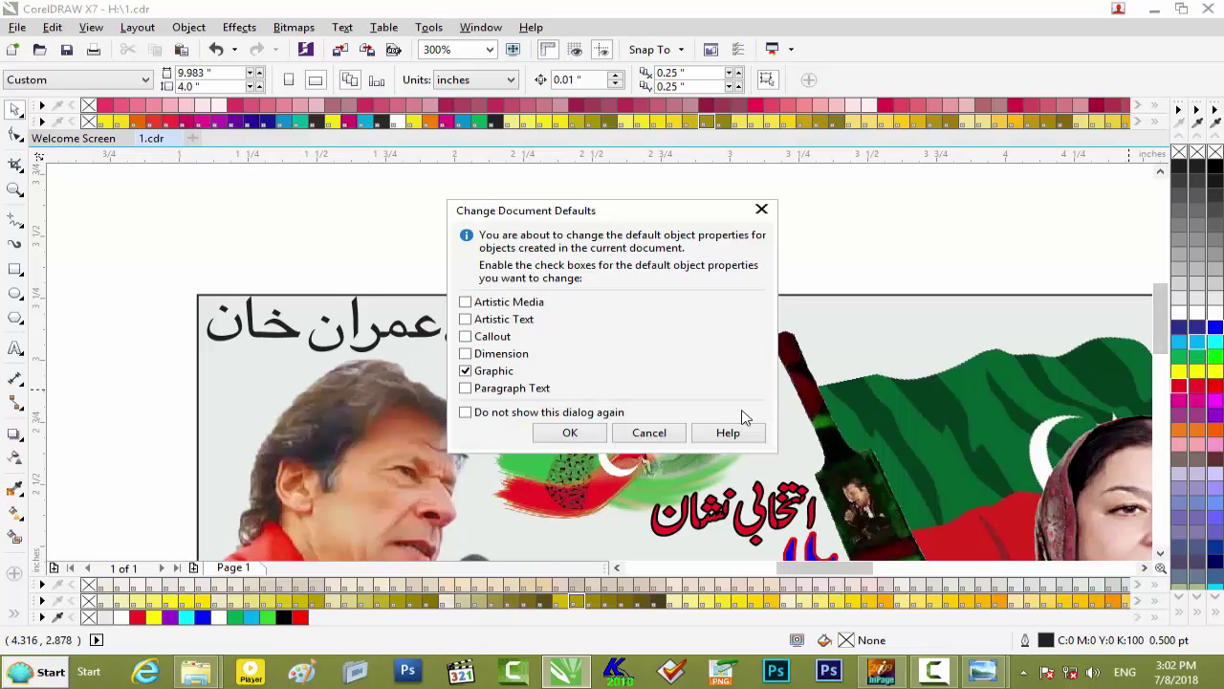
click(650, 434)
click(407, 331)
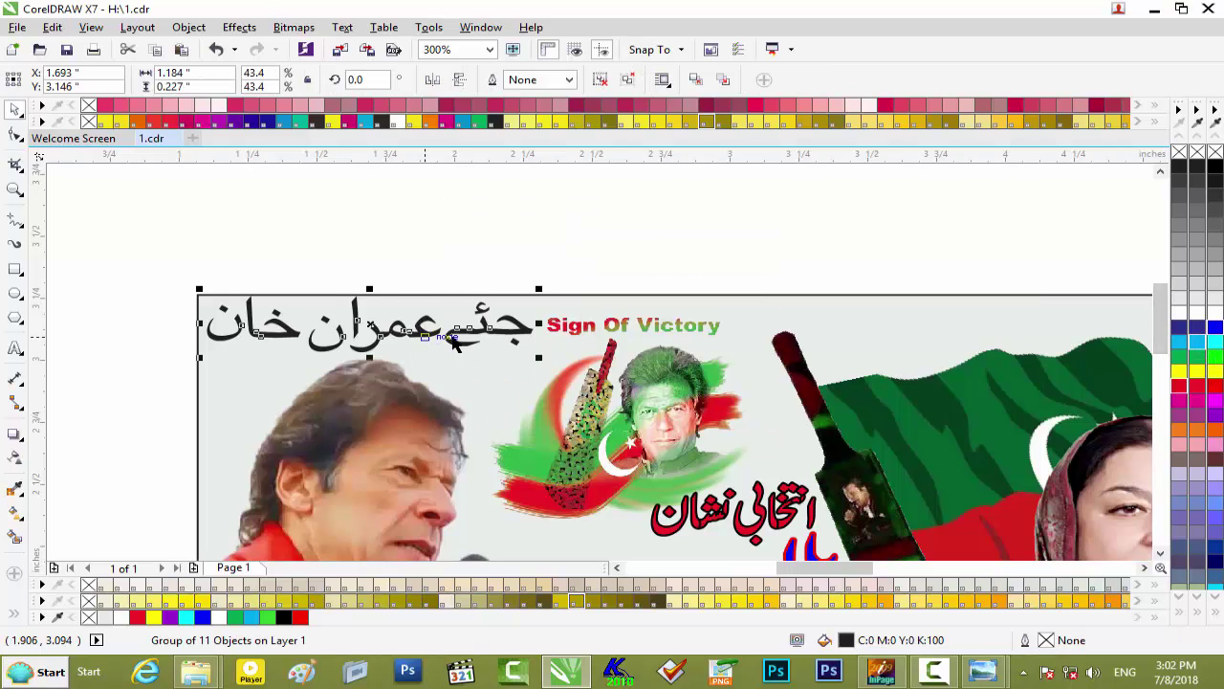
click(1192, 347)
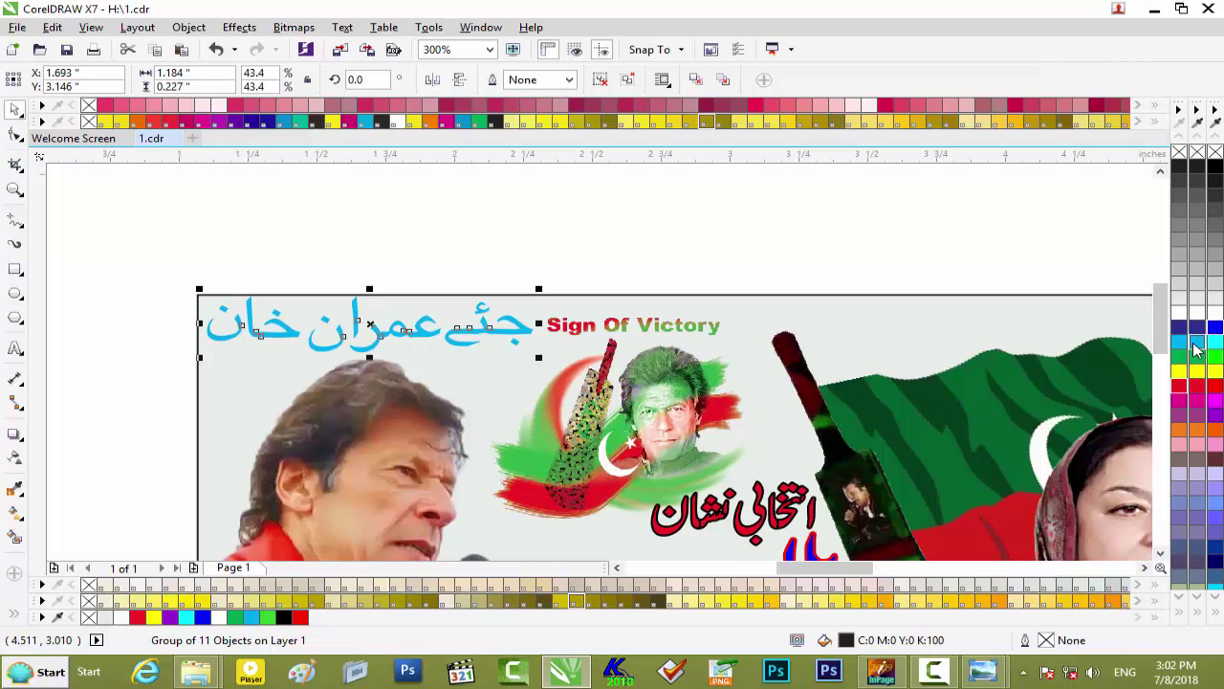
click(815, 251)
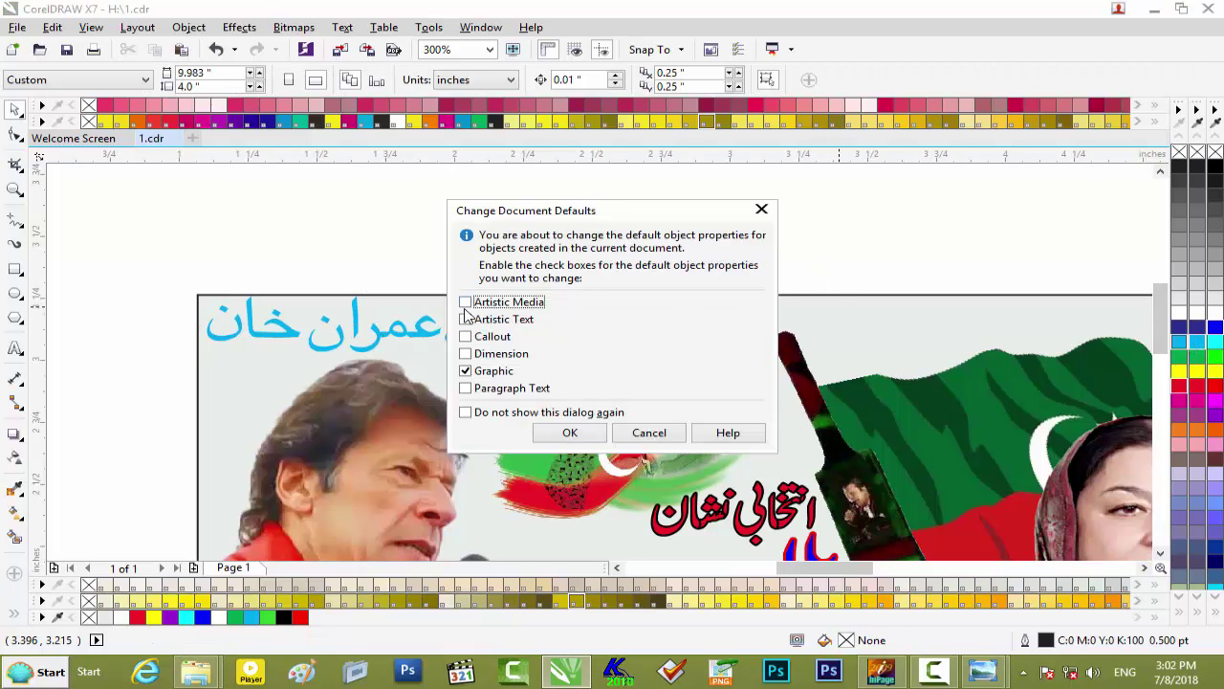
click(656, 433)
click(408, 330)
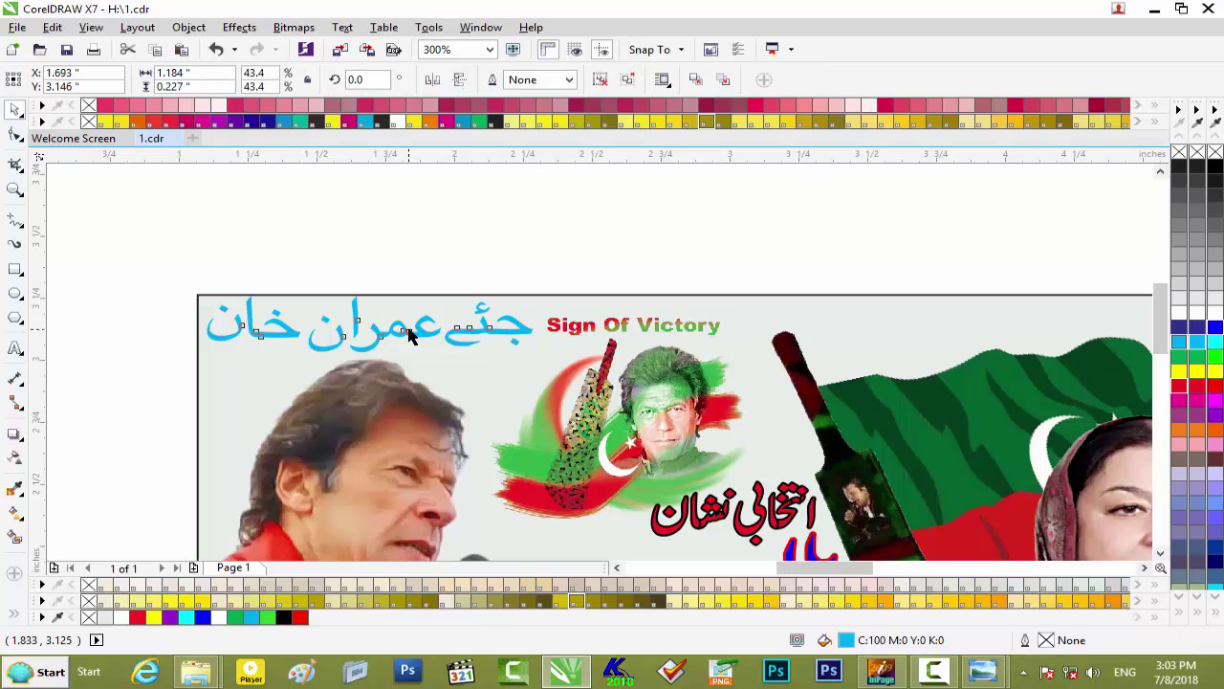
drag(409, 330, 409, 333)
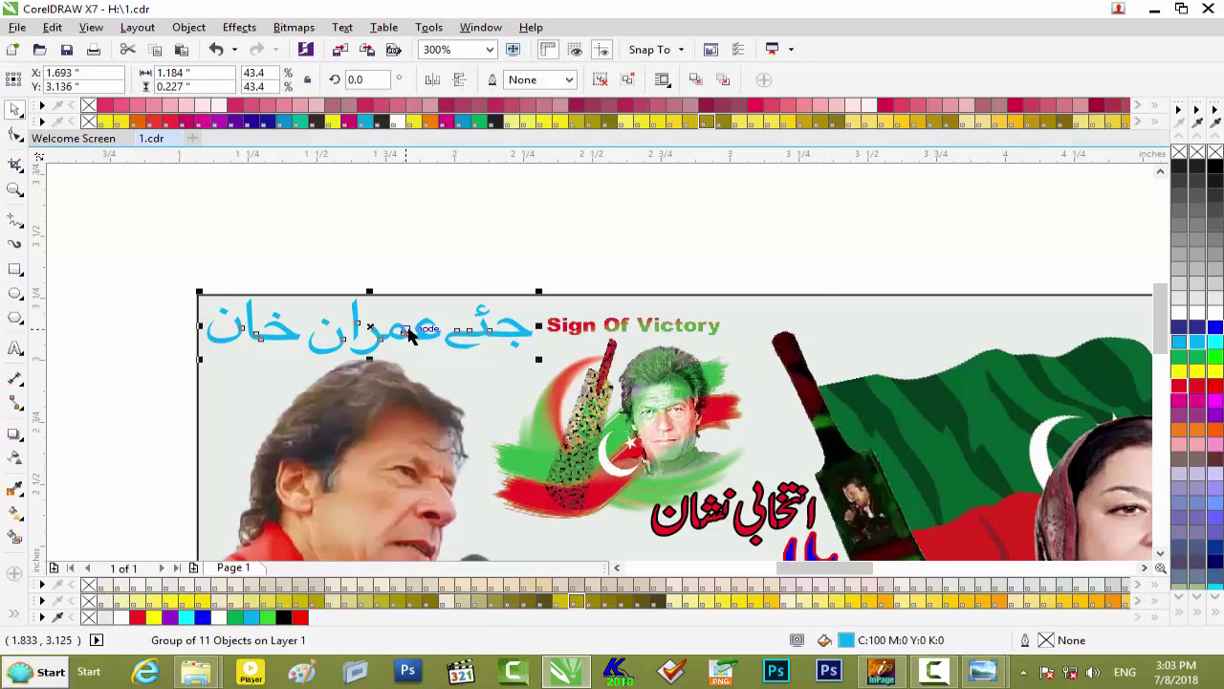
Outline the cyan title with 1.5 pt dark blue, round corners and caps, behind the fill
key(F12)
click(489, 222)
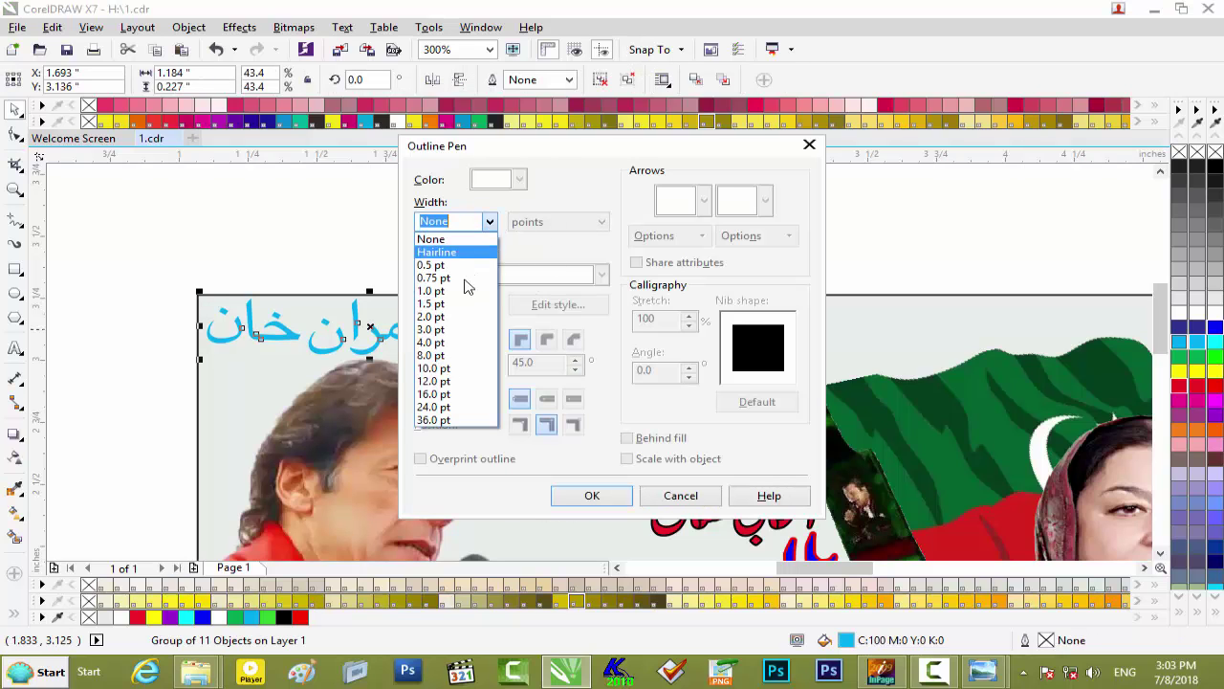
click(445, 308)
click(519, 181)
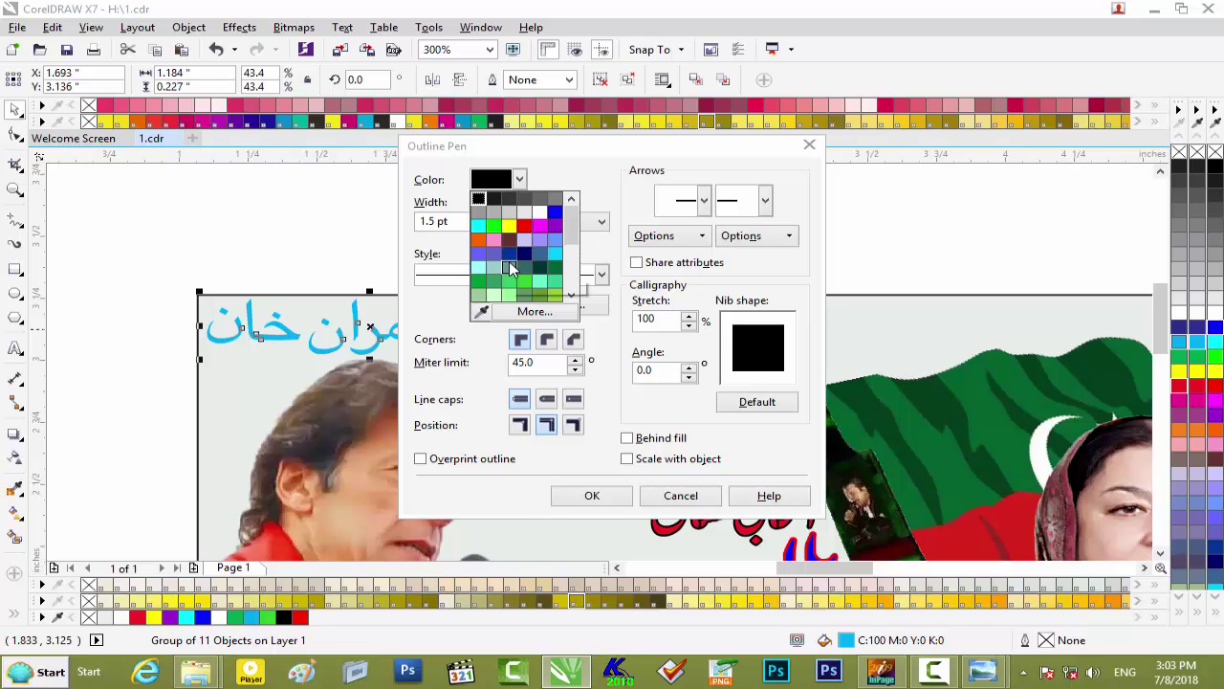
drag(573, 227, 574, 292)
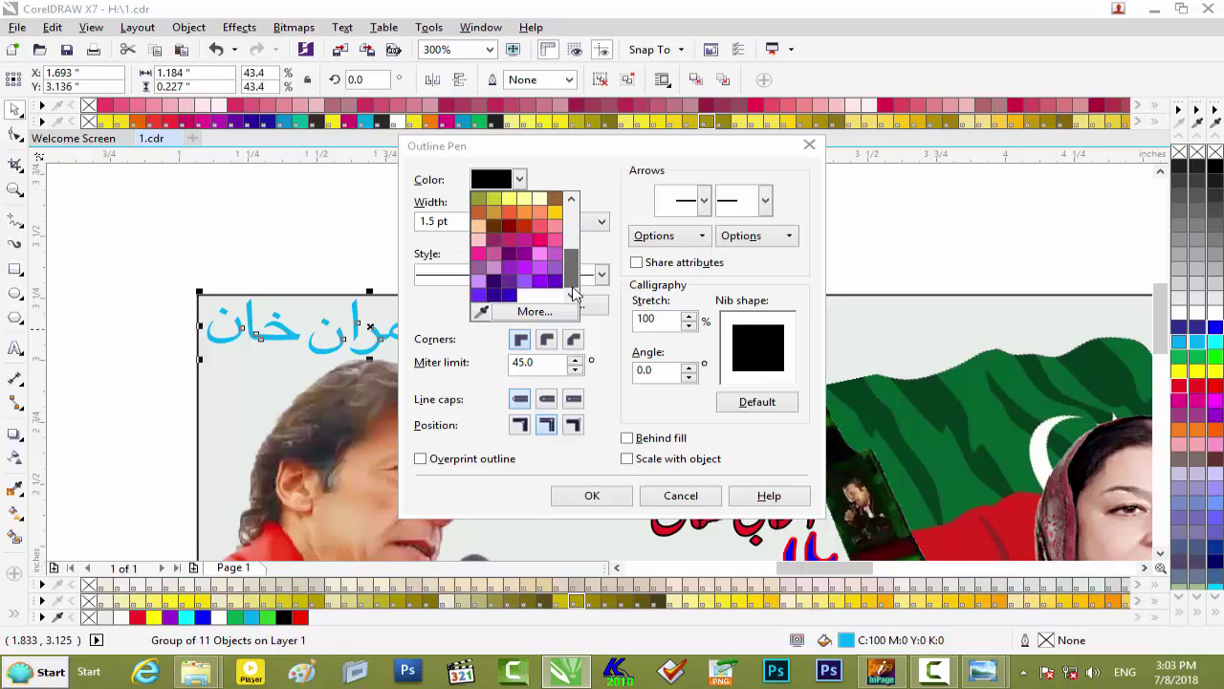
click(507, 294)
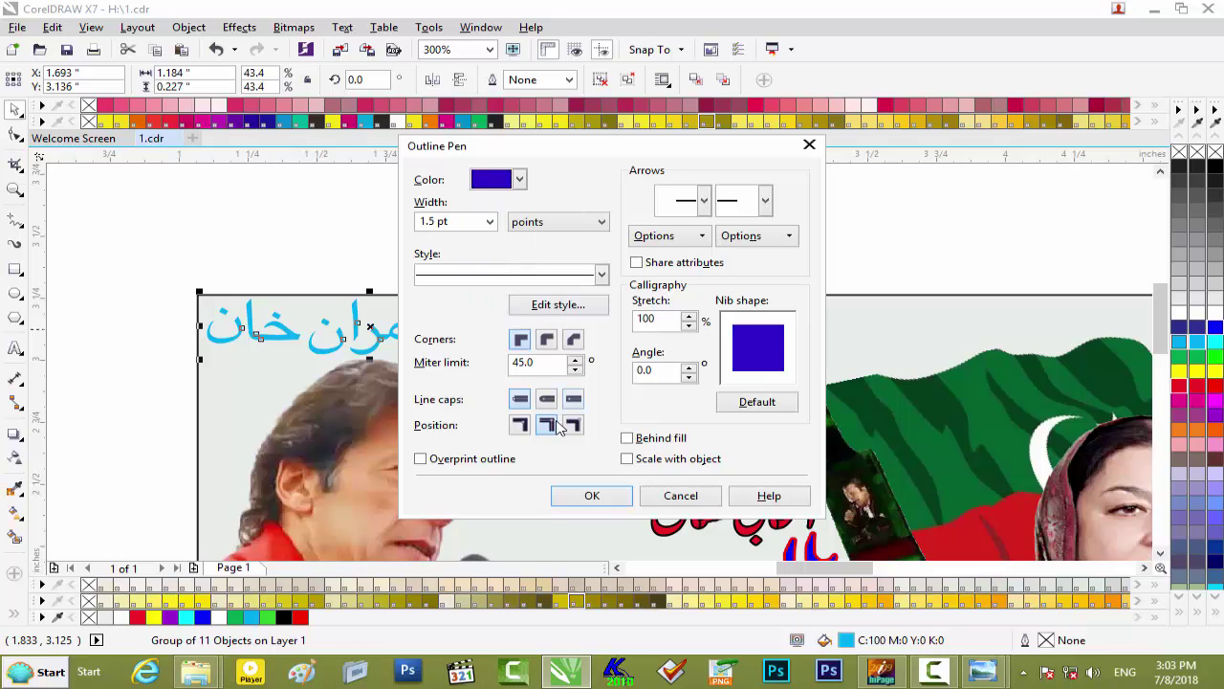
click(547, 340)
click(546, 399)
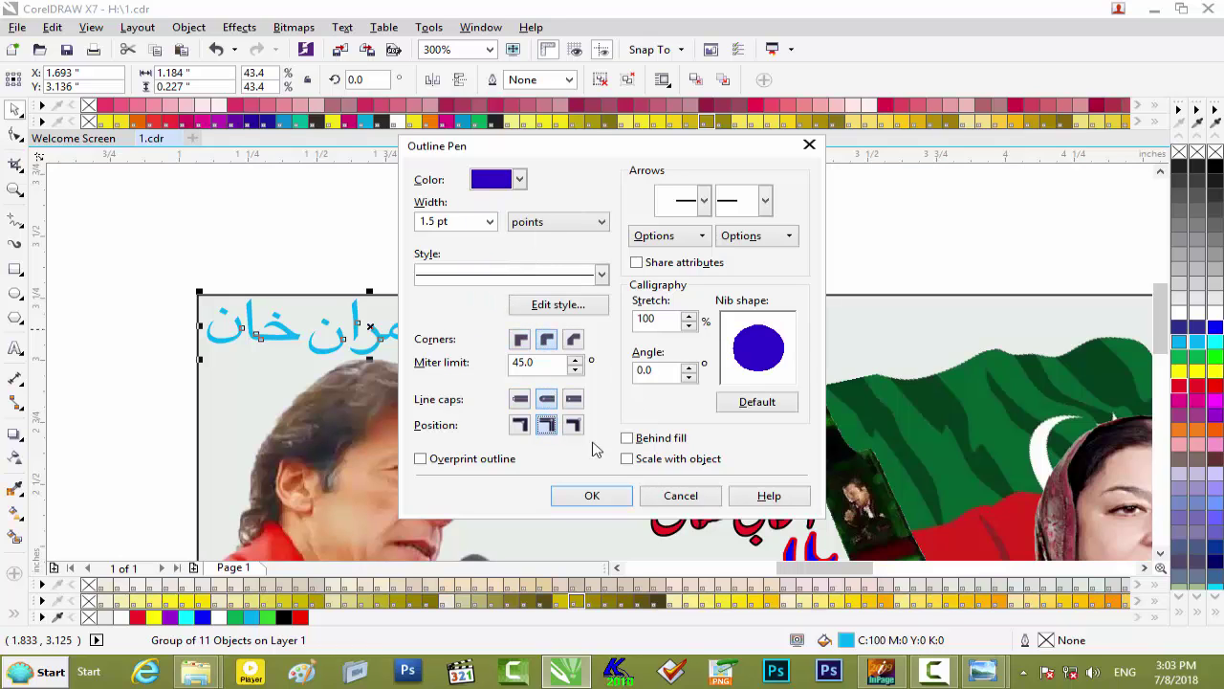
click(654, 438)
click(593, 495)
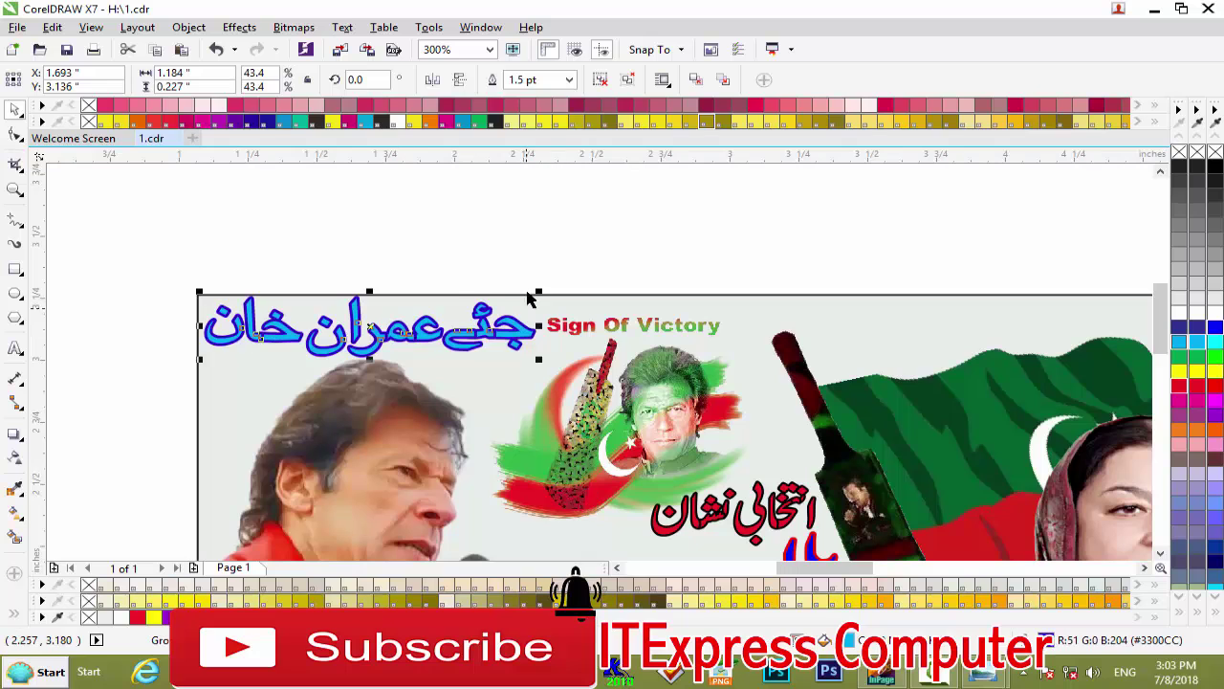
Delete the leftover Urdu slogan text lying outside the page
click(523, 258)
scroll(523, 258, down, 1)
scroll(523, 259, down, 1)
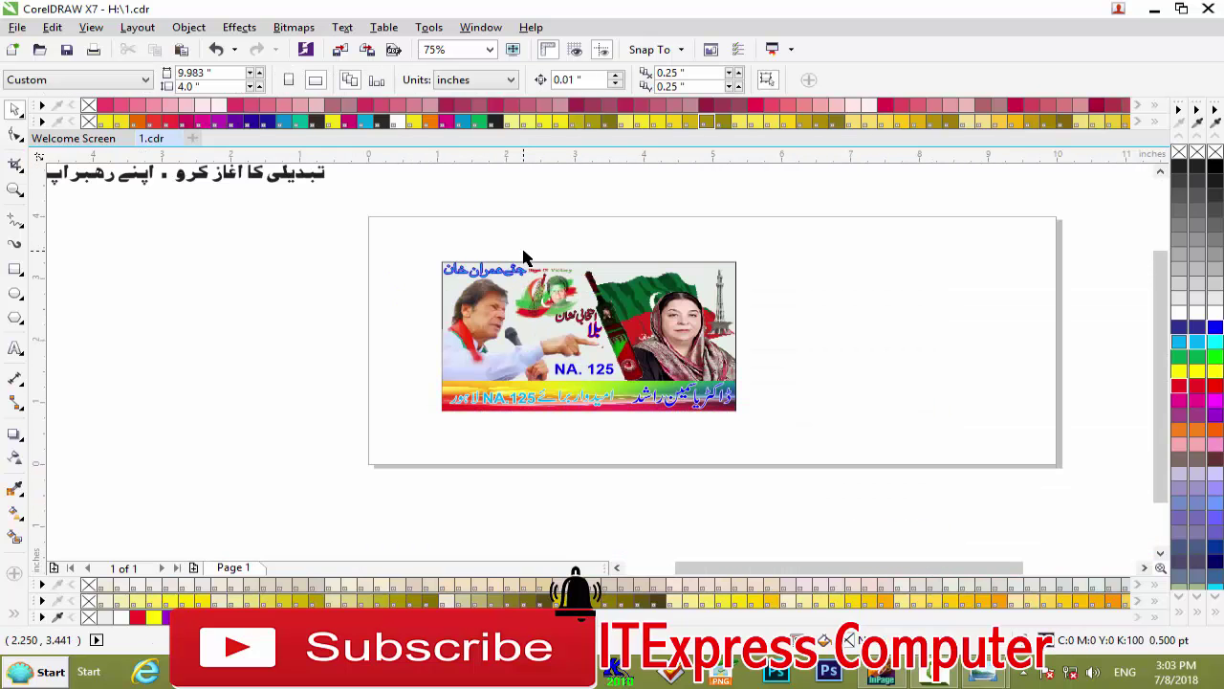
scroll(523, 258, up, 1)
scroll(524, 258, down, 1)
scroll(523, 258, down, 1)
drag(229, 183, 435, 252)
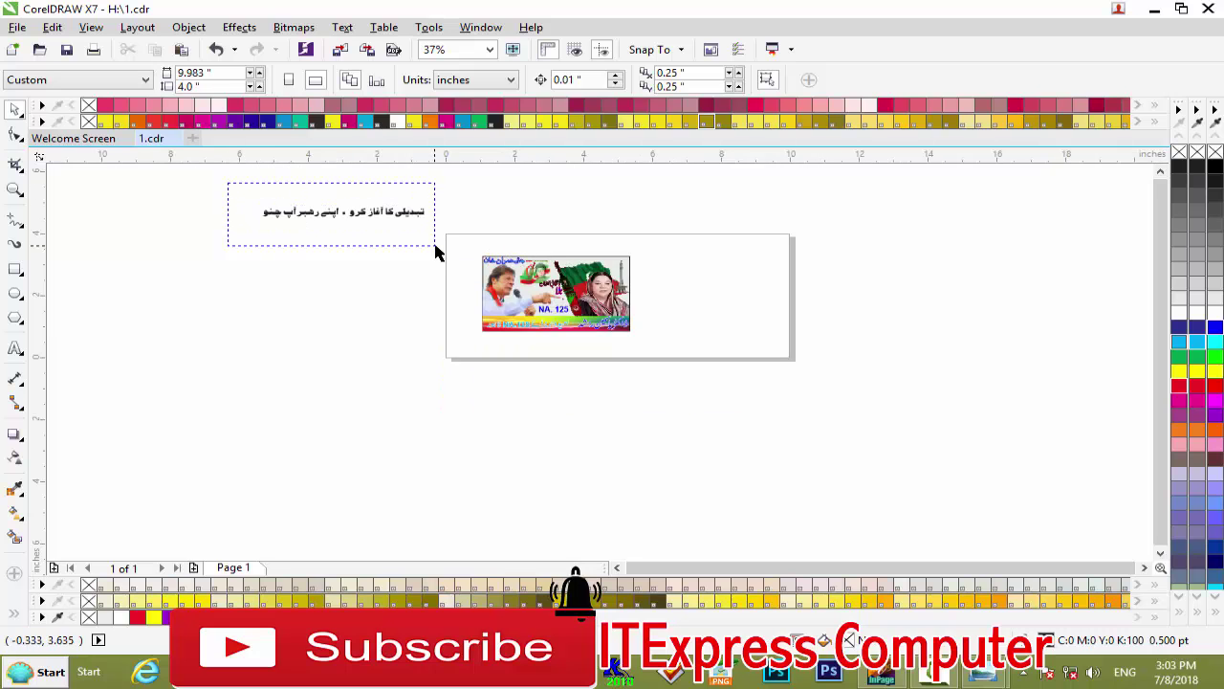
key(Delete)
scroll(483, 266, up, 1)
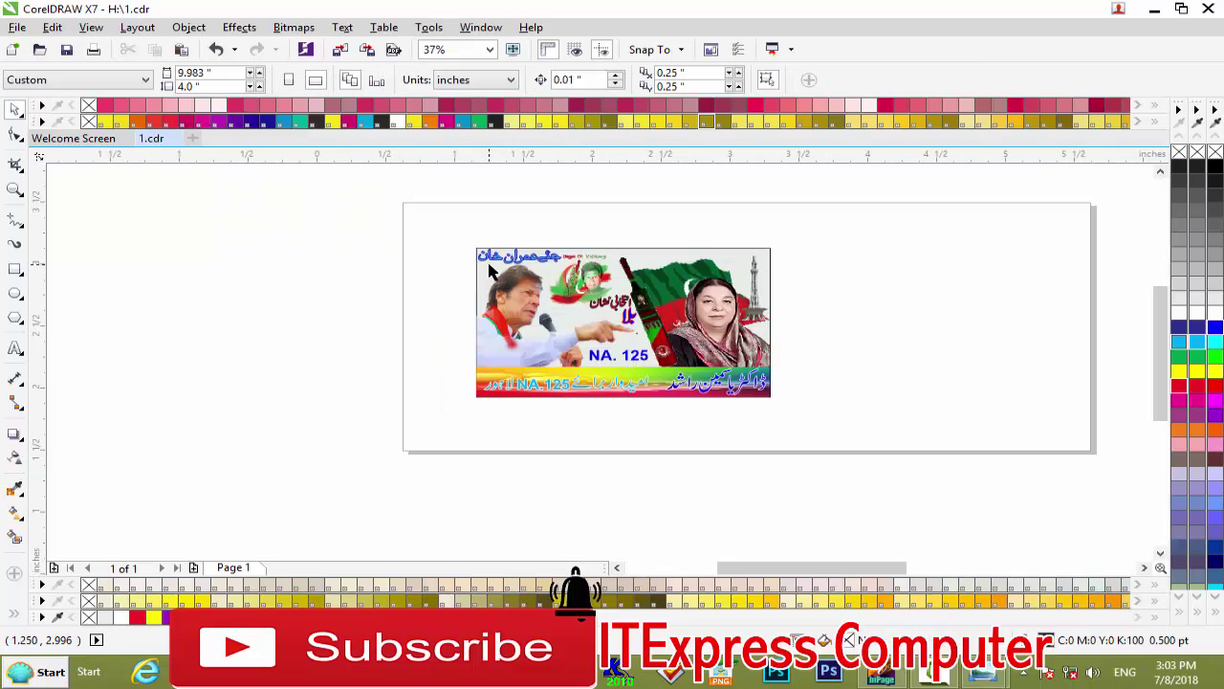
scroll(490, 271, up, 2)
drag(752, 568, 820, 574)
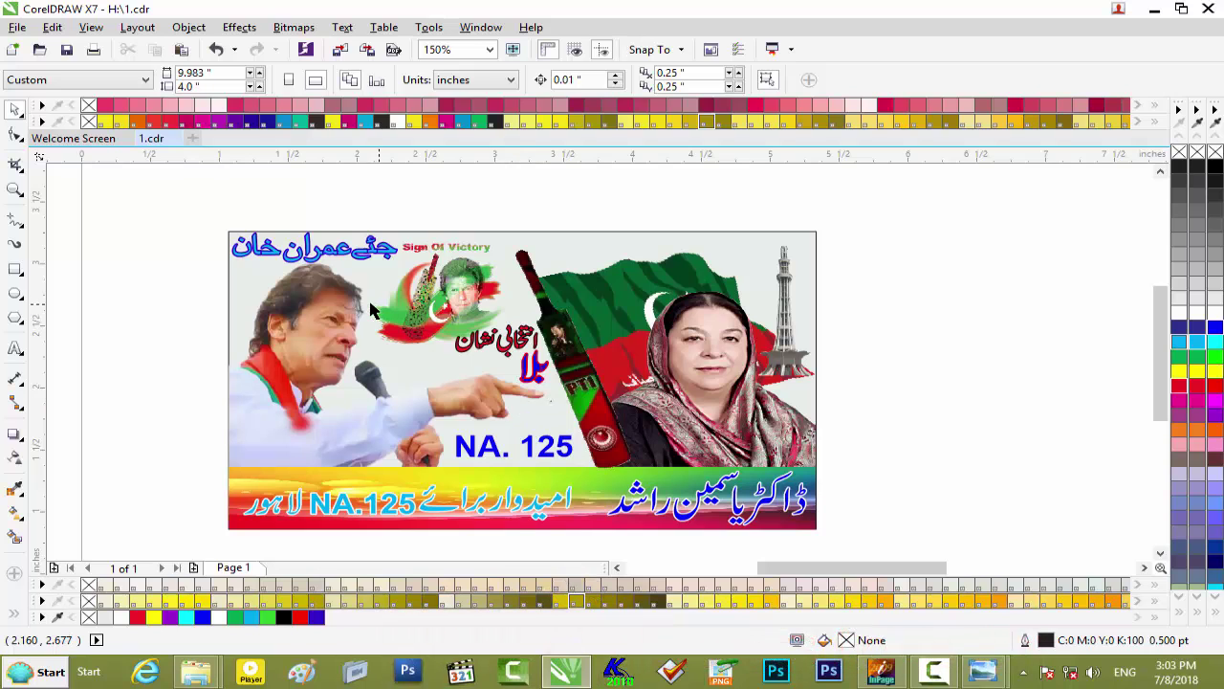
scroll(371, 309, down, 2)
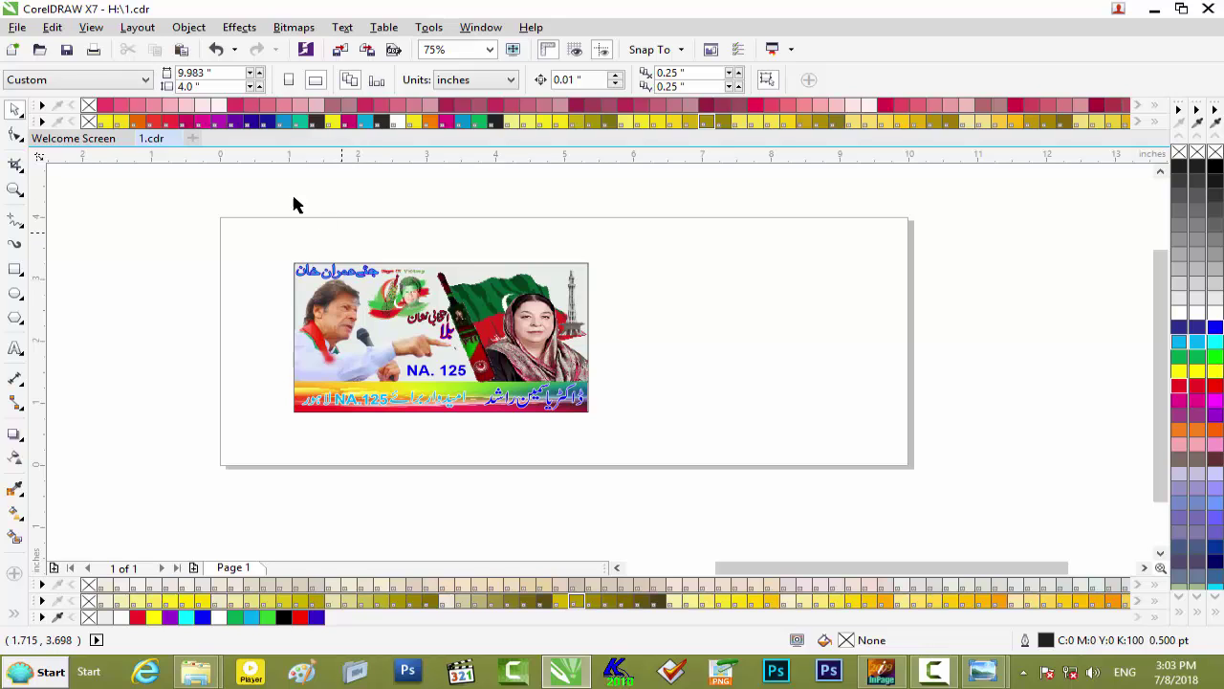
Export the banner as the JPEG file 12.jpg
click(18, 29)
mouse_move(61, 329)
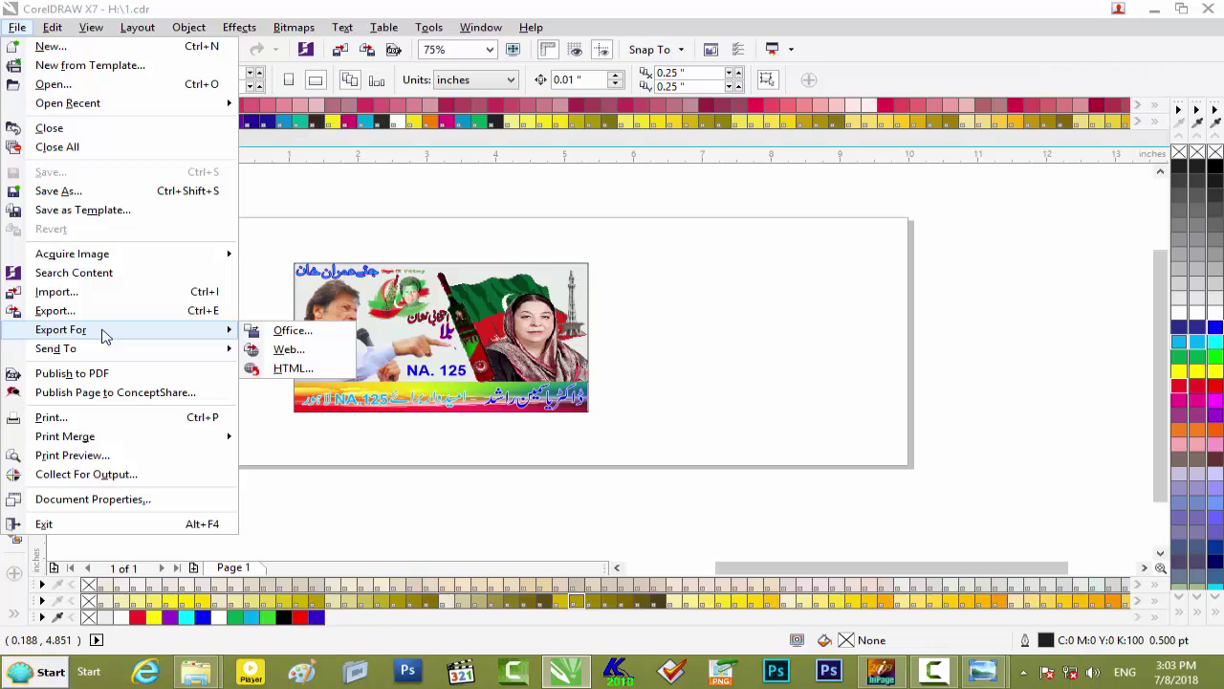
click(103, 311)
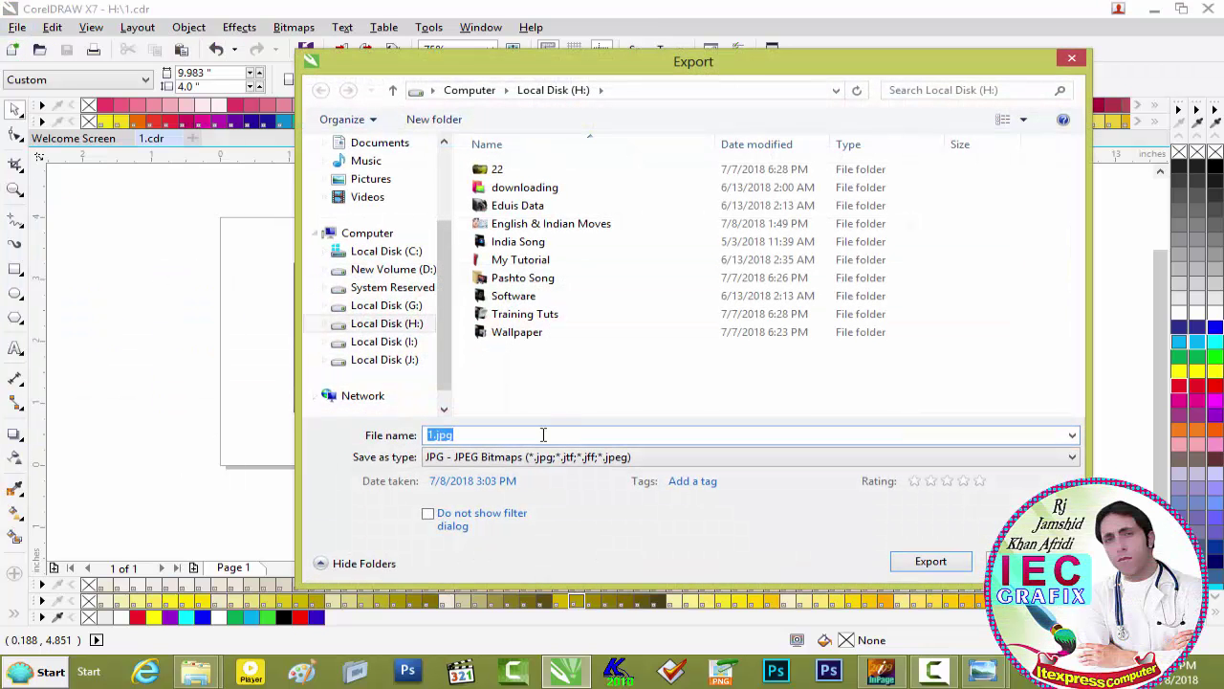
text(12)
click(931, 561)
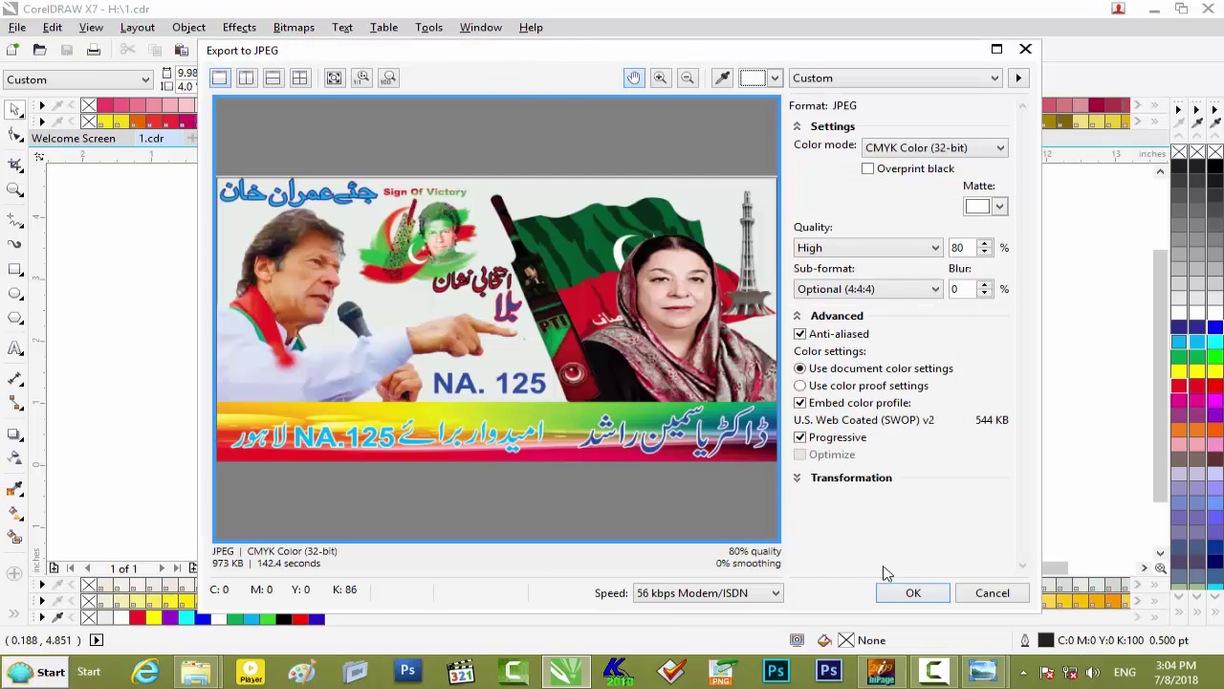
click(904, 592)
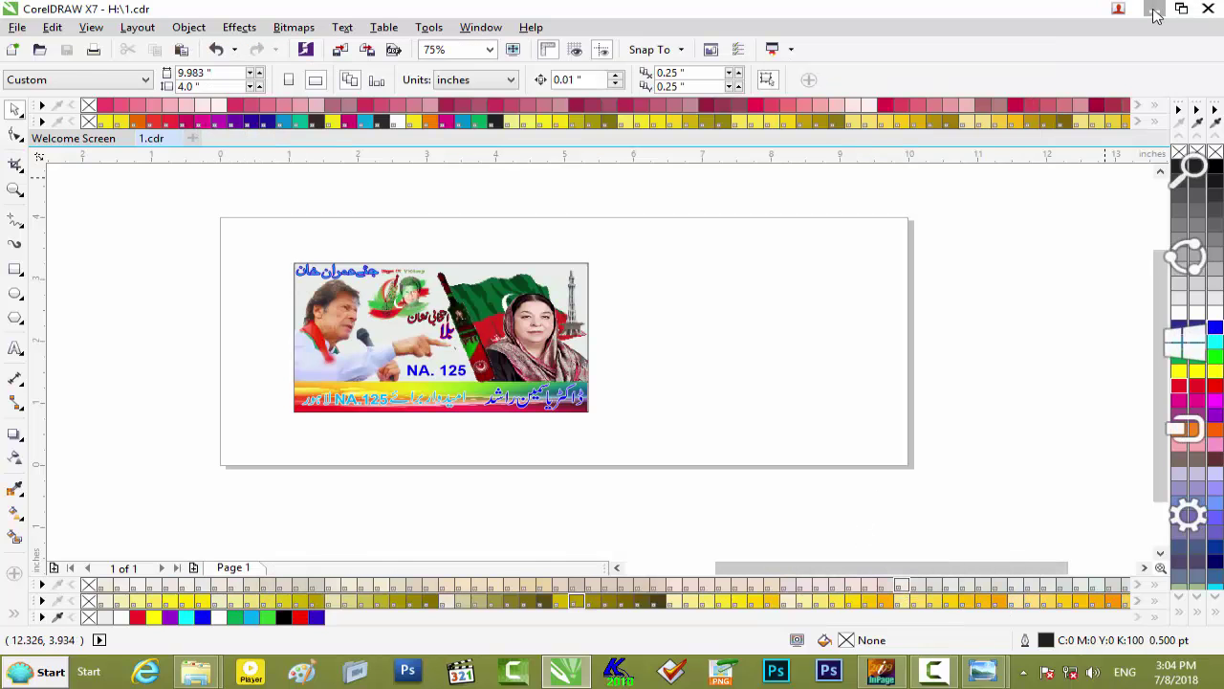
Open Local Disk (H:) in Explorer and preview 12.jpg
click(1154, 10)
click(1141, 10)
double_click(32, 28)
double_click(236, 176)
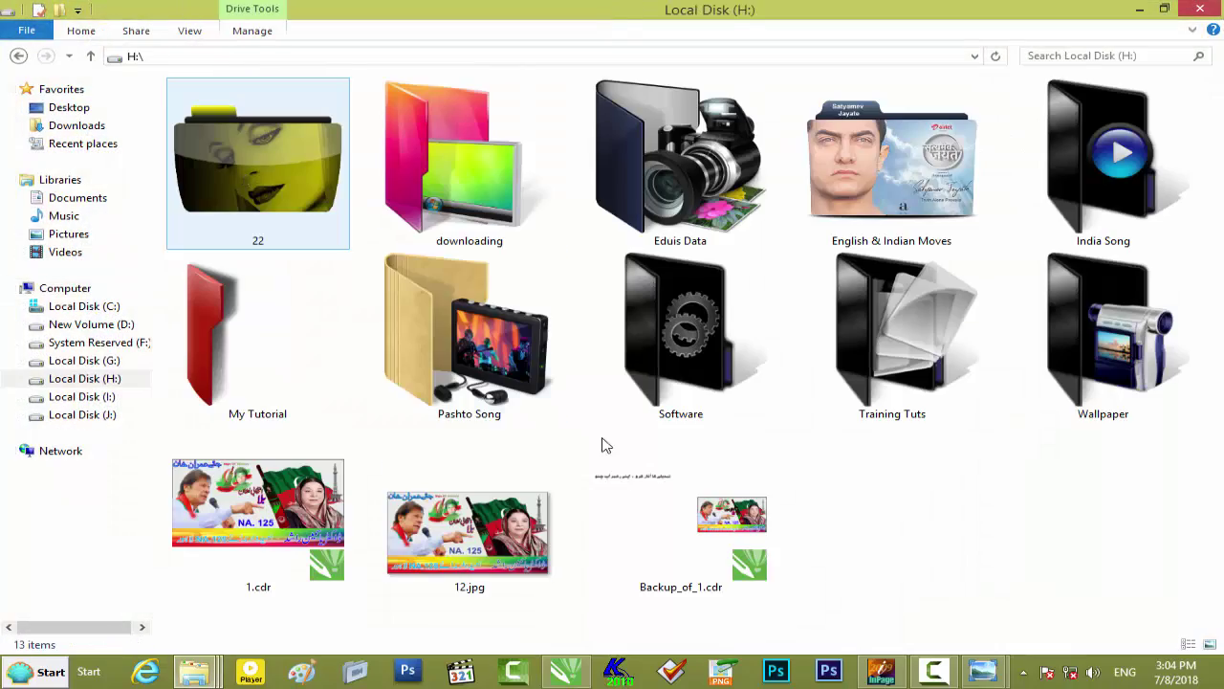
click(504, 528)
double_click(504, 528)
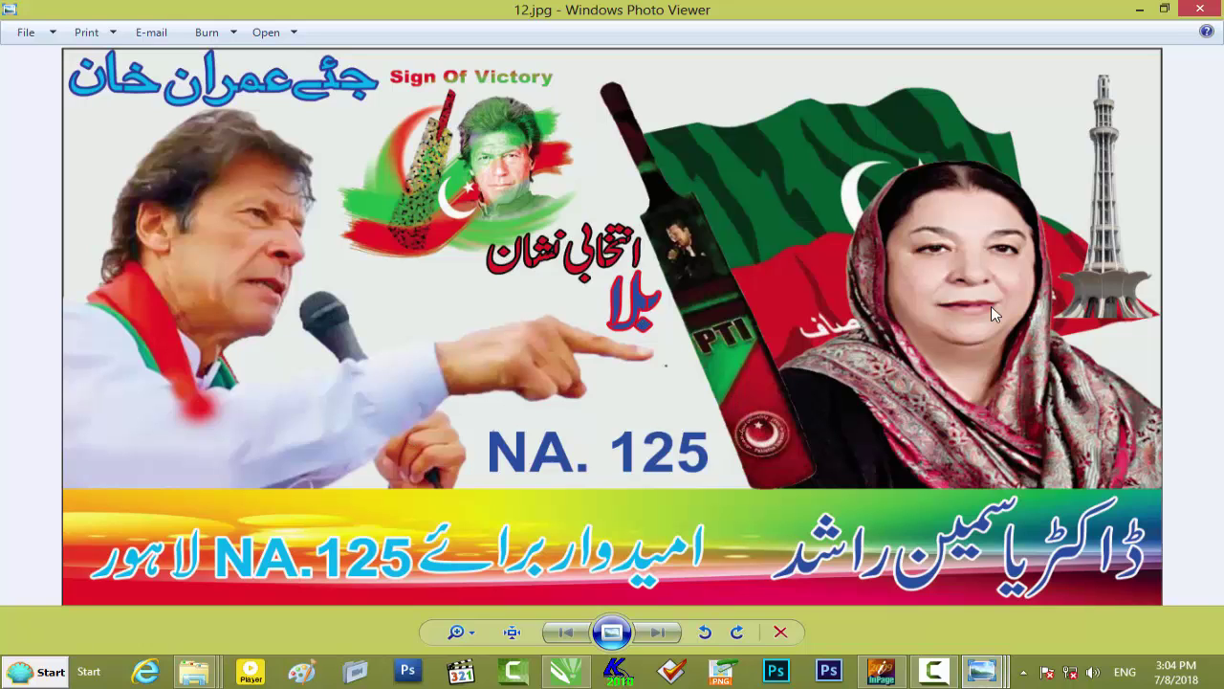
Close the 12.jpg preview in Windows Photo Viewer
click(1199, 8)
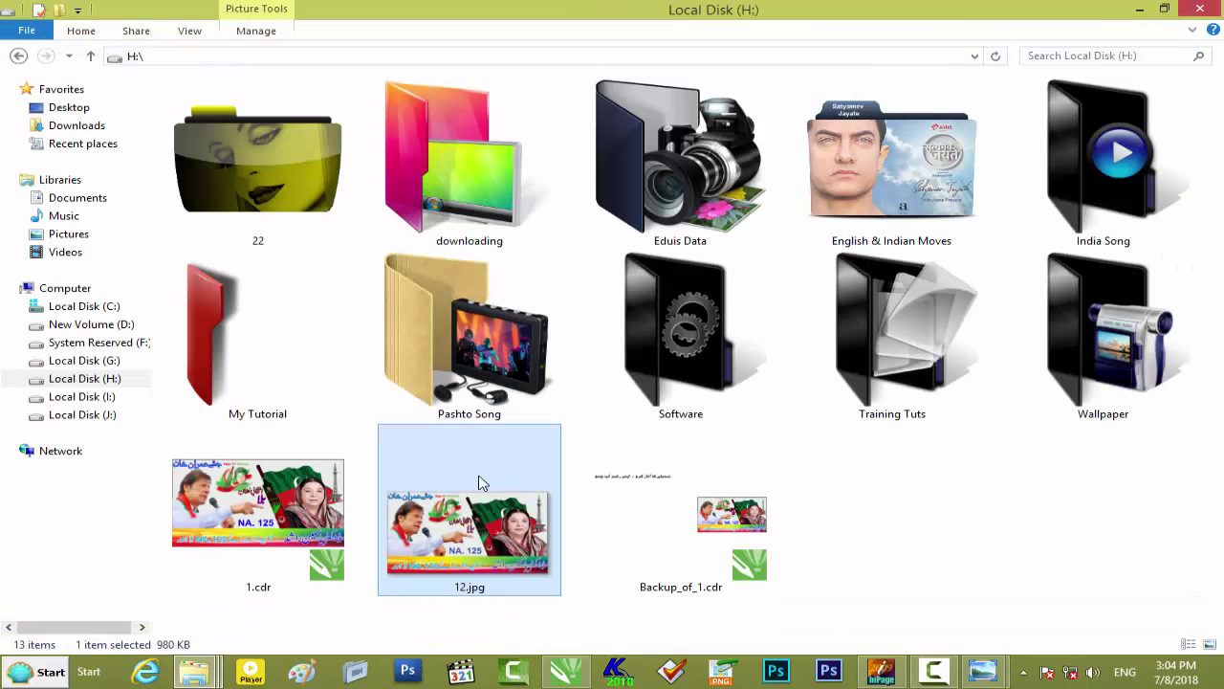
Select 1.cdr in the Local Disk (H:) window, then minimize that window to show the desktop
click(266, 541)
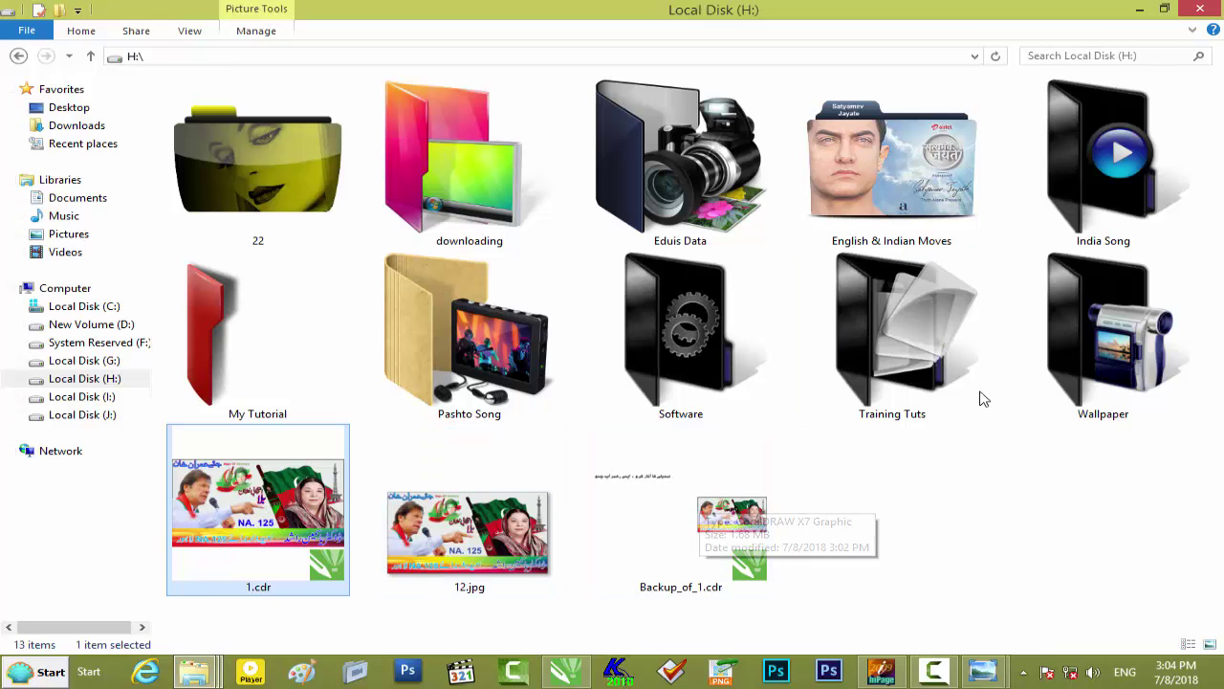
click(1140, 10)
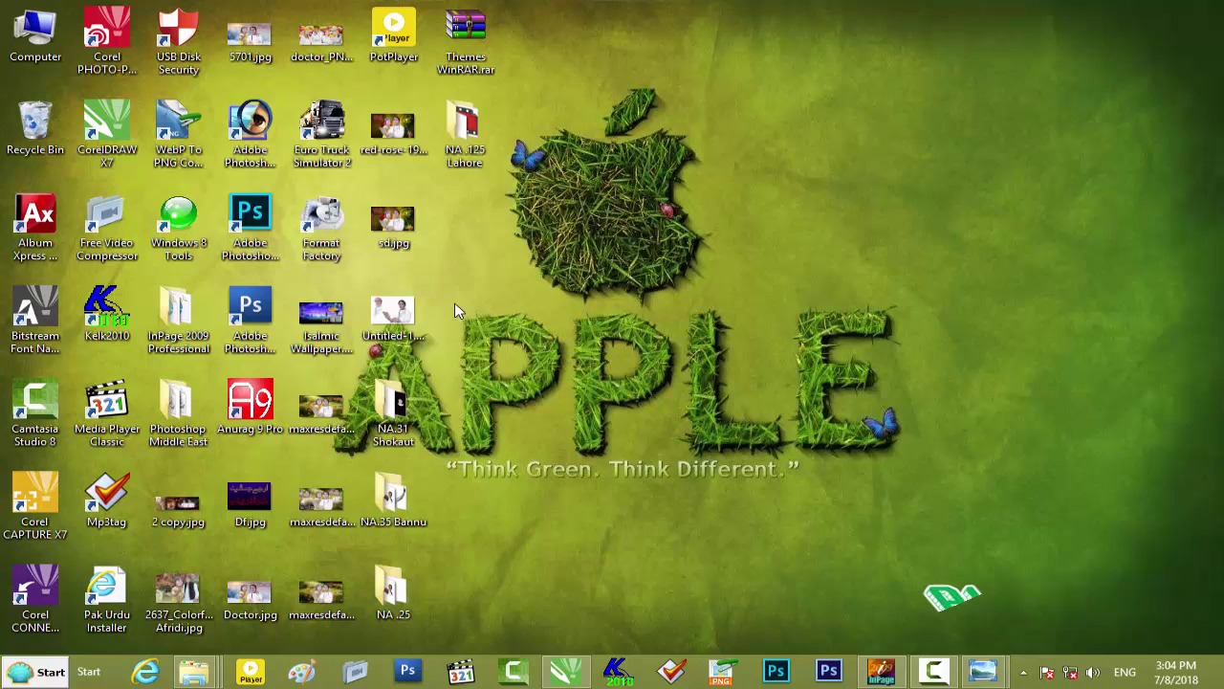
mouse_move(454, 296)
mouse_down()
mouse_move(916, 424)
mouse_move(911, 457)
mouse_up()
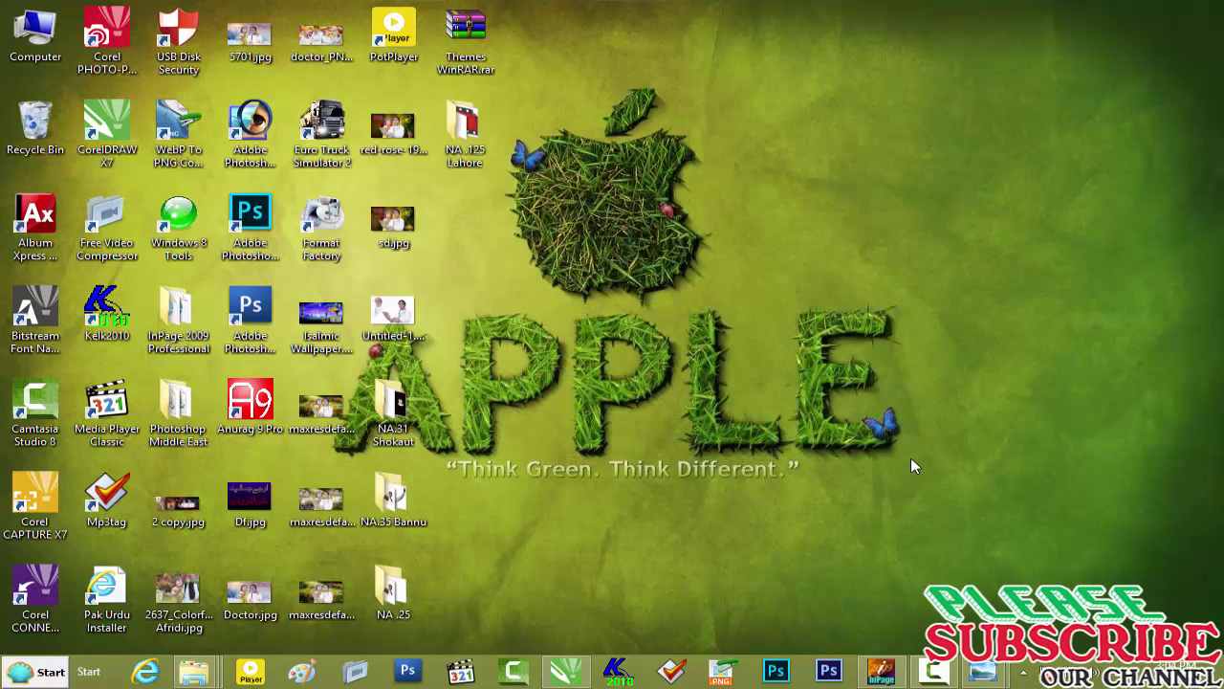